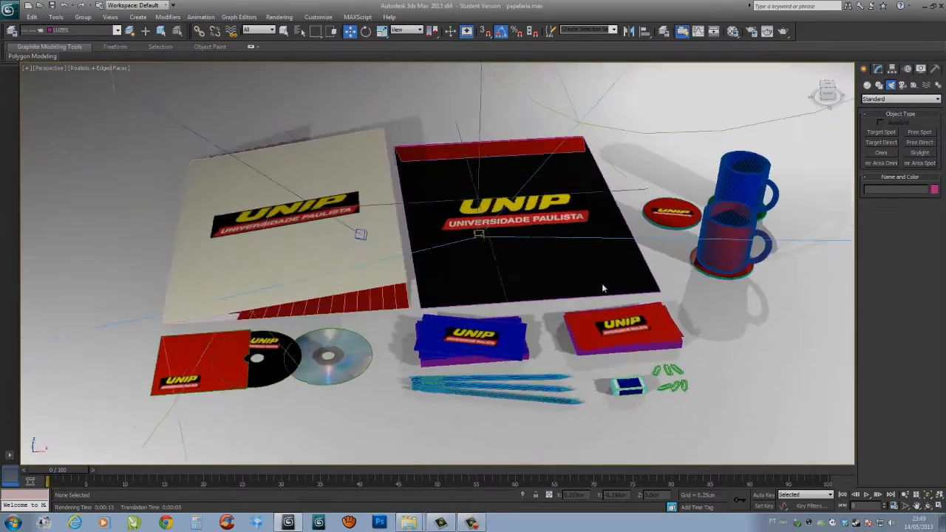
Step: Turn off the edged-faces display in the perspective viewport and view the whole stationery set
alt+middle_drag(603, 288, 579, 291)
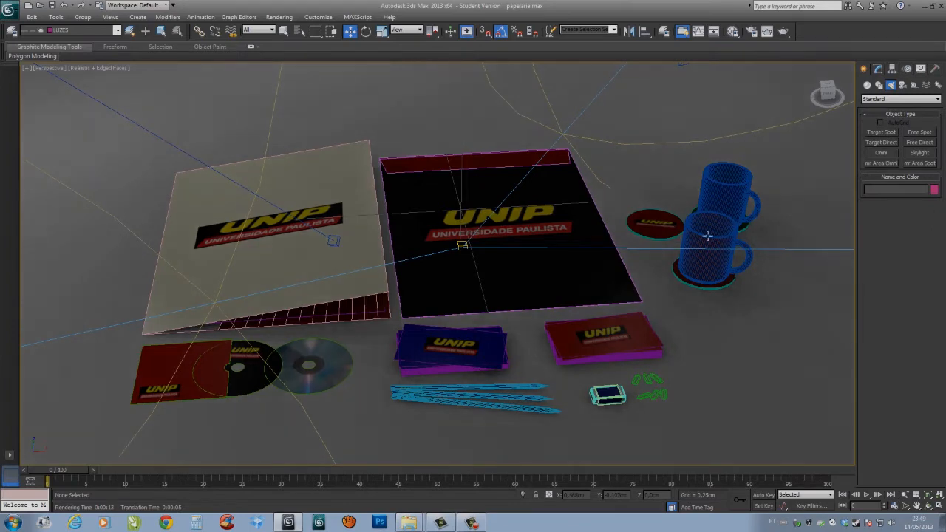
key(F4)
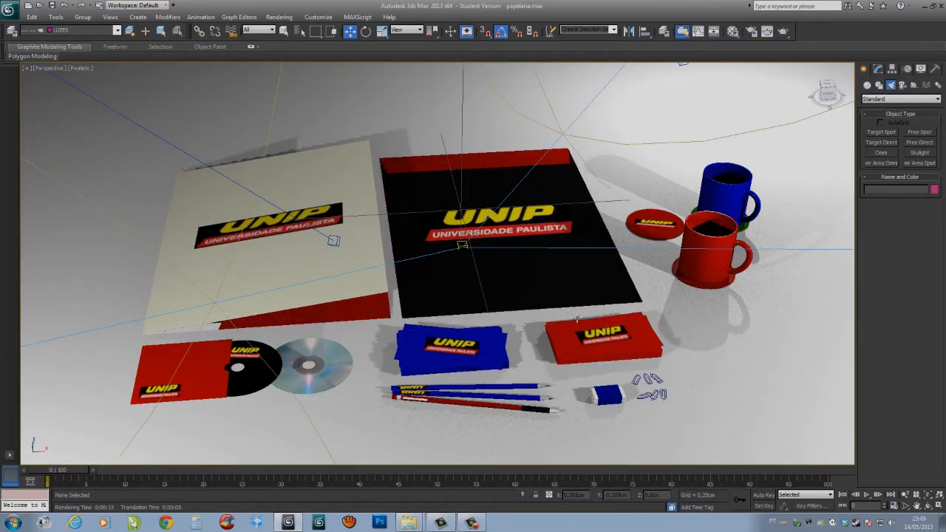
mouse_move(579, 273)
middle_down()
mouse_move(562, 260)
mouse_move(569, 266)
middle_up()
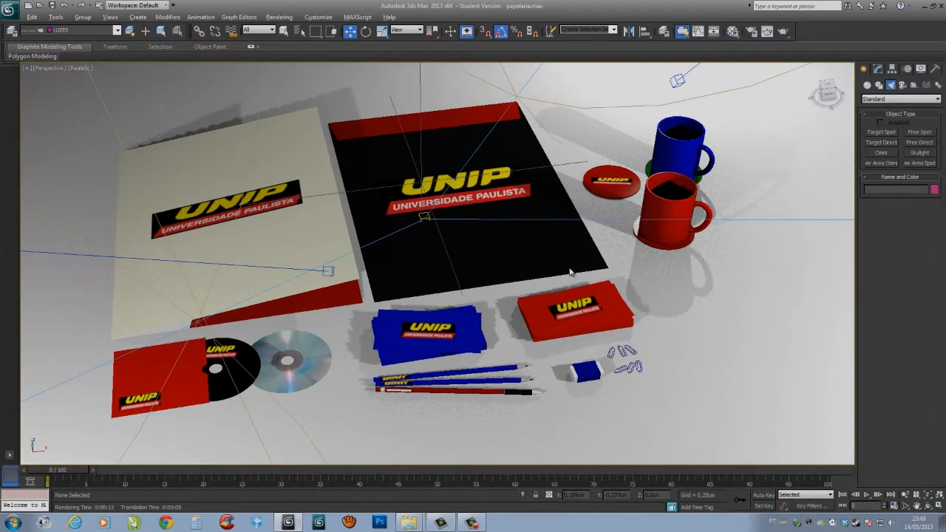
mouse_move(494, 275)
middle_down()
mouse_move(592, 275)
mouse_move(509, 271)
mouse_move(477, 248)
middle_up()
middle_drag(482, 293, 462, 293)
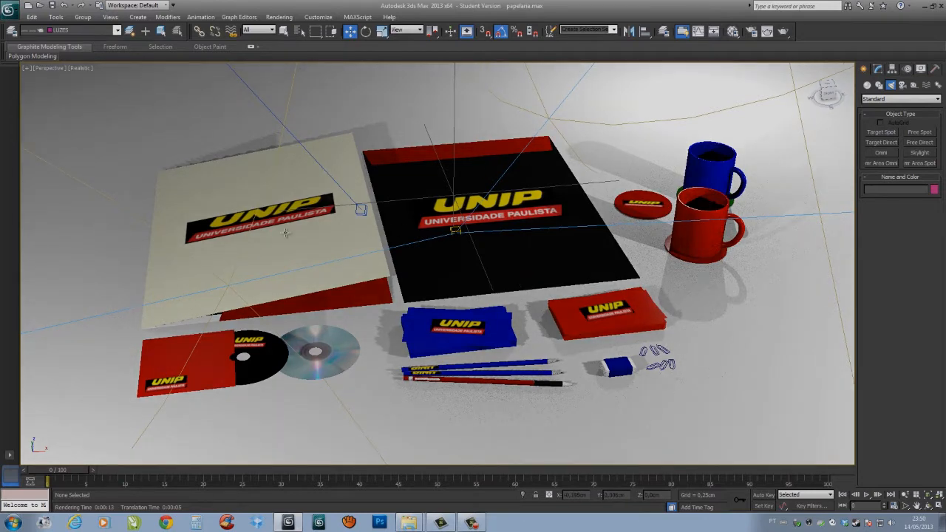
mouse_move(744, 211)
alt+middle_down()
mouse_move(735, 225)
mouse_move(731, 204)
mouse_move(730, 218)
alt+middle_up()
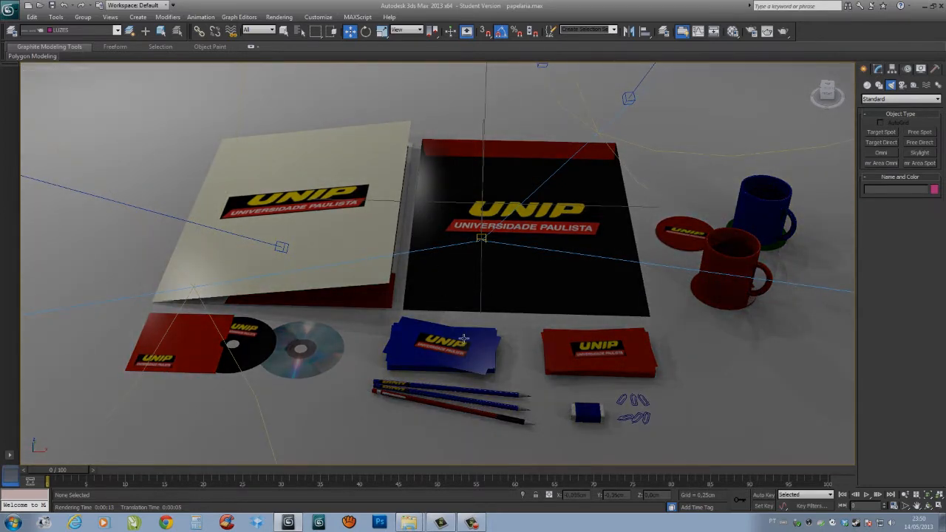
Step: Inspect the blue business cards and the black envelope by selecting its parts
click(455, 348)
click(567, 141)
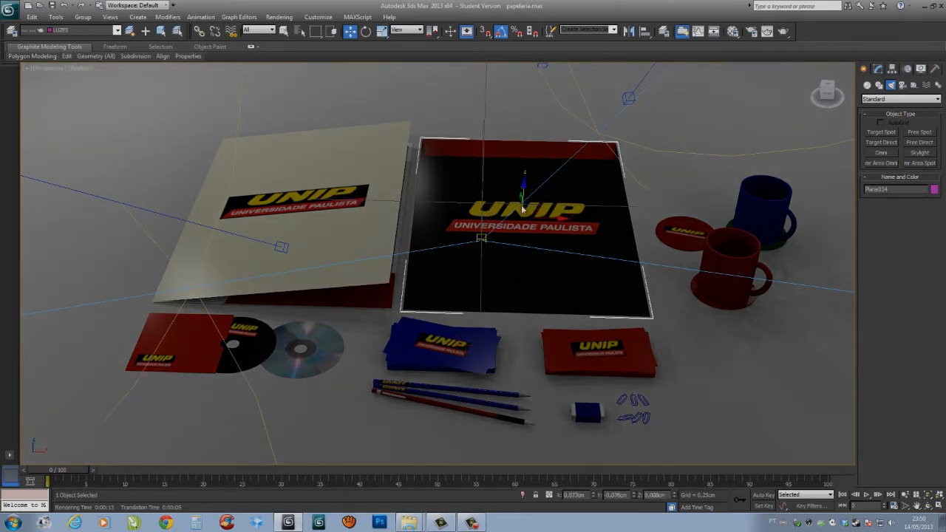
click(556, 221)
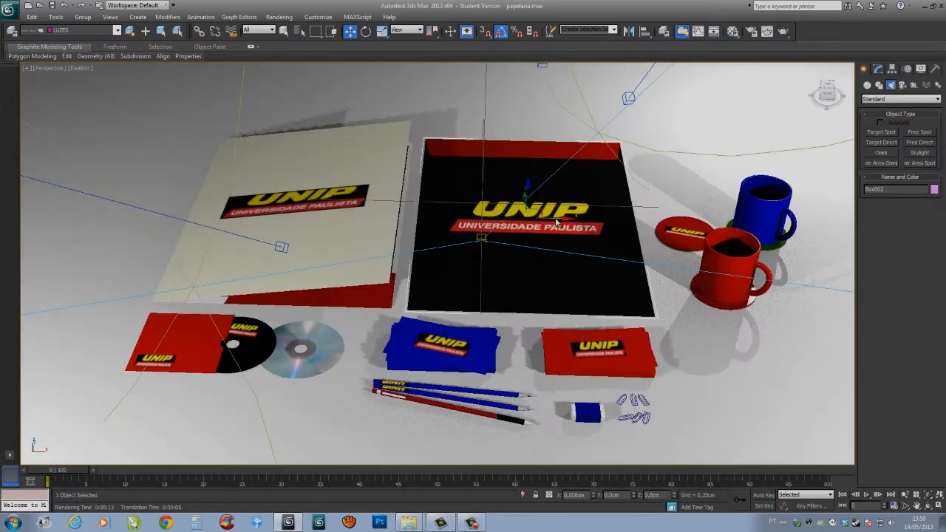
Step: Move the white folder aside to expose the black sheet beneath it, and undo the move
alt+middle_drag(381, 246, 441, 267)
click(359, 203)
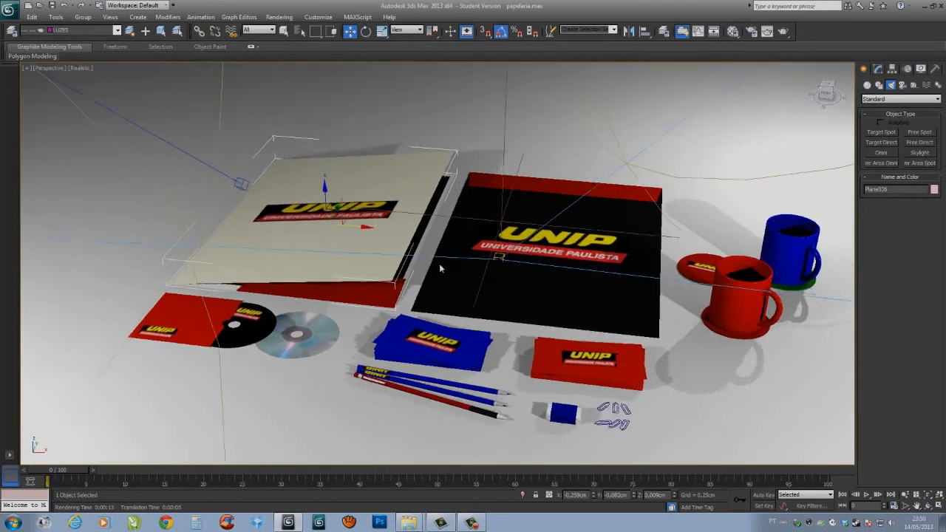
scroll(440, 268, up, 3)
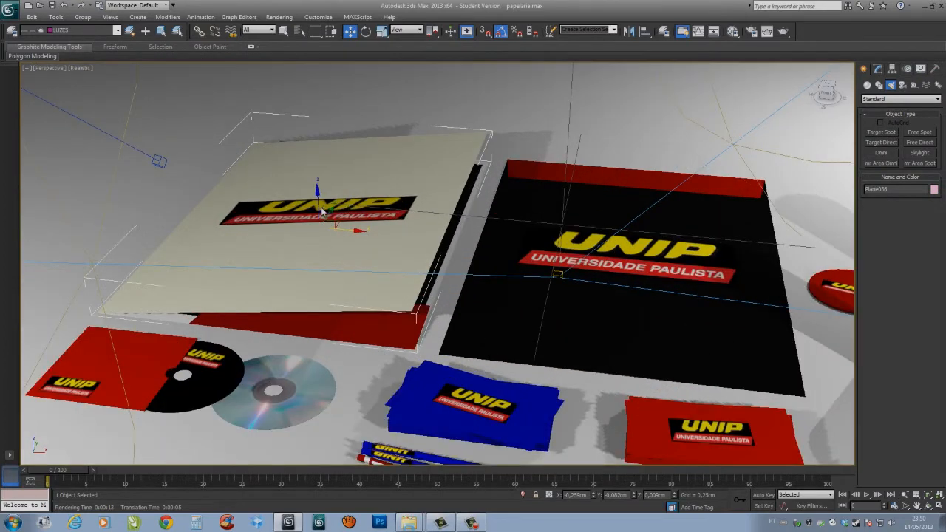
drag(321, 212, 126, 208)
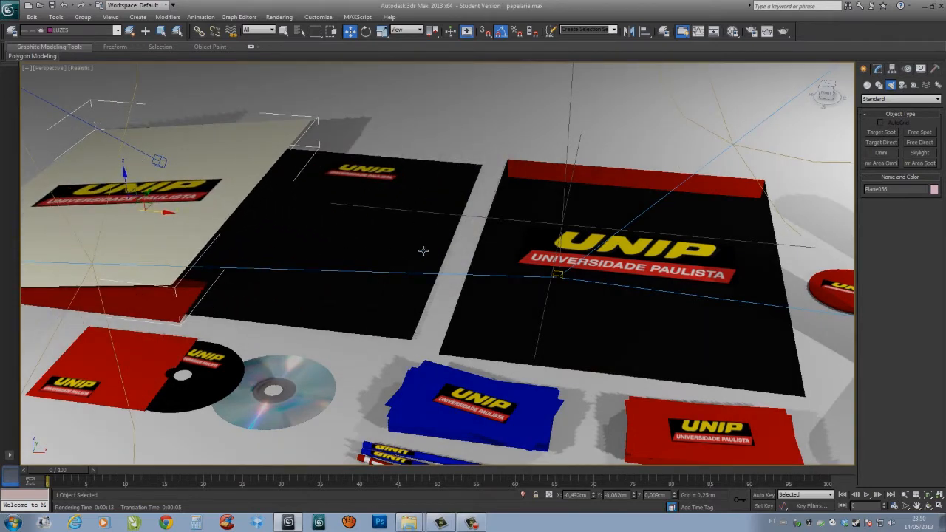
key(ctrl+z)
Step: Examine the red CD sleeve, the black disc inside it and the silver disc up close
middle_drag(498, 283, 503, 246)
mouse_move(359, 312)
alt+middle_down()
mouse_move(406, 329)
mouse_move(406, 285)
alt+middle_up()
scroll(422, 368, up, 3)
mouse_move(422, 369)
middle_down()
mouse_move(428, 340)
mouse_move(417, 332)
middle_up()
scroll(414, 353, down, 3)
click(299, 344)
drag(384, 347, 415, 349)
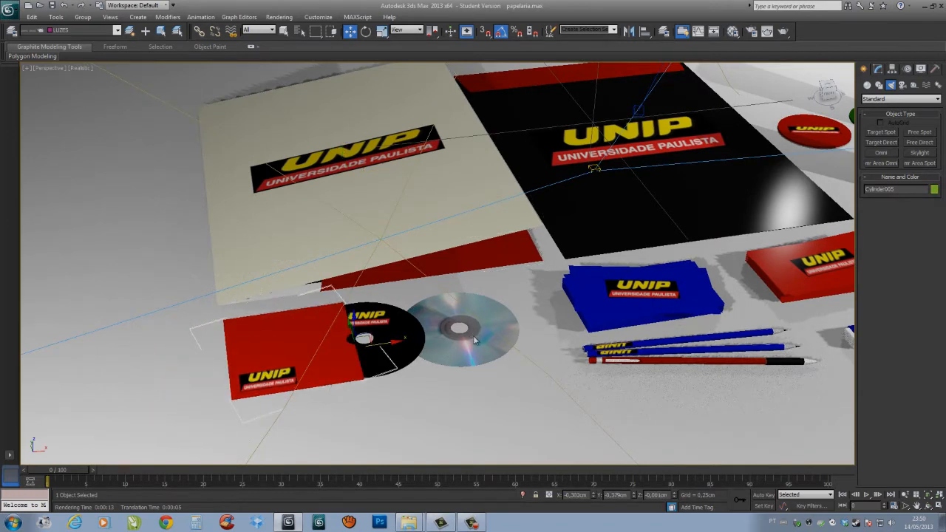
scroll(484, 340, up, 2)
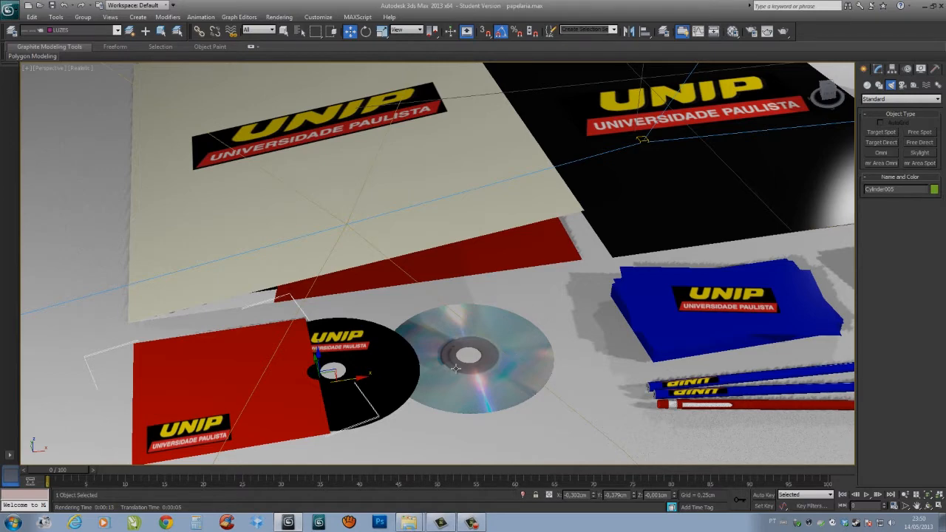
scroll(497, 353, up, 2)
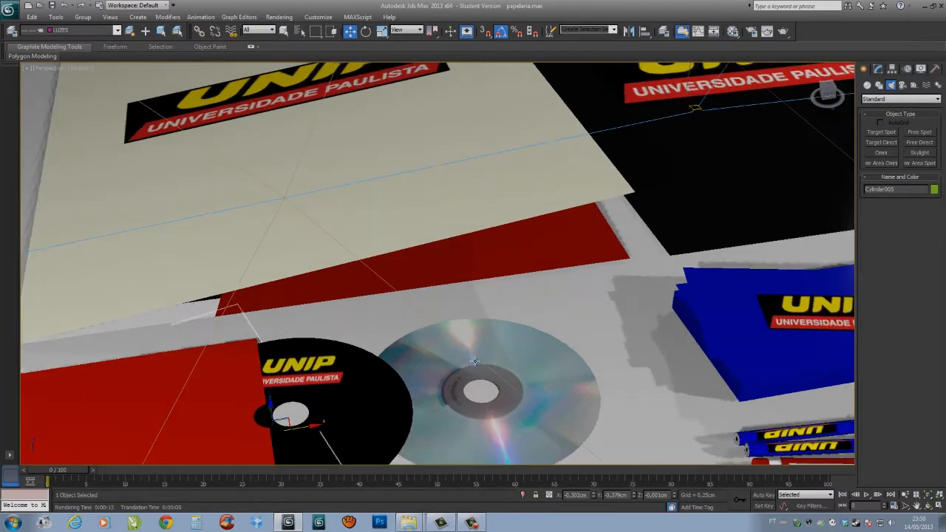
scroll(488, 369, up, 3)
scroll(441, 334, up, 1)
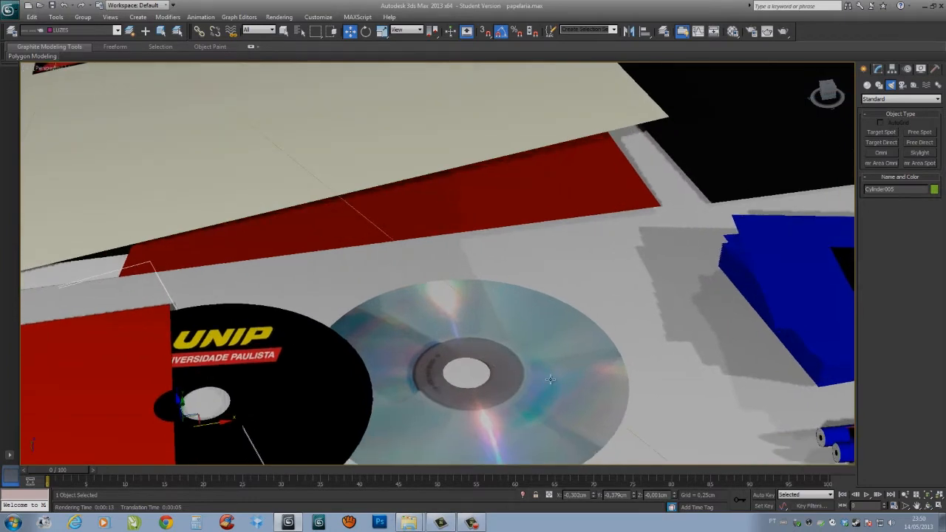
scroll(462, 355, down, 1)
scroll(515, 360, down, 5)
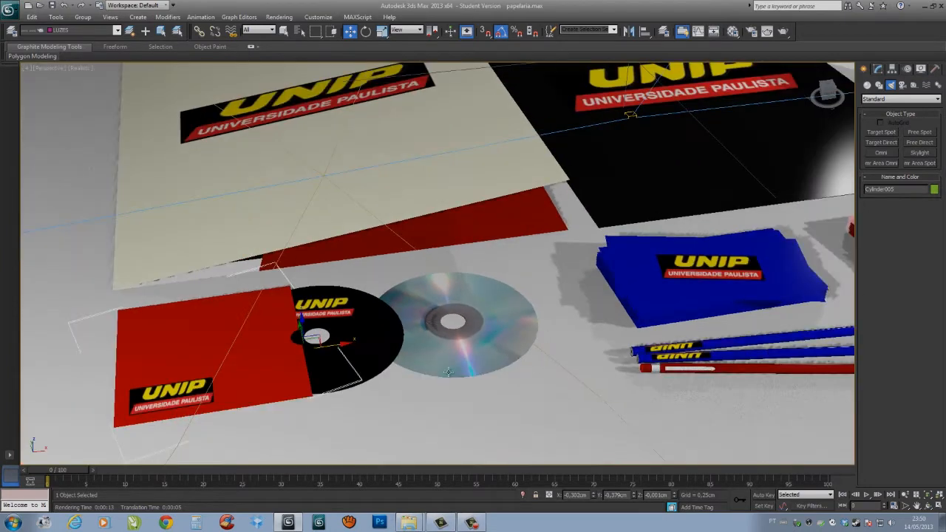
scroll(464, 365, down, 1)
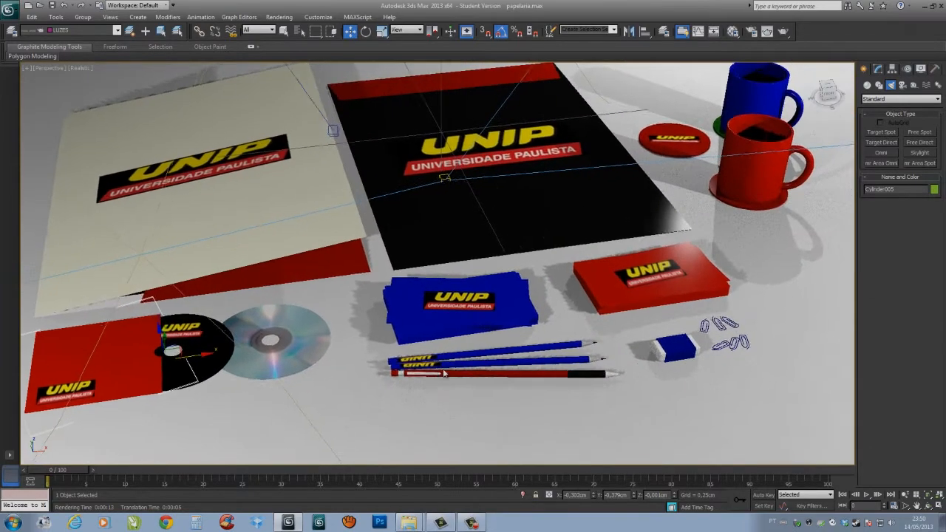
Step: Examine the pencils, the business card stacks, the eraser and the paper clips up close
scroll(474, 384, up, 7)
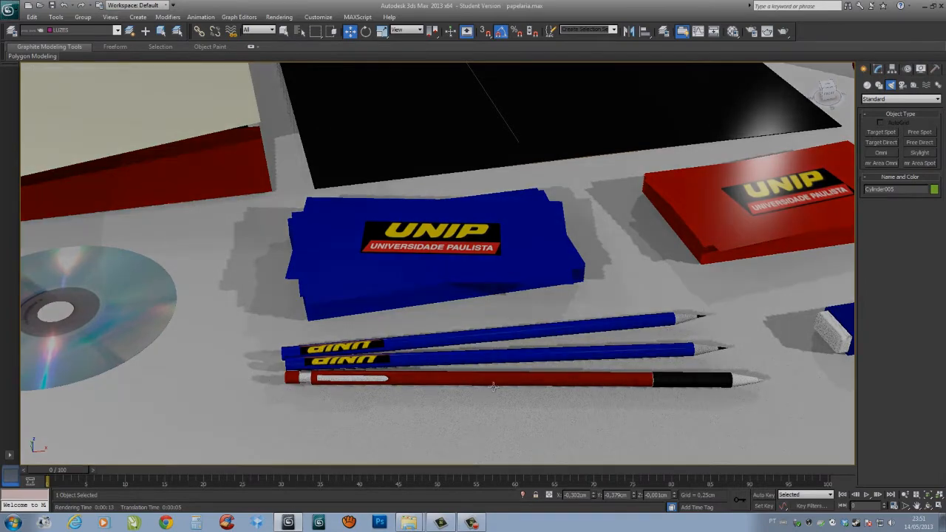
scroll(518, 348, down, 1)
scroll(570, 263, down, 3)
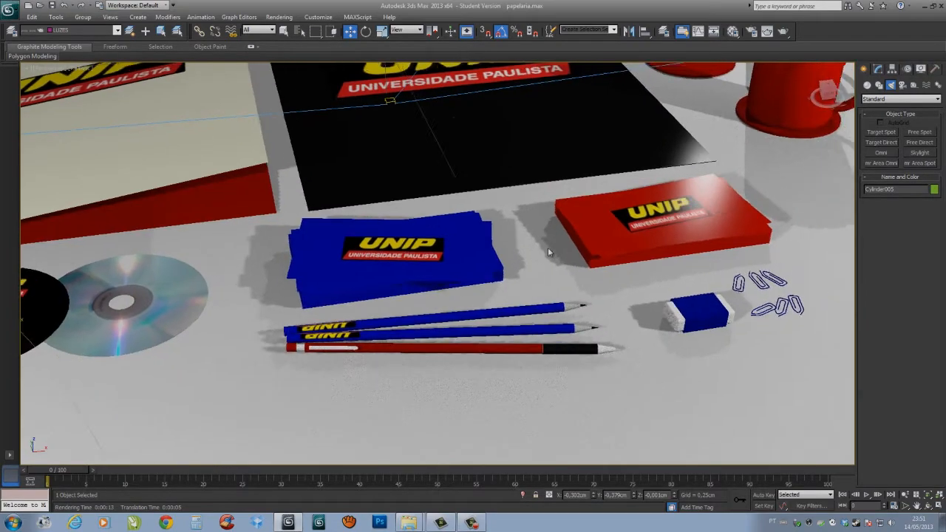
scroll(551, 248, down, 2)
scroll(571, 280, up, 5)
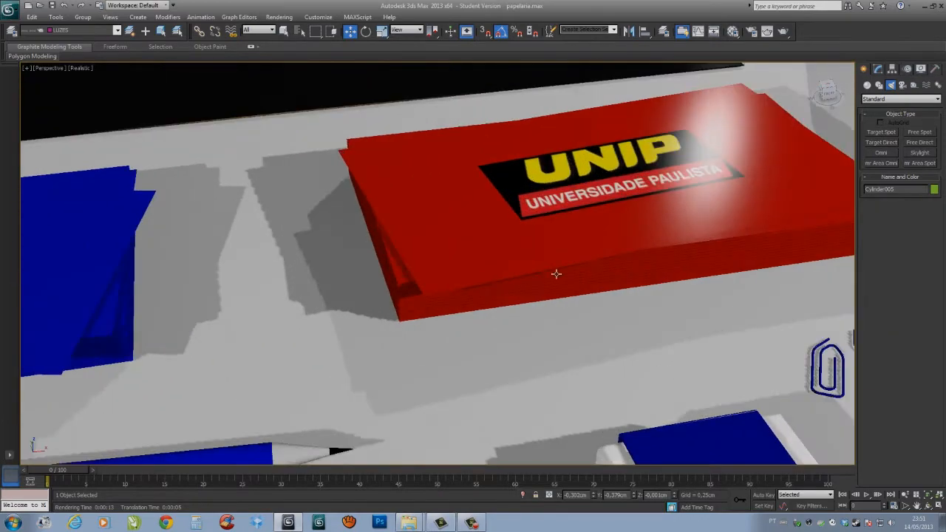
mouse_move(644, 309)
middle_down()
mouse_move(453, 249)
mouse_move(170, 184)
middle_up()
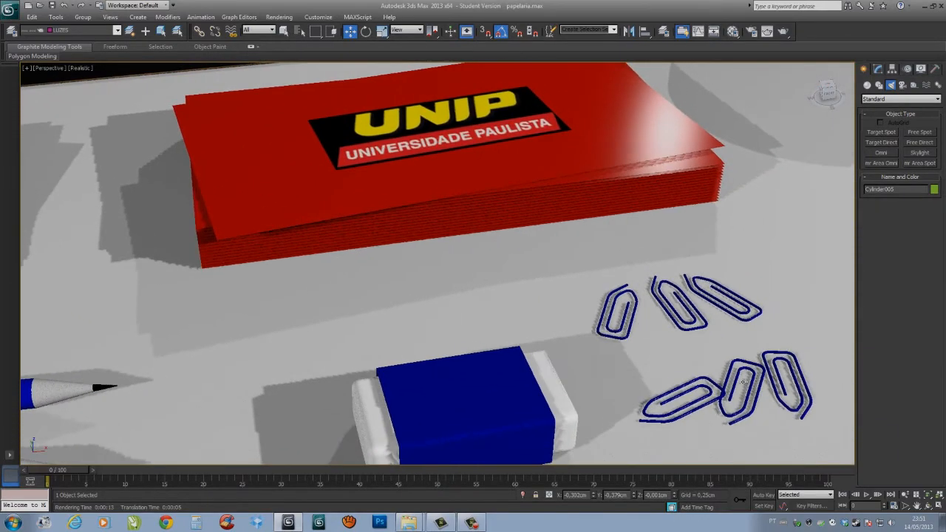
scroll(677, 337, down, 2)
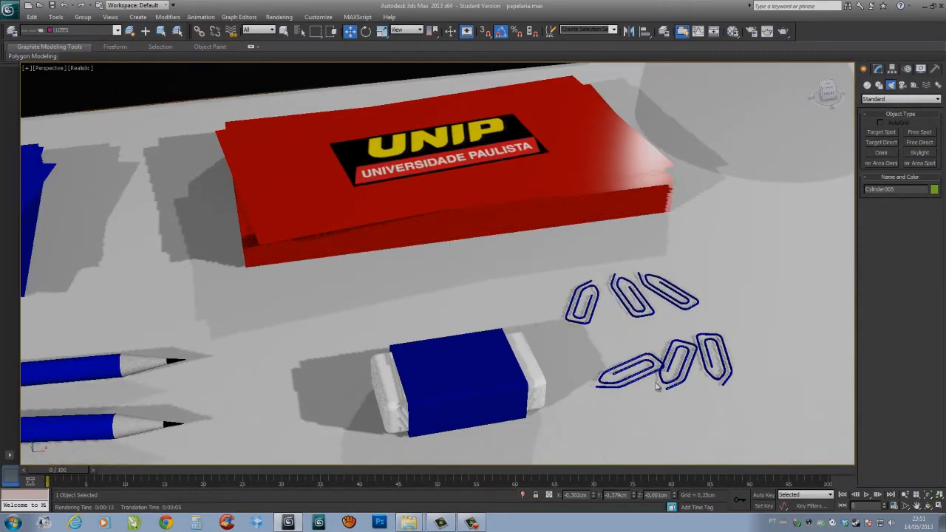
scroll(671, 389, up, 3)
middle_drag(730, 339, 487, 192)
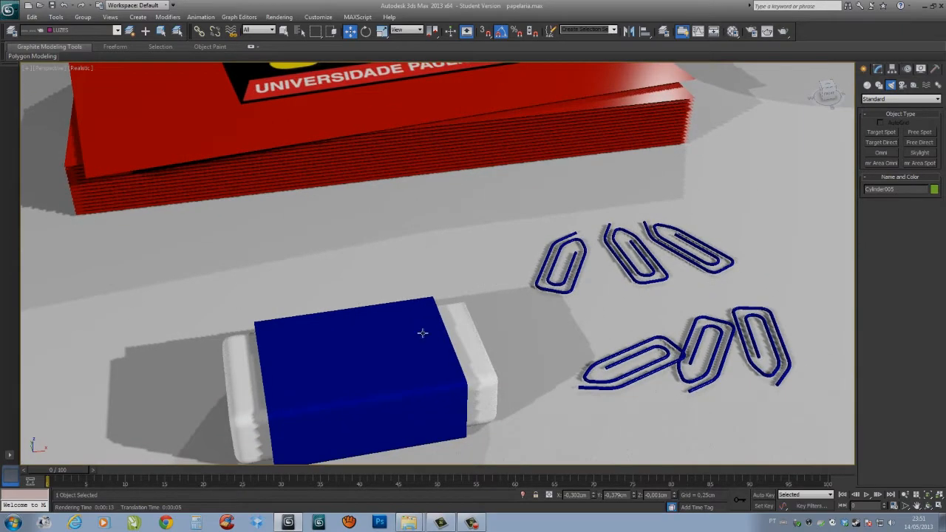
scroll(358, 333, down, 2)
scroll(368, 260, down, 4)
scroll(527, 225, down, 1)
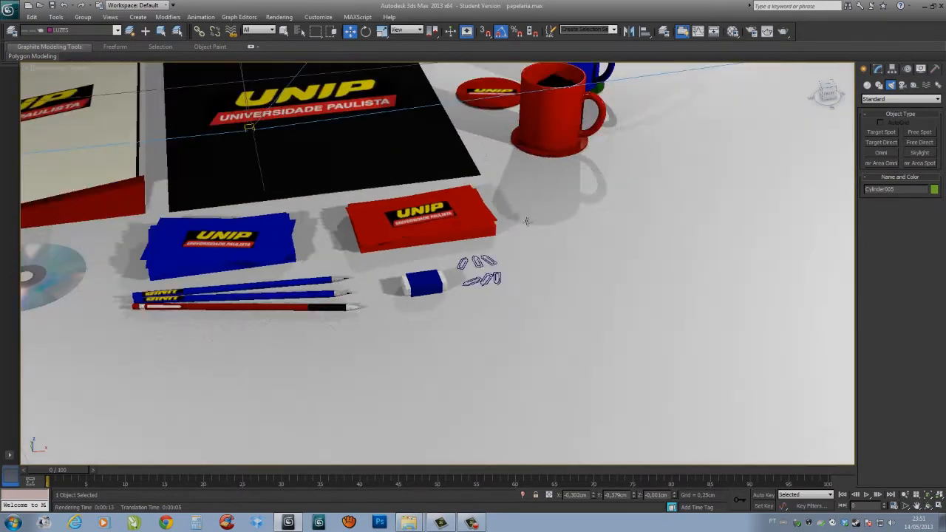
Step: Examine the red and blue mugs and their coasters up close and from several angles
middle_drag(519, 96, 344, 212)
scroll(345, 212, up, 3)
middle_drag(532, 325, 864, 426)
mouse_move(556, 246)
alt+middle_down()
mouse_move(606, 258)
mouse_move(565, 246)
alt+middle_up()
click(432, 212)
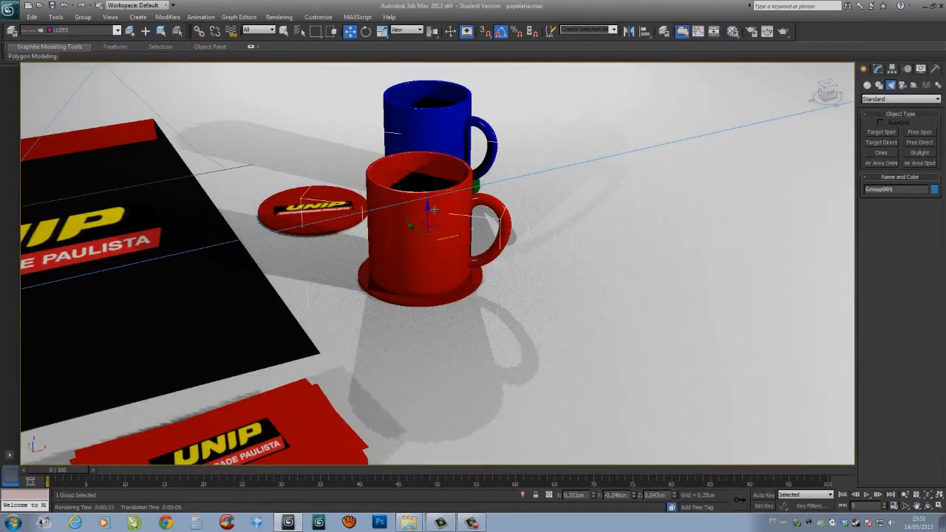
scroll(466, 219, up, 2)
alt+middle_drag(473, 221, 477, 240)
scroll(481, 230, up, 4)
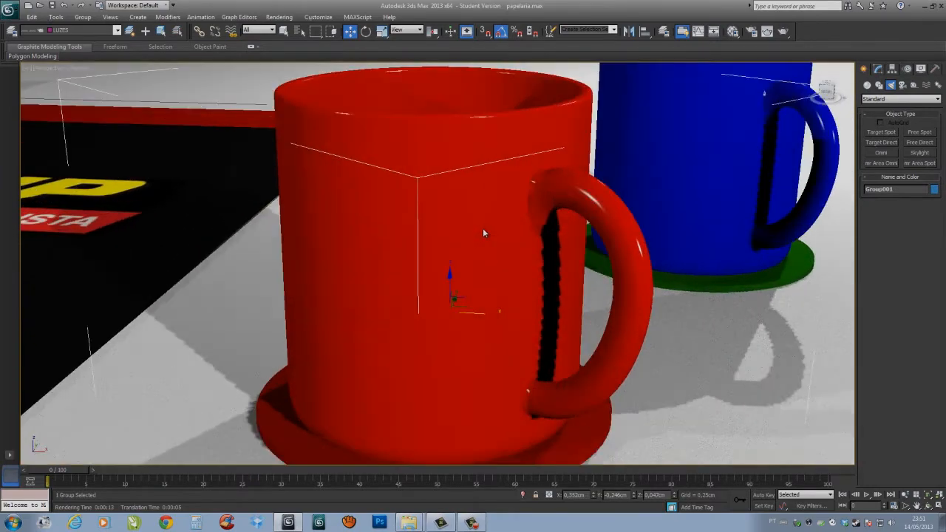
scroll(484, 229, down, 3)
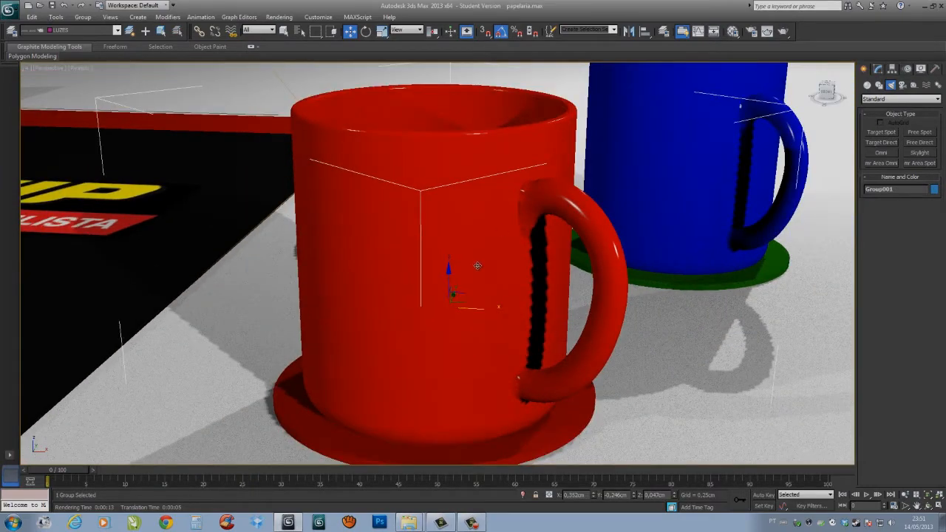
scroll(414, 255, down, 5)
scroll(473, 219, up, 2)
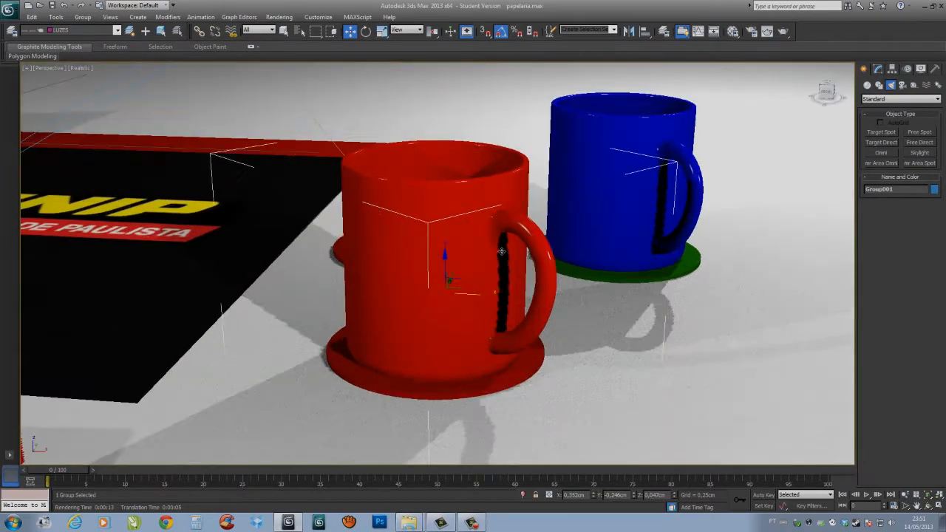
alt+middle_drag(360, 277, 669, 242)
scroll(437, 286, down, 8)
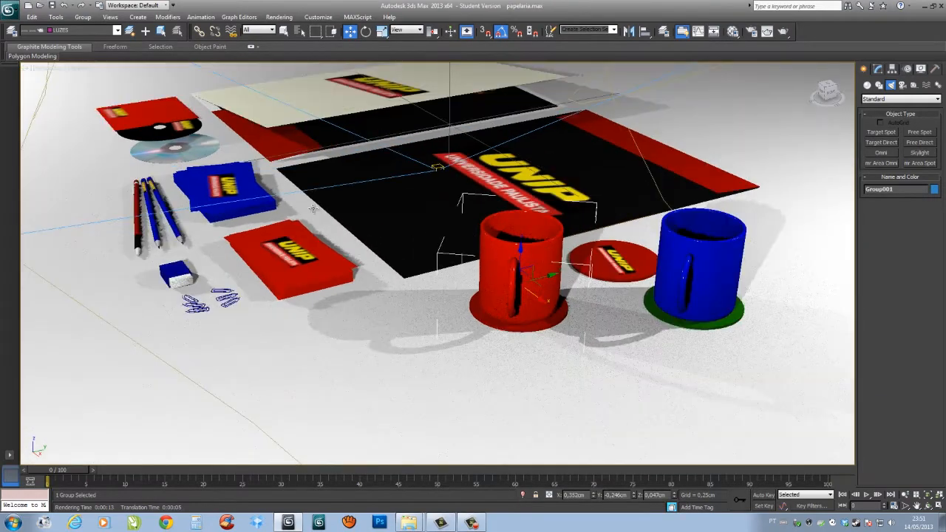
alt+middle_drag(313, 210, 419, 222)
scroll(406, 258, down, 3)
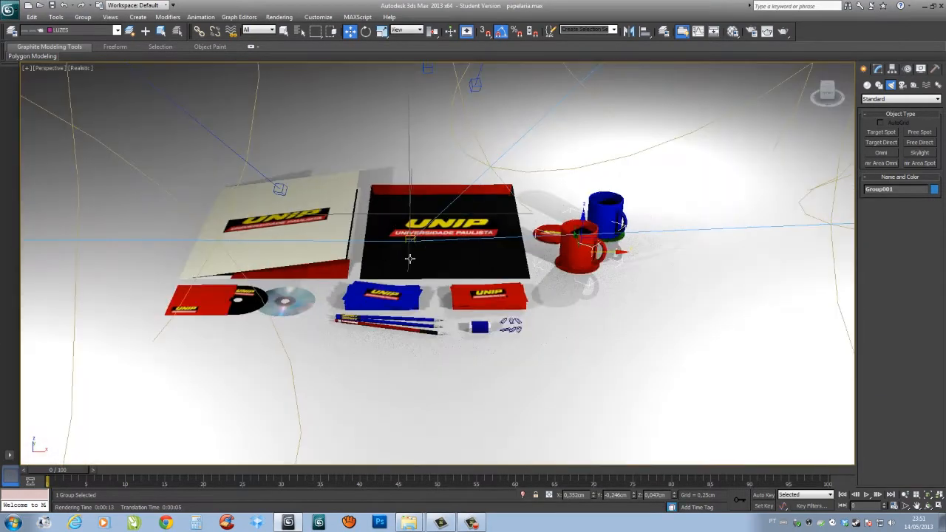
scroll(399, 266, up, 4)
middle_drag(386, 297, 473, 261)
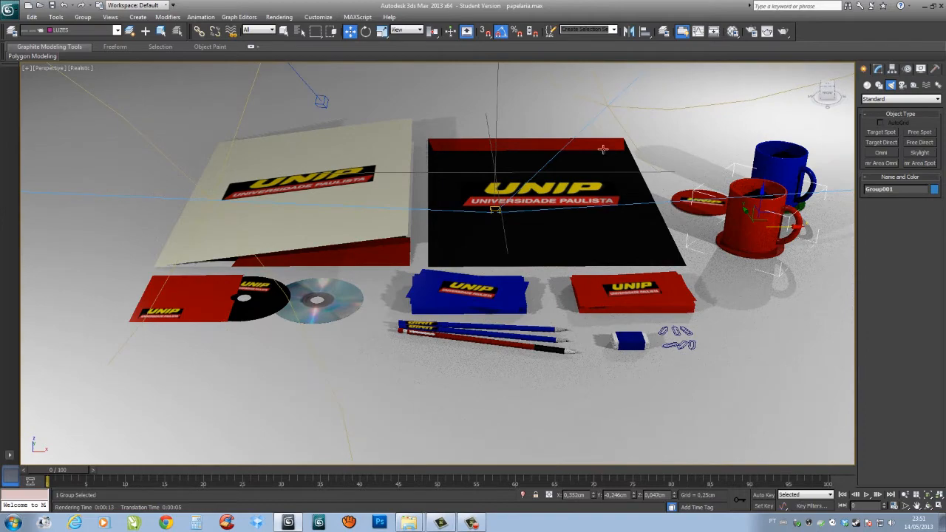
Step: Examine the curved studio backdrop surrounding the stationery set, selecting the backdrop object
scroll(605, 148, down, 8)
scroll(576, 154, down, 3)
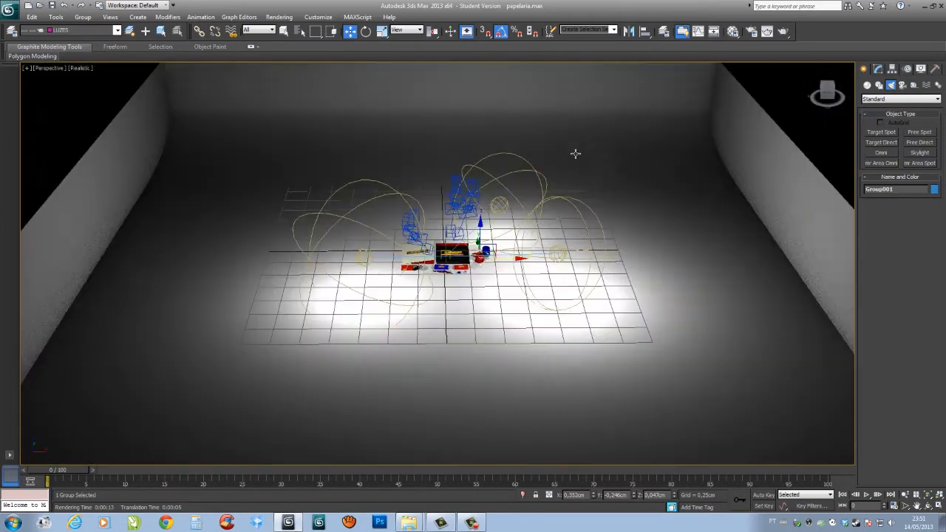
scroll(555, 179, down, 3)
alt+middle_drag(390, 222, 658, 222)
alt+middle_drag(568, 258, 598, 262)
click(599, 261)
scroll(361, 189, up, 4)
scroll(361, 191, up, 3)
middle_drag(371, 187, 440, 290)
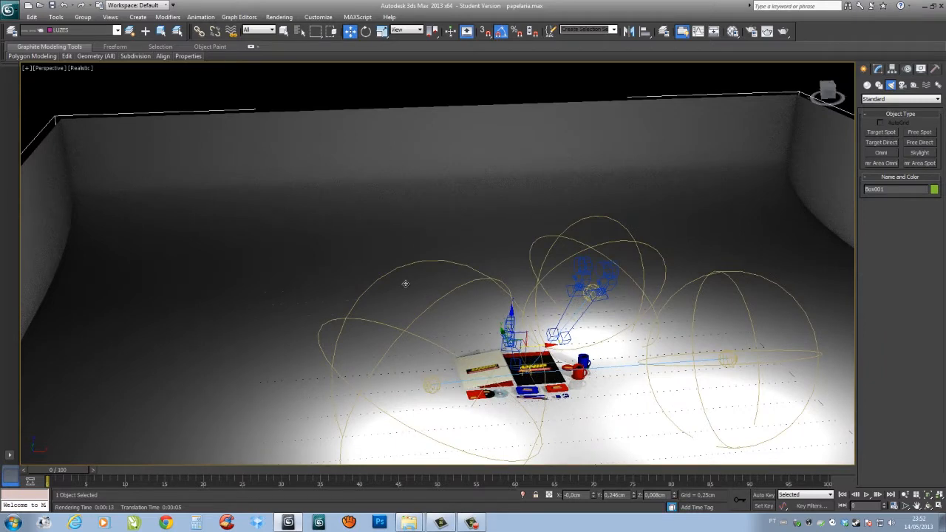
Step: Examine the lights and their targets arranged around the stationery set
middle_drag(506, 246, 469, 192)
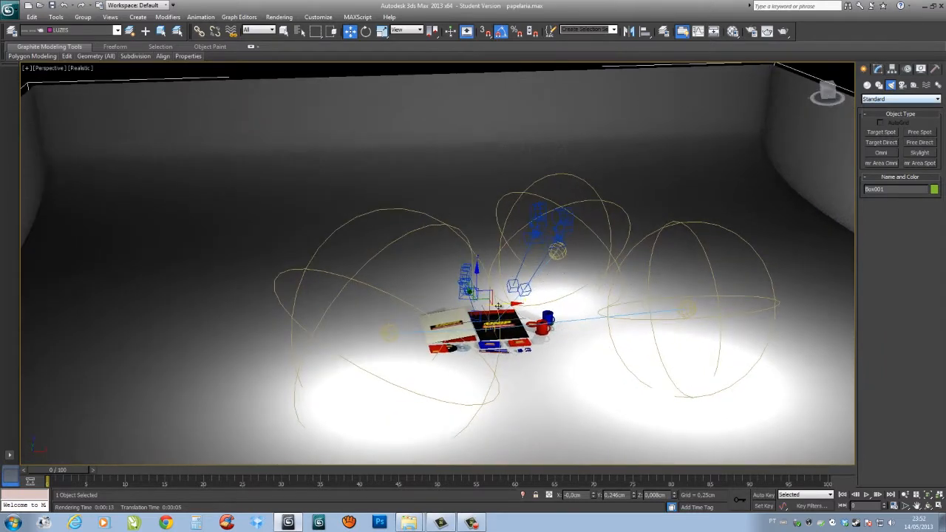
middle_drag(523, 294, 442, 270)
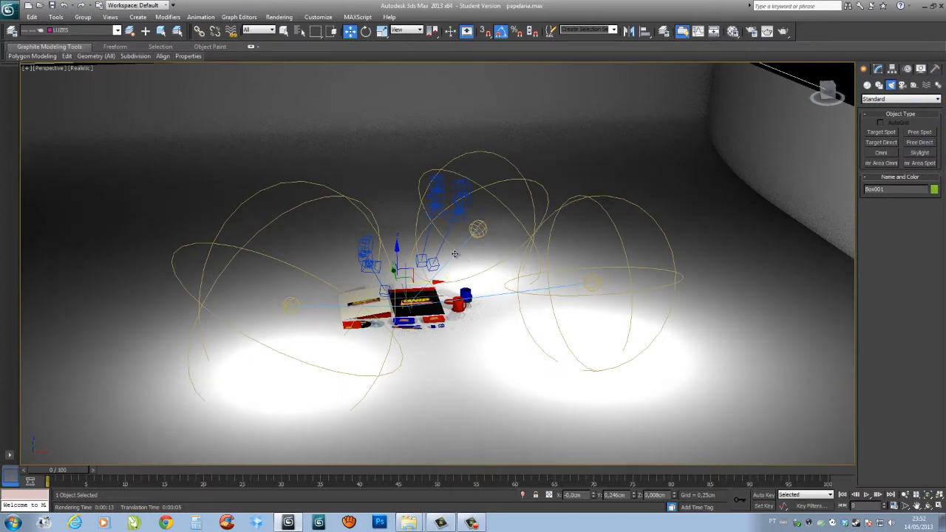
scroll(458, 258, up, 2)
scroll(422, 320, up, 2)
scroll(422, 320, up, 5)
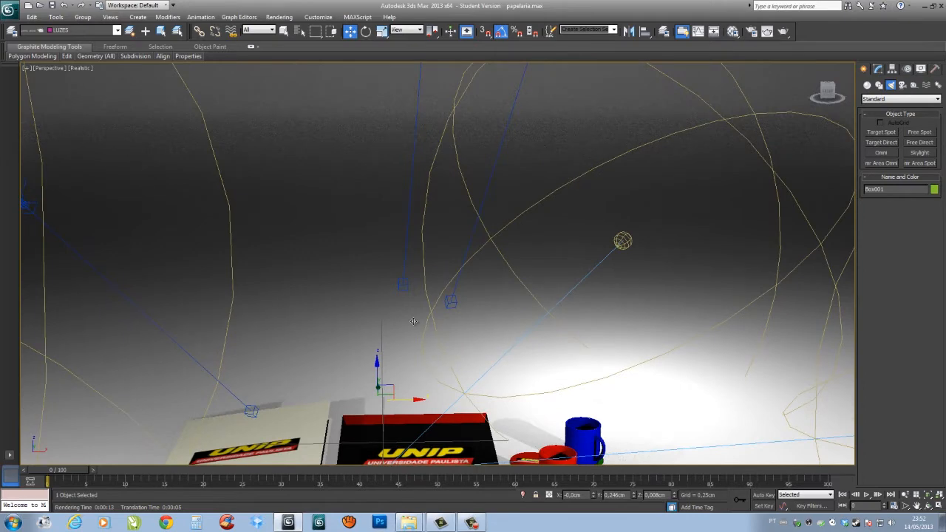
Step: Bring the stationery set back into view, open the Material Editor and place it beside the items
middle_drag(411, 318, 400, 133)
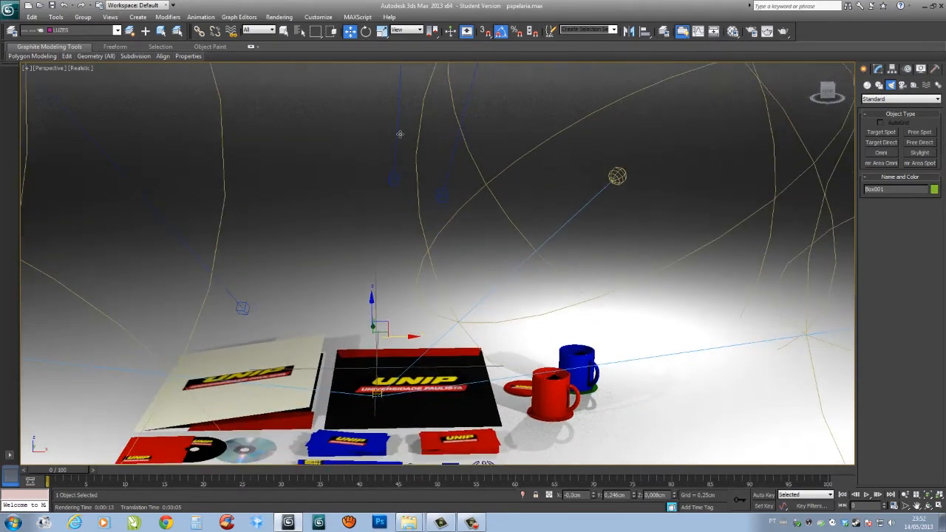
middle_drag(417, 273, 464, 179)
scroll(463, 179, up, 3)
middle_drag(306, 293, 356, 255)
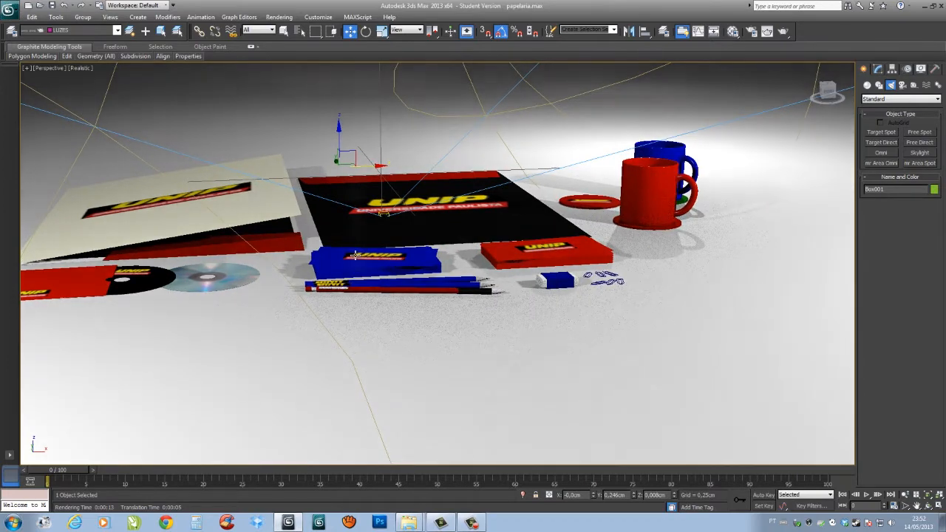
key(m)
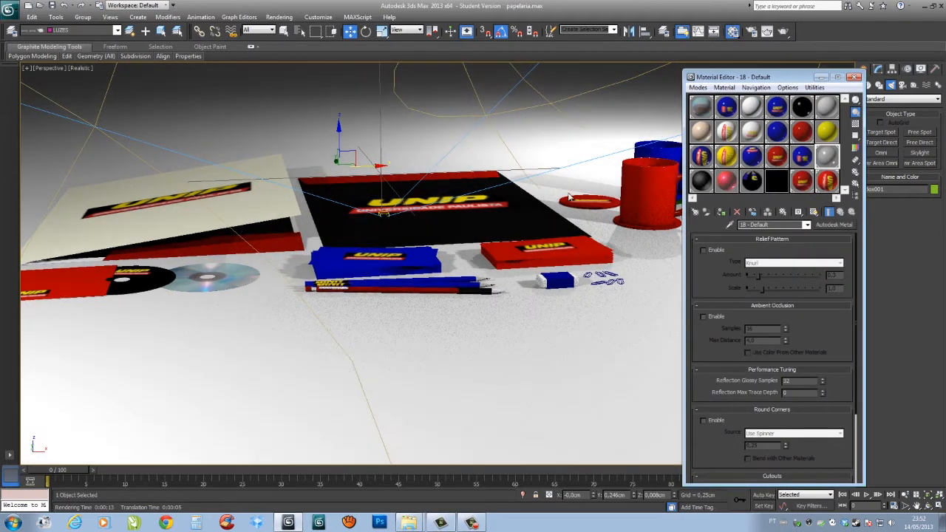
drag(783, 78, 708, 79)
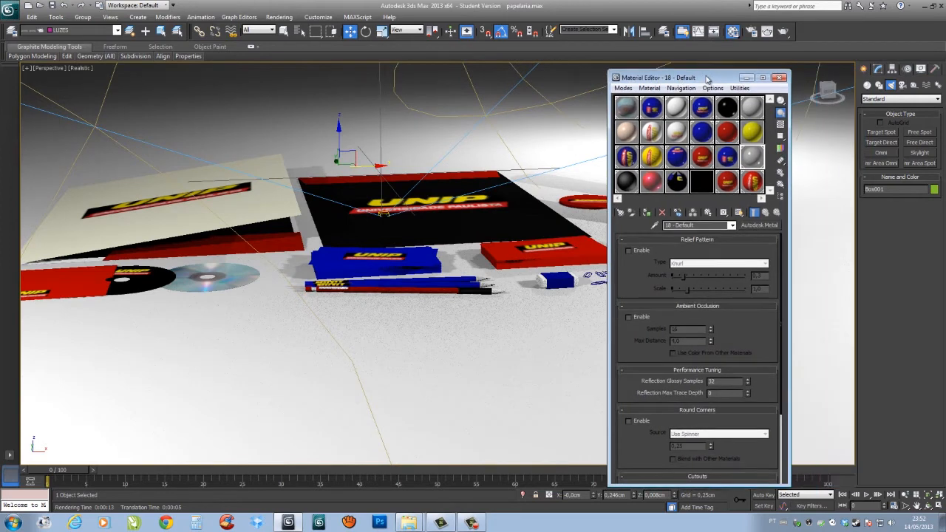
scroll(340, 220, down, 2)
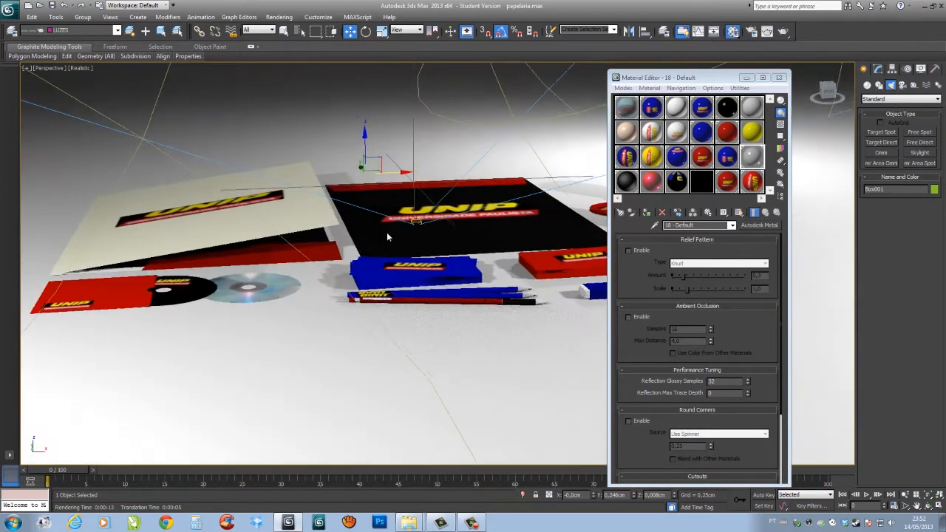
scroll(387, 234, up, 2)
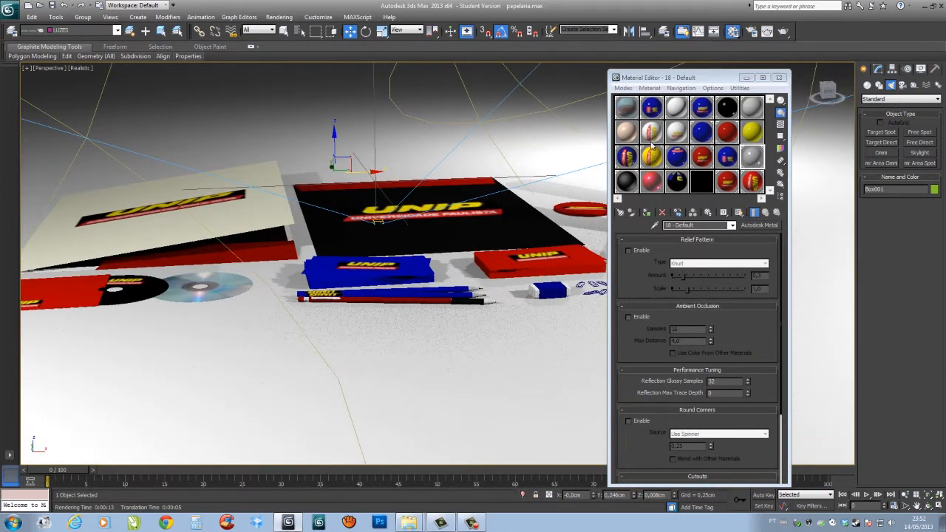
drag(708, 81, 729, 69)
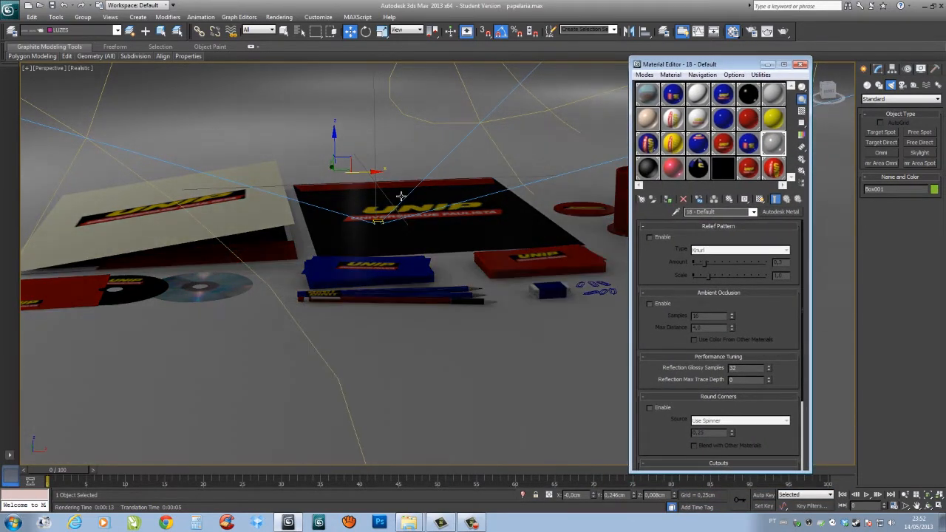
middle_drag(499, 220, 480, 224)
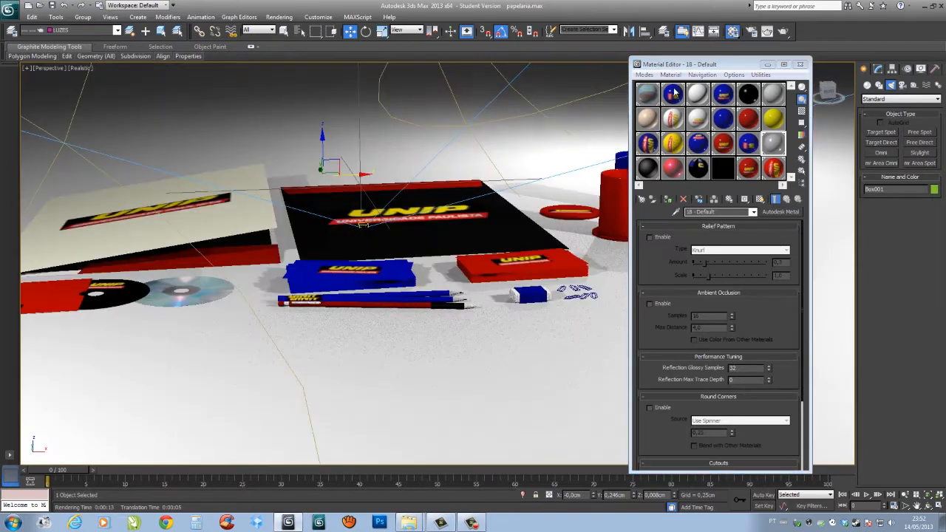
Step: Examine the Blinn shader settings, specular highlights and assigned maps of the lapis material
click(677, 96)
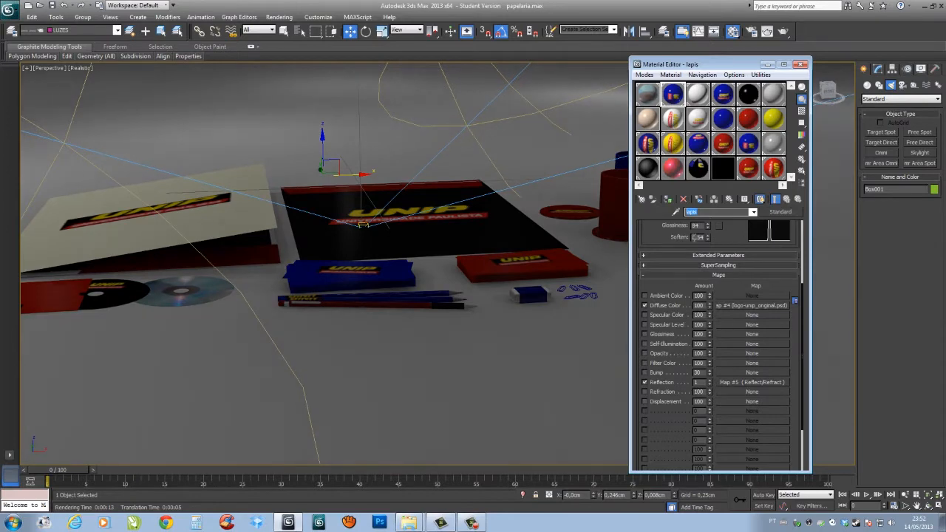
drag(720, 238, 720, 347)
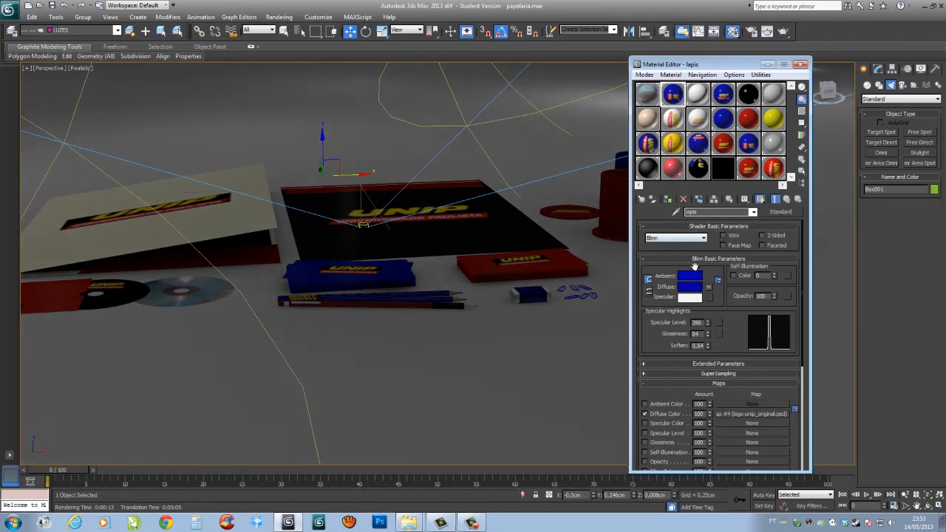
scroll(662, 292, down, 2)
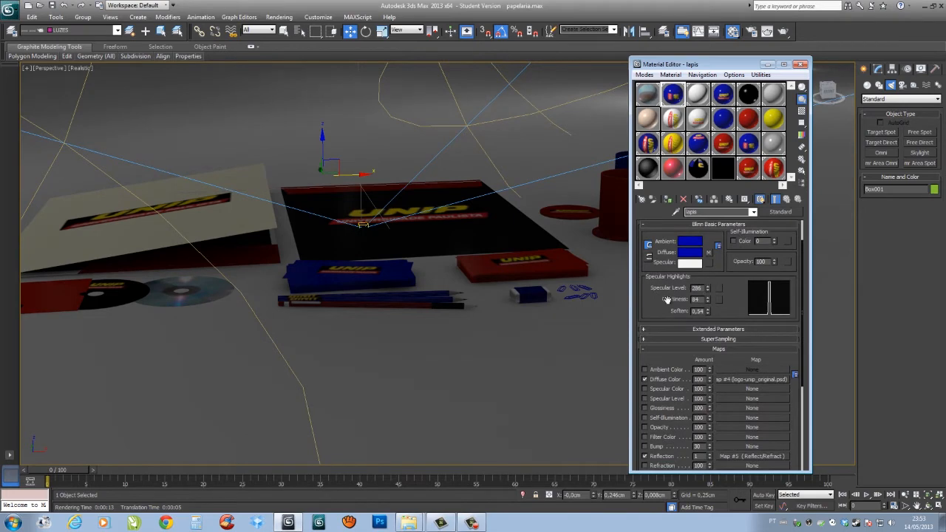
scroll(669, 325, down, 5)
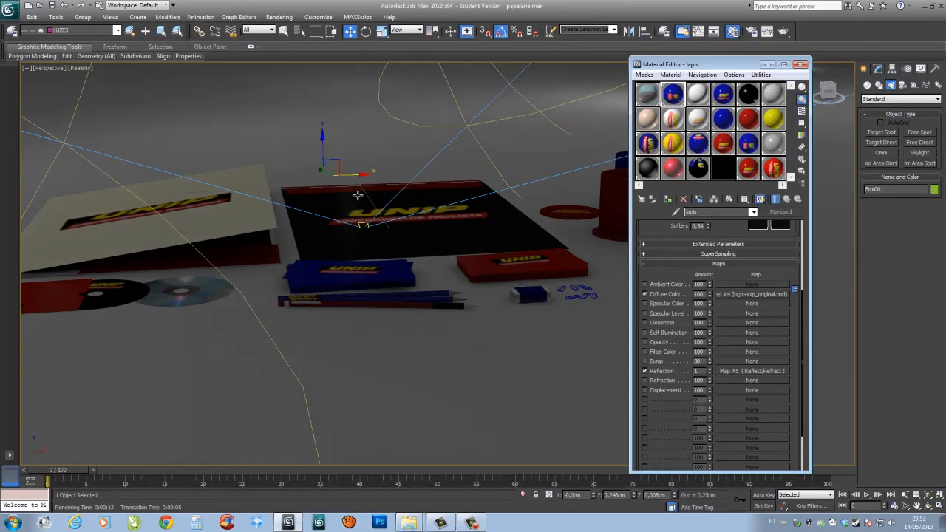
mouse_move(388, 238)
middle_down()
mouse_move(414, 243)
mouse_move(407, 237)
middle_up()
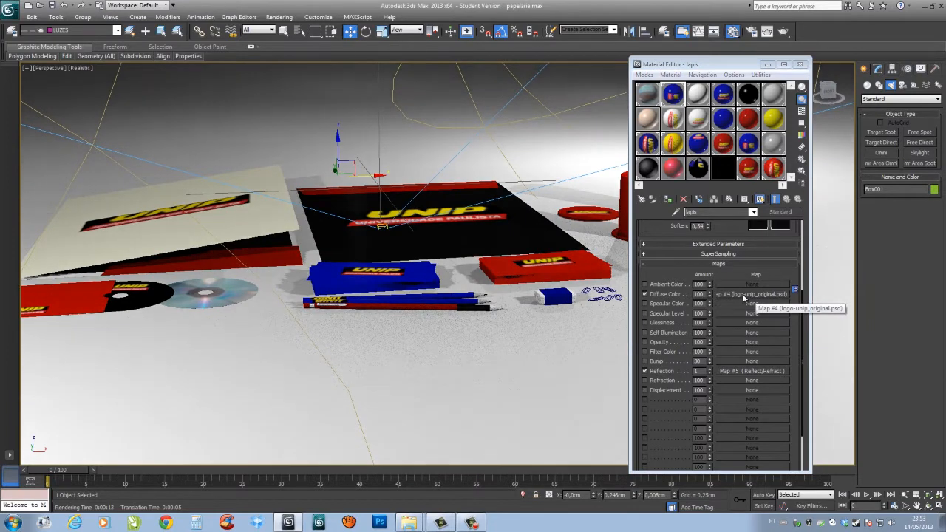
Step: Examine the coordinates and bitmap parameters of the lapis material's diffuse color map
click(743, 294)
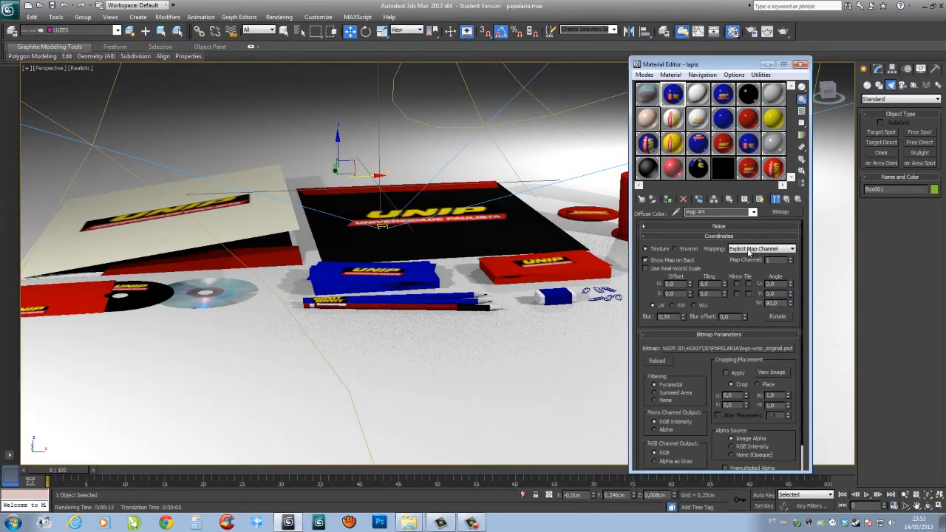
click(786, 198)
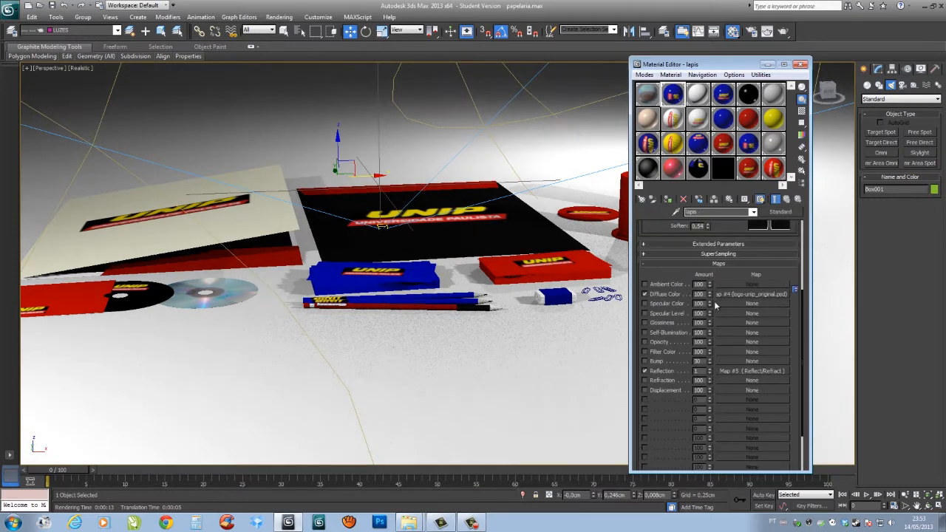
click(750, 295)
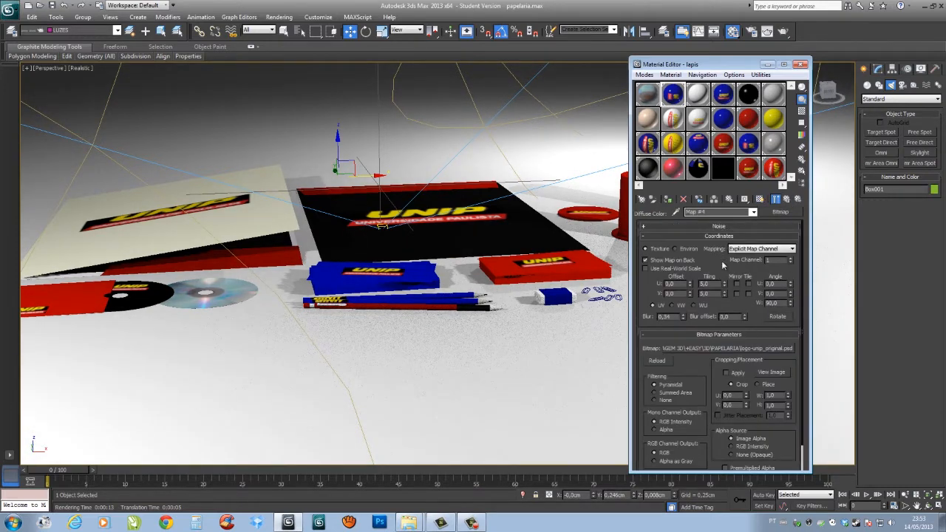
scroll(754, 304, down, 3)
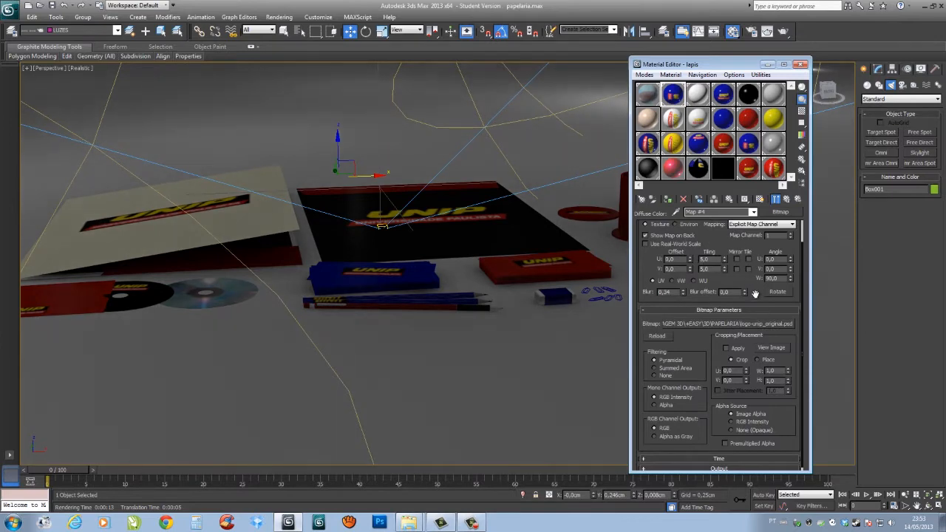
scroll(756, 276, down, 1)
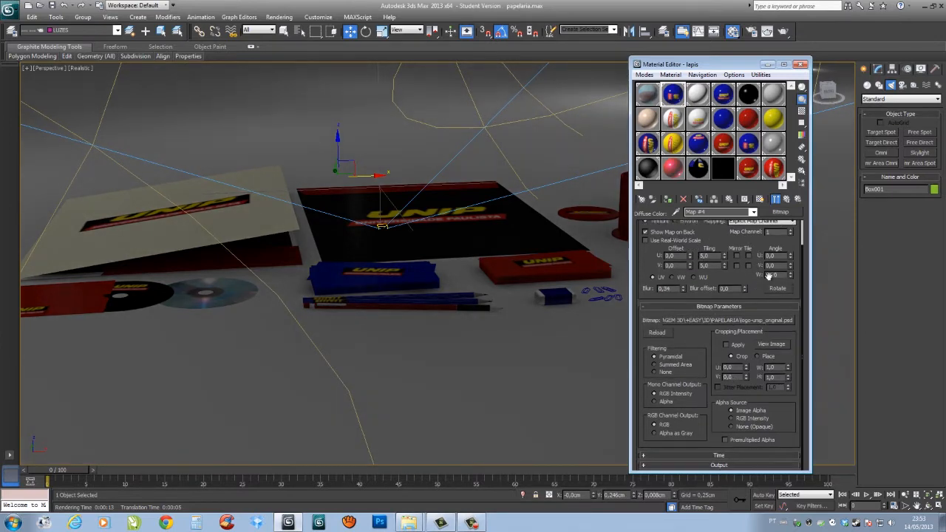
Step: Choose logo-unip_original from the PAPELARIA folder as the bitmap of the lapis material's diffuse map
click(717, 320)
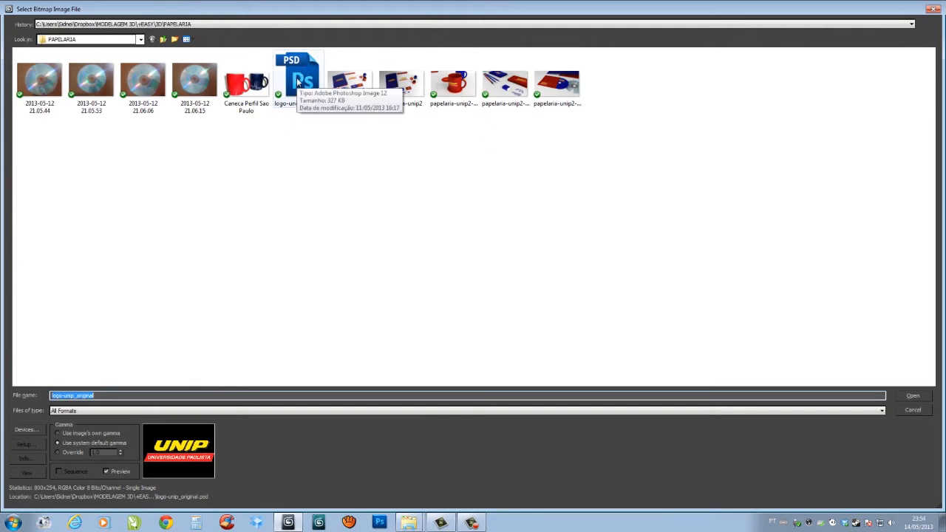
click(275, 95)
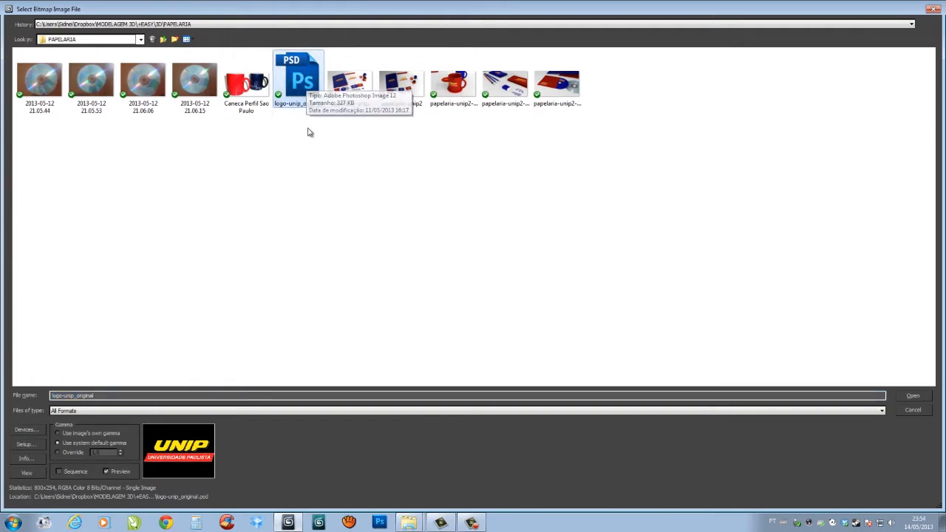
double_click(299, 83)
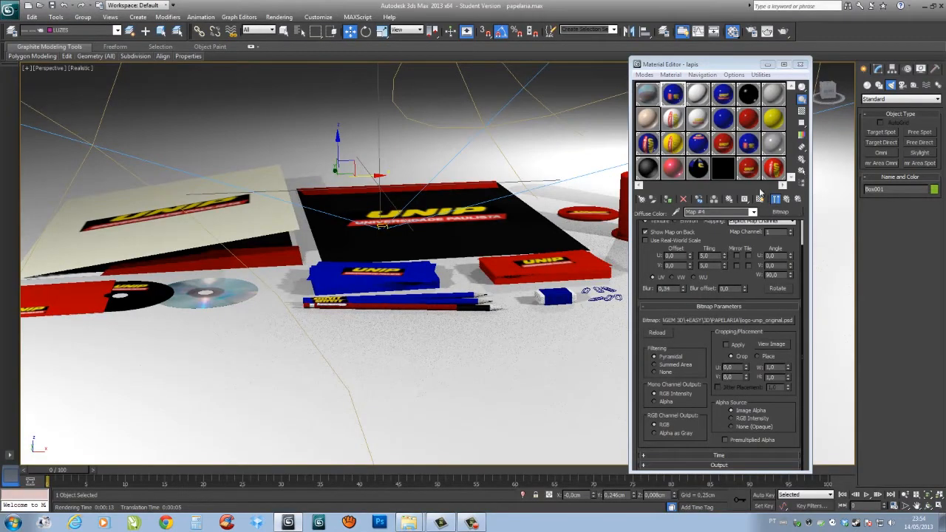
Step: Open logo-unip_original in Photoshop from the map's bitmap file selection, assigning the active Adobe RGB (1998) profile
click(744, 318)
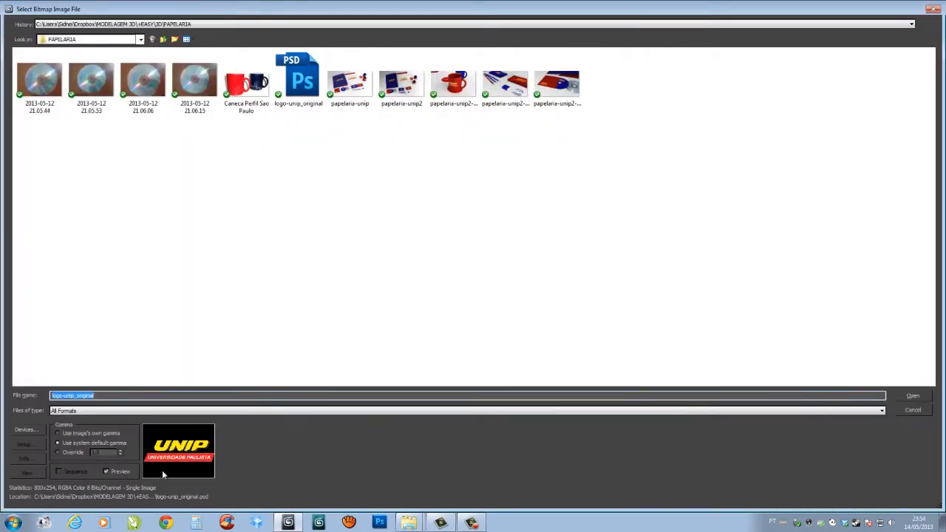
click(301, 86)
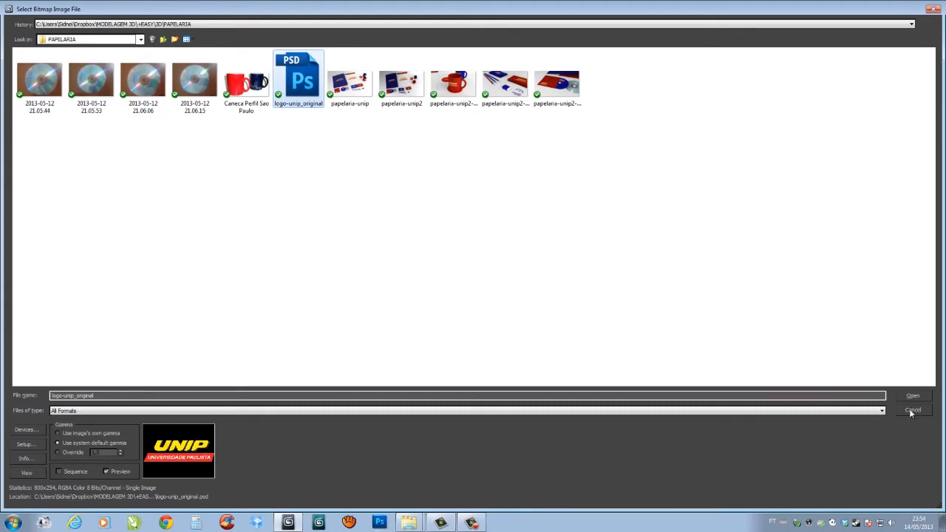
right_click(301, 92)
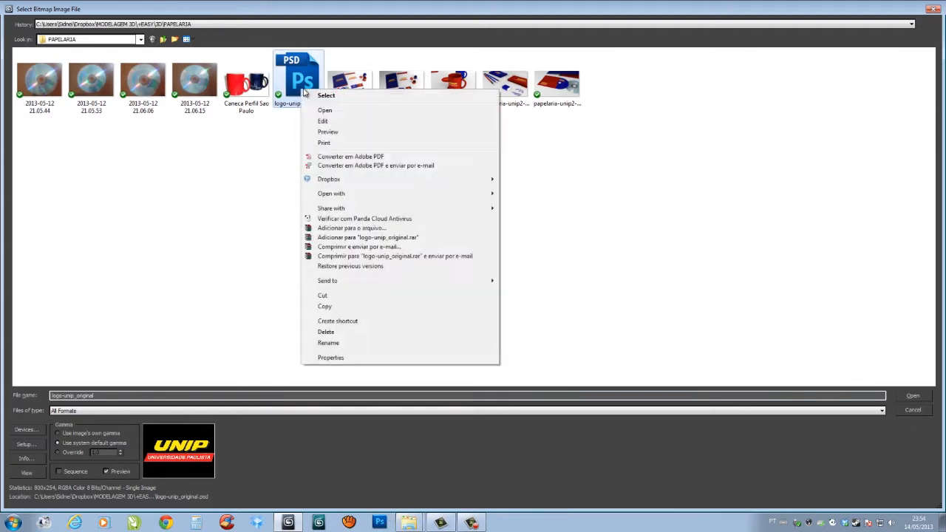
click(348, 110)
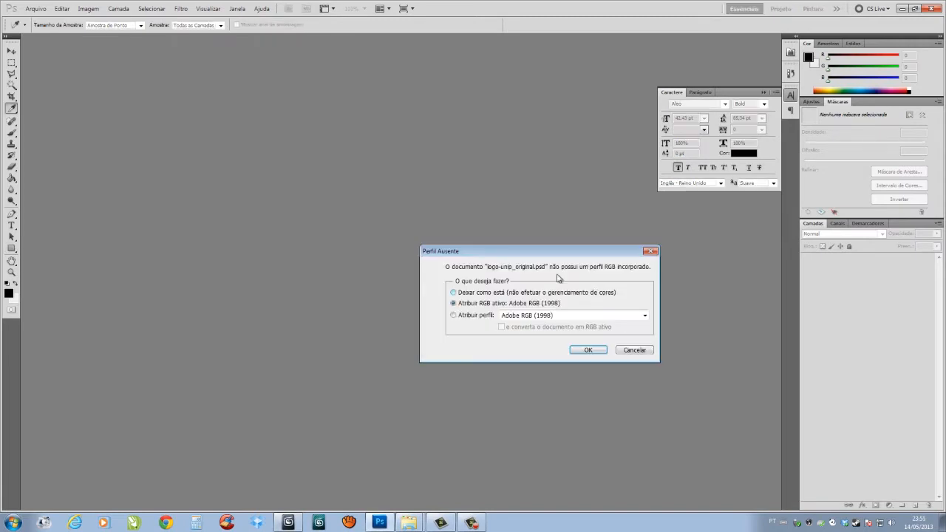
click(586, 351)
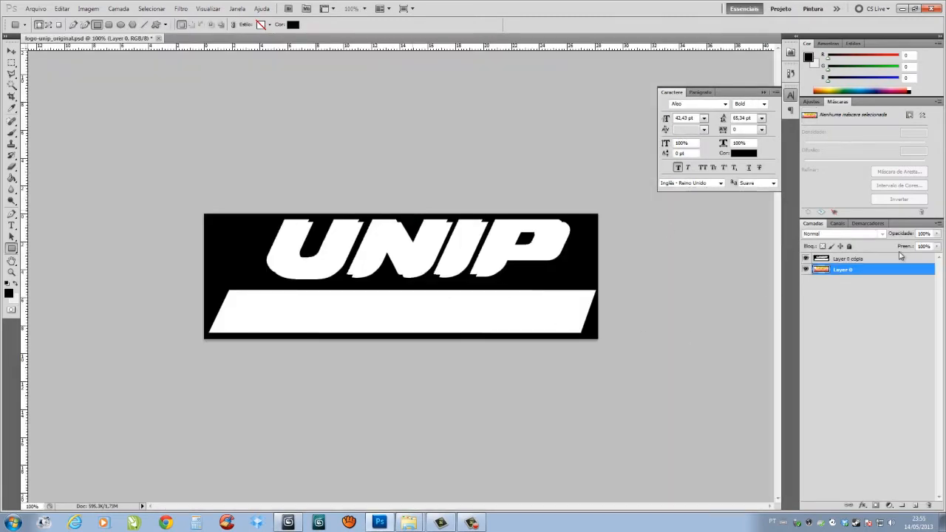
Step: Hide the Layer 0 cópia layer, shift Layer 0's hue to a blue and green logo, and save the file
click(806, 258)
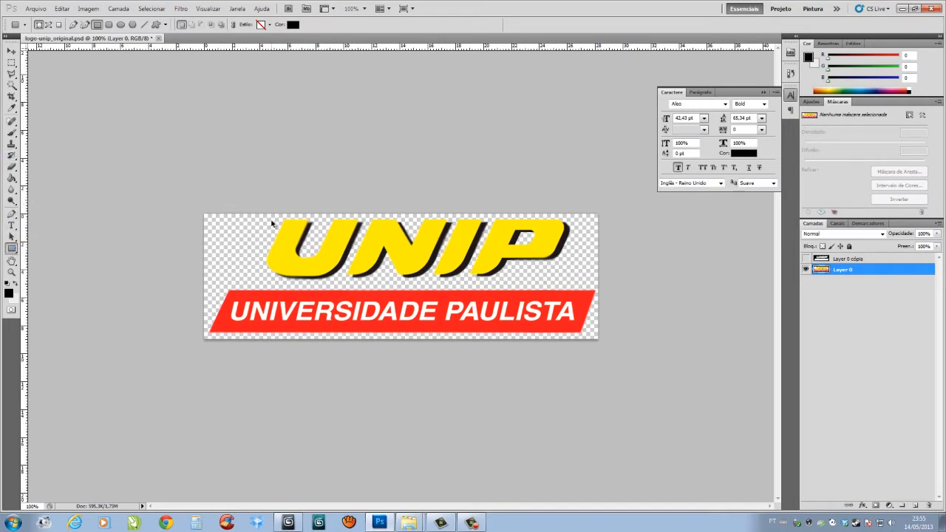
key(ctrl+u)
drag(589, 273, 626, 273)
click(686, 224)
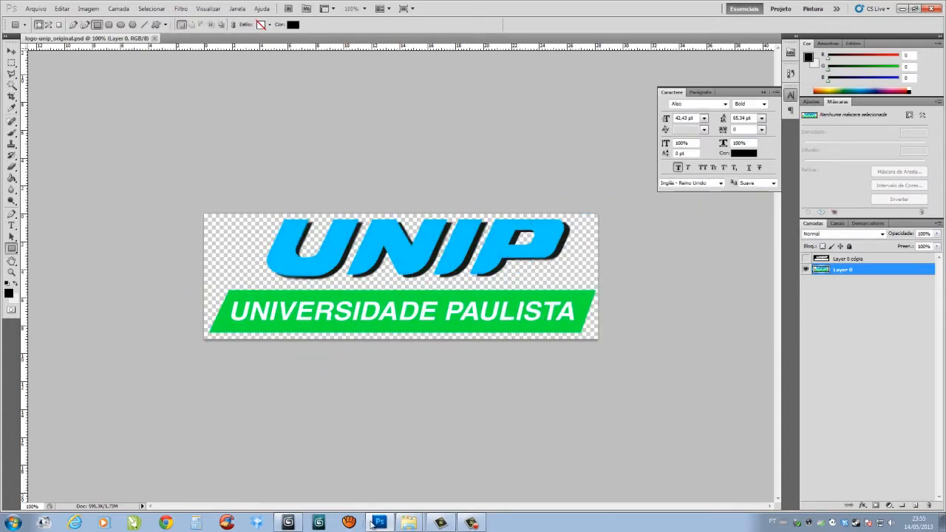
Step: Switch back to 3ds Max, dismiss the bitmap selection and examine the recoloured logo on the black folder up close
click(288, 522)
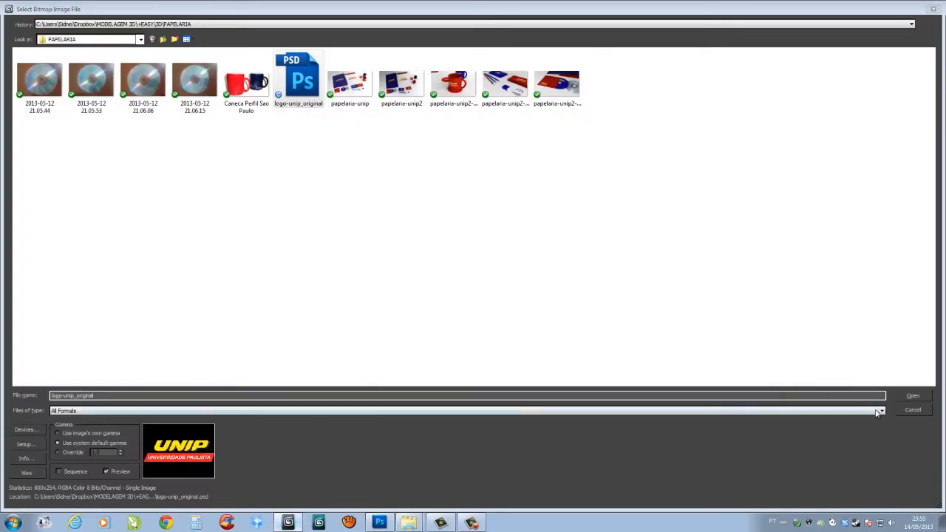
click(913, 411)
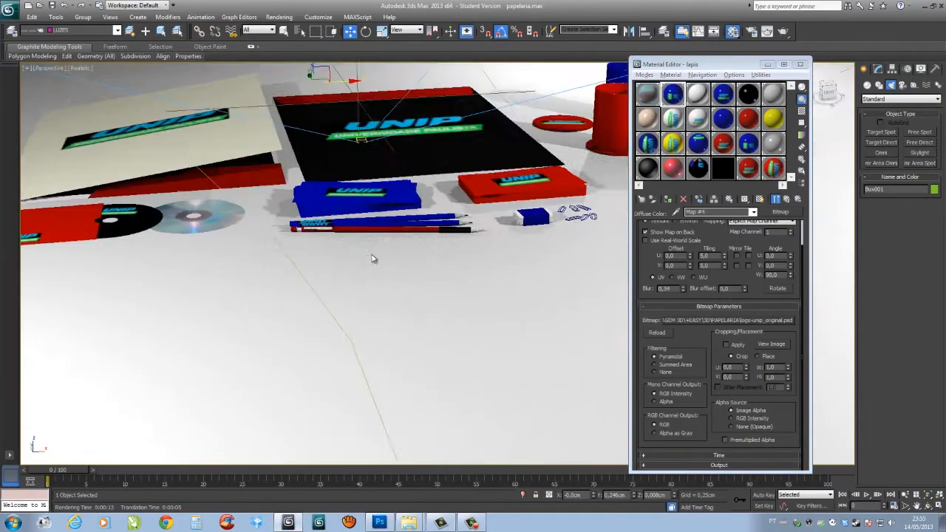
alt+middle_drag(373, 258, 375, 261)
middle_drag(416, 229, 493, 435)
click(436, 208)
key(z)
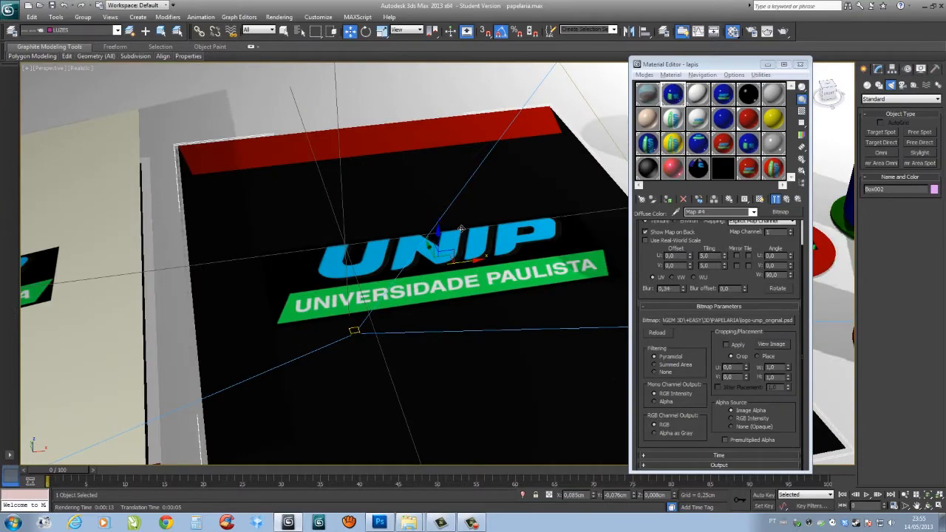
scroll(479, 270, down, 5)
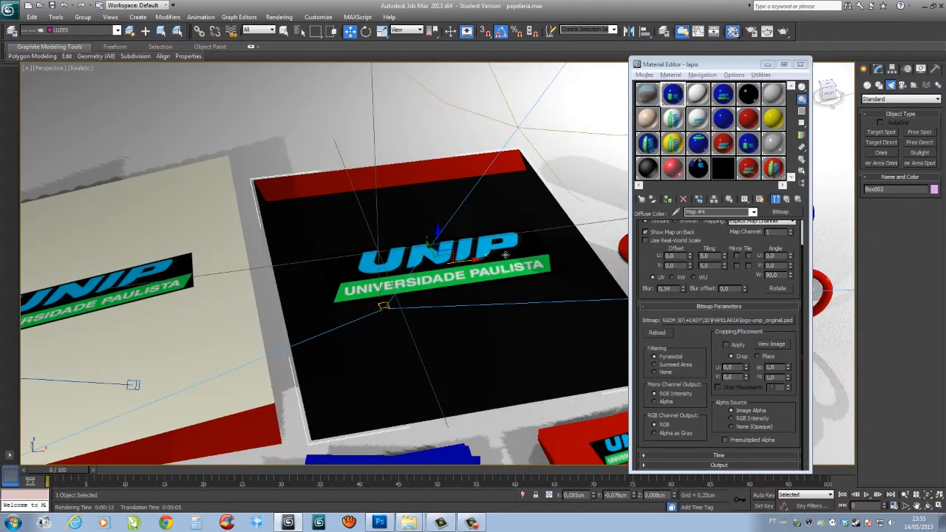
Step: Examine the recoloured logos across the folders, coaster, business cards, pencils and CD sleeve
alt+middle_drag(452, 291, 450, 275)
middle_drag(452, 329, 388, 270)
alt+middle_drag(452, 294, 452, 320)
middle_drag(426, 285, 439, 297)
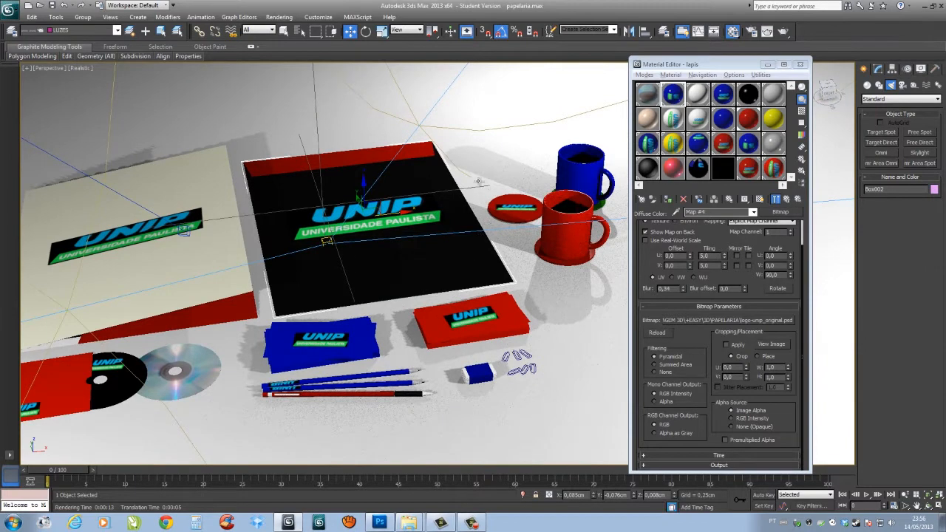
middle_drag(406, 244, 403, 275)
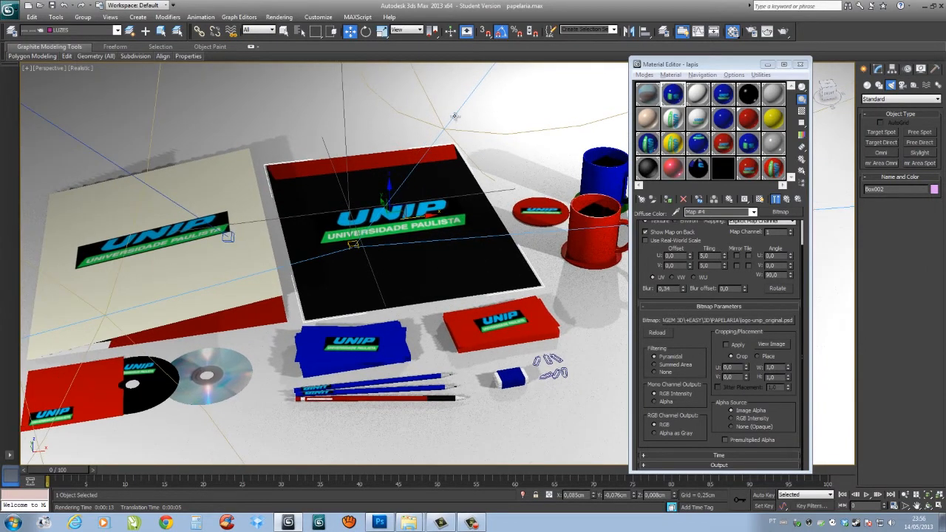
scroll(361, 276, up, 3)
middle_drag(549, 367, 446, 345)
middle_drag(438, 311, 548, 309)
middle_drag(459, 294, 510, 268)
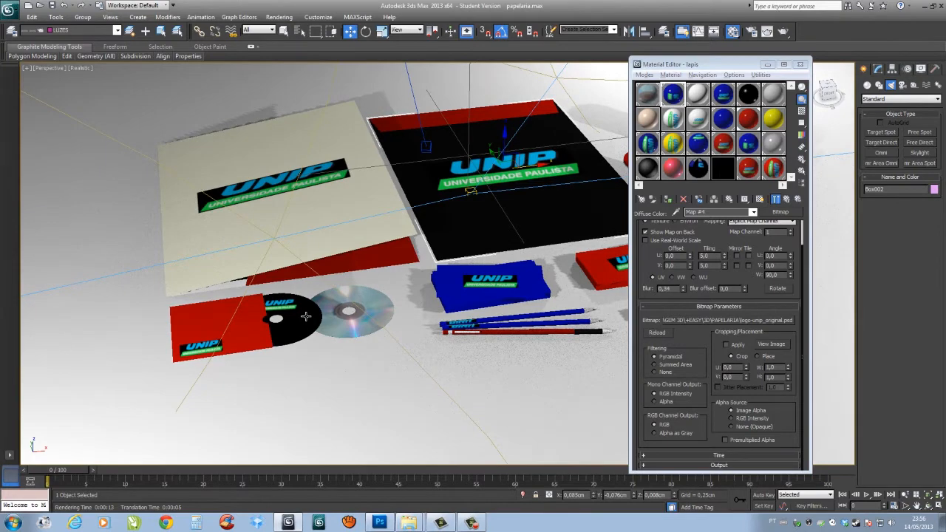
Step: Inspect the recoloured logo on the black folder at close range and from angles covering the mugs, cards, pencils and CDs
alt+middle_drag(467, 191, 292, 243)
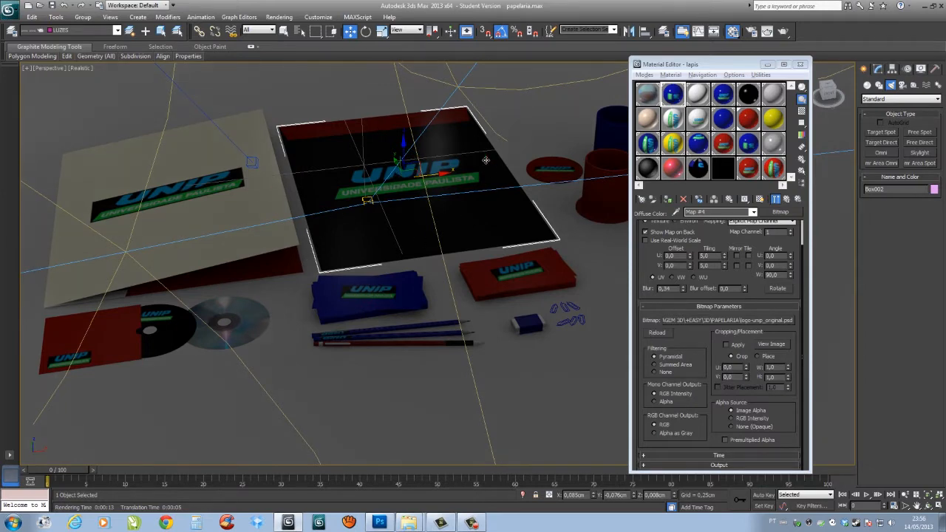
middle_drag(518, 214, 400, 252)
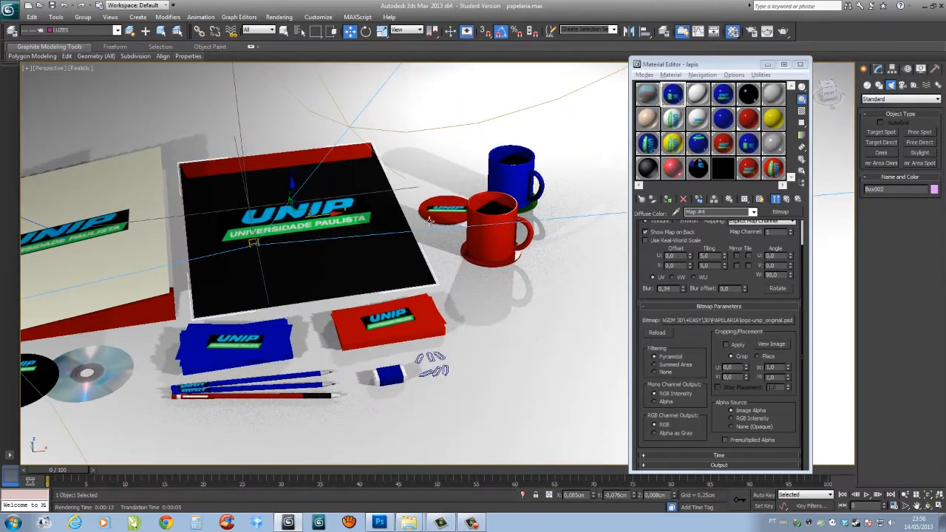
middle_drag(325, 261, 444, 259)
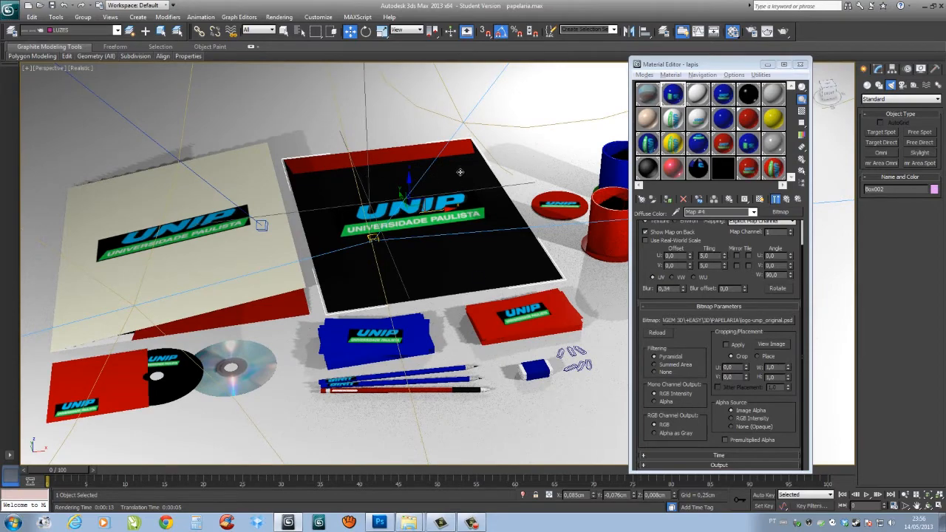
scroll(386, 177, up, 10)
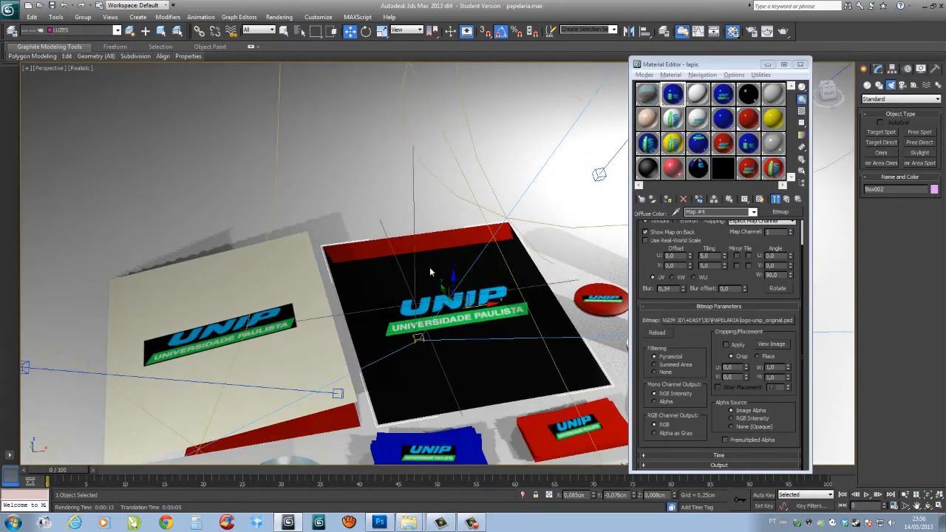
scroll(399, 220, down, 3)
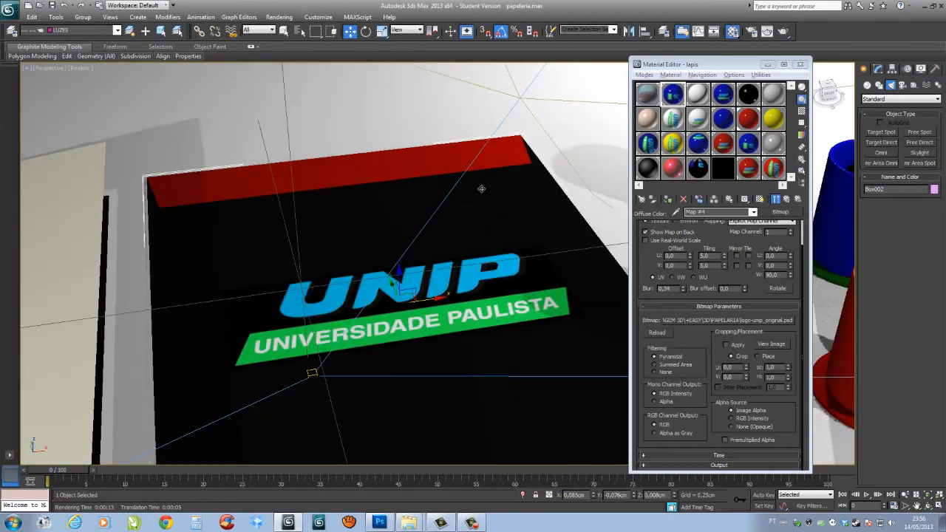
scroll(391, 251, down, 6)
alt+middle_drag(444, 266, 464, 262)
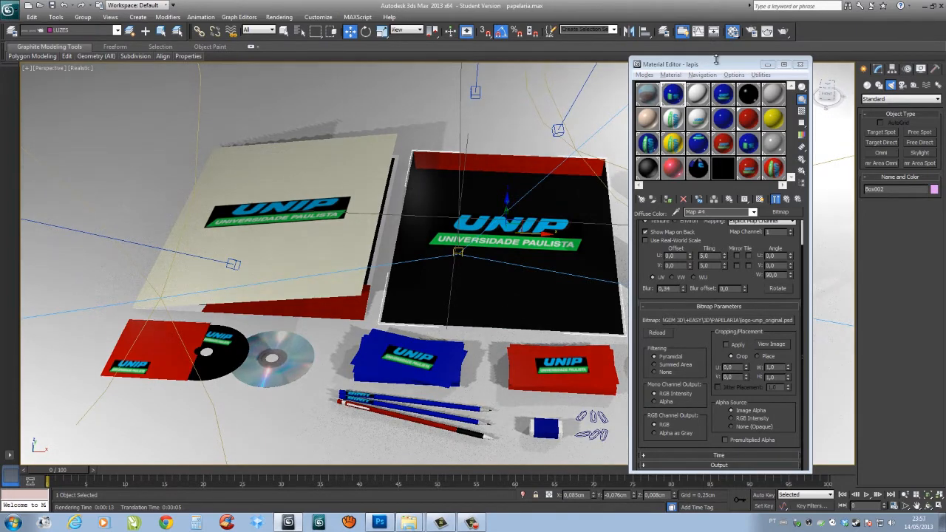
Step: Close the Material Editor and show the Compound Objects available for creating geometry
click(733, 31)
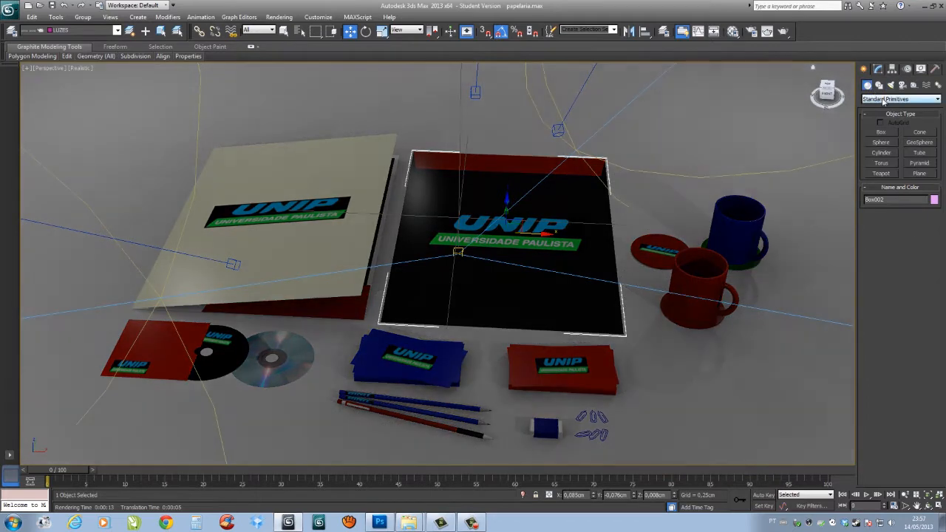
click(868, 85)
click(900, 98)
click(892, 121)
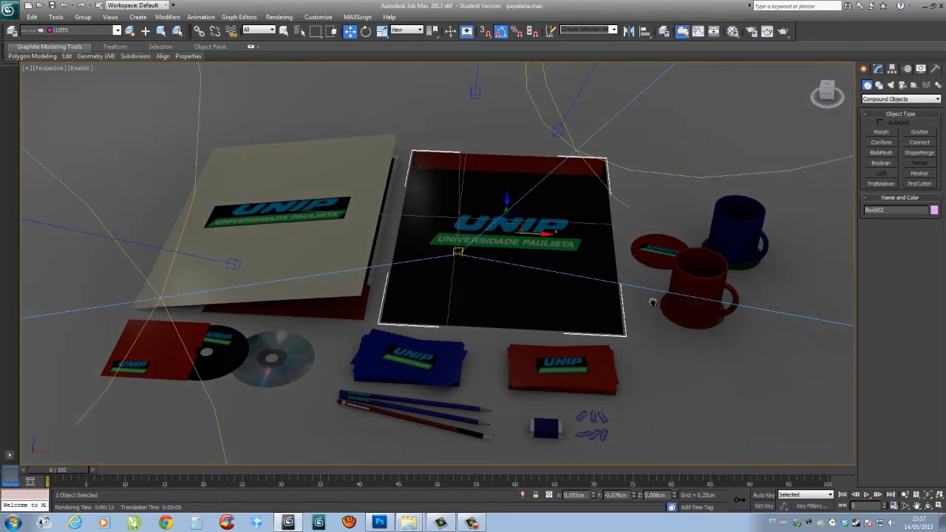
middle_drag(654, 302, 655, 286)
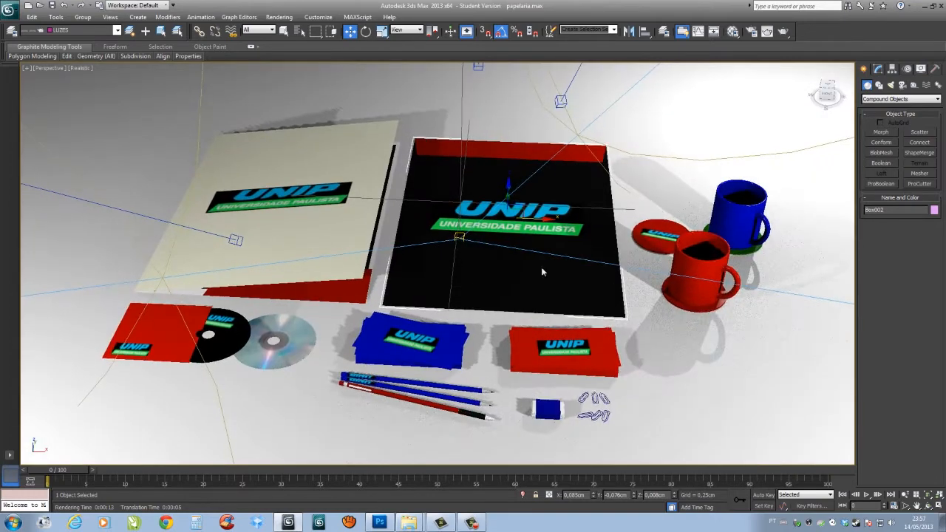
Step: Switch to Photoshop, undo the logo's hue shift, show the Layer 0 cópia layer again, and save the file
click(379, 523)
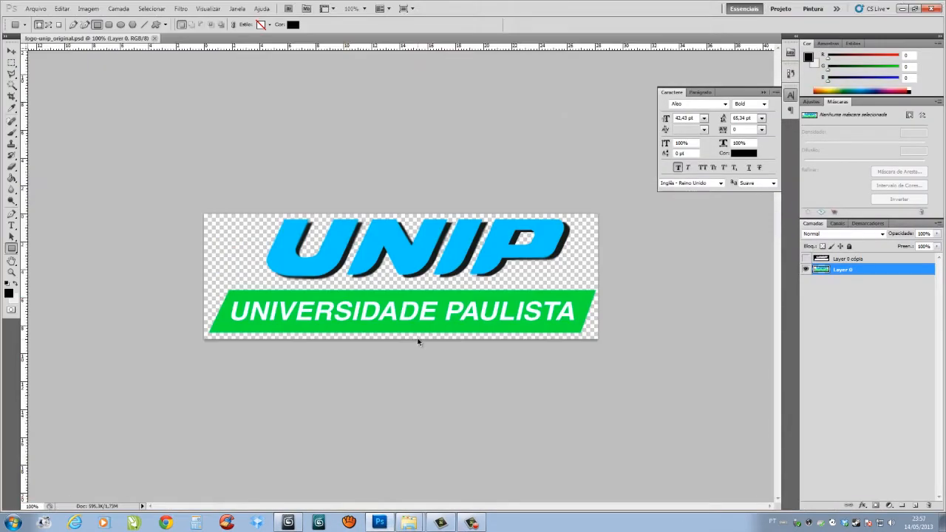
key(ctrl+z)
key(ctrl+s)
click(806, 259)
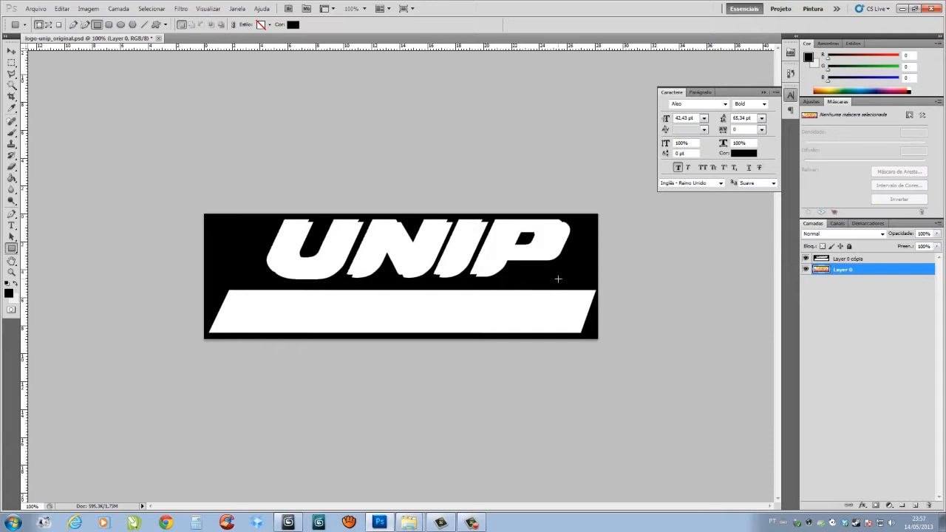
Step: Switch back to 3ds Max, reopen the Material Editor and collapse the Coordinates and Bitmap Parameters of the lapis diffuse map
click(381, 522)
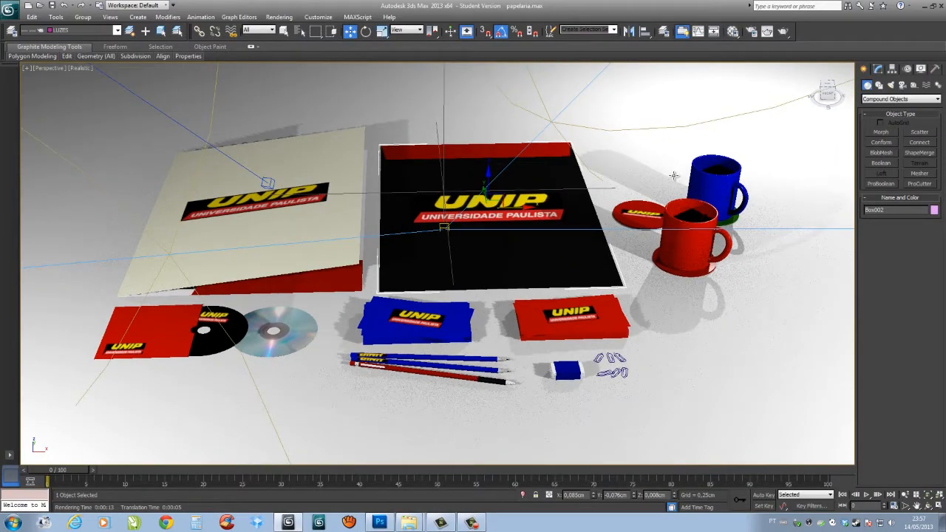
key(m)
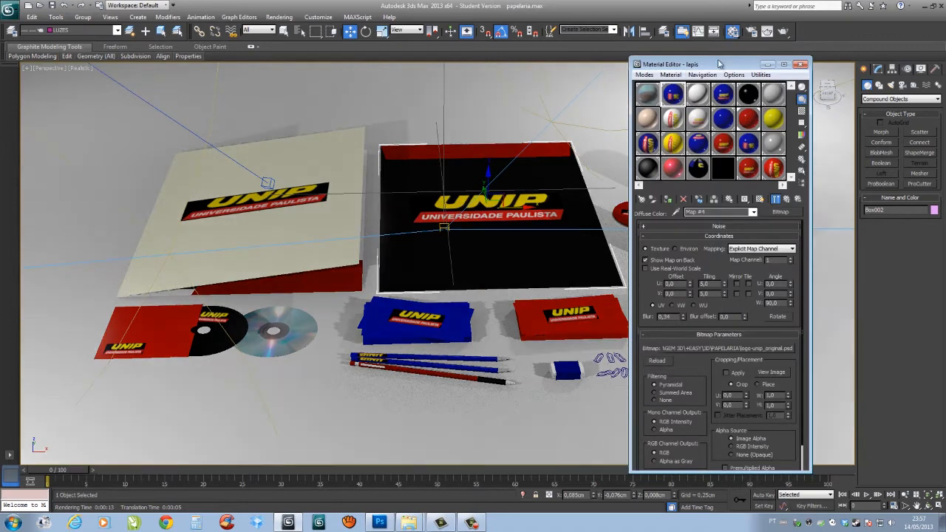
drag(720, 65, 728, 59)
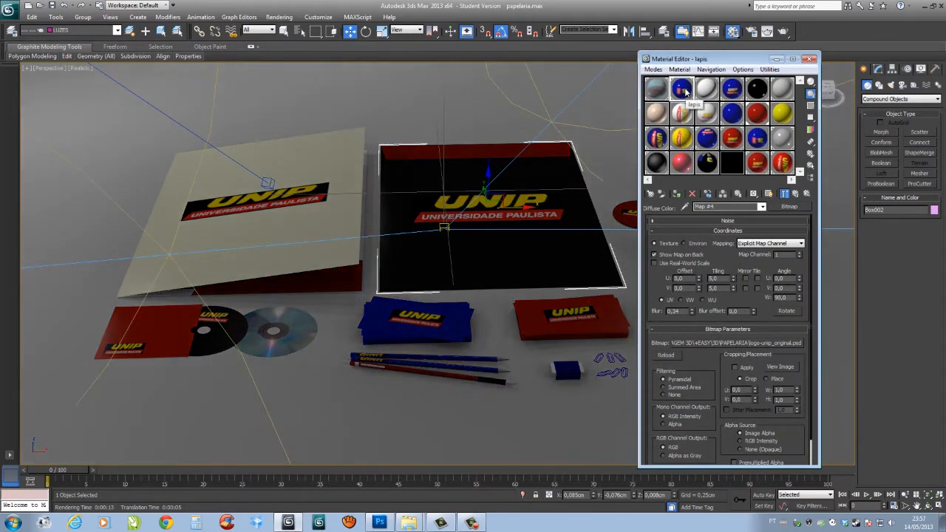
click(718, 232)
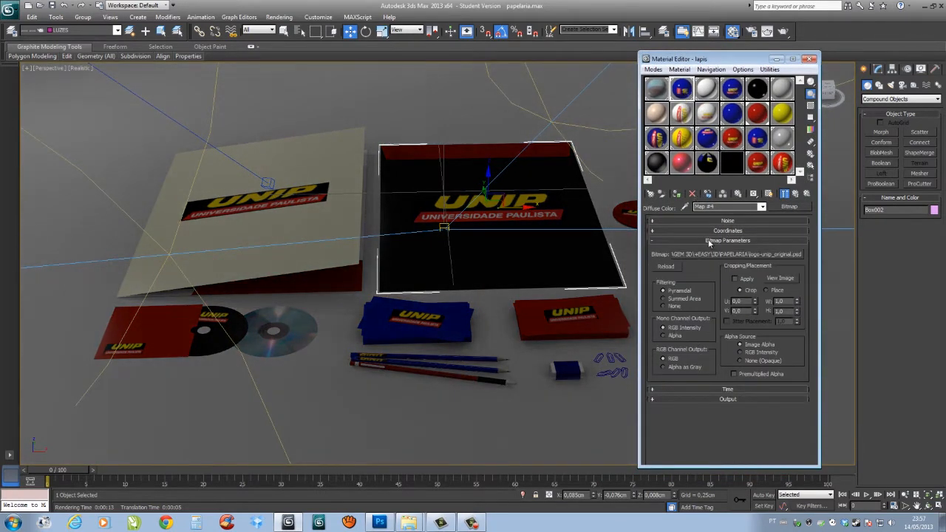
click(710, 241)
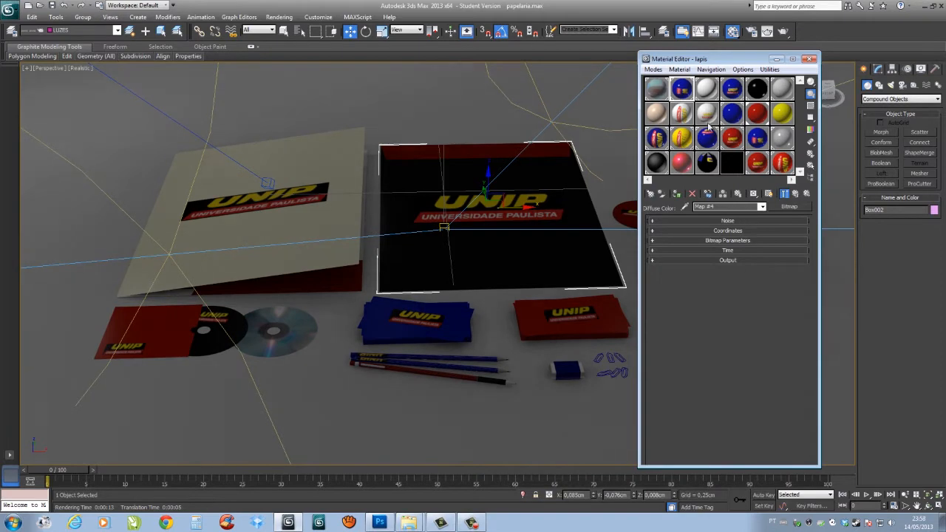
Step: Return to the lapis material's main level and review its maps, Blinn parameters and enlarged sample sphere
click(796, 195)
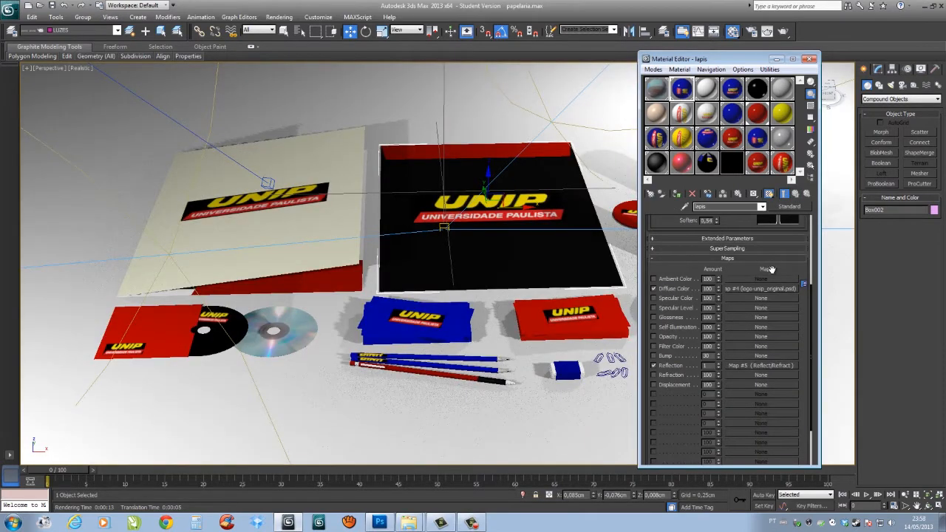
mouse_move(772, 269)
mouse_down()
mouse_move(782, 346)
mouse_move(790, 268)
mouse_up()
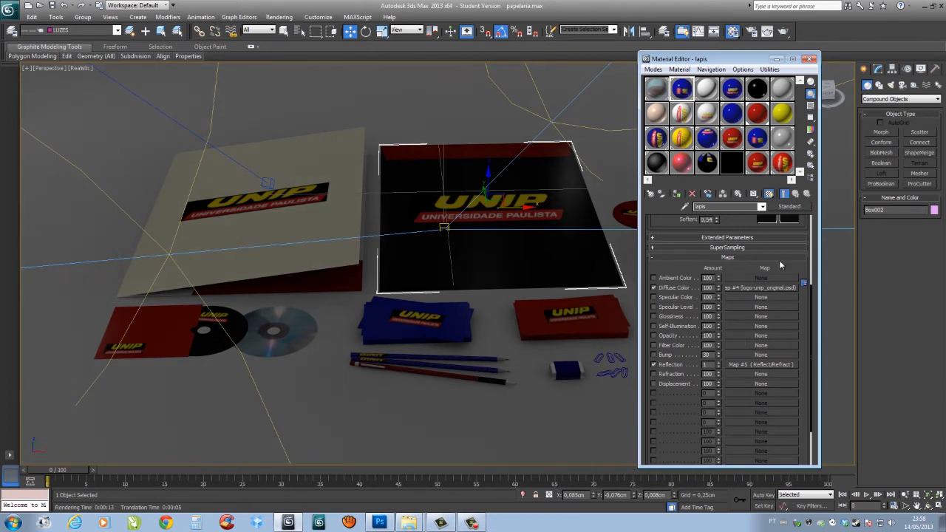
drag(776, 269, 785, 389)
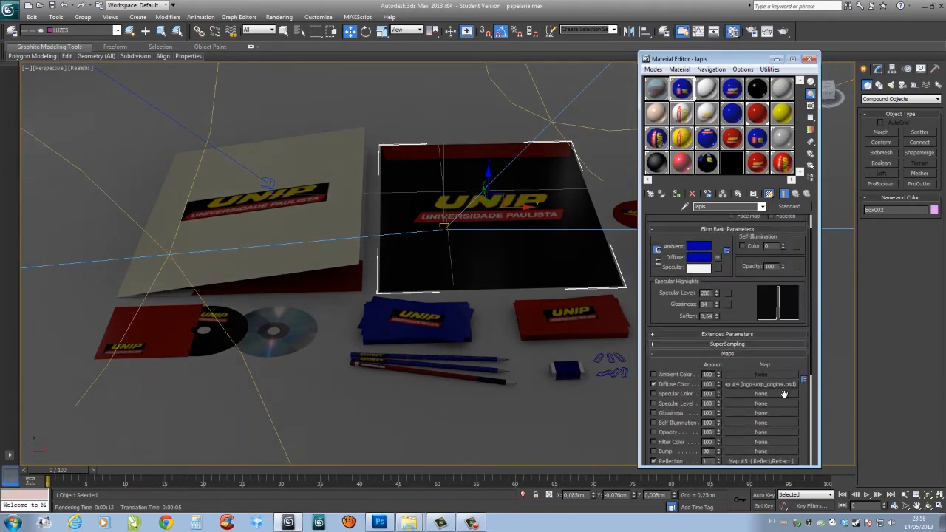
double_click(682, 89)
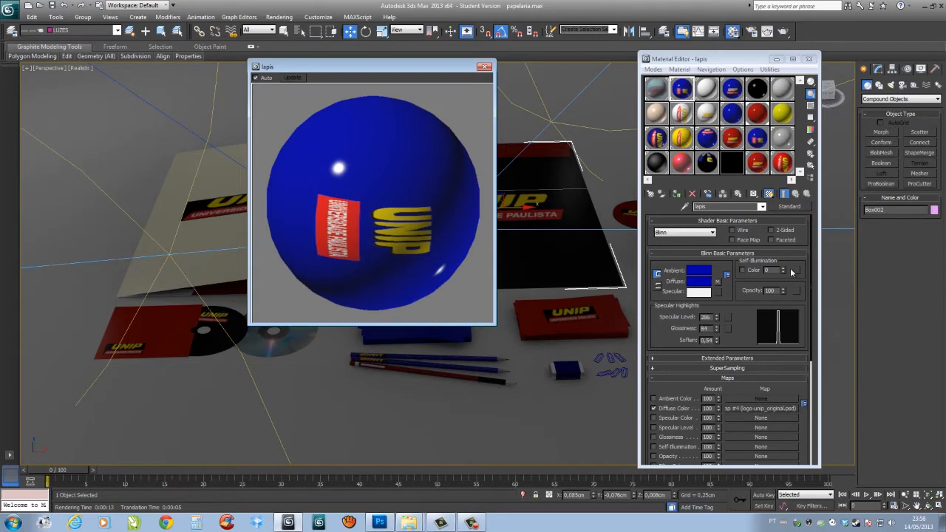
click(484, 66)
Step: Browse the Standard and mental ray material types offered for lapis, dismiss the list without choosing, and close the Material Editor
click(789, 207)
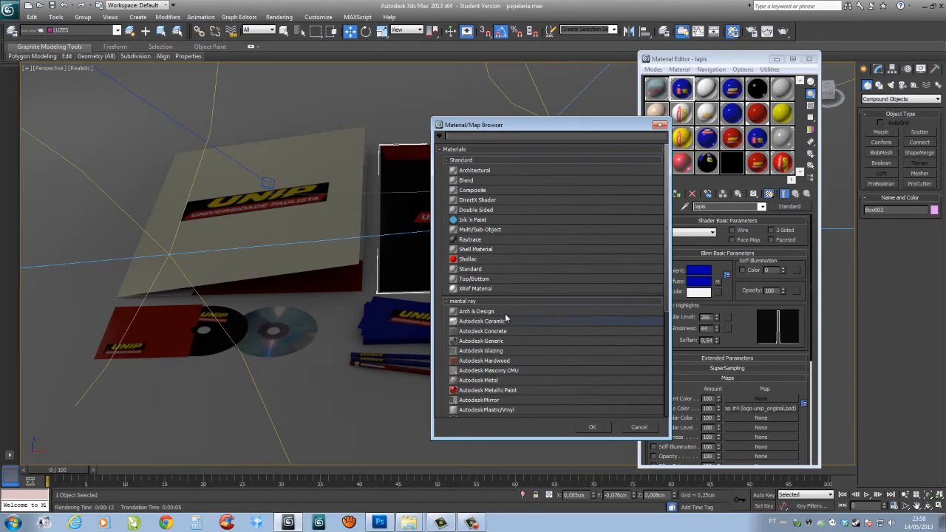
drag(577, 125, 510, 126)
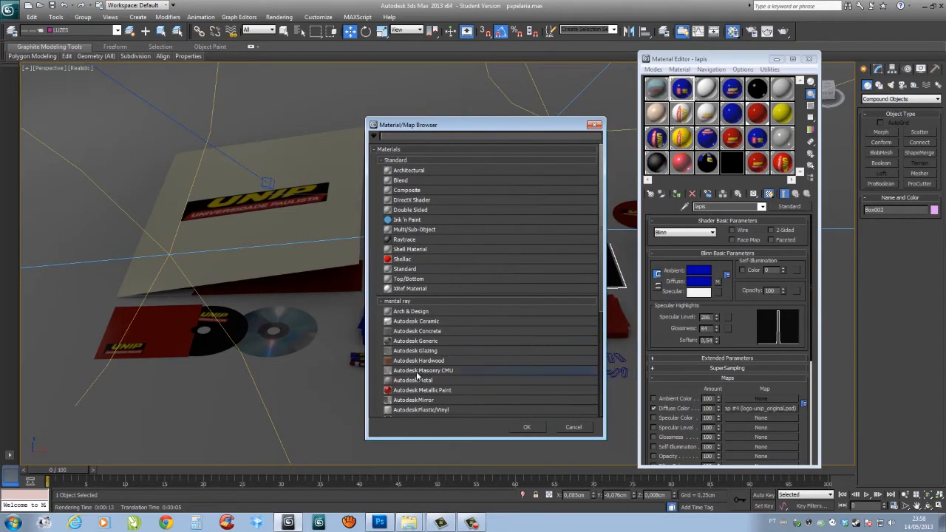
scroll(418, 377, down, 2)
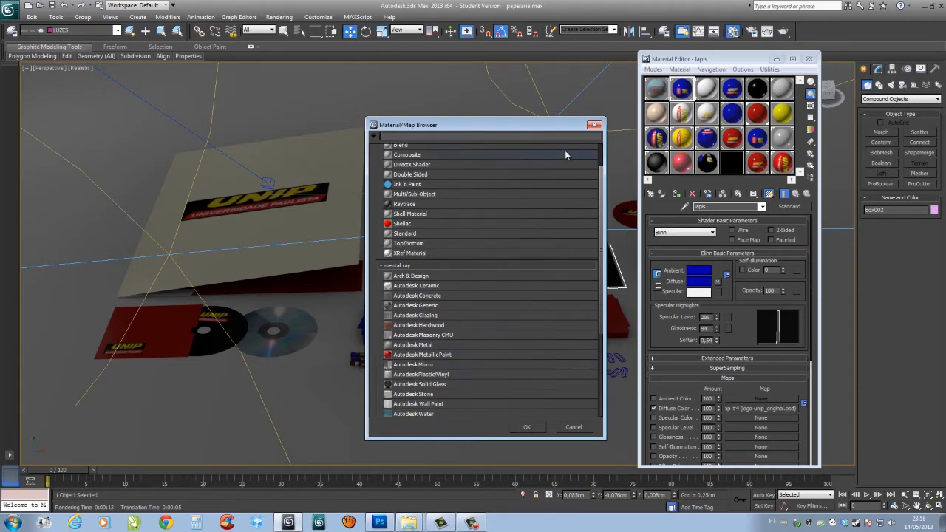
click(594, 124)
drag(744, 60, 656, 107)
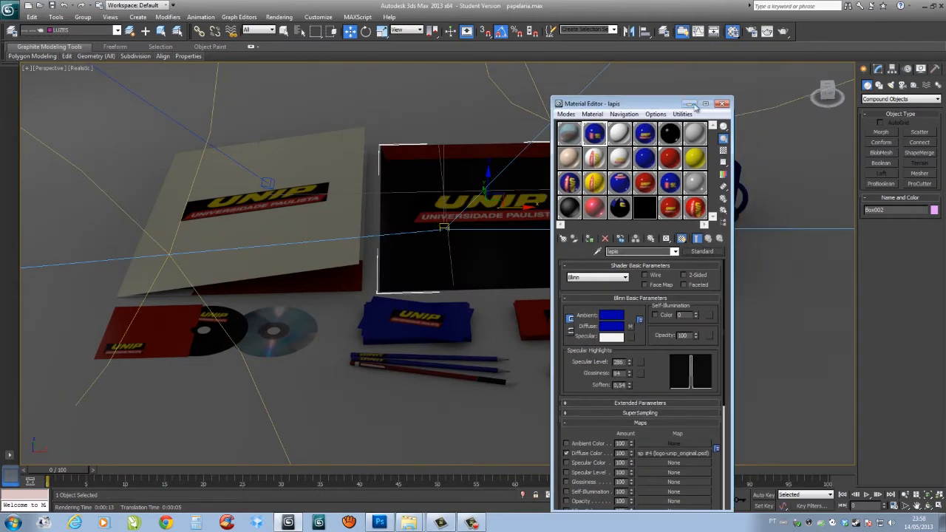
click(723, 104)
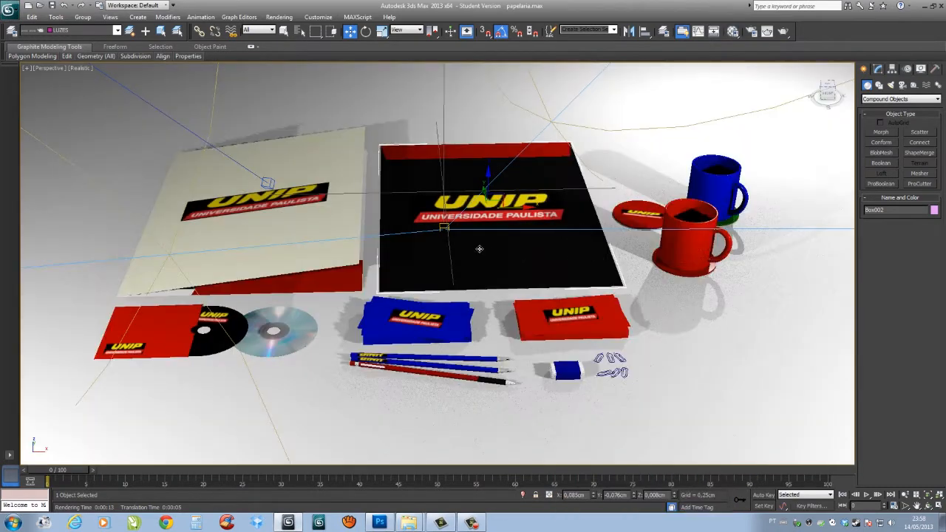
Step: Reopen the Material Editor and look into the bitmap parameters of the lapis diffuse map, returning to the material's main level
middle_drag(518, 267, 529, 242)
key(m)
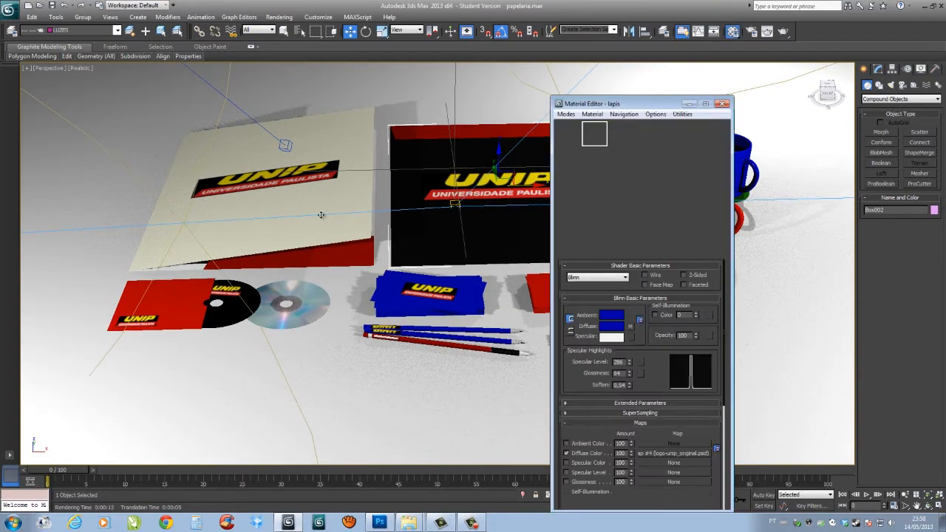
drag(618, 105, 686, 86)
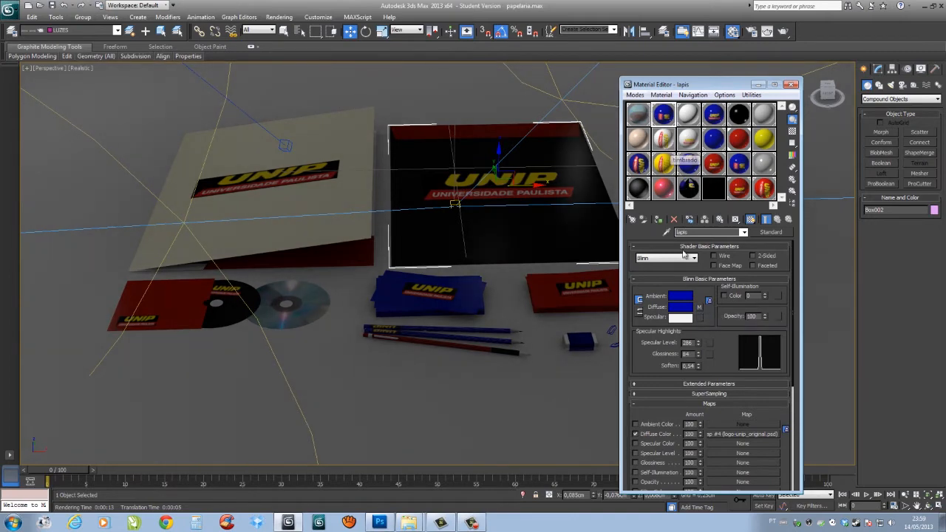
click(698, 306)
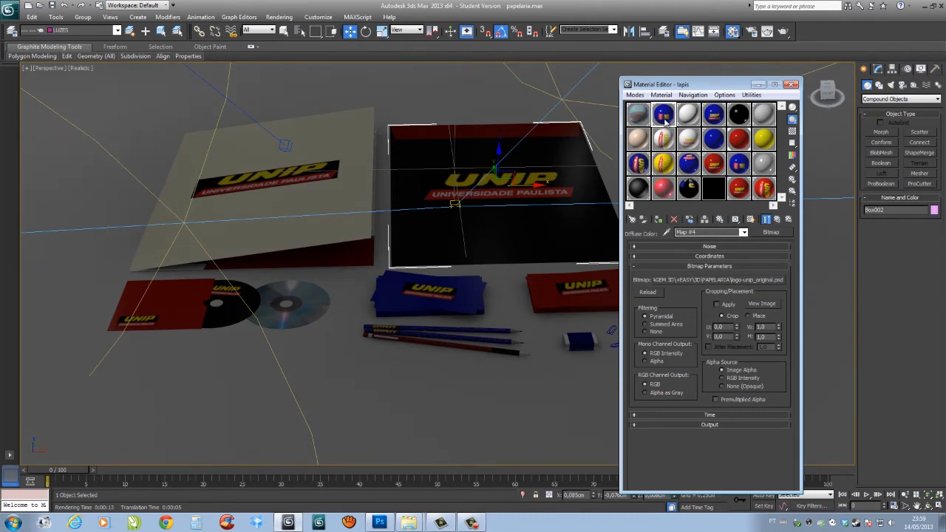
click(777, 219)
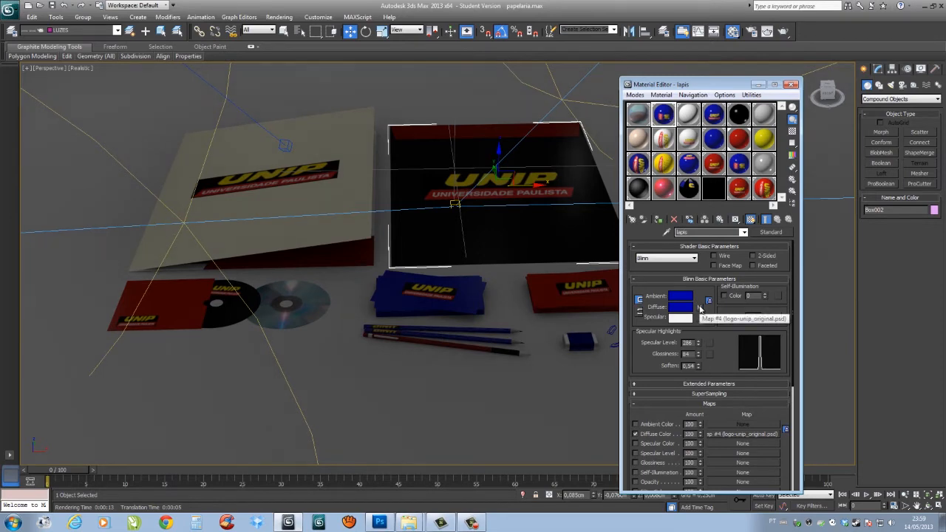
Step: Clear the logo bitmap from the lapis material's diffuse slot and check the blue cards and pencils in the scene
right_click(700, 309)
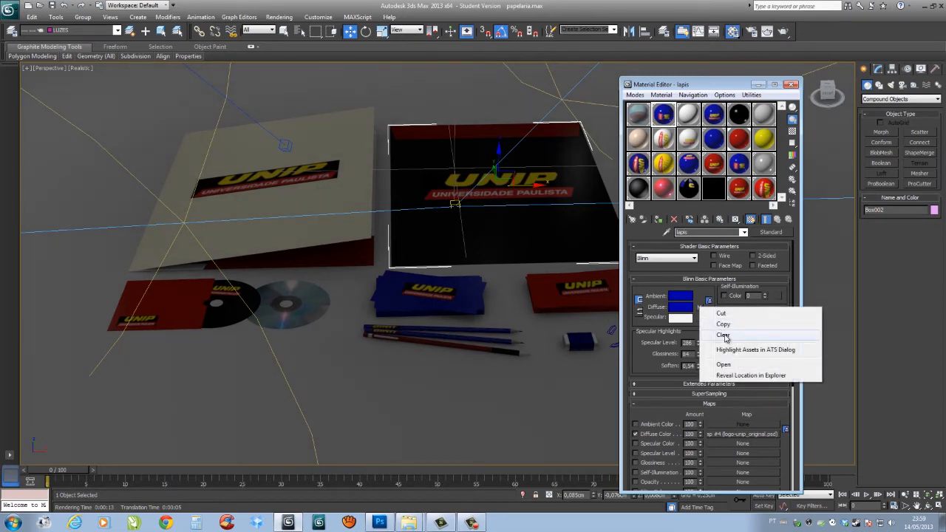
click(723, 336)
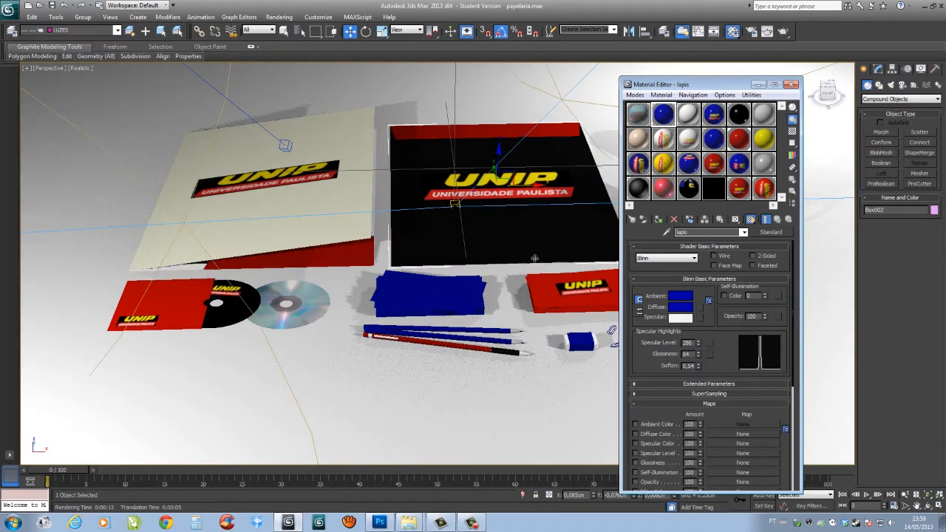
scroll(418, 269, up, 2)
middle_drag(419, 269, 347, 270)
scroll(197, 326, up, 2)
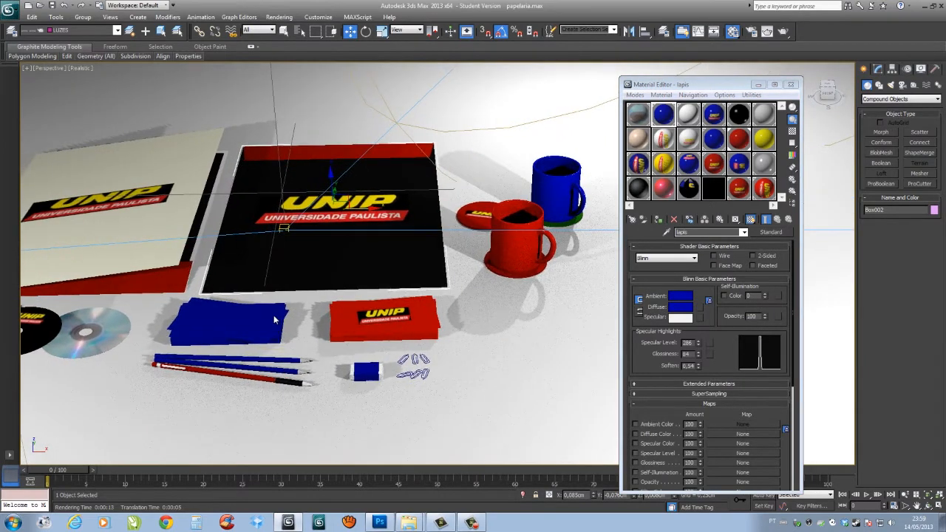
middle_drag(254, 327, 293, 329)
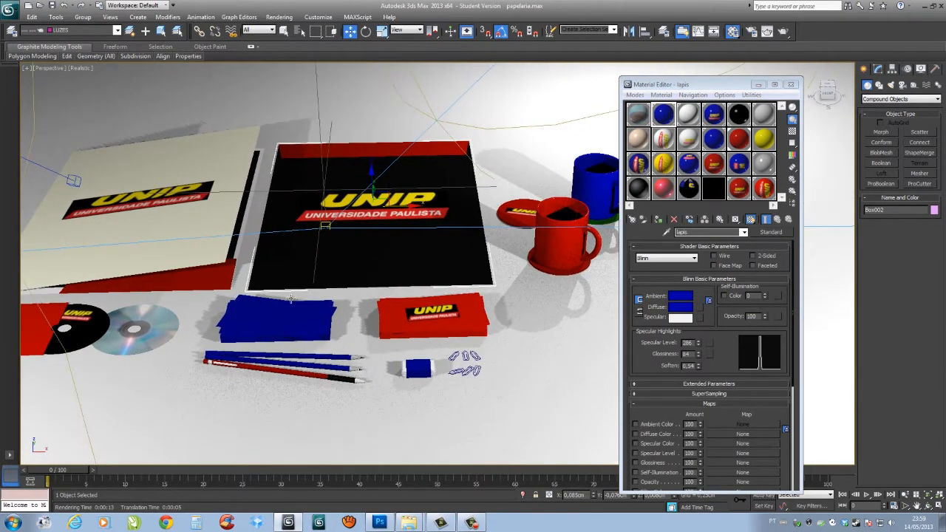
Step: Start adding a Bitmap map to the lapis material's empty diffuse slot
click(707, 301)
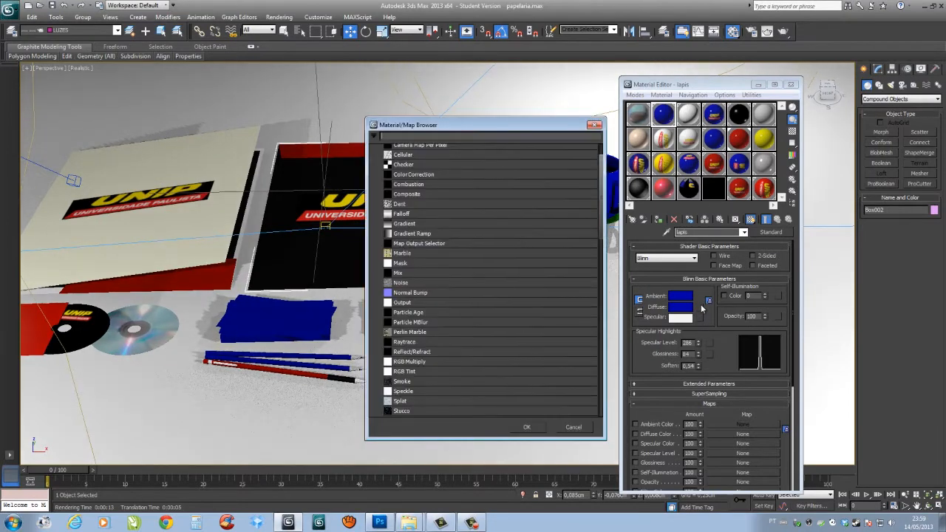
drag(506, 127, 513, 148)
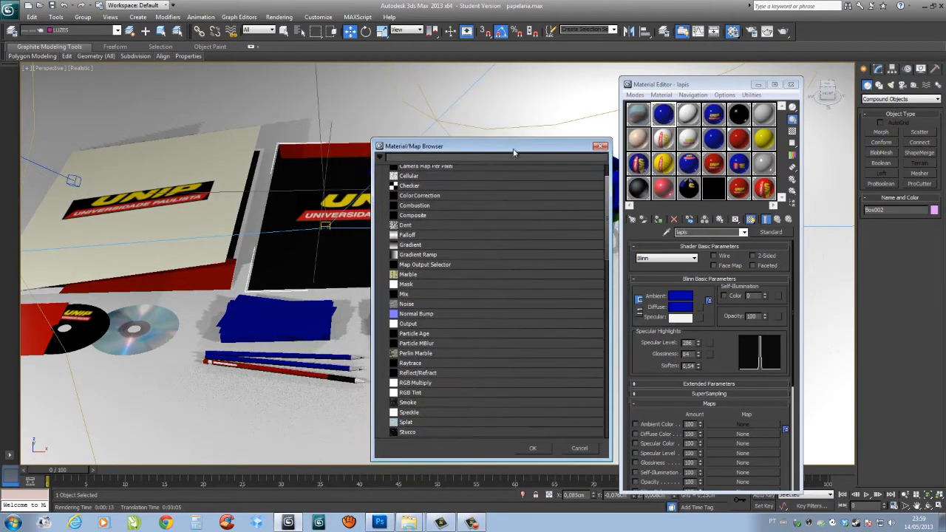
scroll(607, 210, up, 2)
double_click(427, 193)
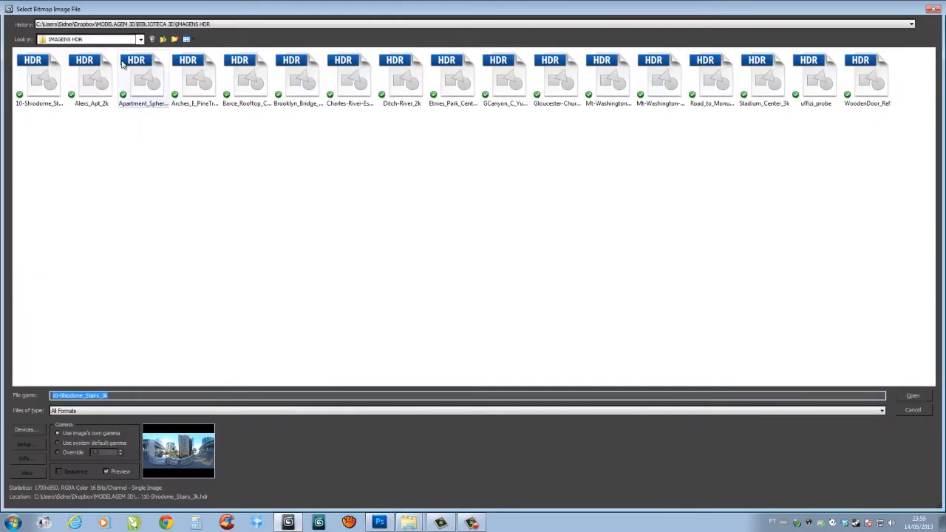
Step: Open logo-unip_original.psd from the MODELAGEM 3D > +EASY > 3D > PAPELARIA folder as the bitmap image
click(121, 39)
scroll(140, 79, up, 1)
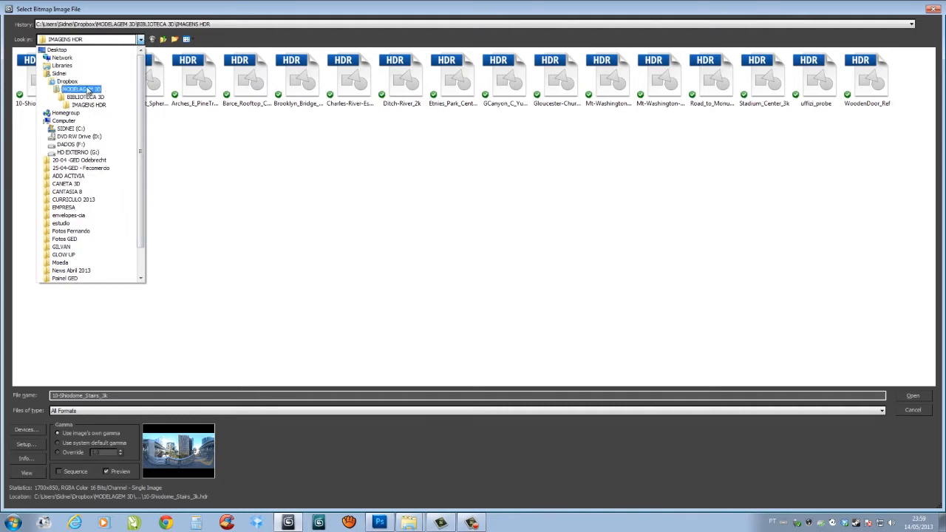
click(67, 81)
double_click(46, 167)
double_click(41, 78)
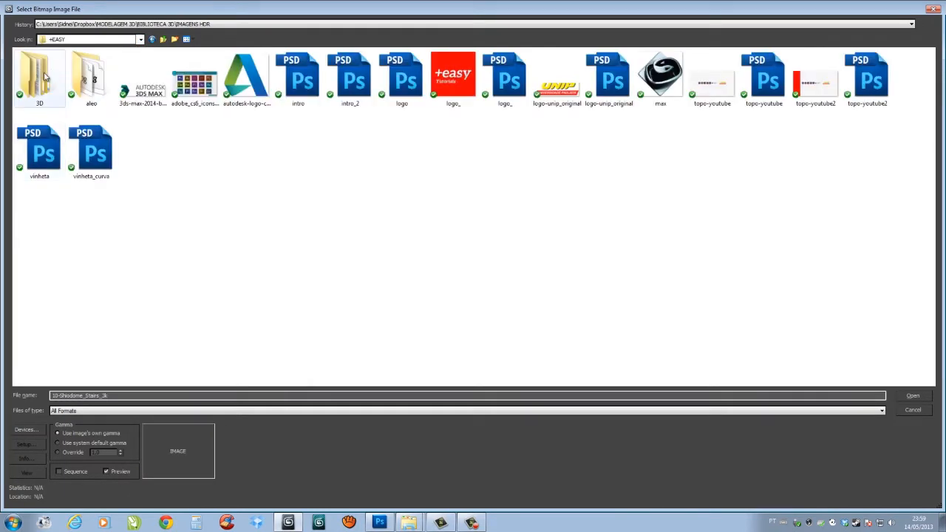
double_click(44, 76)
double_click(43, 74)
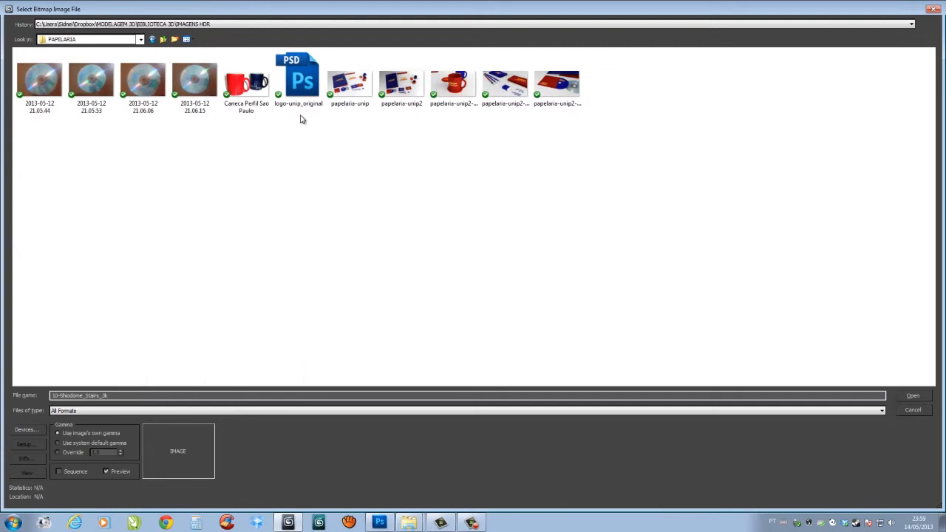
click(308, 78)
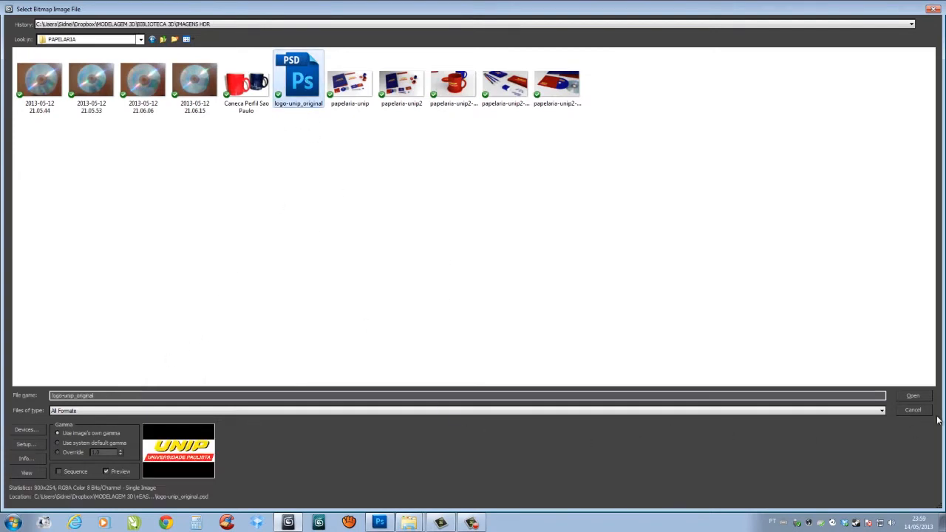
click(924, 396)
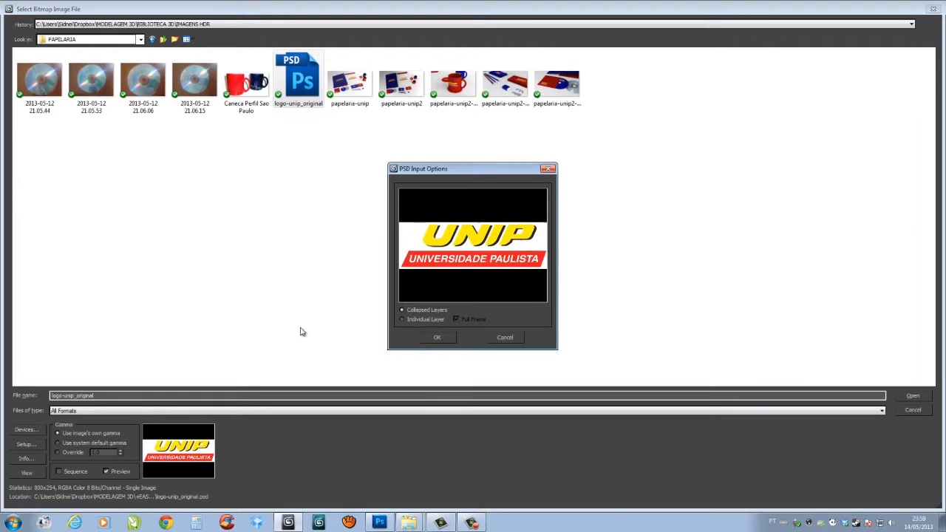
Step: Import the logo PSD as an individual layer, choosing Layer 0 with Full Frame enabled
click(402, 319)
click(422, 204)
click(415, 232)
click(420, 209)
click(433, 230)
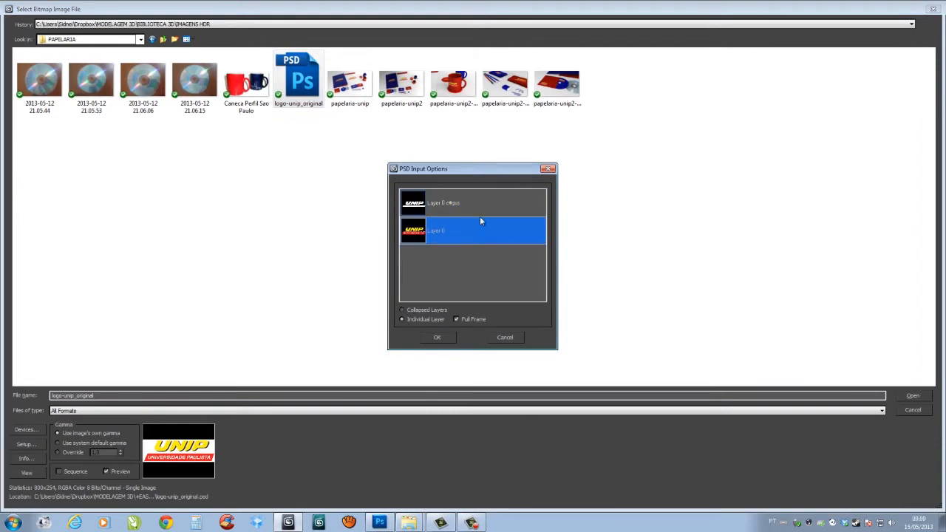
click(436, 339)
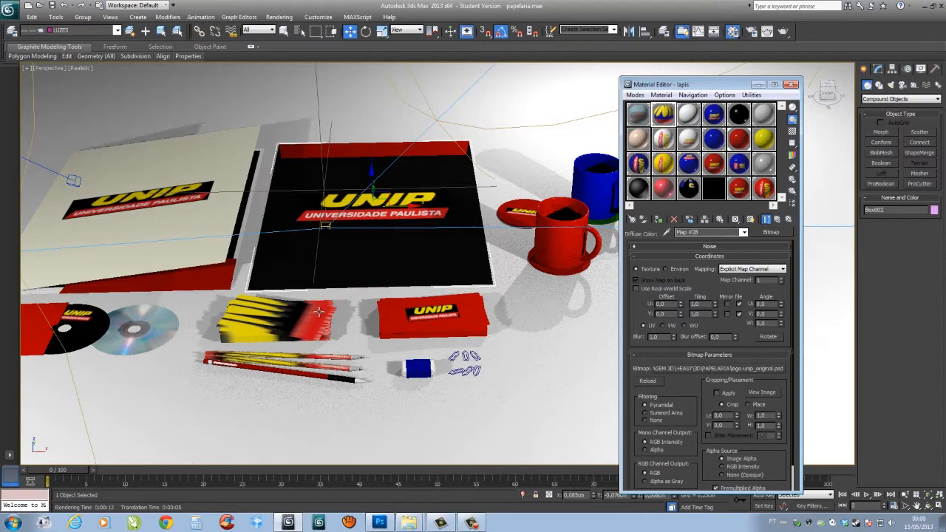
Step: Inspect the stretched logo on the blue cards and pencils up close and raise the map's U tiling to 1.8
scroll(348, 321, up, 6)
scroll(360, 329, down, 5)
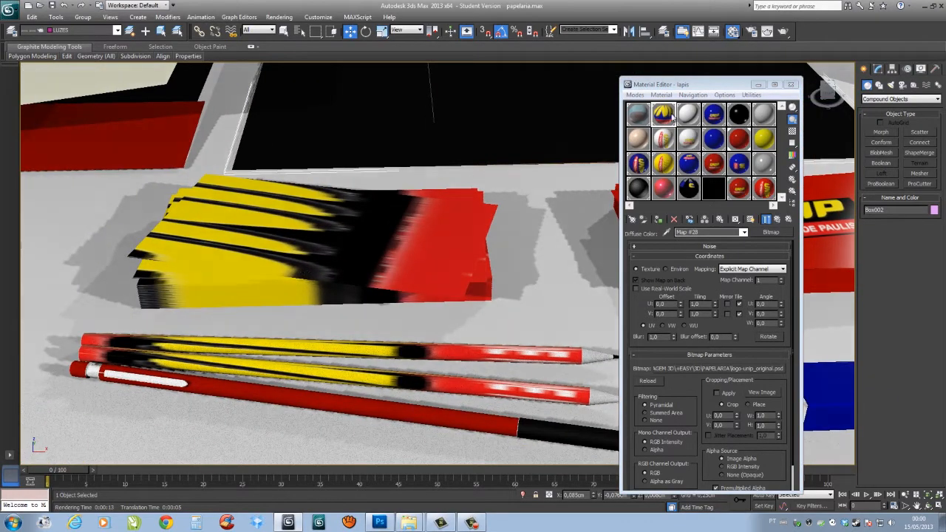
click(669, 115)
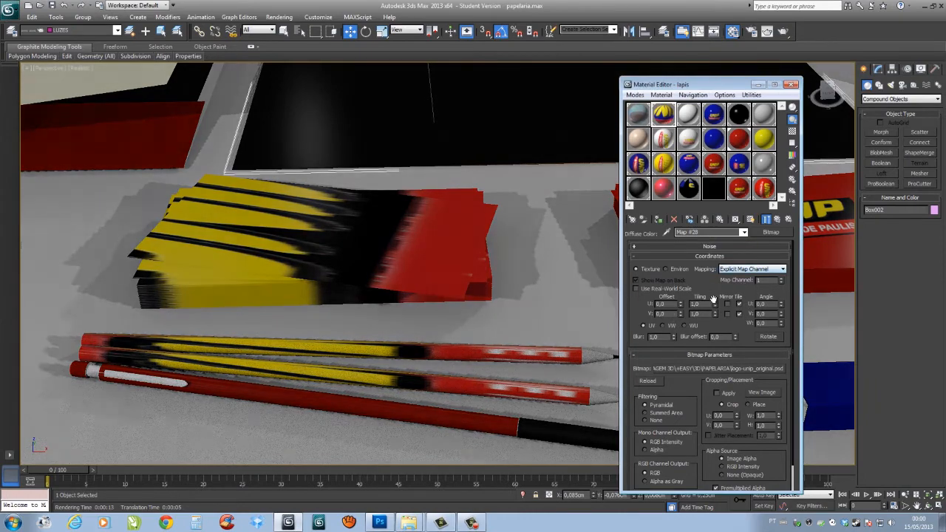
drag(716, 305, 715, 304)
click(716, 304)
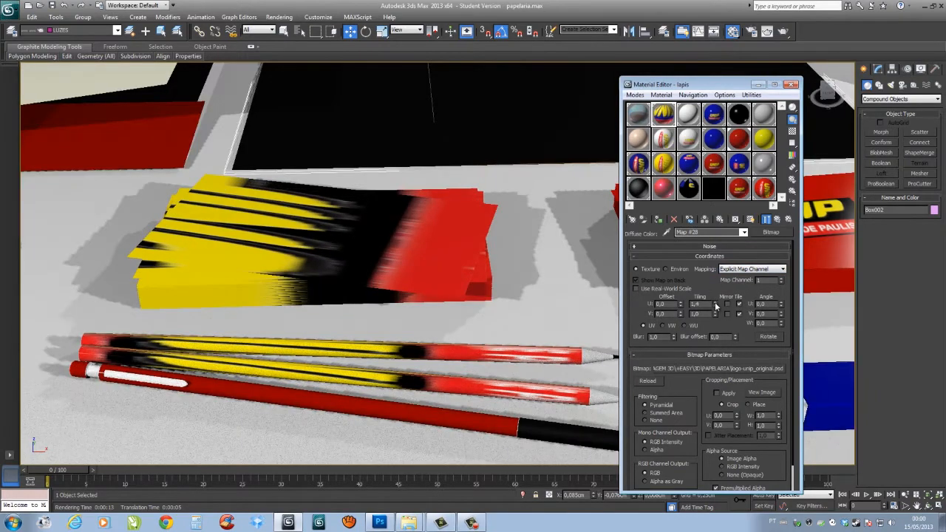
click(715, 305)
click(716, 304)
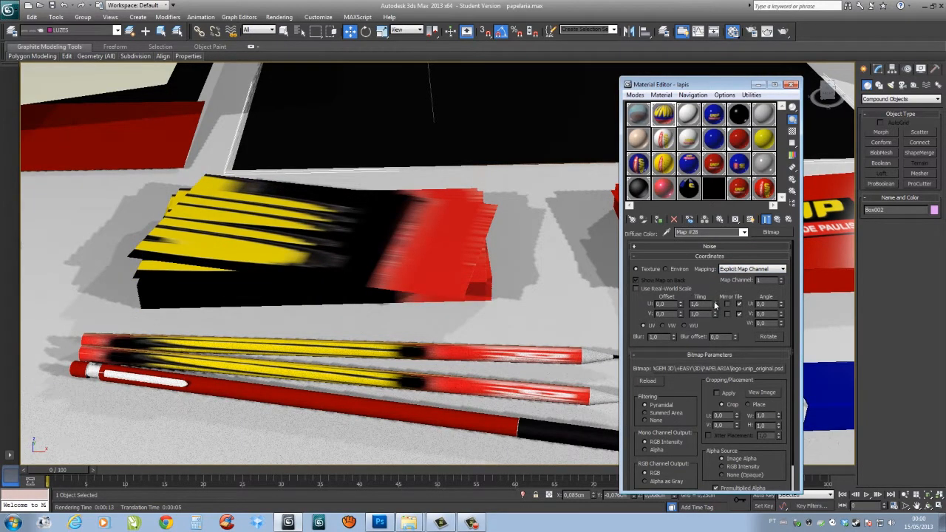
click(716, 303)
Step: Raise the logo map's V tiling in small increments to 3.4, watching the pattern repeat on the cards and pencils
click(716, 311)
click(715, 311)
click(715, 311)
click(715, 311)
click(716, 311)
click(715, 312)
click(716, 312)
click(716, 312)
click(716, 312)
click(716, 312)
click(715, 312)
click(716, 312)
click(716, 312)
click(716, 311)
click(716, 311)
click(715, 312)
click(716, 312)
click(715, 312)
click(715, 311)
click(715, 311)
click(715, 312)
click(716, 312)
click(715, 311)
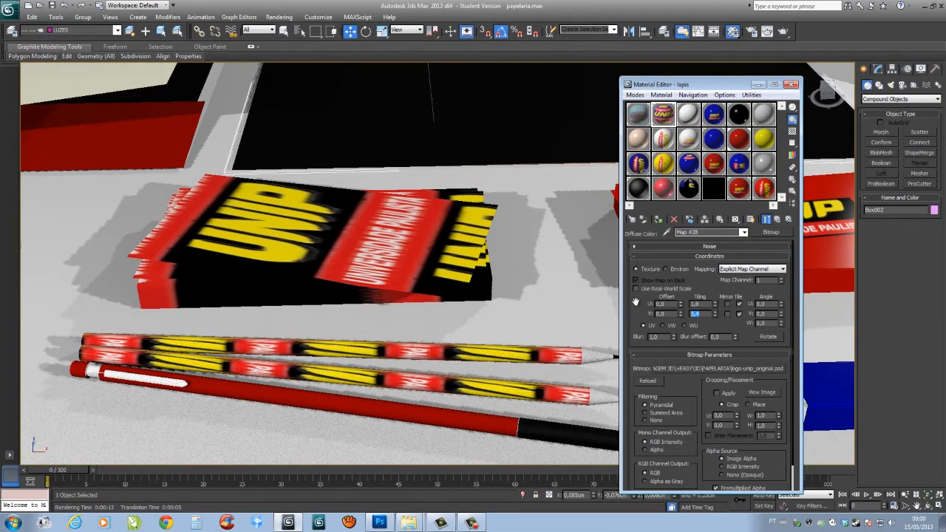
Step: Set both the V and U tiling of the logo map to 5
text(5)
key(Return)
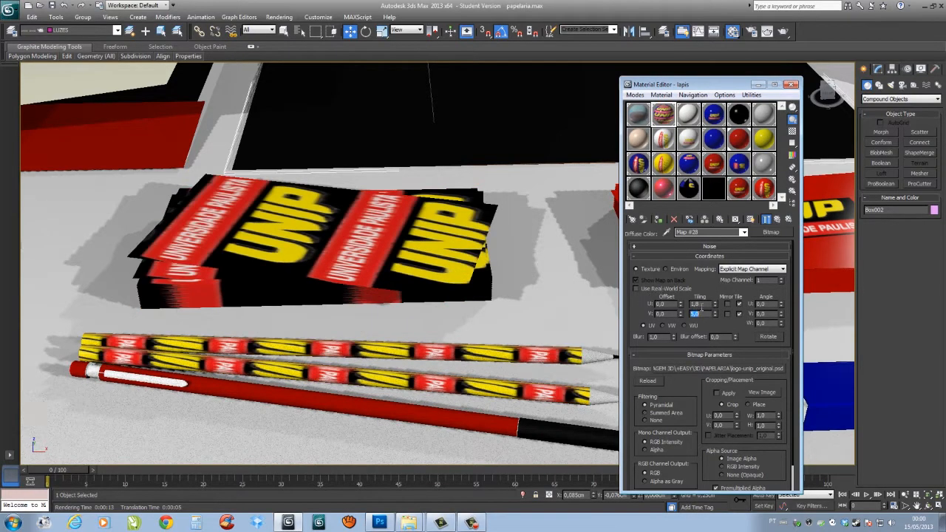
drag(702, 306, 630, 292)
text(5)
key(Return)
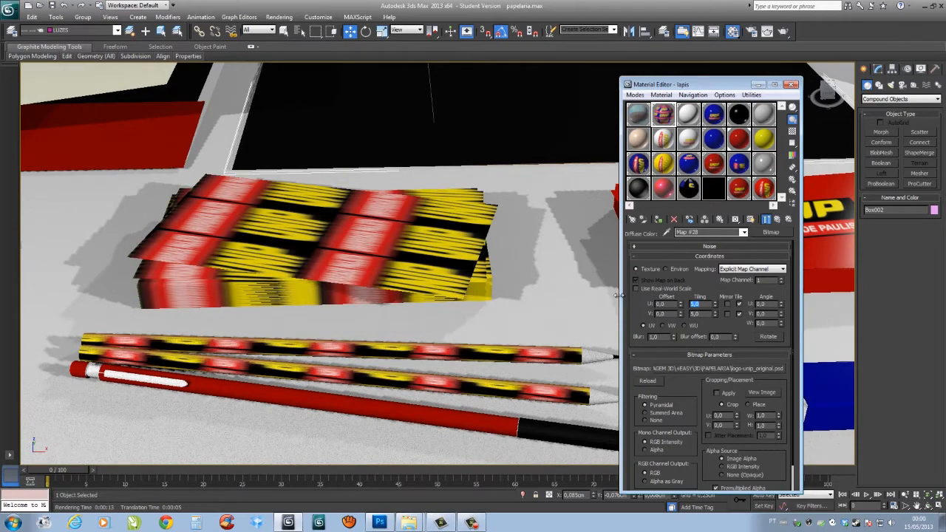
Step: Set the logo map's W angle to 90 and turn off tiling in both U and V
drag(771, 324, 672, 325)
text(90)
key(Return)
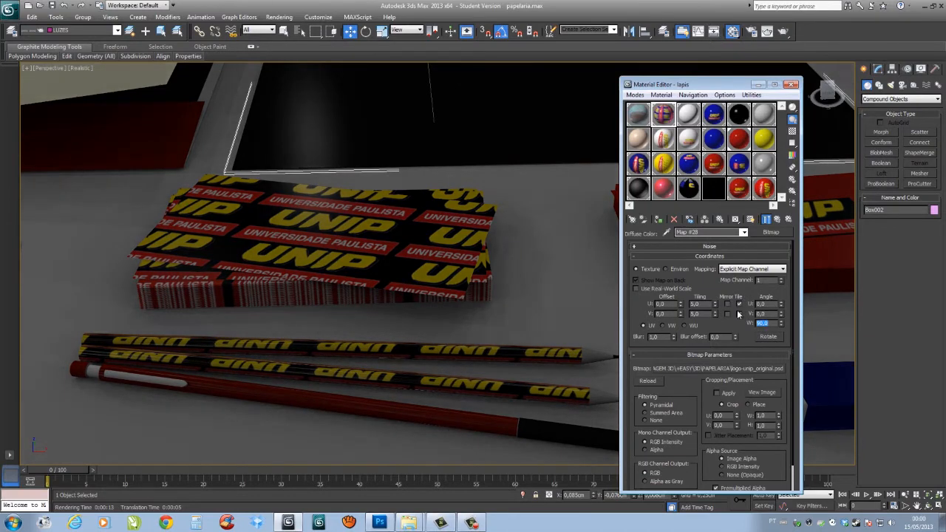
click(739, 313)
click(739, 314)
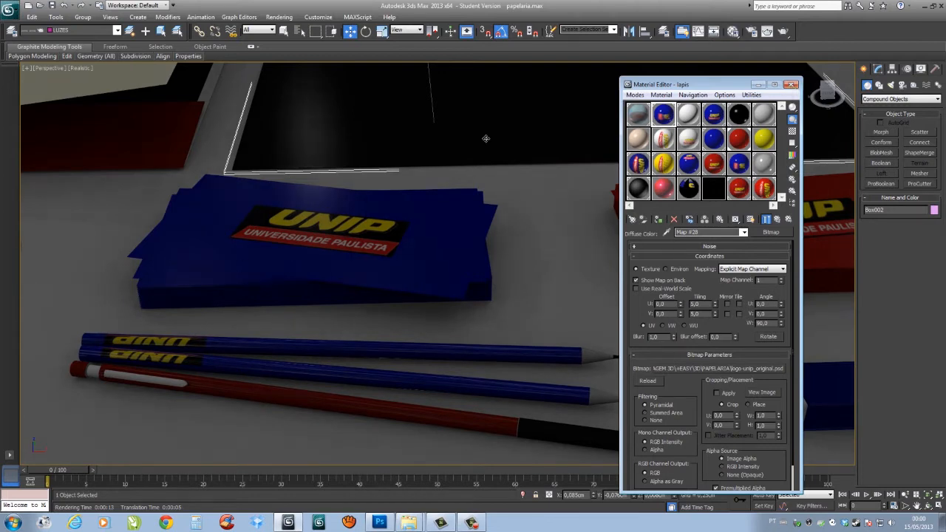
Step: Close the Material Editor and remove the UVW Map modifier from the blue business cards
click(791, 84)
click(283, 31)
click(414, 267)
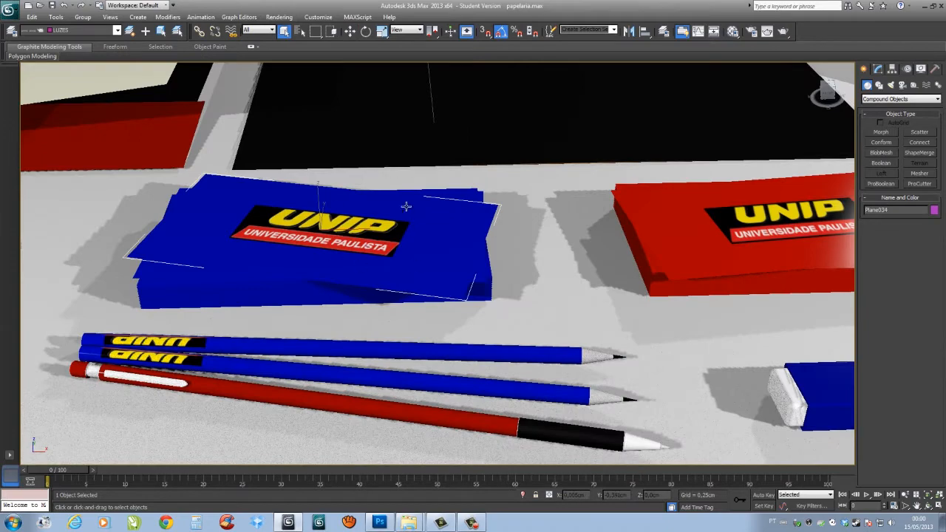
click(878, 68)
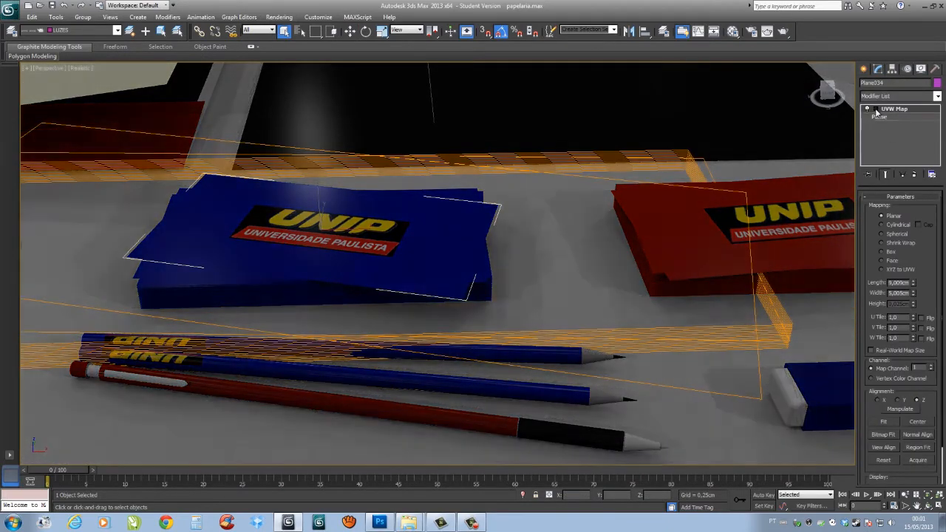
click(871, 109)
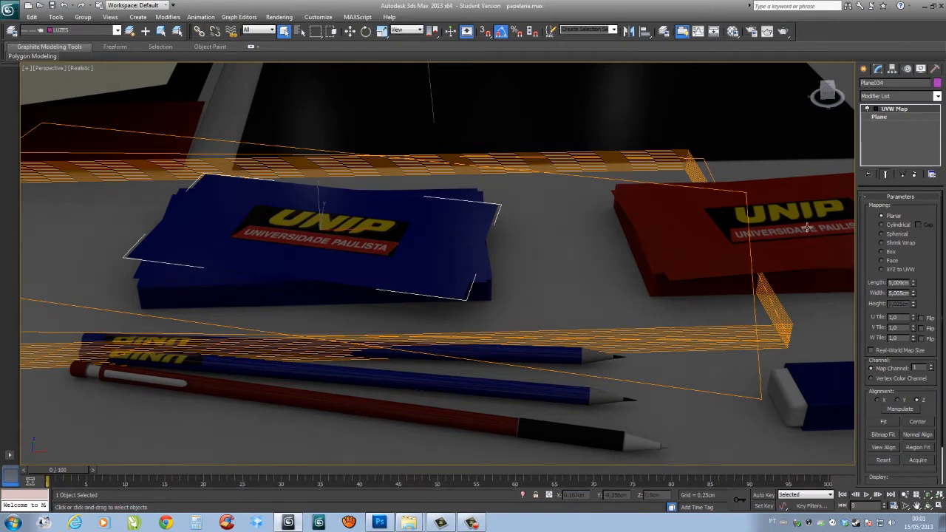
click(916, 175)
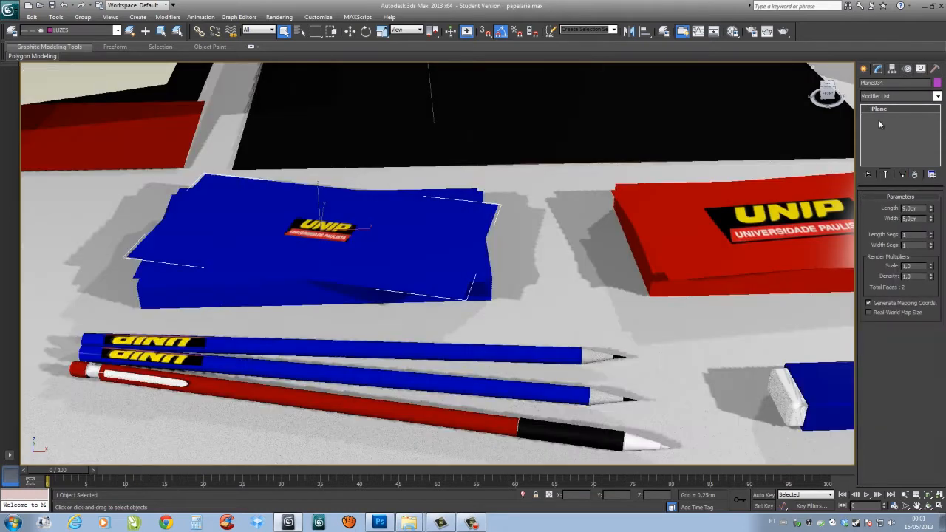
Step: Add a new UVW Map modifier to the blue business cards
click(900, 97)
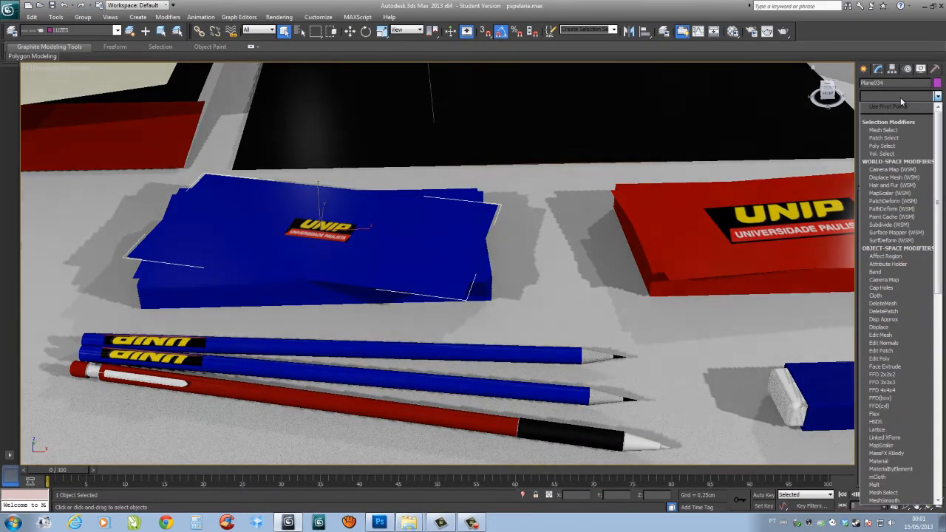
text(uvw)
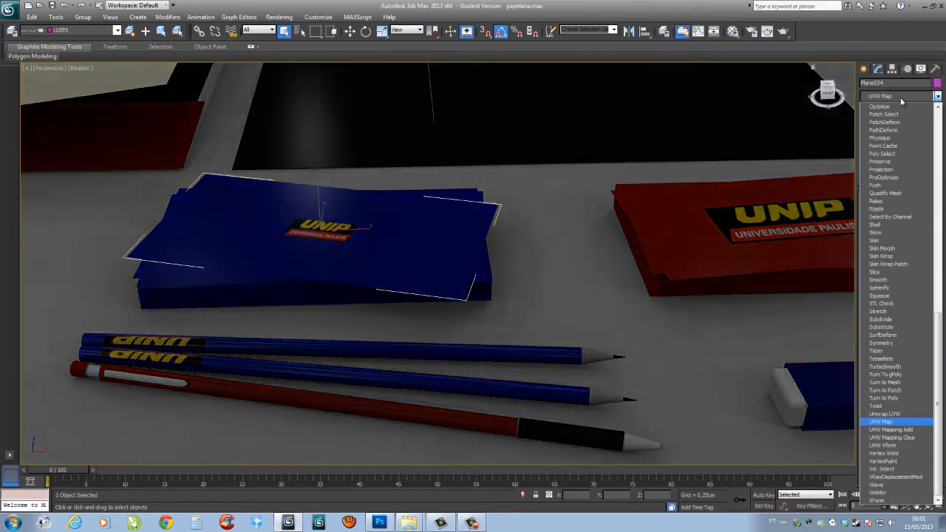
key(Return)
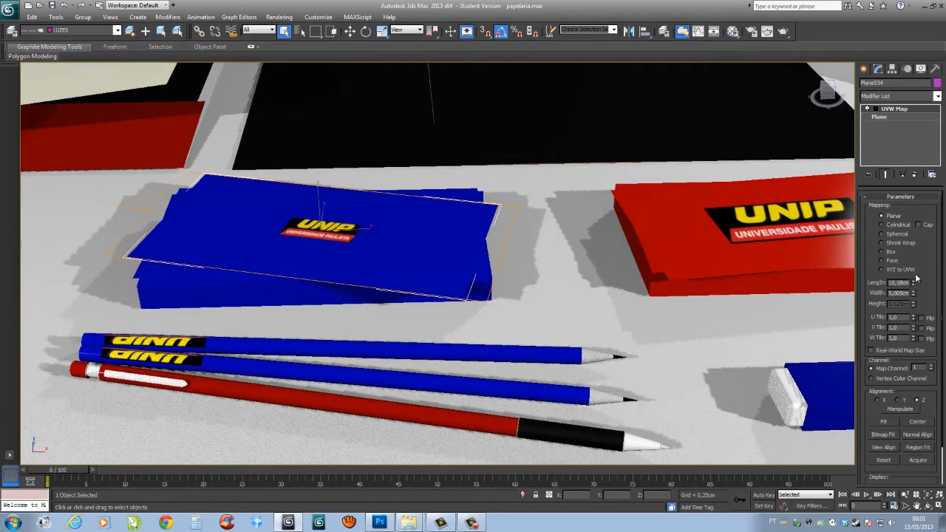
Step: Enlarge the cards' planar mapping to about 17.39 by 8.60 cm and fit it back to the cards' size
drag(915, 286, 923, 241)
drag(915, 293, 928, 261)
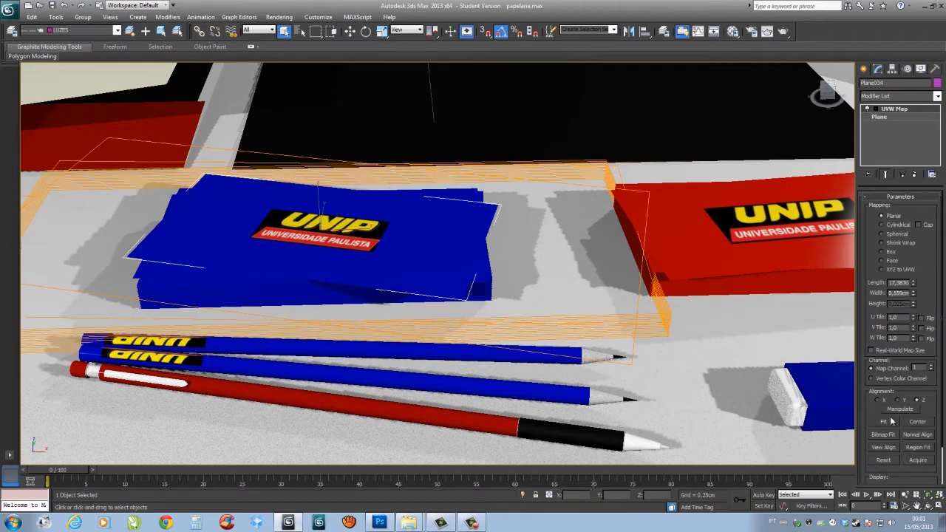
click(891, 422)
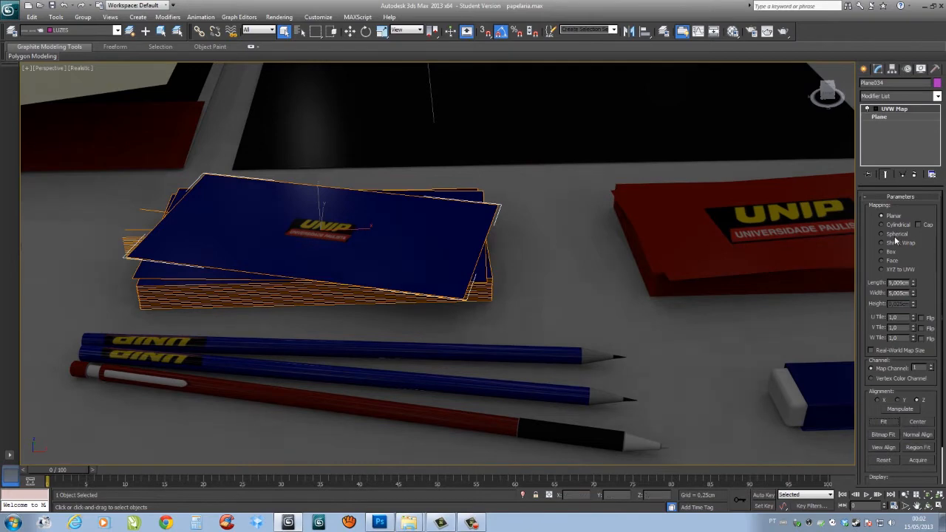
Step: Enlarge the cards' planar mapping to a length of about 18.28 cm and a width of about 8.67 cm
mouse_move(913, 284)
mouse_down()
mouse_move(920, 250)
mouse_move(917, 284)
mouse_move(923, 269)
mouse_move(905, 303)
mouse_move(917, 270)
mouse_move(917, 291)
mouse_up()
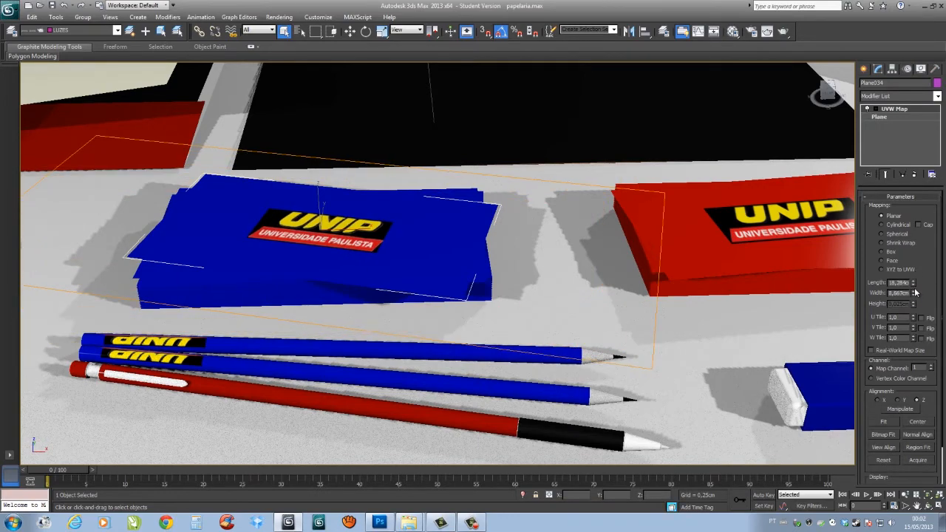
middle_drag(457, 356, 487, 349)
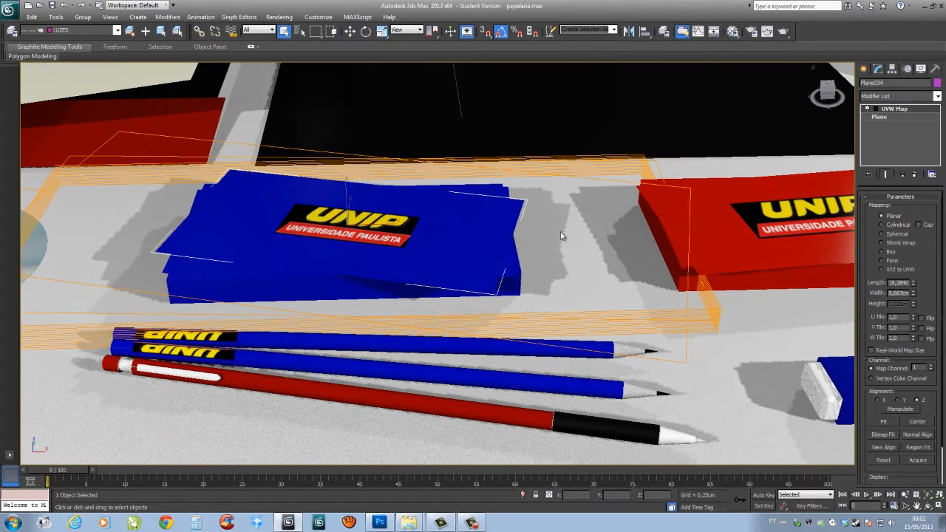
Step: Ungroup the rear blue pencil and select its blue body
click(413, 371)
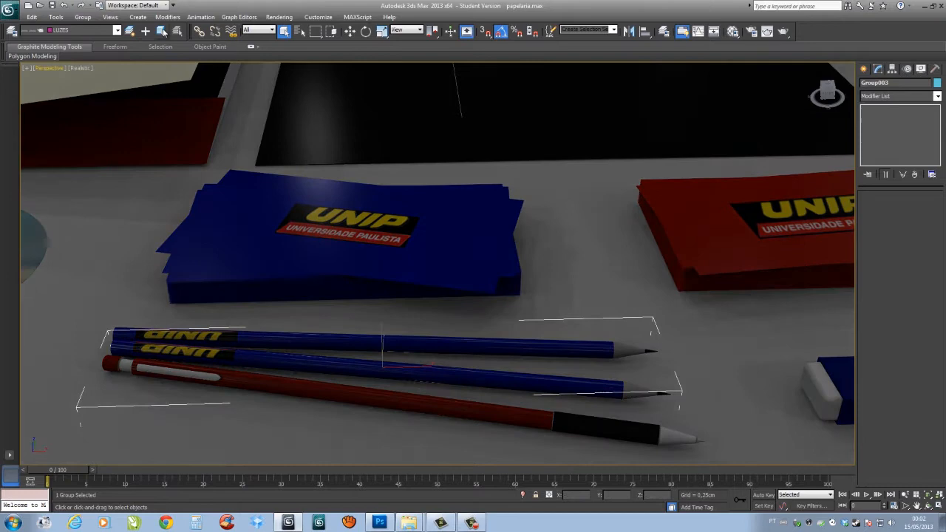
click(162, 31)
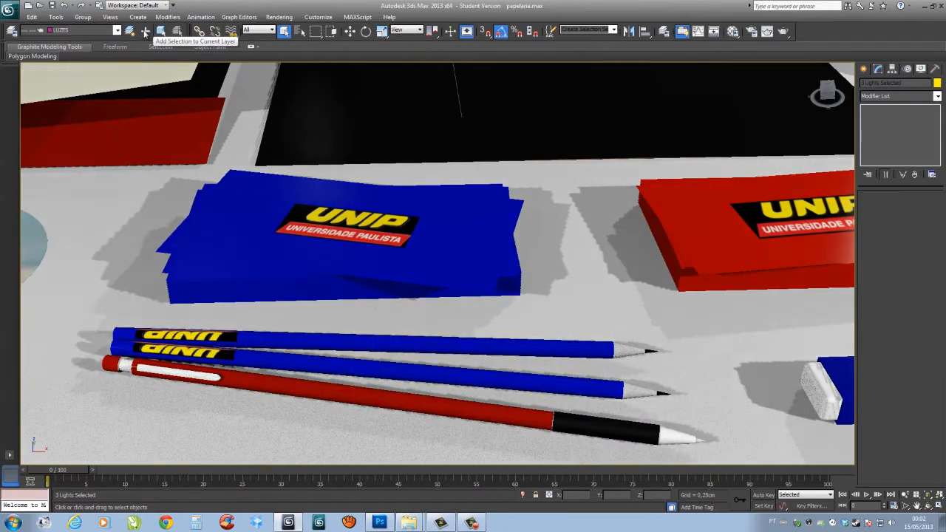
click(275, 345)
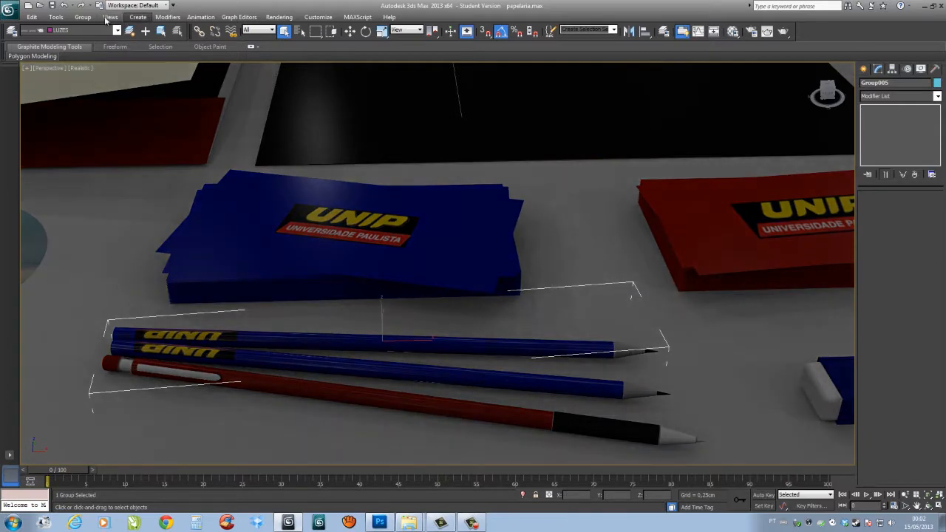
click(83, 17)
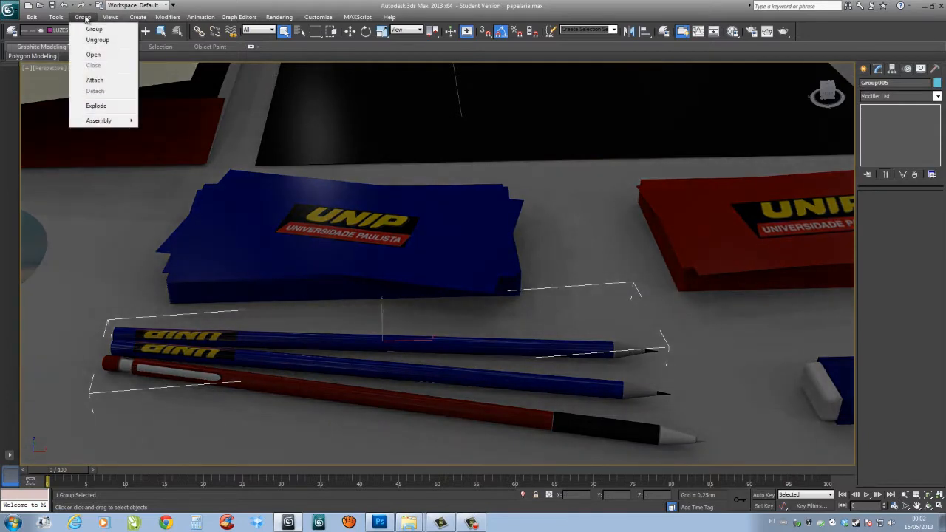
click(100, 41)
click(307, 341)
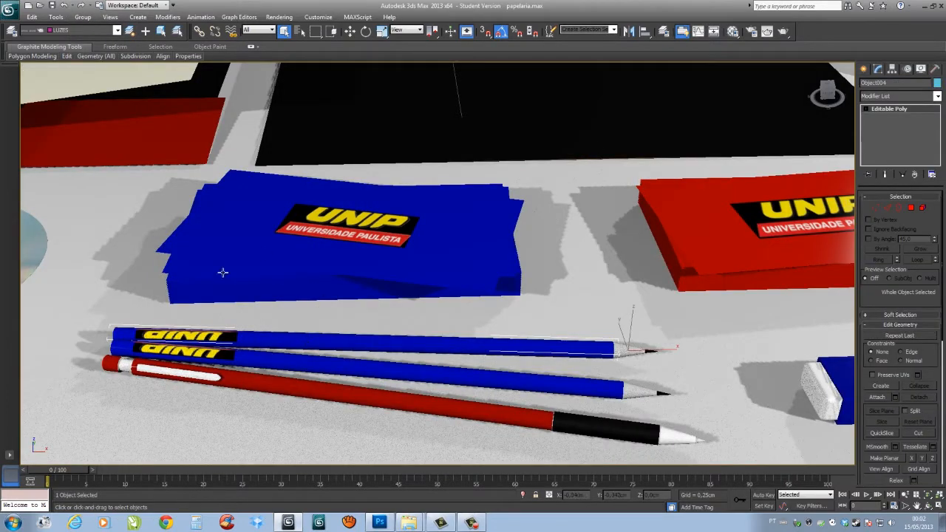
Step: Select the rear blue pencil's blue body and check its conversion options and the available modifiers
click(147, 337)
click(369, 371)
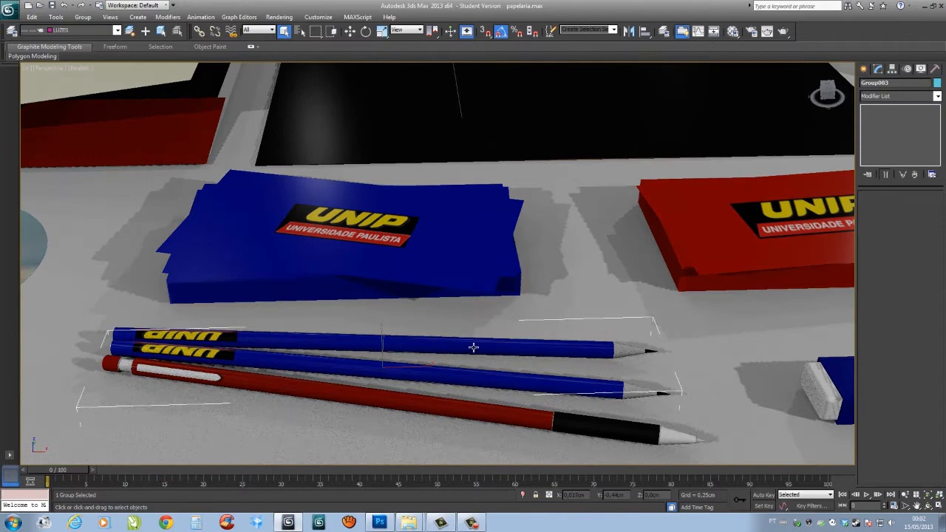
click(484, 348)
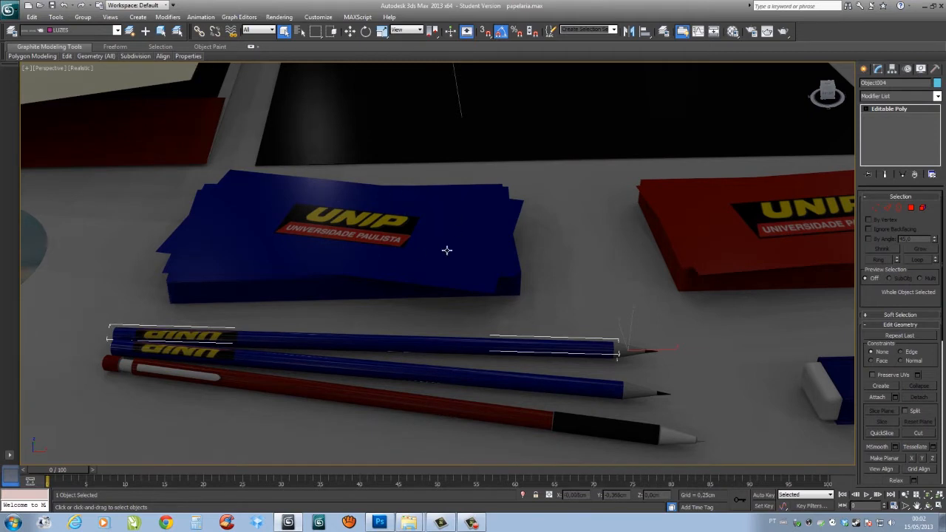
right_click(889, 111)
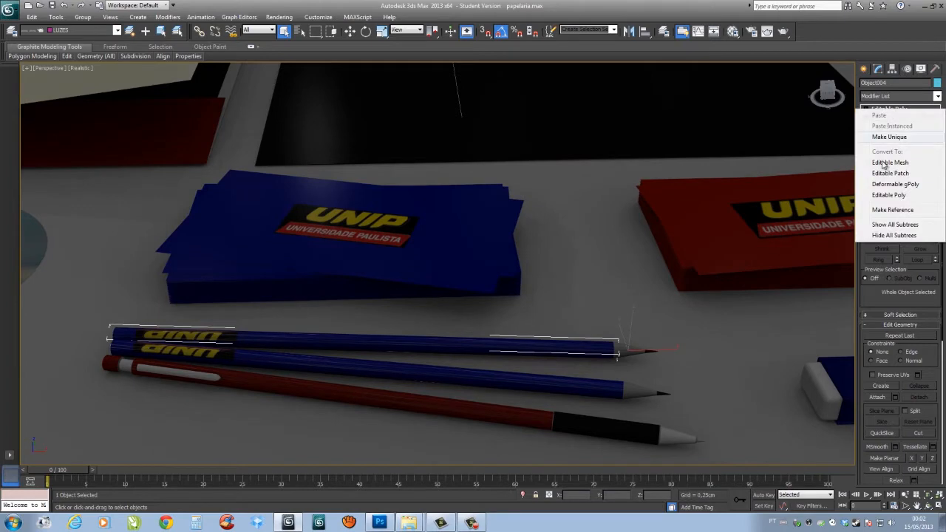
click(893, 96)
click(895, 98)
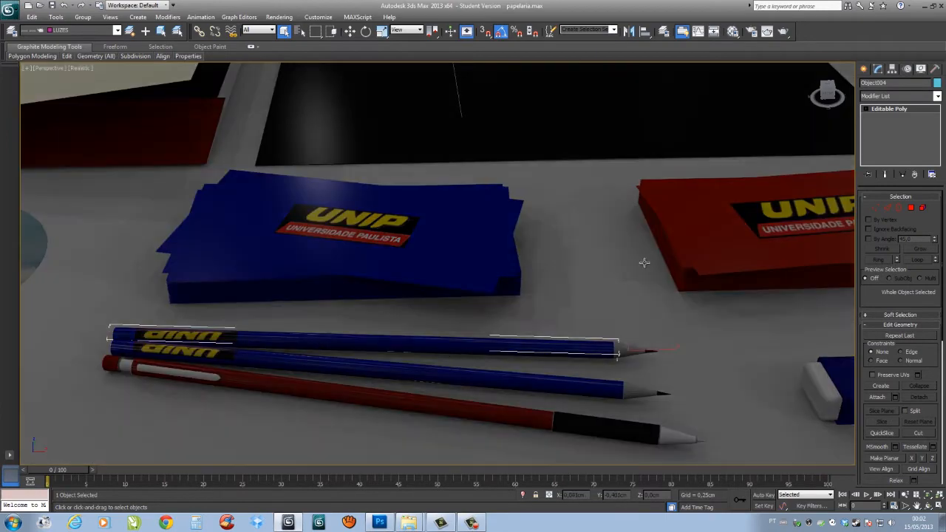
Step: Try cylindrical mapping on the top blue business card and switch it back to planar
click(631, 280)
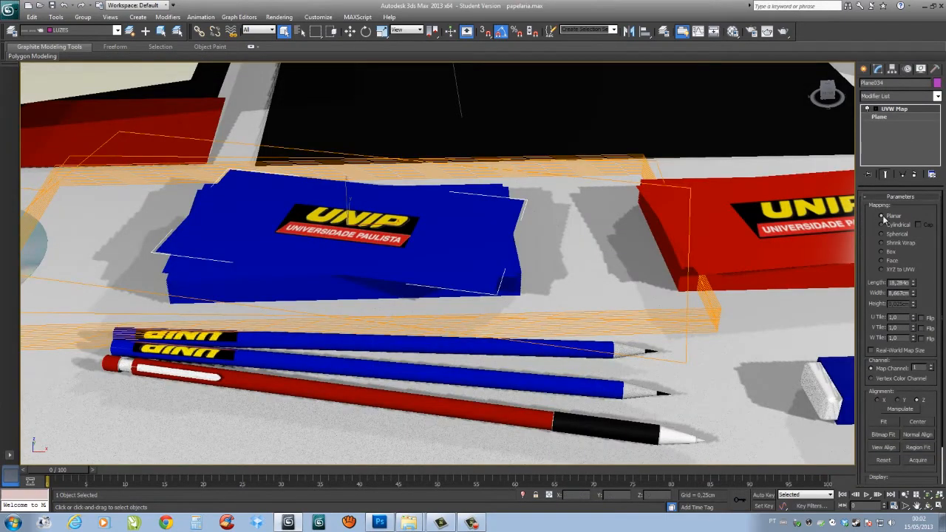
click(882, 224)
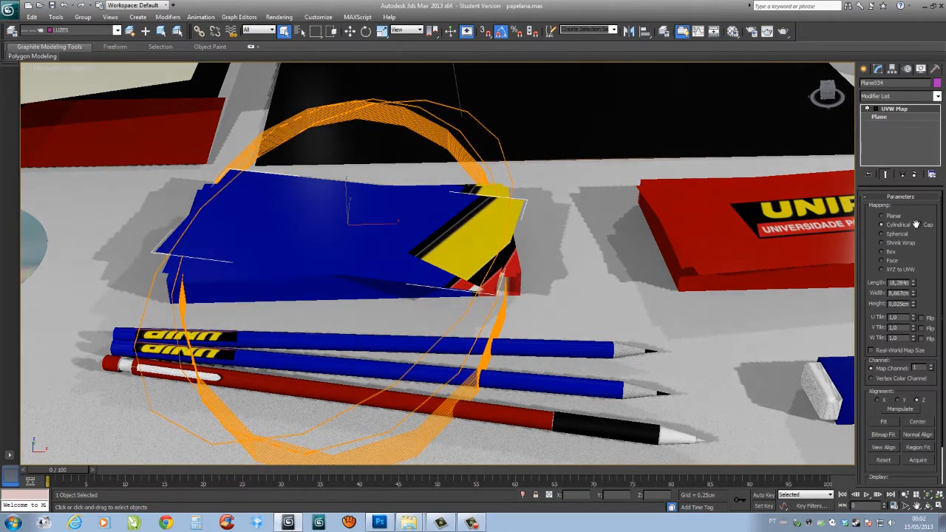
click(894, 215)
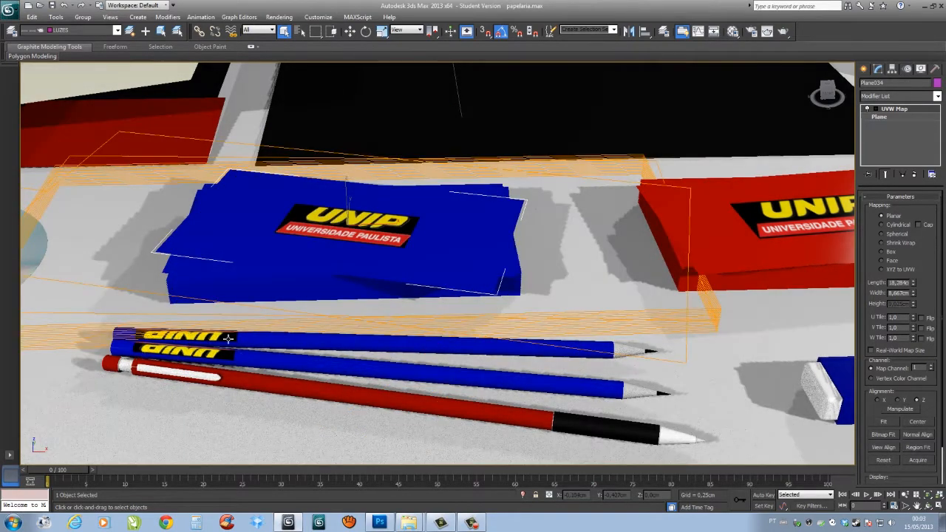
Step: Select the black UNIP disc that sticks out of the red sleeve
middle_drag(465, 316, 503, 312)
middle_drag(683, 317, 450, 306)
scroll(450, 305, down, 4)
middle_drag(347, 242, 619, 324)
scroll(618, 324, down, 1)
middle_drag(195, 311, 497, 261)
scroll(269, 285, up, 5)
click(412, 297)
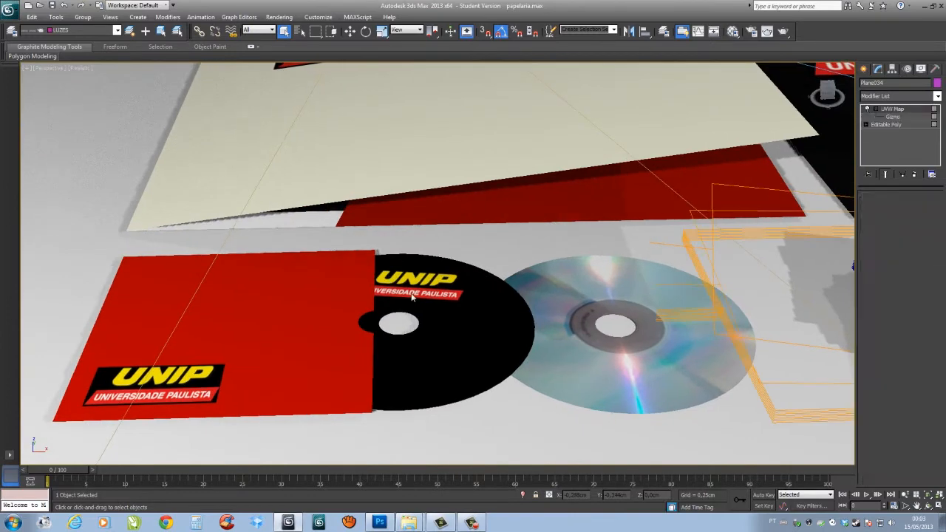
middle_drag(567, 318, 516, 312)
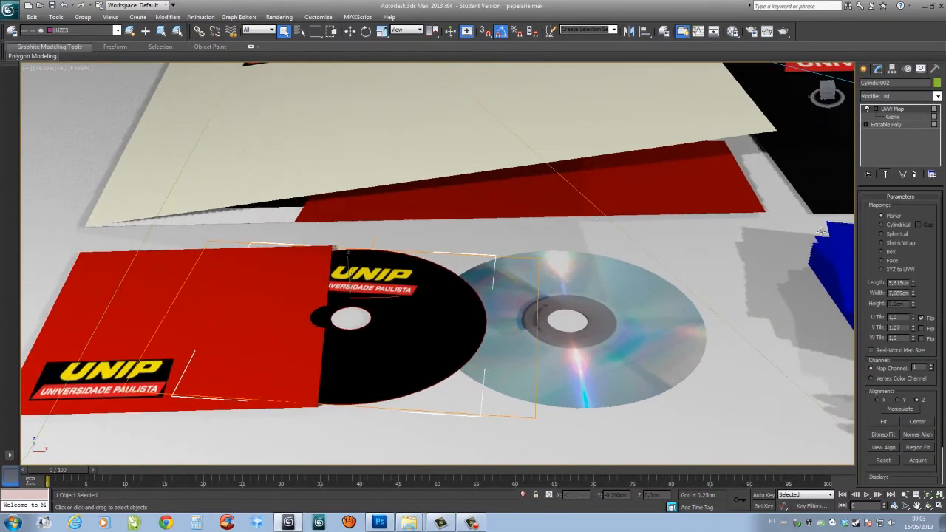
Step: Try cylindrical mapping on the black UNIP disc and return it to planar
click(881, 224)
click(881, 216)
middle_drag(754, 173, 442, 250)
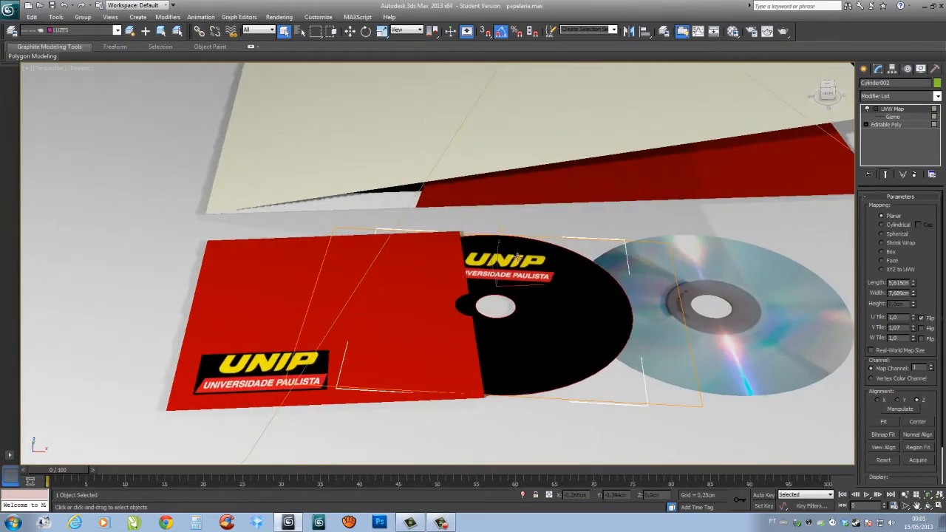
middle_drag(565, 294, 528, 289)
middle_drag(564, 319, 443, 330)
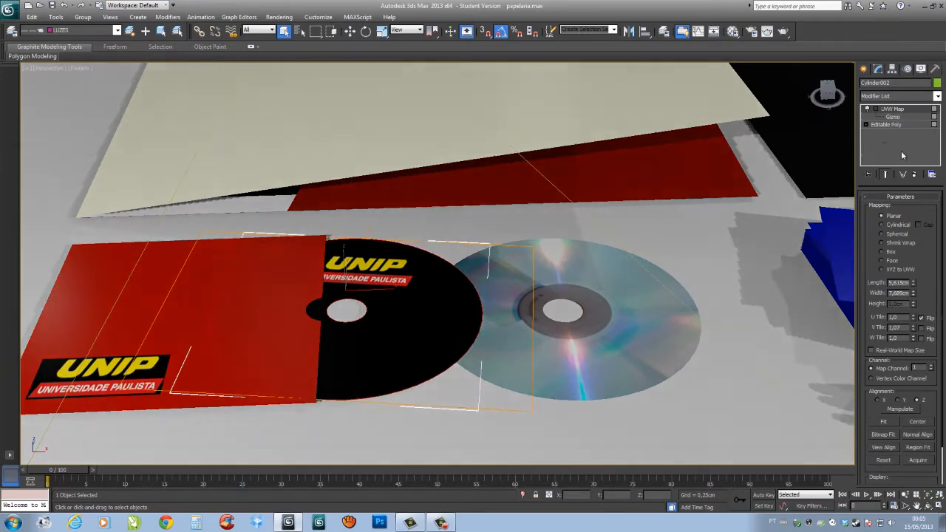
middle_drag(488, 224, 466, 217)
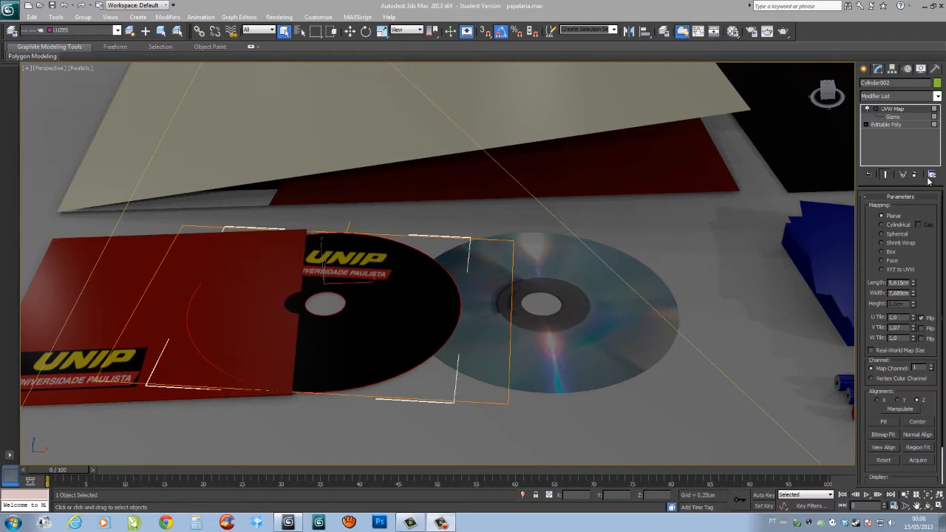
Step: Try moving and rotating the UVW Map gizmo of the black UNIP disc, cancelling each transform
click(894, 117)
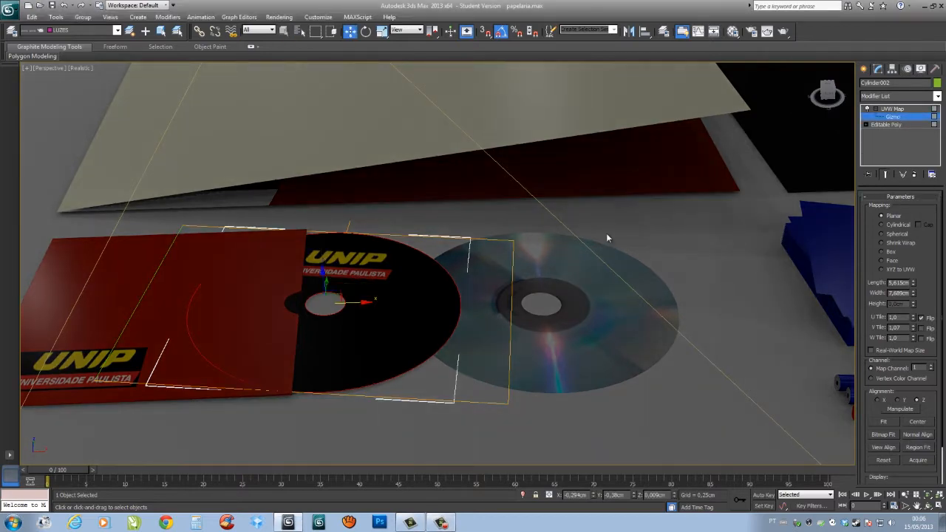
drag(362, 306, 446, 329)
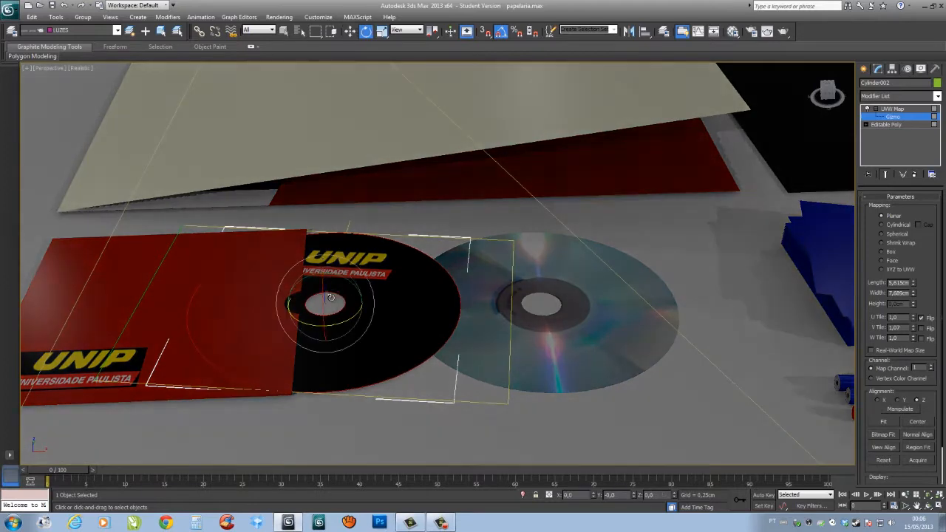
drag(331, 298, 365, 269)
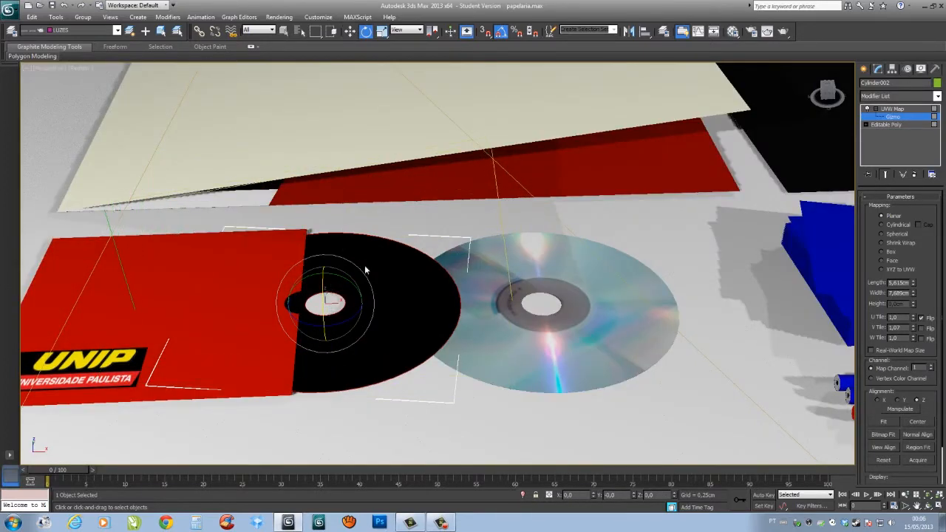
right_click(365, 268)
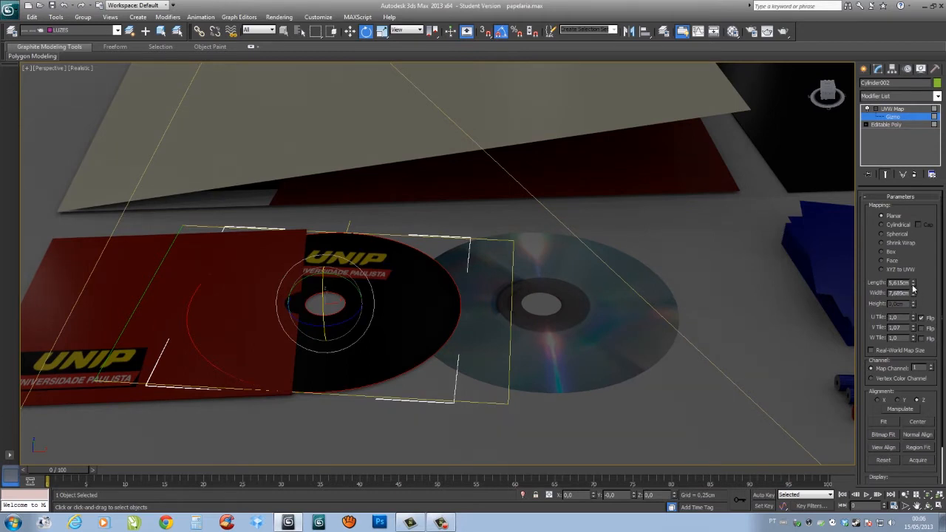
Step: Try other length, U tile and U flip settings on the black disc's UVW Map and restore each one
mouse_move(914, 286)
mouse_down()
mouse_move(921, 269)
mouse_move(900, 279)
mouse_up()
right_click(901, 281)
mouse_move(915, 320)
mouse_down()
mouse_move(915, 336)
mouse_move(917, 319)
mouse_up()
right_click(917, 318)
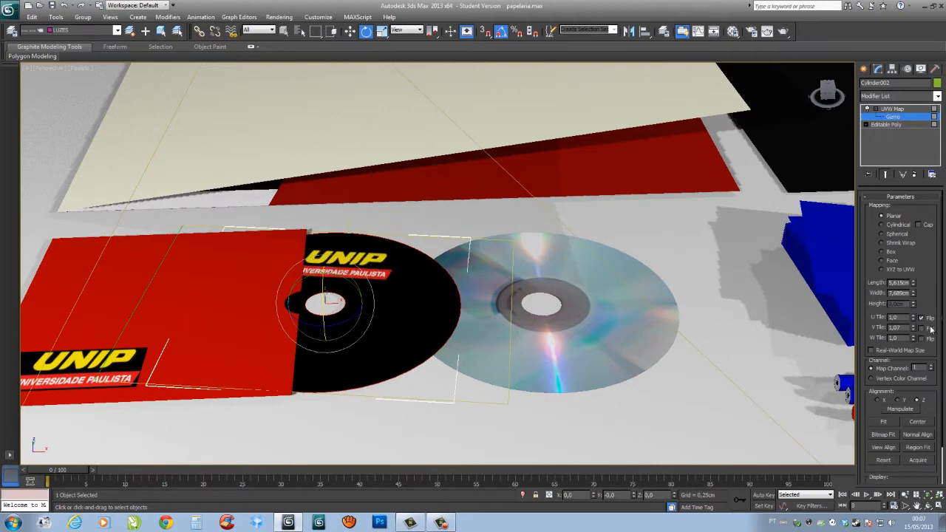
click(921, 318)
click(922, 318)
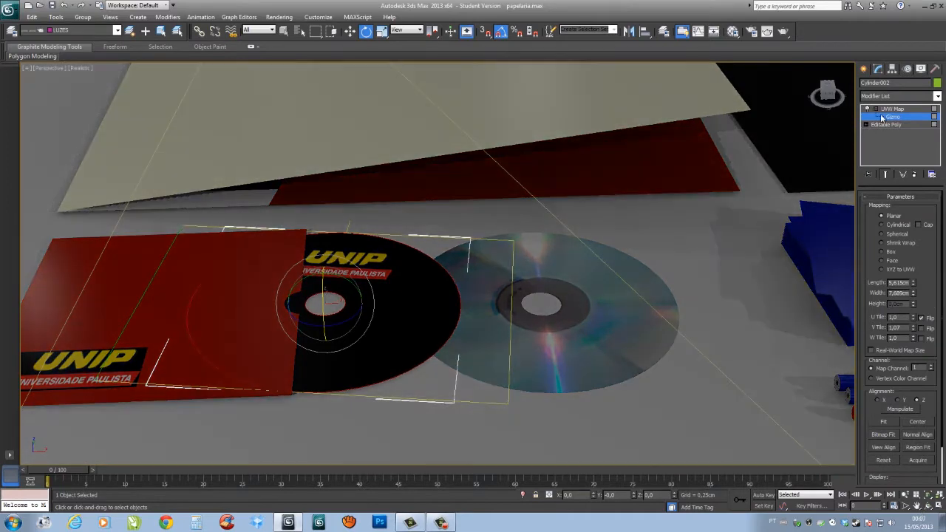
Step: Leave the black disc's gizmo editing and select the silver disc with the plain selection tool
click(876, 110)
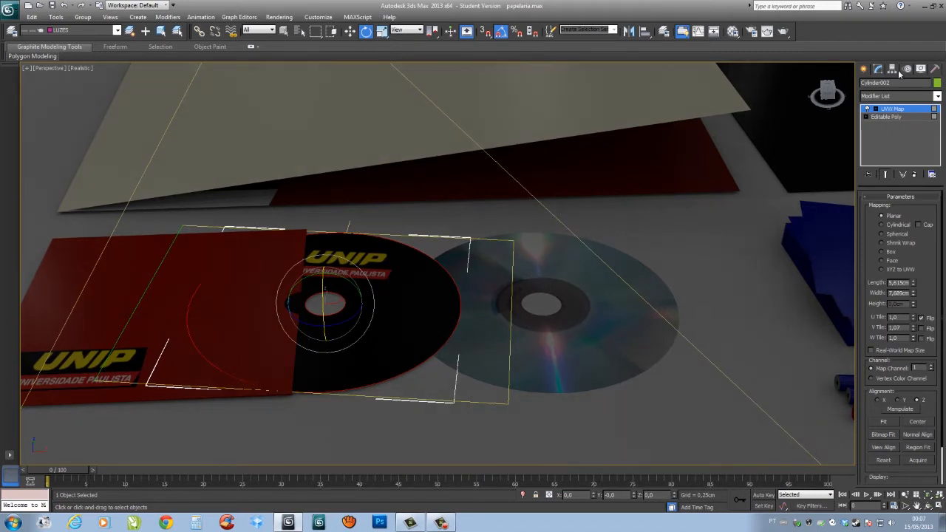
click(865, 70)
middle_drag(566, 226, 645, 234)
click(343, 306)
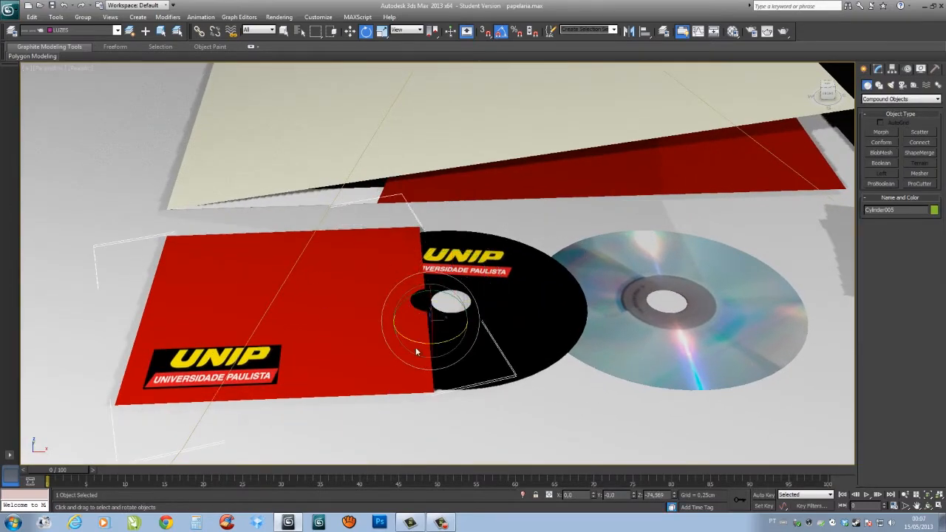
middle_drag(441, 291, 274, 296)
click(430, 293)
middle_drag(369, 255, 442, 251)
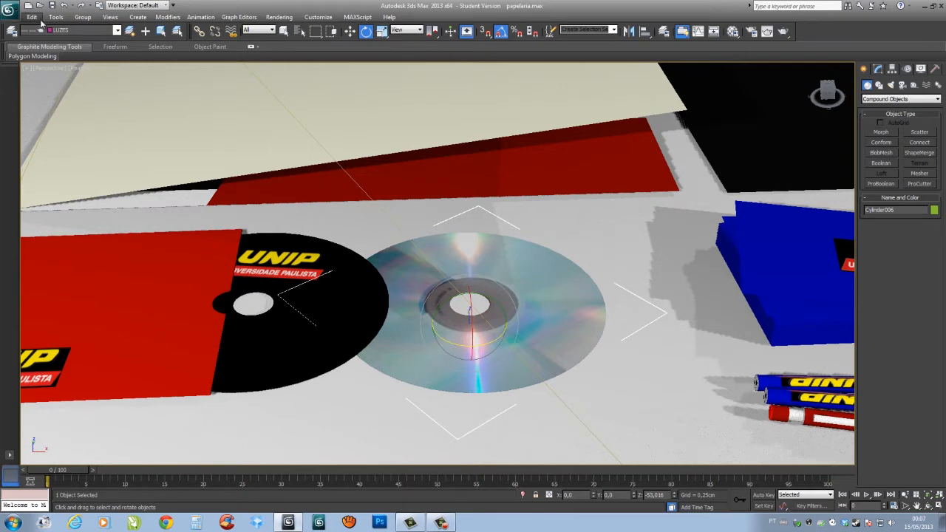
key(q)
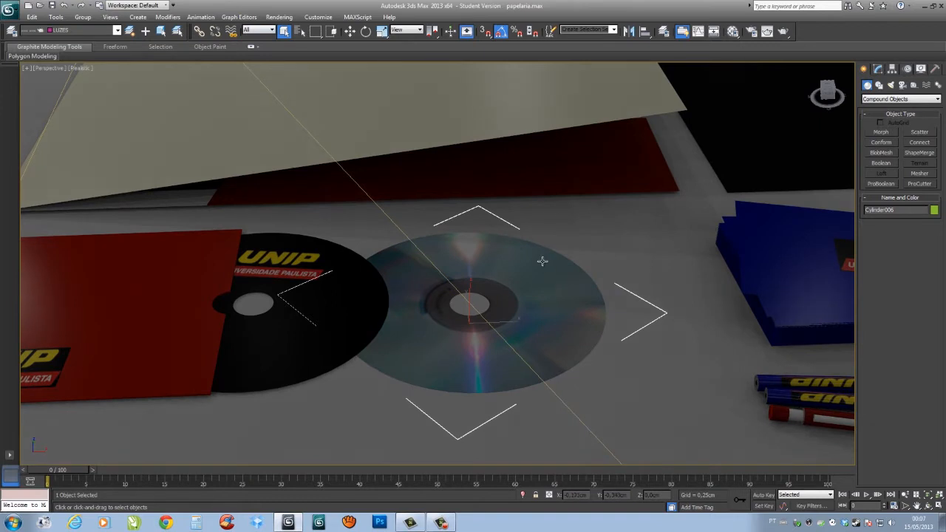
Step: Load the photo 2013-05-12 21.06.15 as the diffuse bitmap of the silver disc's material, 07 - Default
key(m)
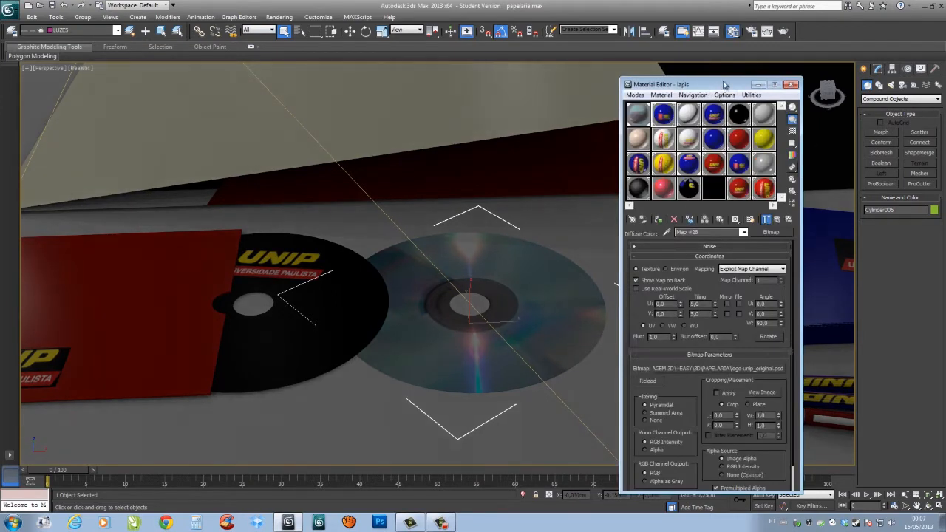
drag(724, 84, 765, 75)
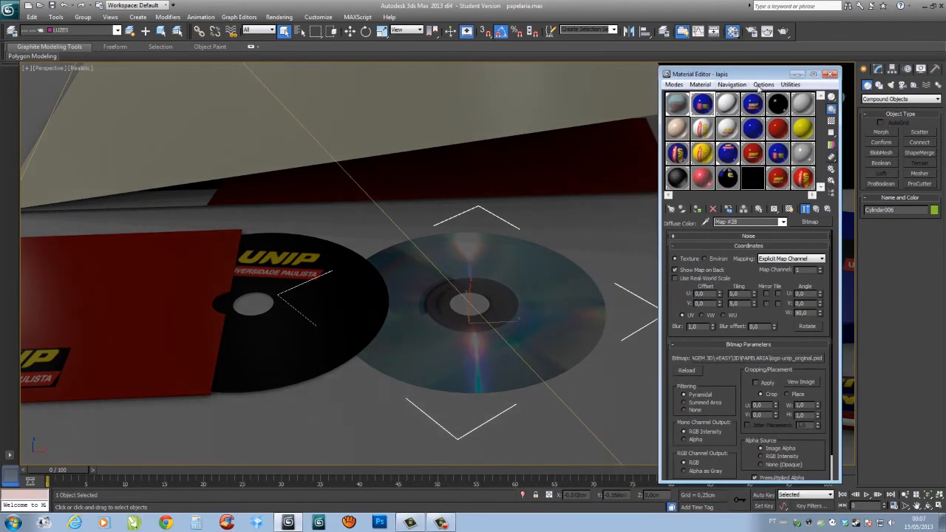
click(679, 104)
click(768, 264)
click(786, 357)
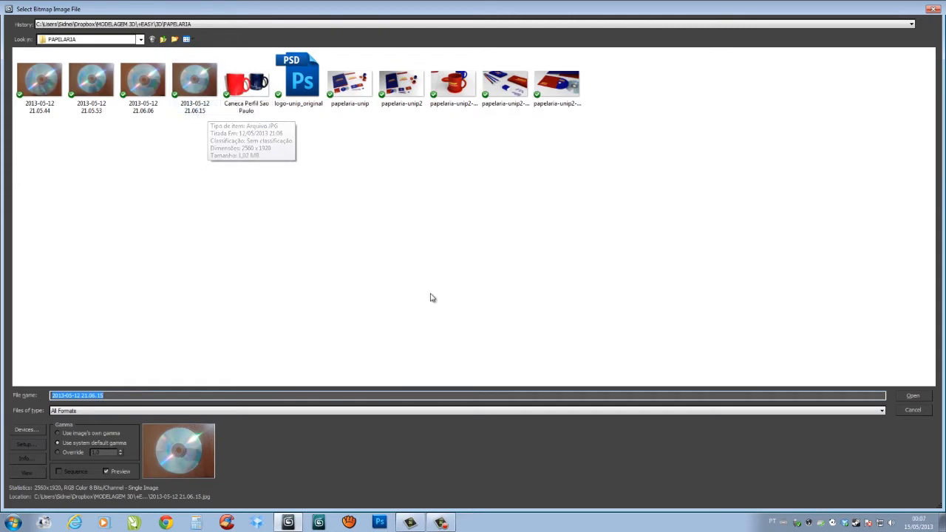
click(914, 397)
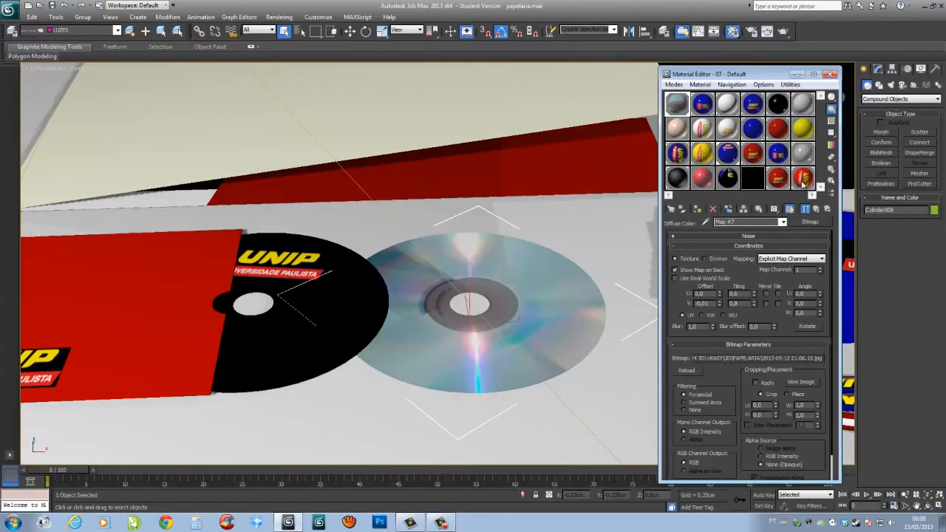
Step: View an enlarged sample of the silver disc's material, then close the preview and the Material Editor
double_click(682, 104)
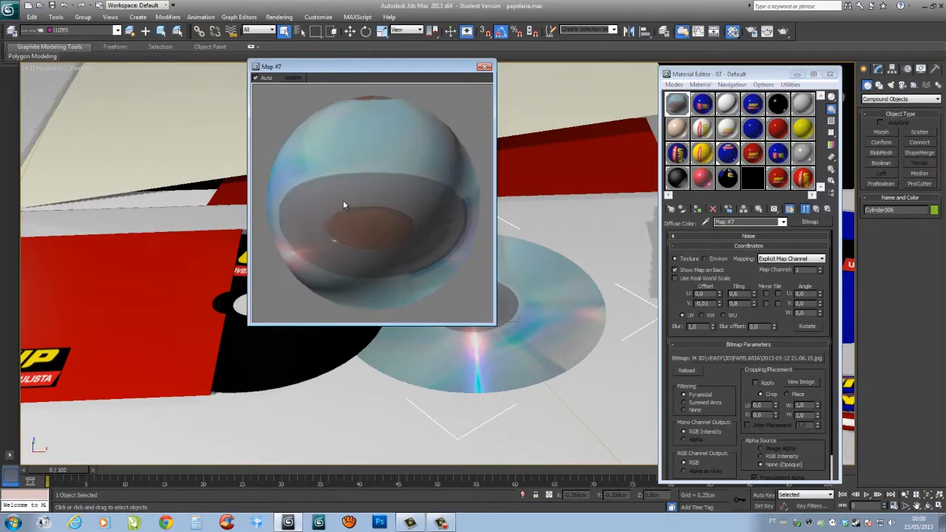
click(484, 67)
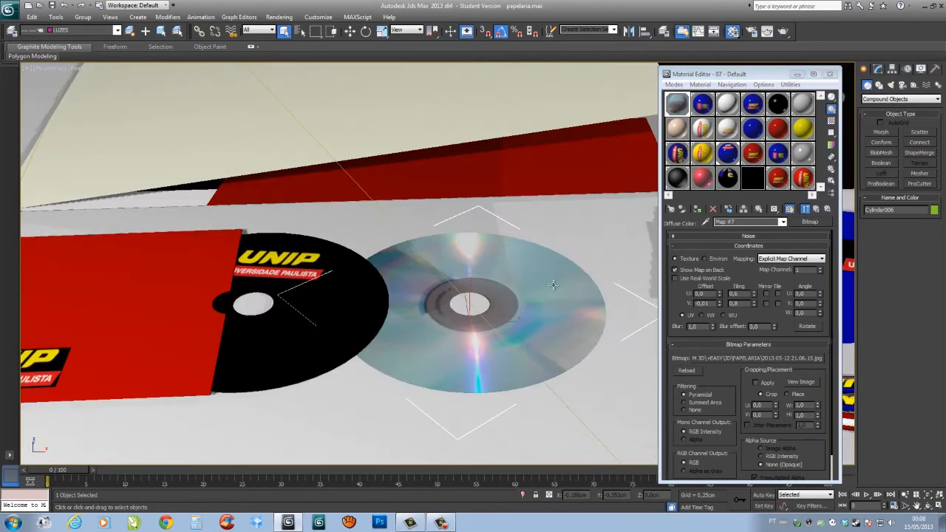
click(830, 74)
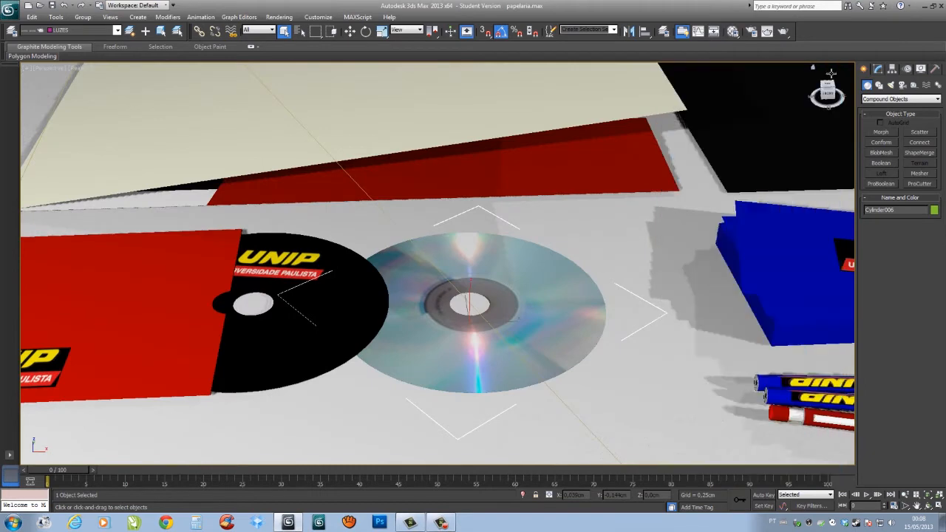
Step: Try moving the silver disc's UVW Map gizmo sideways and undo the move
click(879, 69)
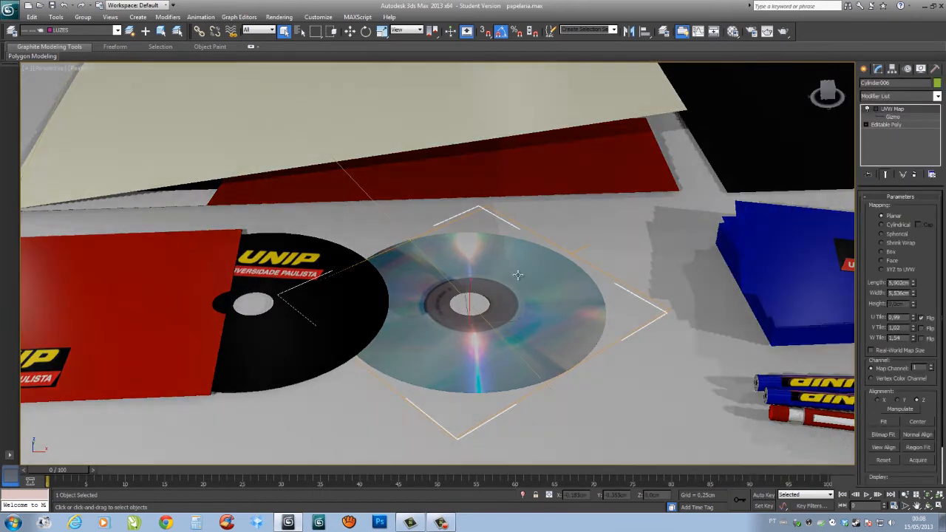
click(516, 274)
click(893, 117)
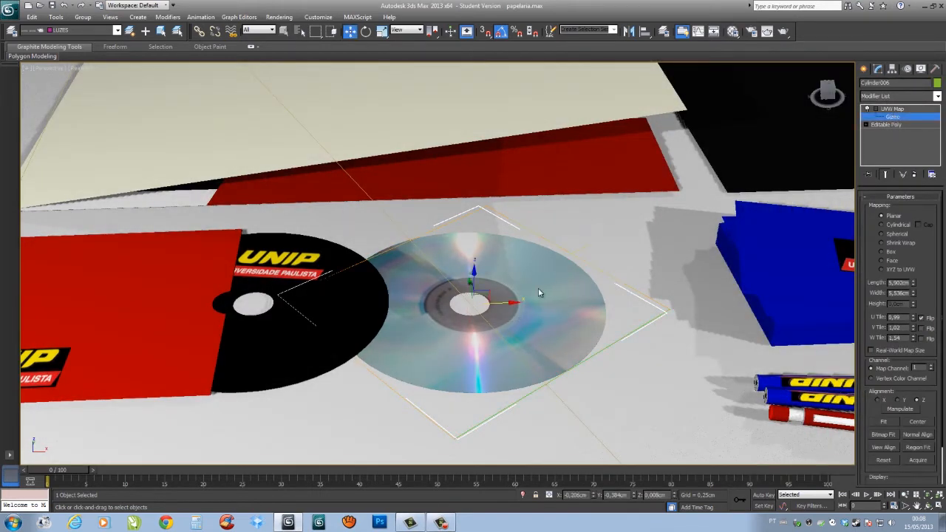
drag(479, 303, 500, 304)
key(ctrl+z)
Step: Examine the logo placement on the blue cards and pencils and the neighbouring stationery items
middle_drag(766, 362, 504, 321)
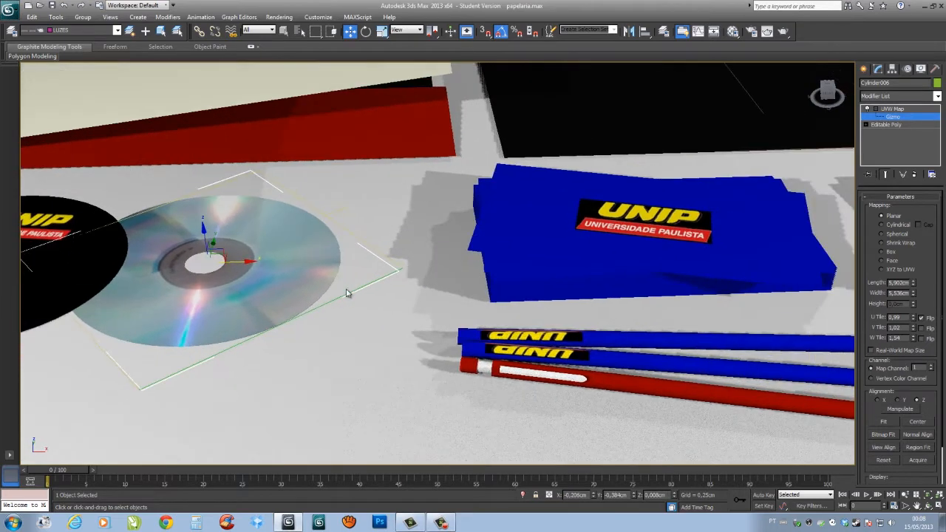
middle_drag(524, 176, 491, 198)
middle_drag(545, 285, 389, 303)
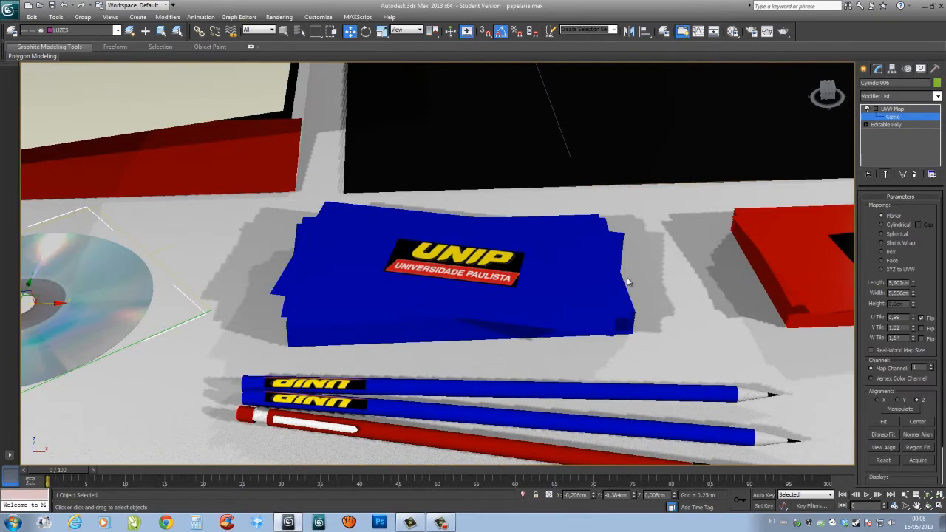
middle_drag(480, 414, 445, 323)
mouse_move(573, 244)
middle_down()
mouse_move(376, 346)
mouse_move(474, 226)
middle_up()
scroll(530, 224, up, 5)
scroll(531, 228, down, 10)
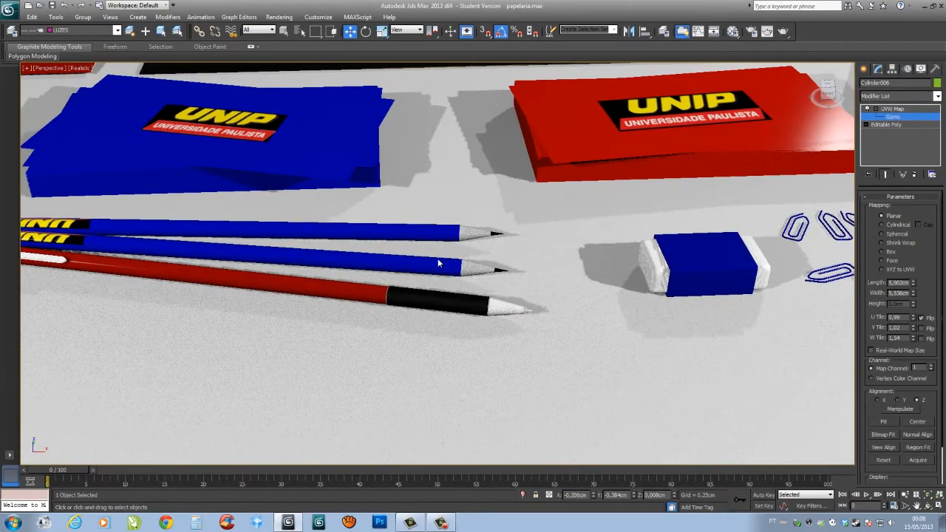
scroll(479, 260, up, 8)
scroll(495, 326, down, 4)
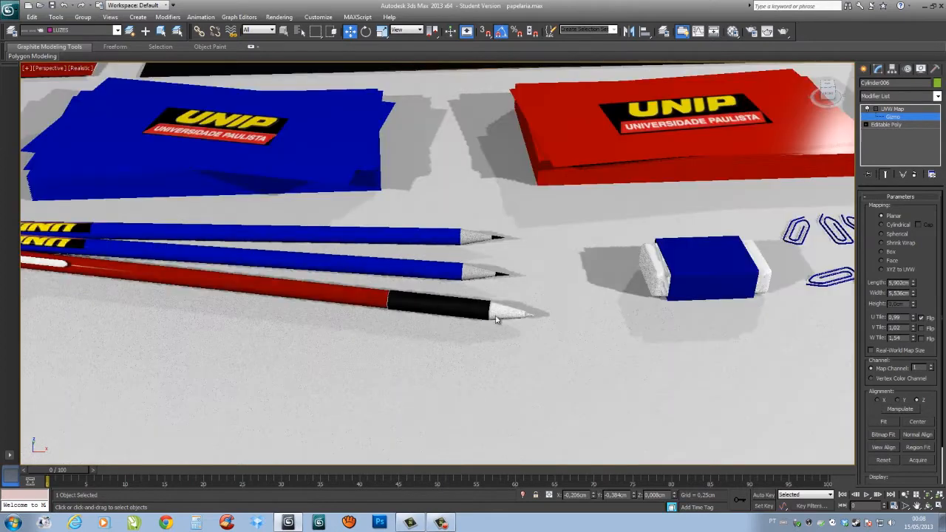
Step: Examine the blue cards, the pencils and the eraser from a low angle
middle_drag(299, 293, 418, 351)
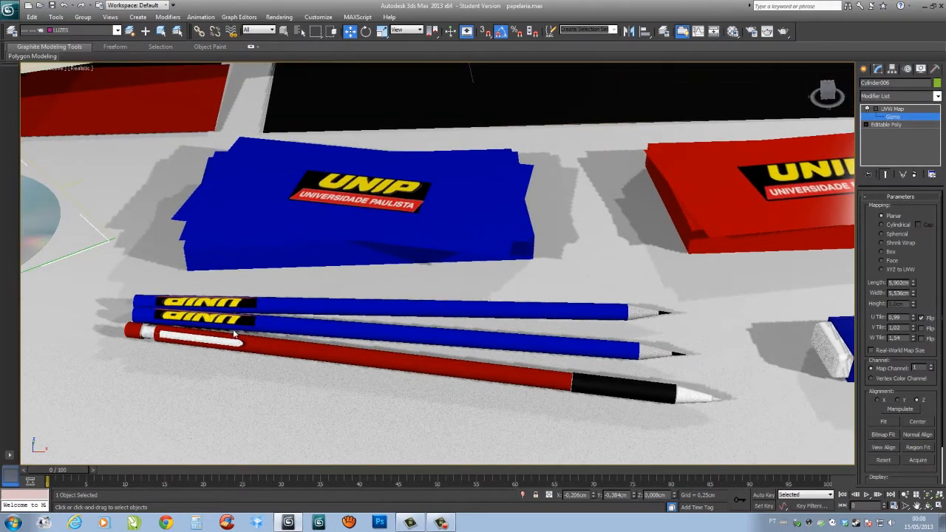
middle_drag(593, 336, 591, 337)
alt+middle_drag(532, 307, 515, 296)
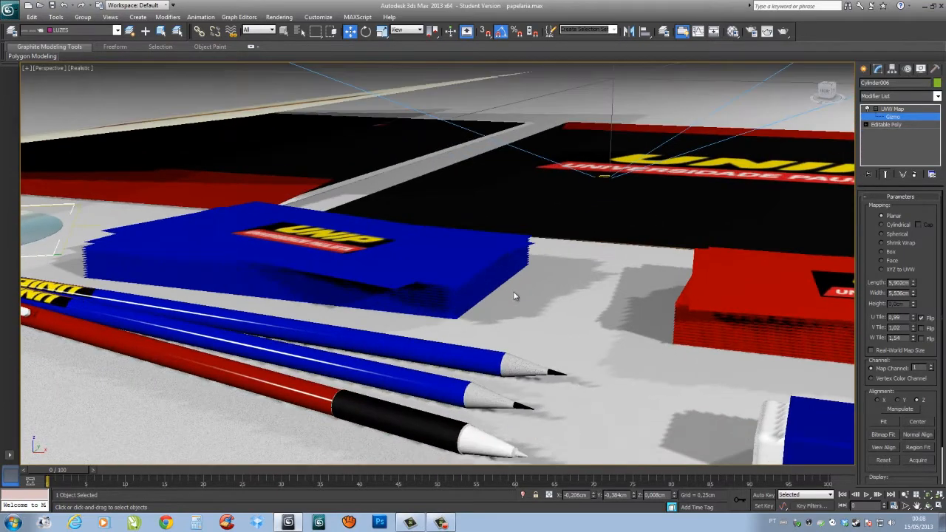
alt+drag(514, 293, 513, 307)
scroll(516, 377, up, 3)
mouse_move(515, 377)
middle_down()
mouse_move(490, 323)
mouse_move(499, 336)
mouse_move(422, 309)
mouse_move(432, 314)
middle_up()
scroll(488, 314, down, 3)
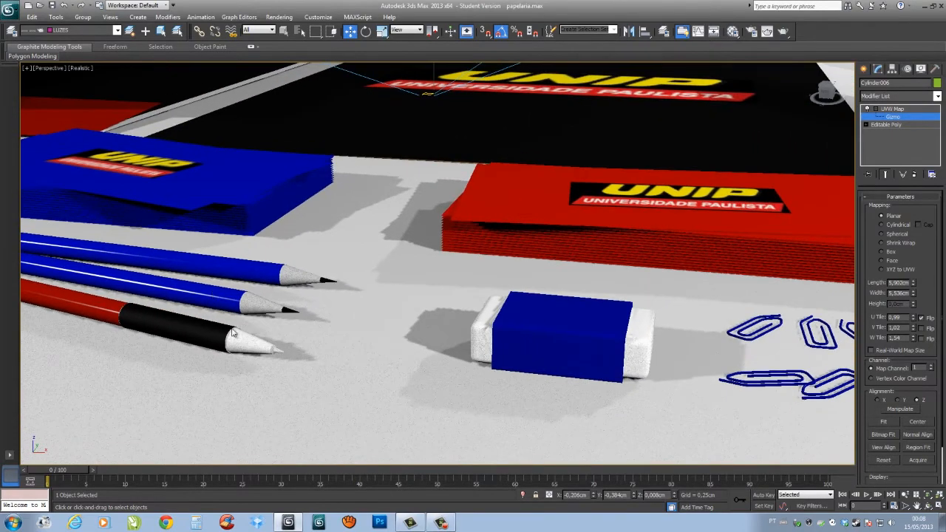
Step: Examine the blue paper clips beside the eraser close up
mouse_move(515, 306)
middle_down()
mouse_move(390, 297)
mouse_move(377, 359)
mouse_move(371, 349)
mouse_move(414, 366)
middle_up()
middle_drag(551, 378, 539, 268)
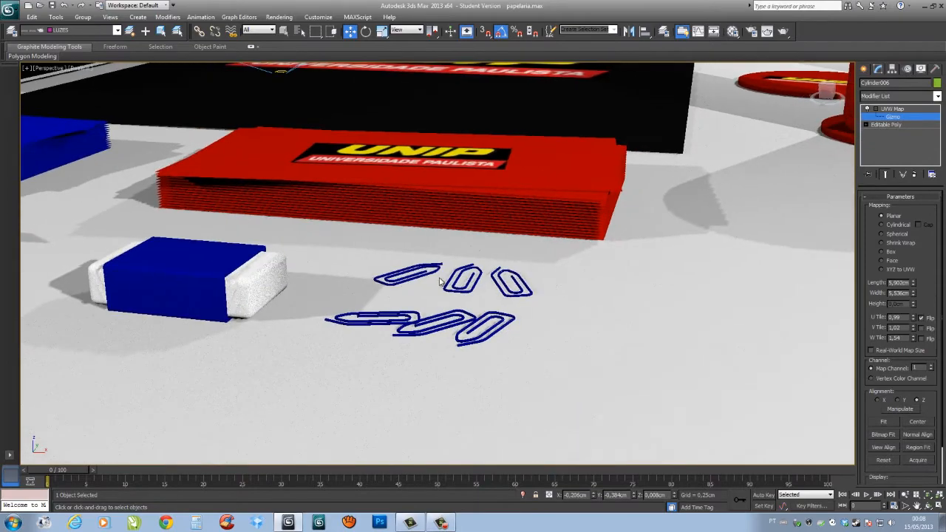
alt+middle_drag(468, 288, 484, 261)
key(shift+z)
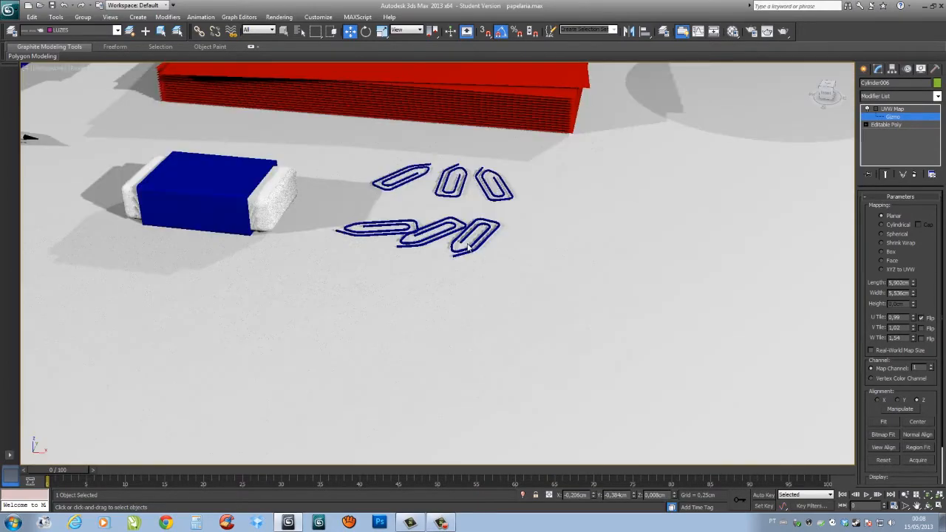
scroll(473, 244, up, 5)
middle_drag(477, 238, 476, 314)
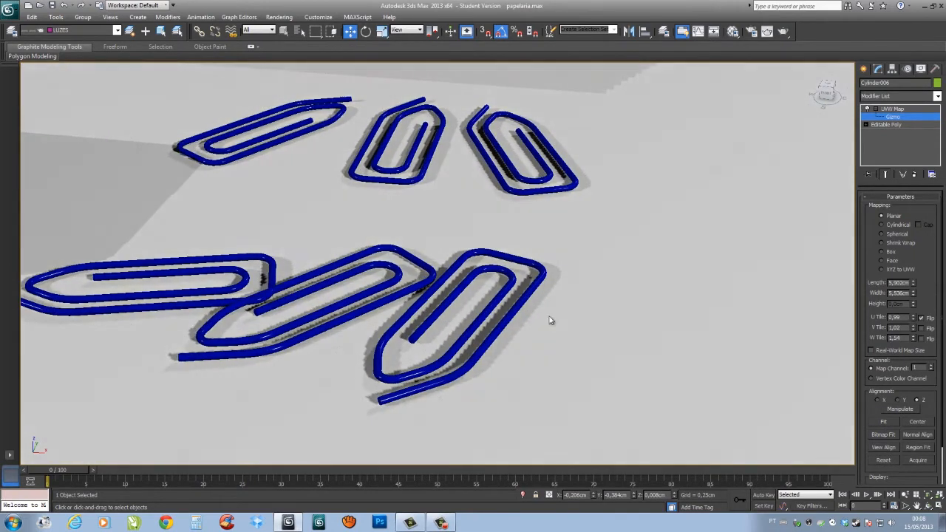
scroll(469, 277, down, 6)
scroll(434, 281, down, 4)
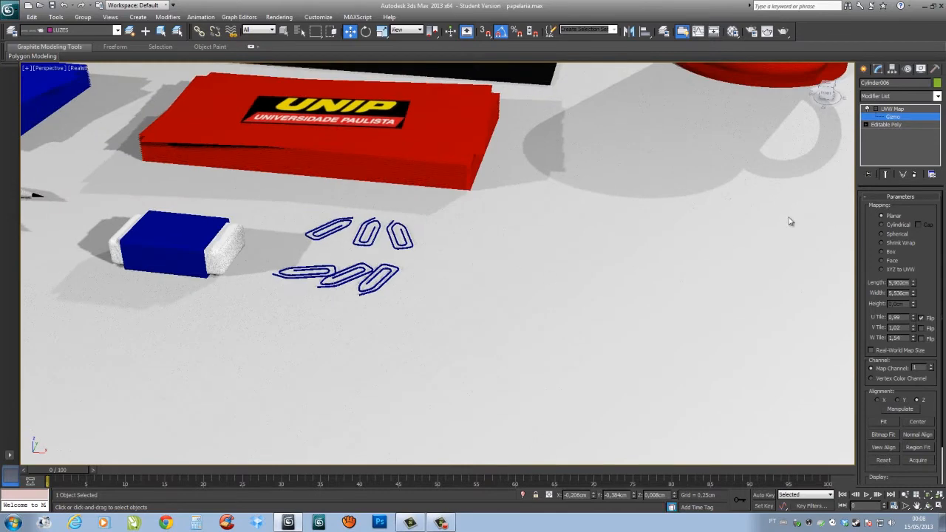
Step: Start a Line spline in the Top view and draw a paper clip's outer loop with straight segments, beginning with a slanted end
click(863, 69)
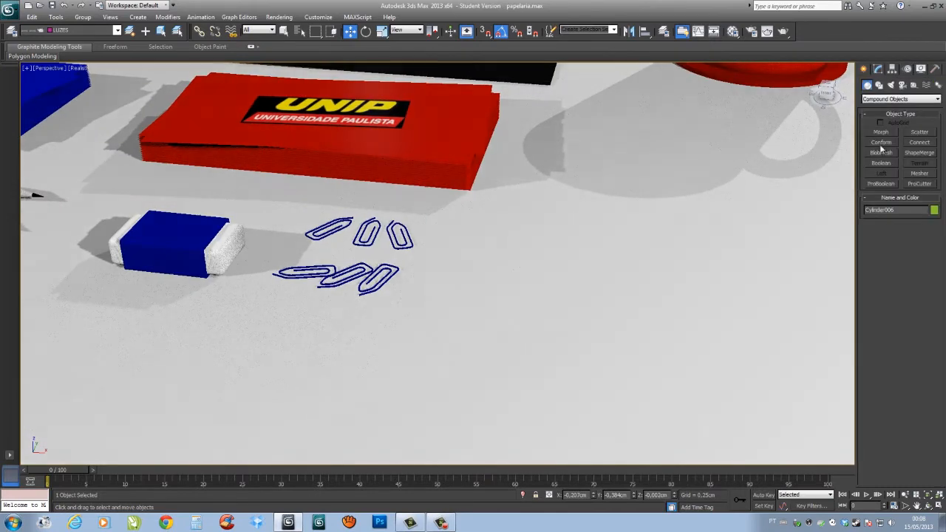
click(879, 85)
click(881, 139)
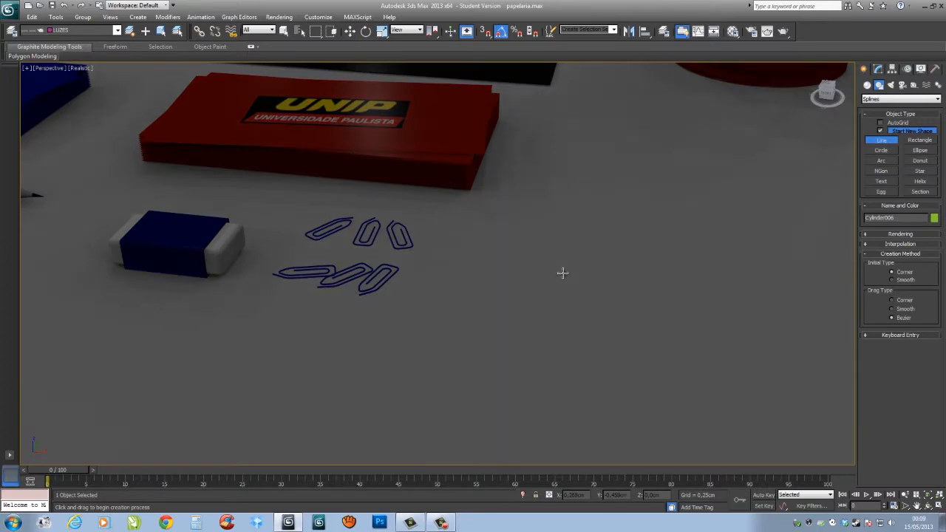
key(alt+w)
scroll(313, 159, up, 5)
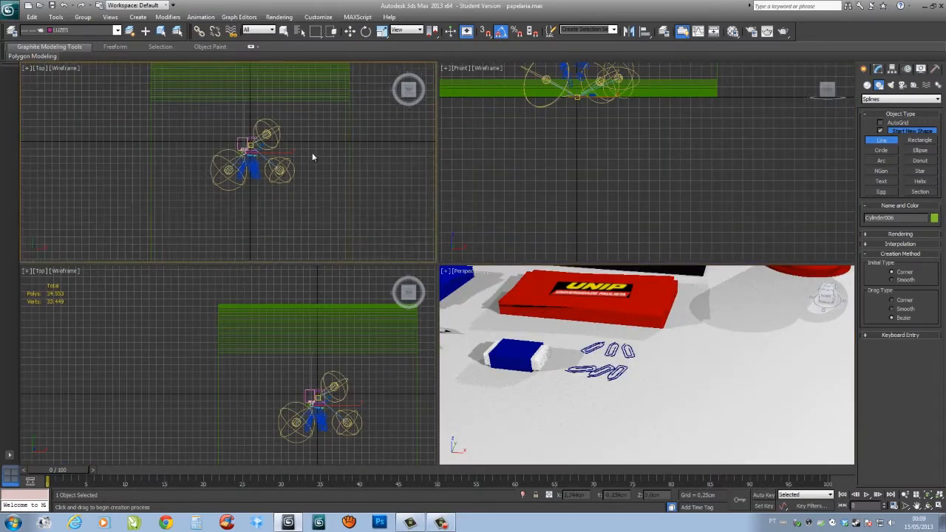
key(alt+w)
scroll(274, 177, up, 6)
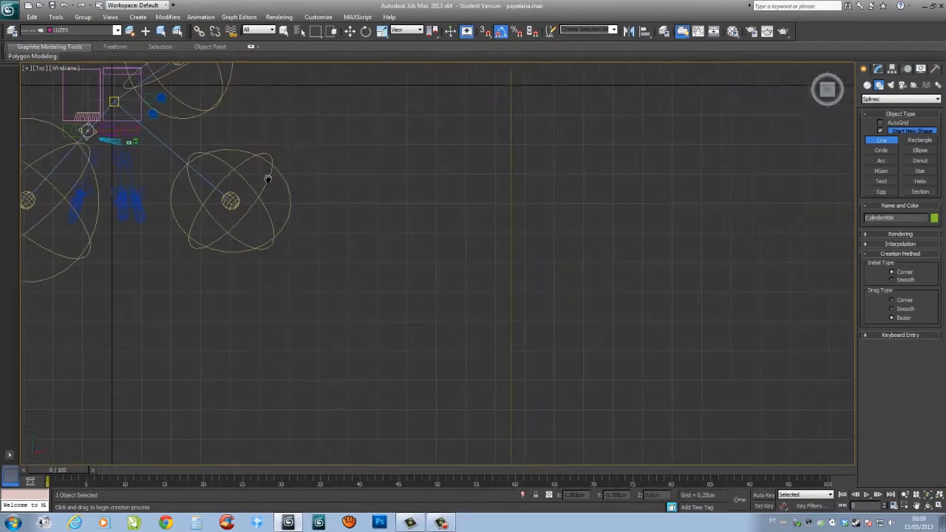
click(468, 145)
click(433, 196)
click(432, 332)
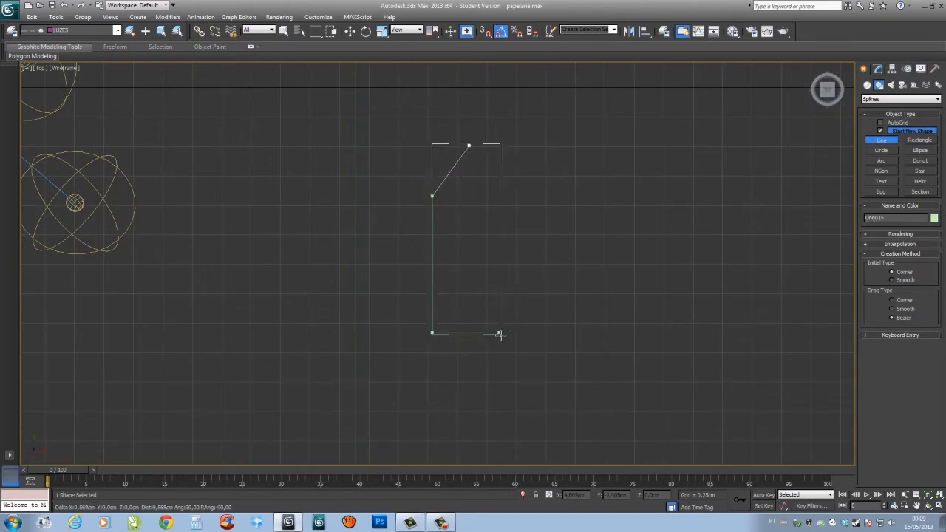
click(508, 332)
click(505, 205)
Step: Continue the spline with a pointed peak and a narrower inner loop, and end it as an open shape
click(477, 160)
click(446, 202)
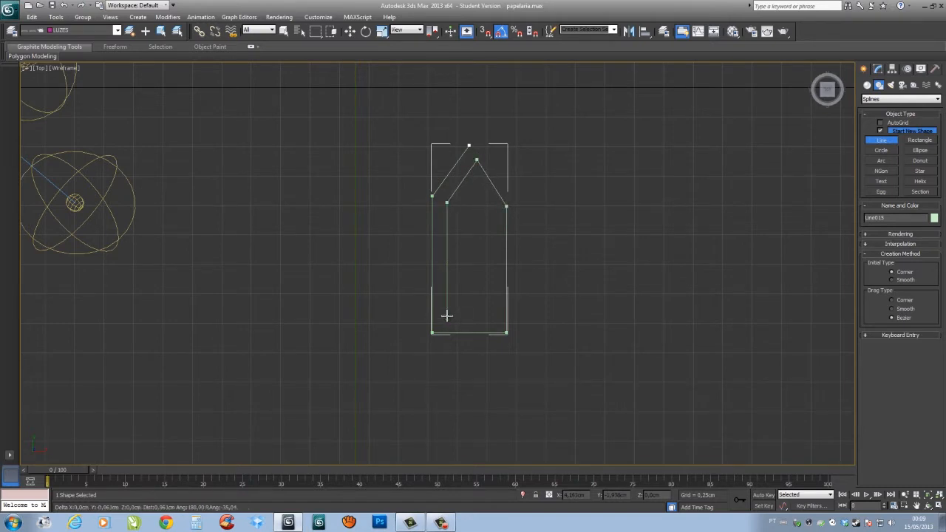
click(446, 319)
click(490, 318)
click(490, 219)
right_click(521, 146)
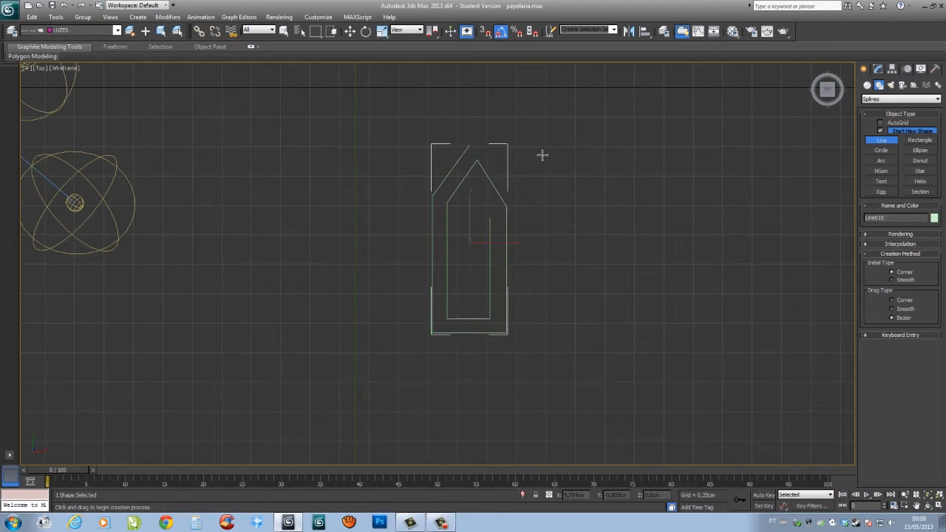
Step: Select all vertices of the paper clip spline and round its corners with Fillet
middle_drag(595, 196, 509, 190)
click(879, 69)
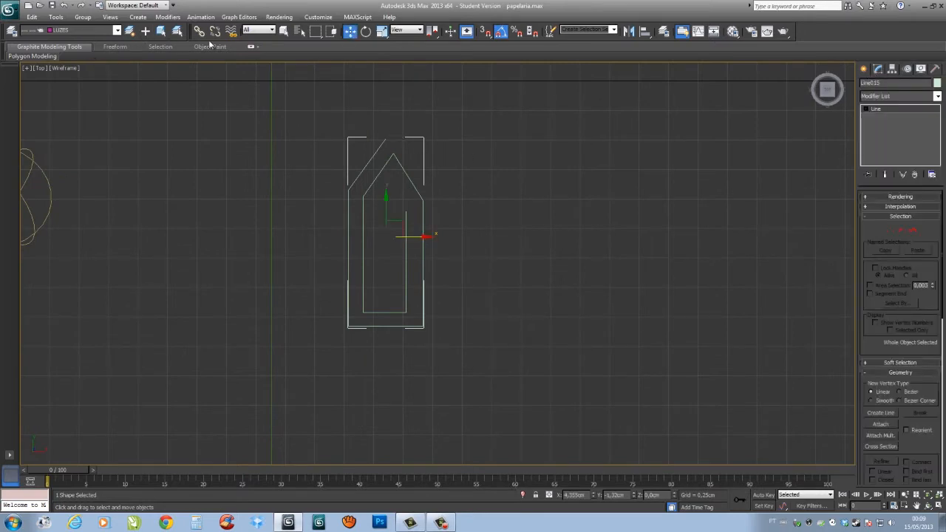
click(889, 230)
drag(546, 105, 275, 407)
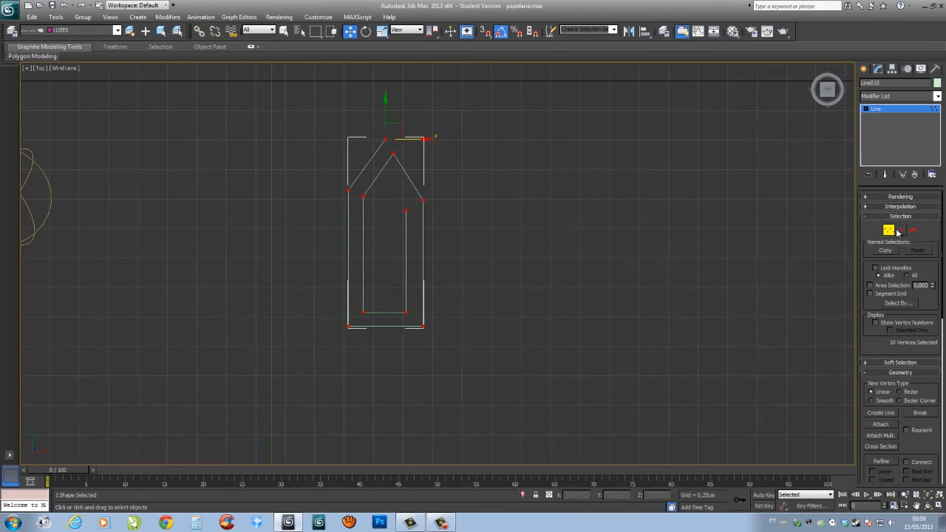
middle_drag(555, 277, 483, 258)
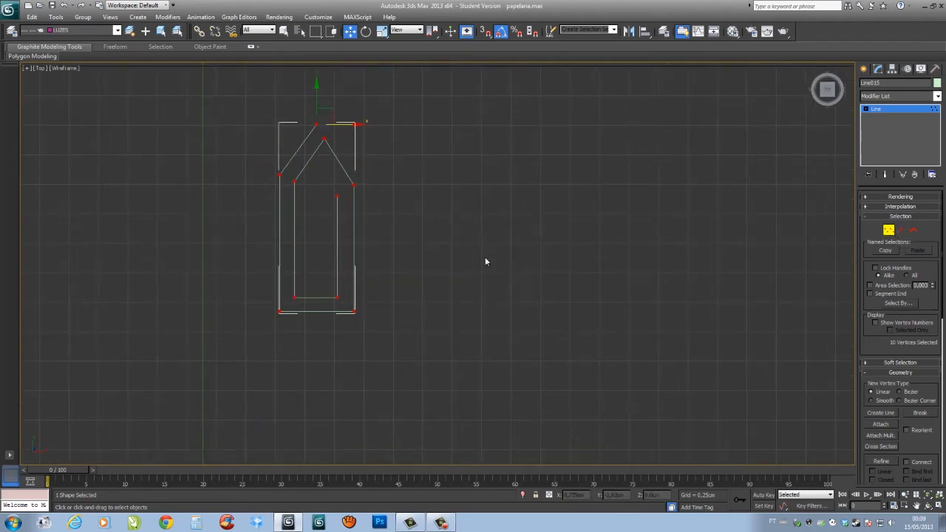
drag(914, 442, 850, 296)
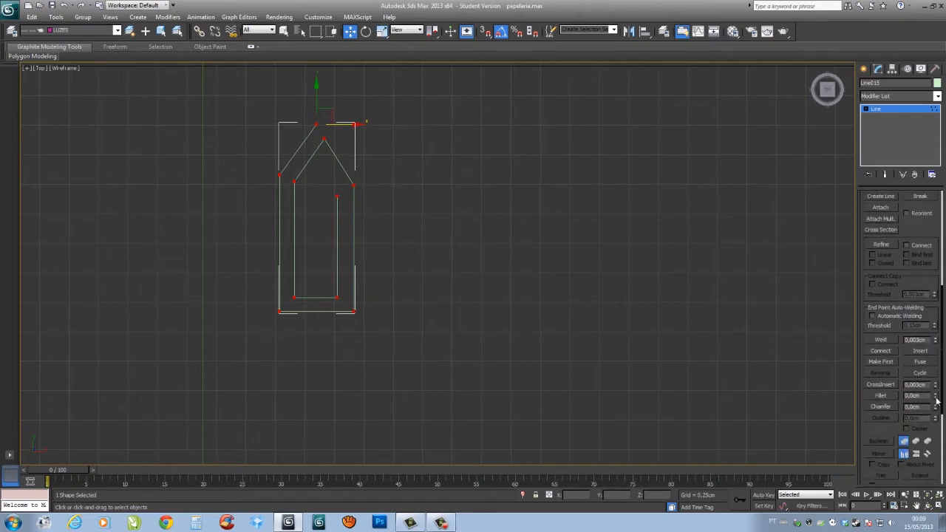
mouse_move(937, 399)
mouse_down()
mouse_move(936, 386)
mouse_move(934, 395)
mouse_up()
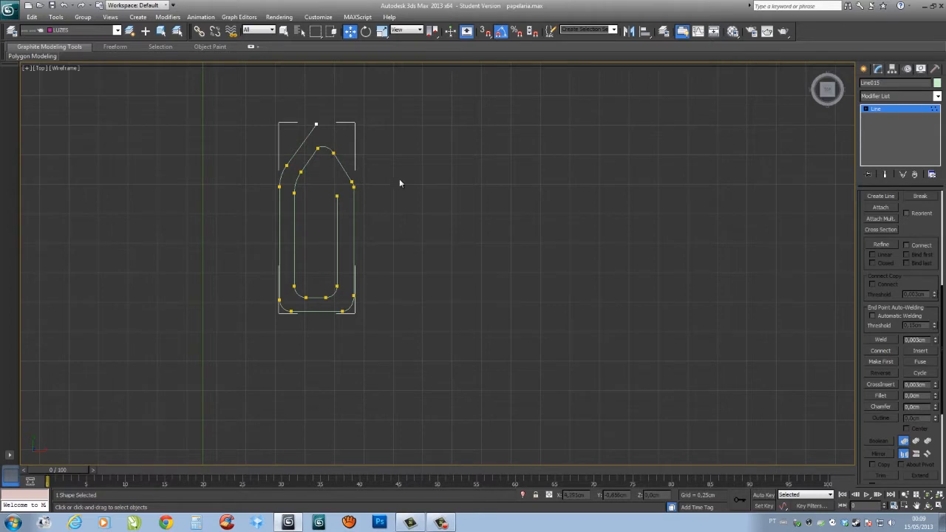
Step: Enable the paper clip spline in the renderer and viewport with a radial thickness of 0,035cm
click(863, 69)
middle_drag(411, 169, 397, 200)
drag(466, 131, 201, 485)
click(879, 72)
drag(551, 147, 277, 402)
scroll(924, 218, up, 5)
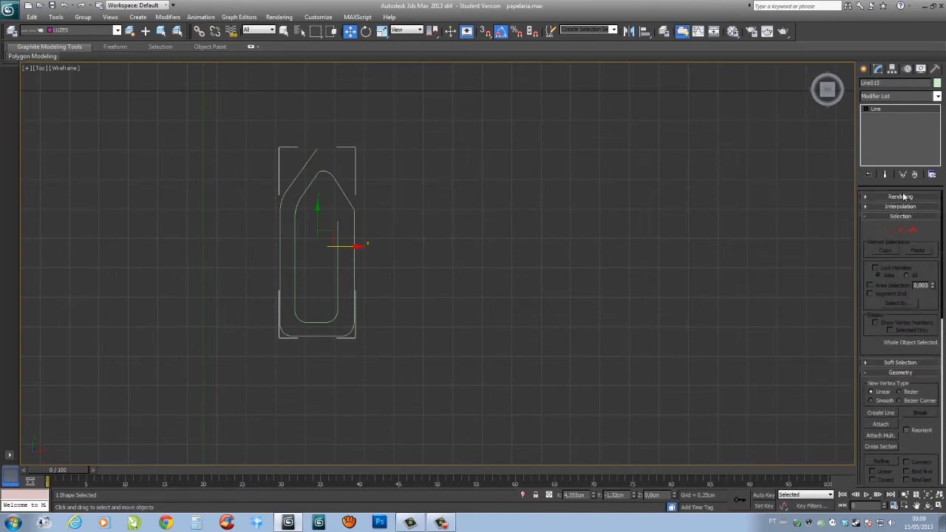
click(902, 197)
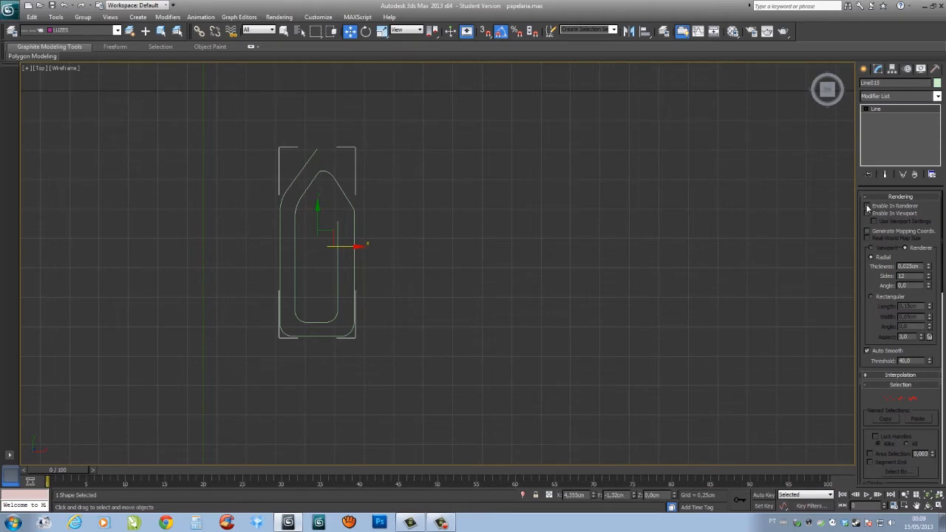
click(868, 213)
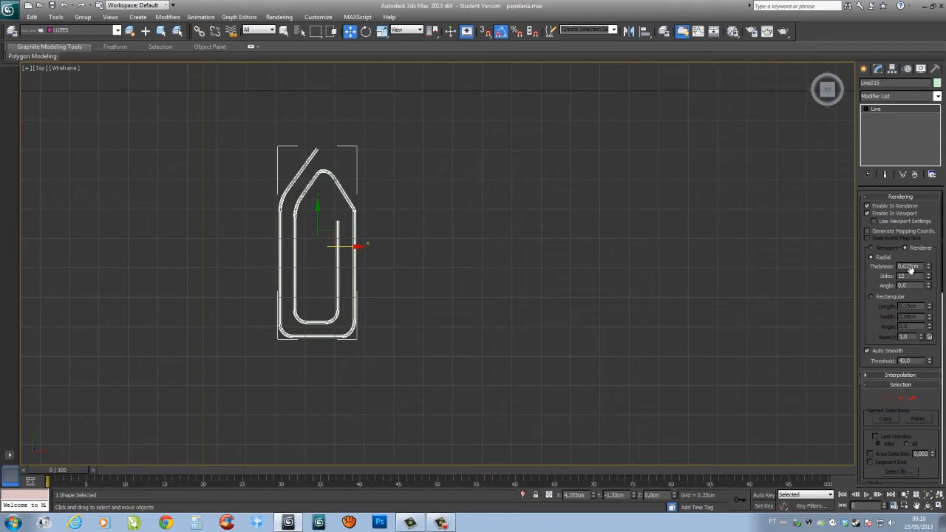
drag(929, 271, 929, 252)
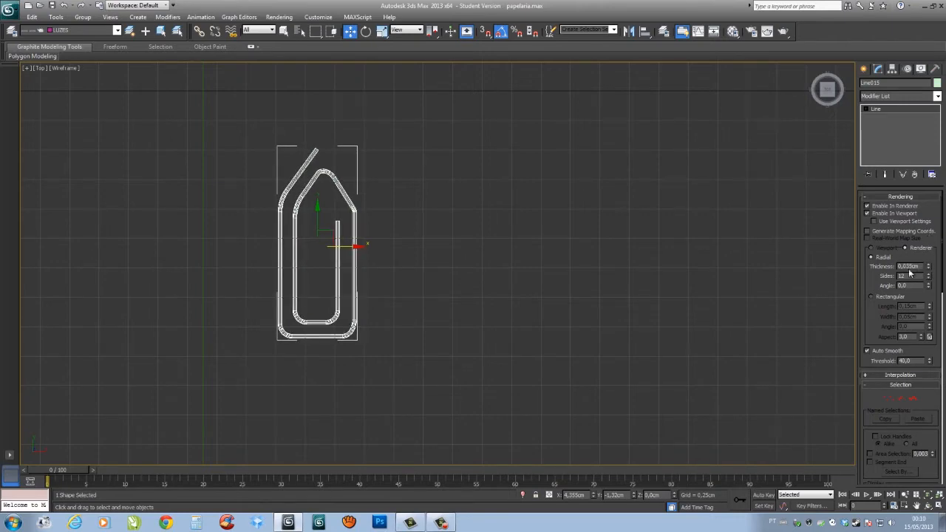
Step: Examine the thickened paper clip close up from an oblique angle and from above
alt+middle_drag(469, 323, 405, 268)
scroll(404, 266, up, 10)
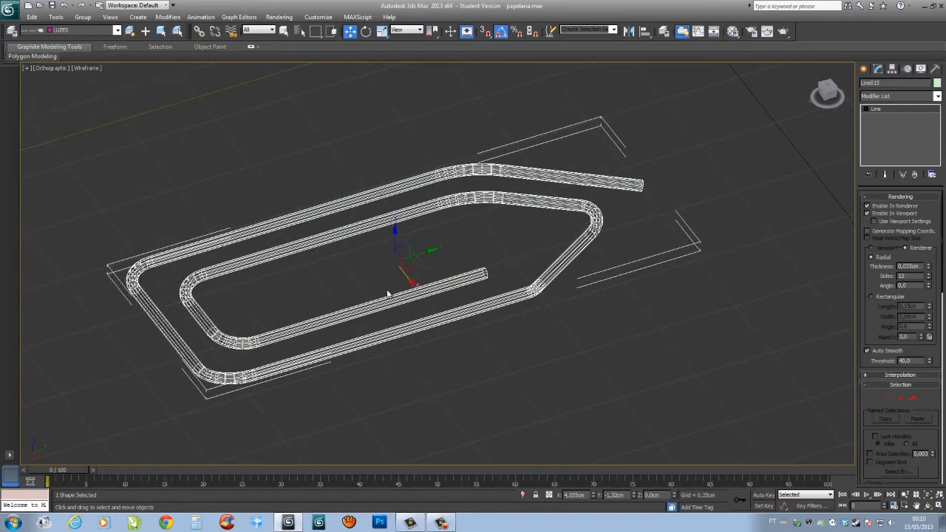
scroll(503, 267, down, 6)
scroll(470, 305, up, 2)
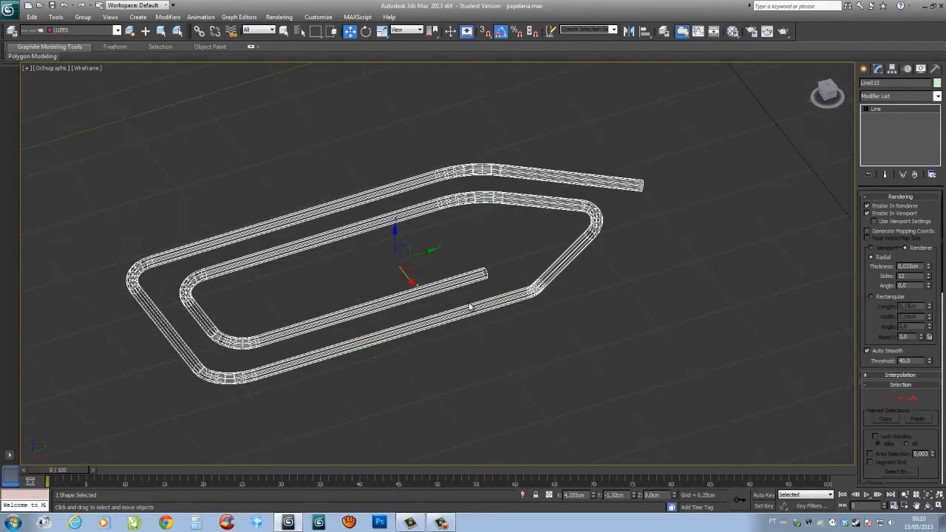
middle_drag(486, 321, 629, 394)
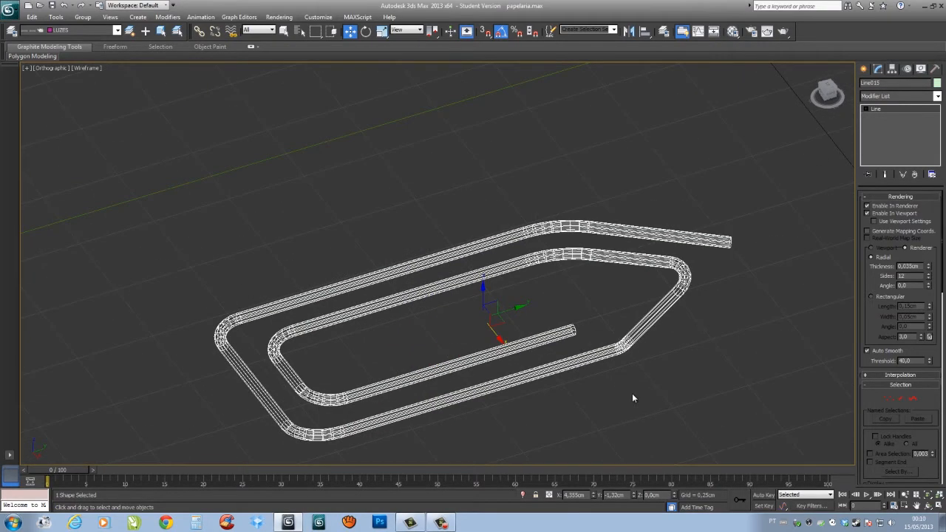
click(631, 393)
scroll(434, 306, down, 4)
alt+middle_drag(433, 306, 408, 281)
scroll(408, 280, down, 5)
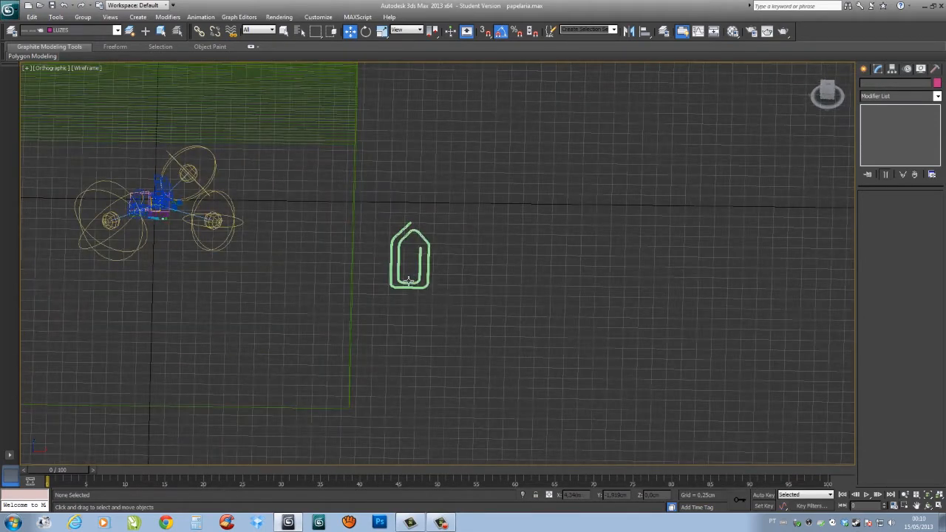
Step: Move the new paper clip in the Perspective view to about X 1,485cm, onto the floor near the stationery, and view its shading
key(alt+w)
middle_drag(410, 282, 363, 266)
scroll(749, 397, up, 5)
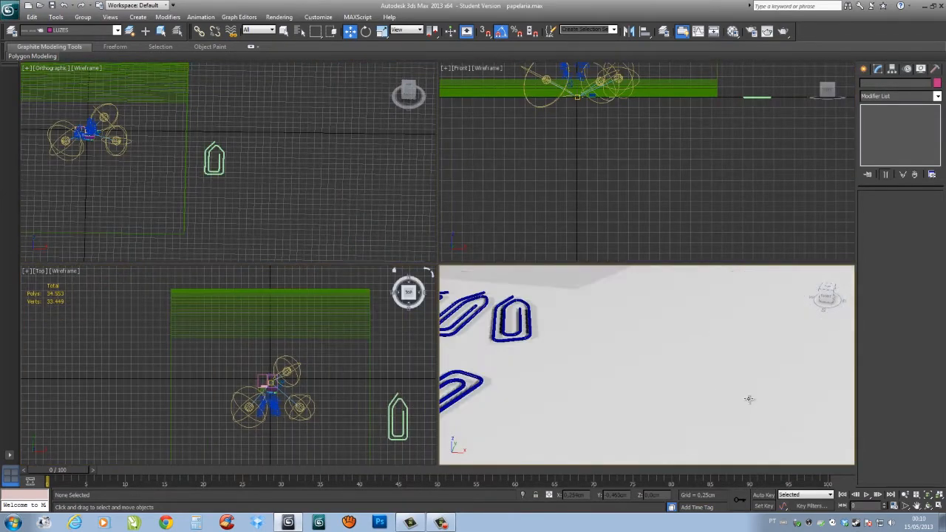
middle_drag(750, 396, 599, 317)
scroll(671, 350, down, 10)
scroll(672, 349, down, 2)
middle_drag(742, 363, 614, 387)
scroll(592, 394, up, 2)
middle_drag(473, 403, 589, 371)
drag(248, 132, 189, 213)
scroll(583, 338, down, 8)
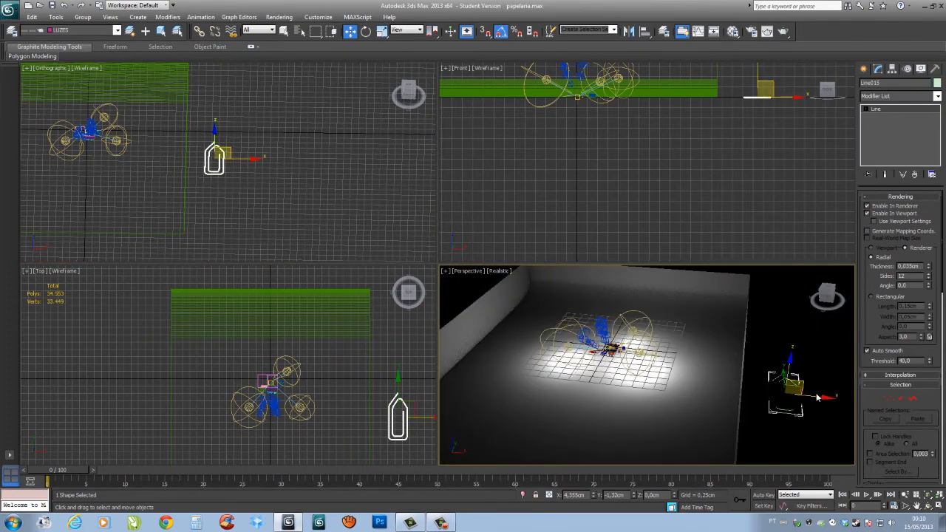
drag(796, 389, 668, 392)
scroll(667, 392, up, 8)
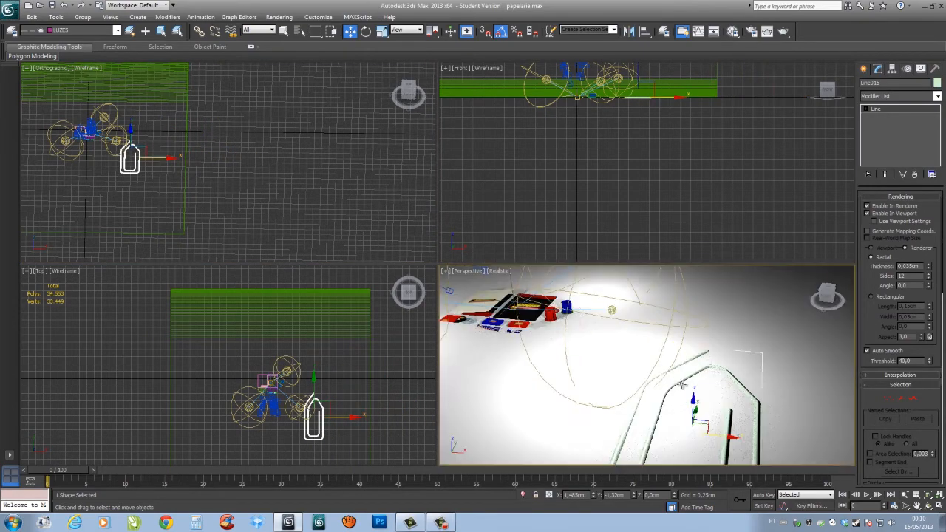
alt+middle_drag(669, 371, 621, 412)
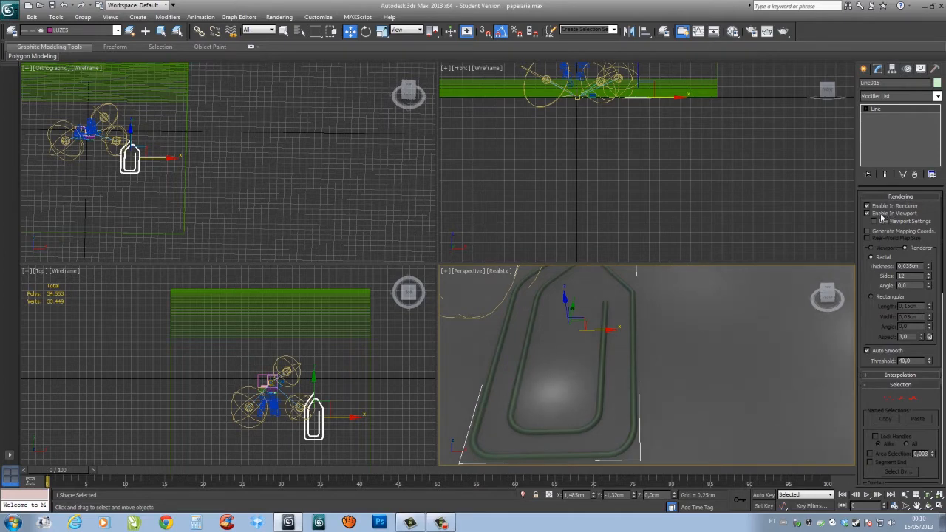
middle_drag(586, 330, 625, 316)
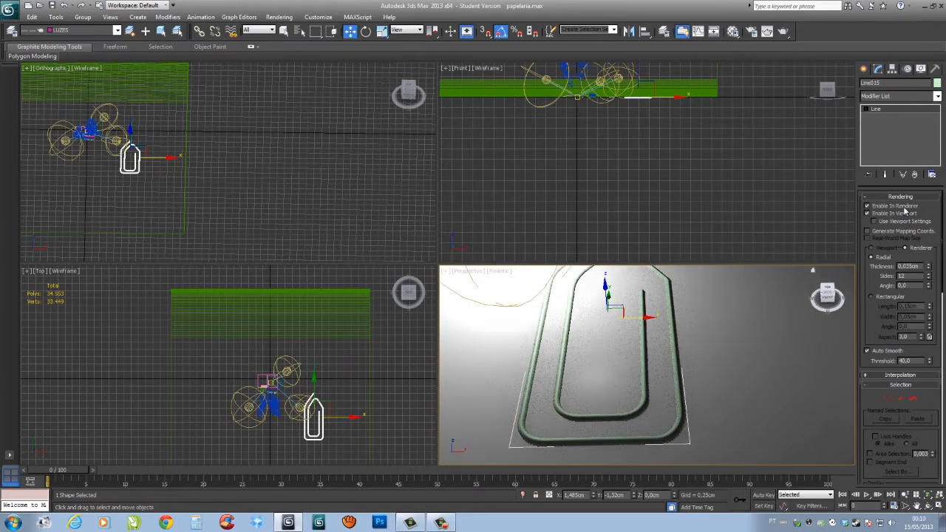
Step: Delete the sample paper clip and bring the stationery set back into view
key(Delete)
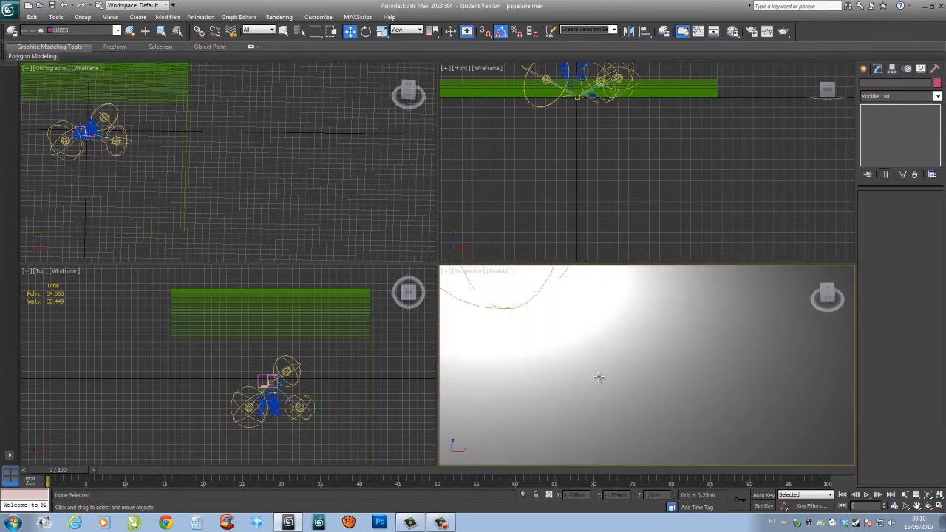
middle_drag(599, 378, 666, 406)
scroll(667, 406, down, 5)
middle_drag(535, 318, 580, 389)
scroll(580, 389, up, 5)
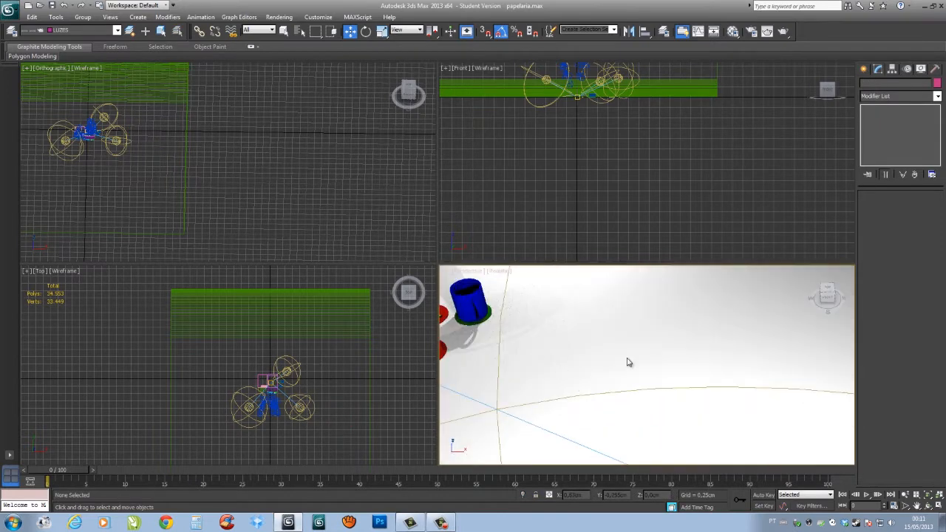
middle_drag(600, 352, 670, 353)
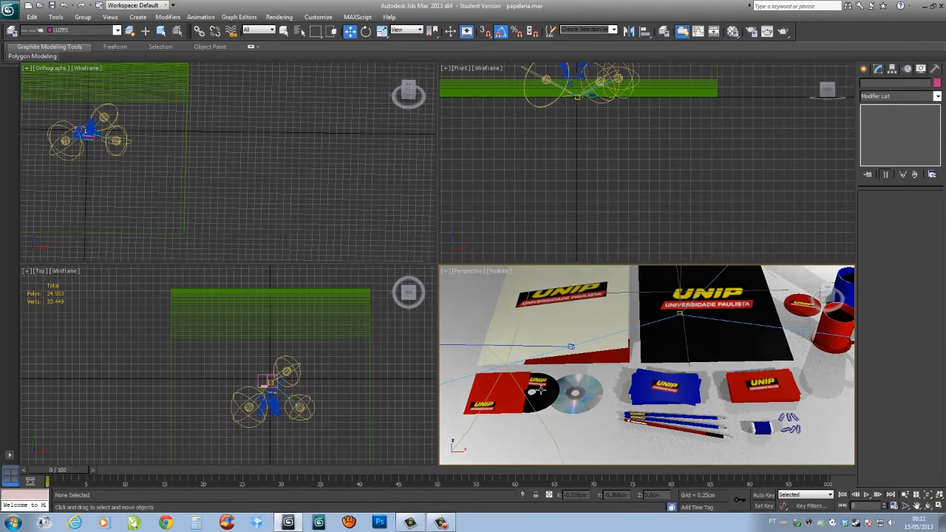
Step: Select the black UNIP disc in the Perspective view and examine it close up with its red sleeve
scroll(536, 398, up, 5)
middle_drag(530, 405, 596, 394)
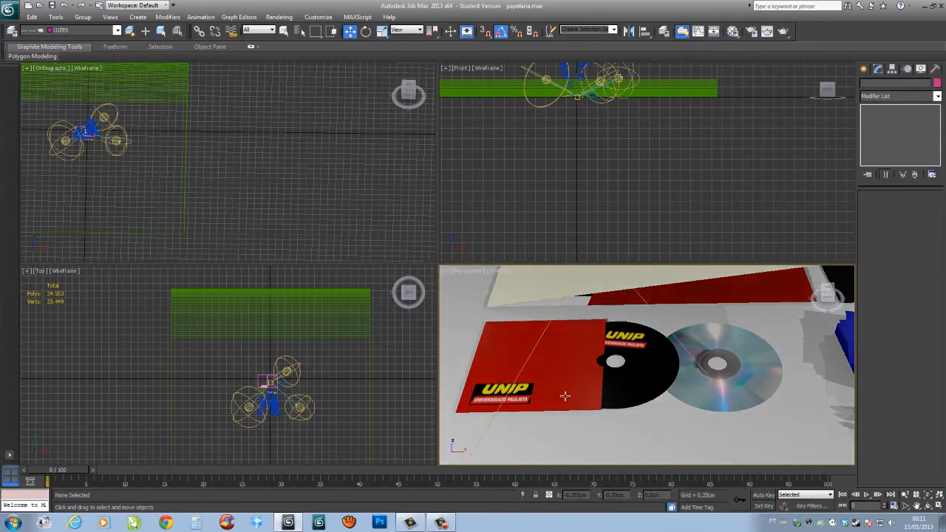
click(635, 376)
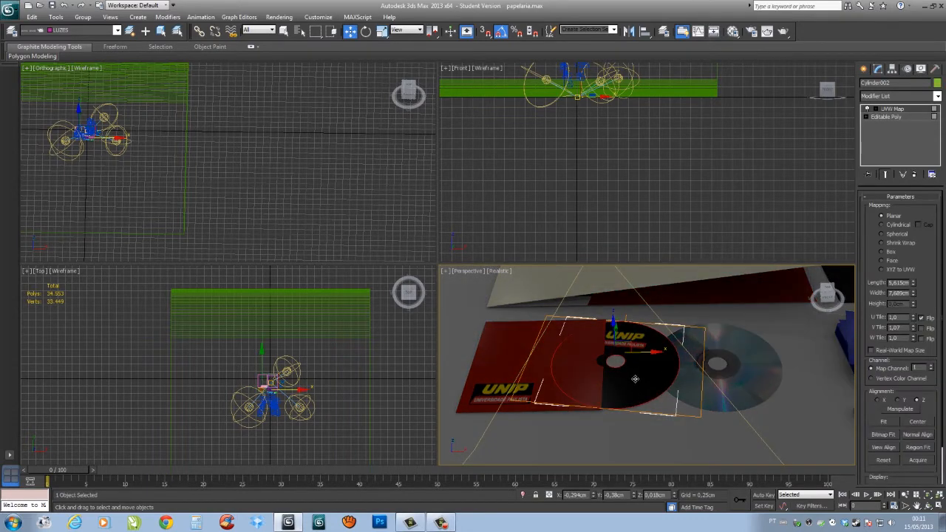
middle_drag(678, 371, 743, 385)
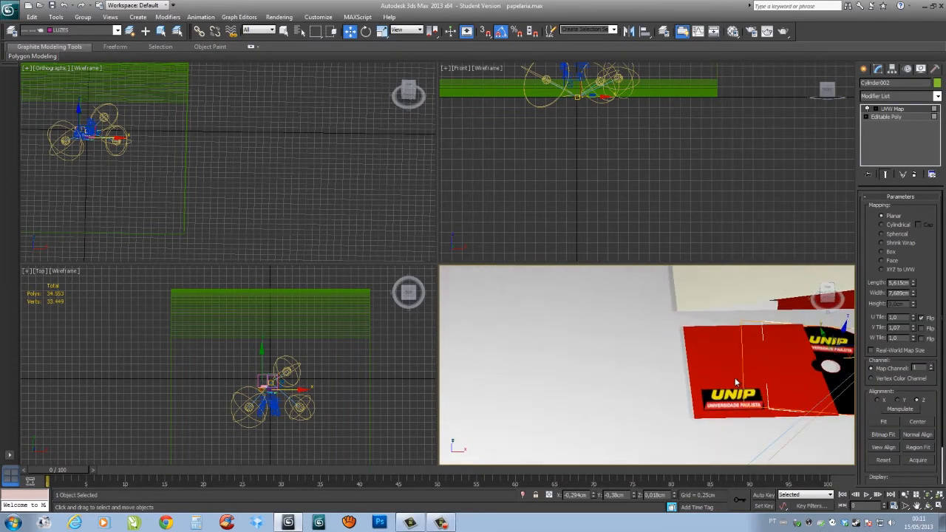
middle_drag(780, 358, 732, 348)
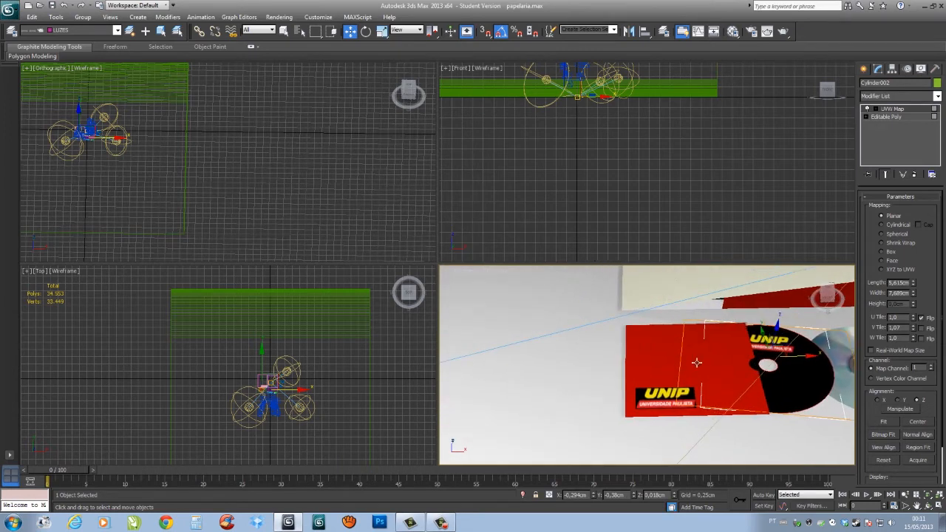
Step: Maximize the Orthographic viewport, switch it to the Top view, and frame an empty area of grid beside the scene
scroll(290, 174, up, 2)
mouse_move(285, 172)
middle_down()
mouse_move(318, 176)
mouse_move(299, 175)
middle_up()
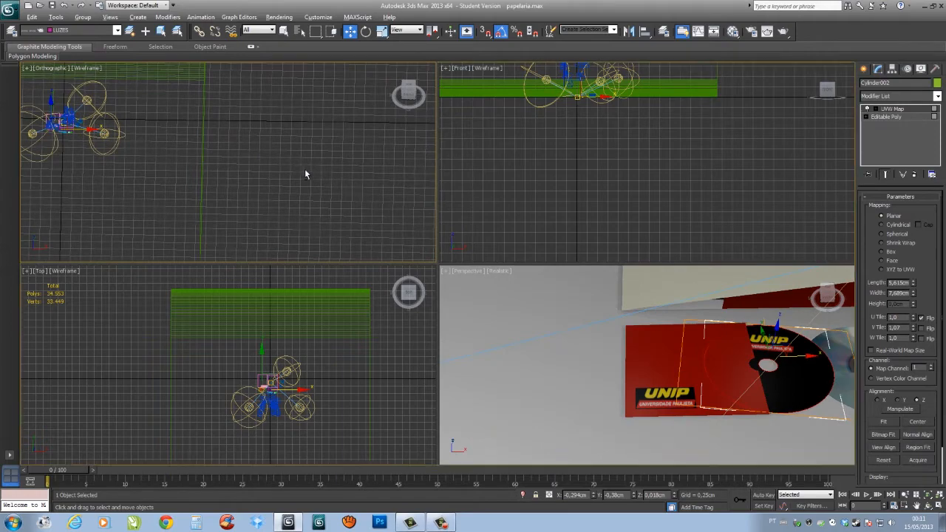
key(alt+w)
key(t)
scroll(506, 201, down, 2)
middle_drag(538, 235, 177, 206)
scroll(286, 238, up, 2)
middle_drag(288, 243, 265, 218)
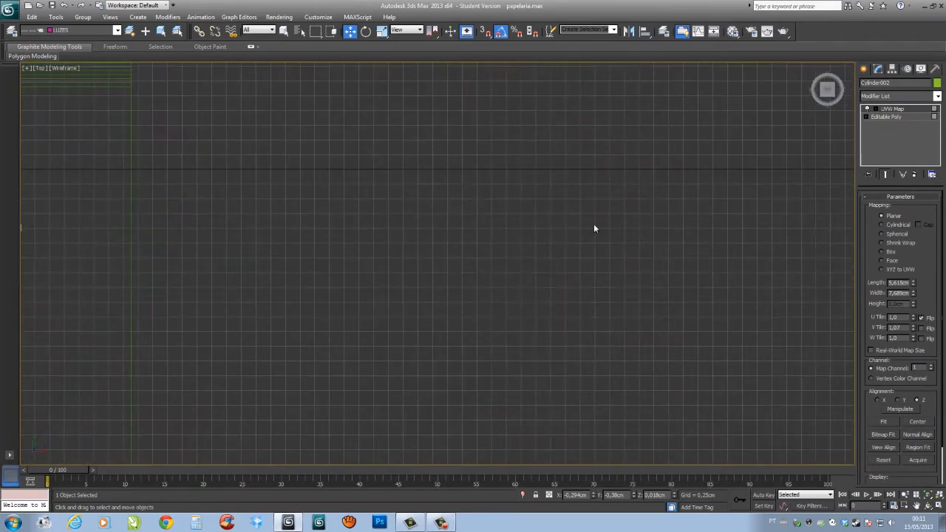
Step: Display the geometry creation tools for modelling a new object
click(864, 68)
click(879, 85)
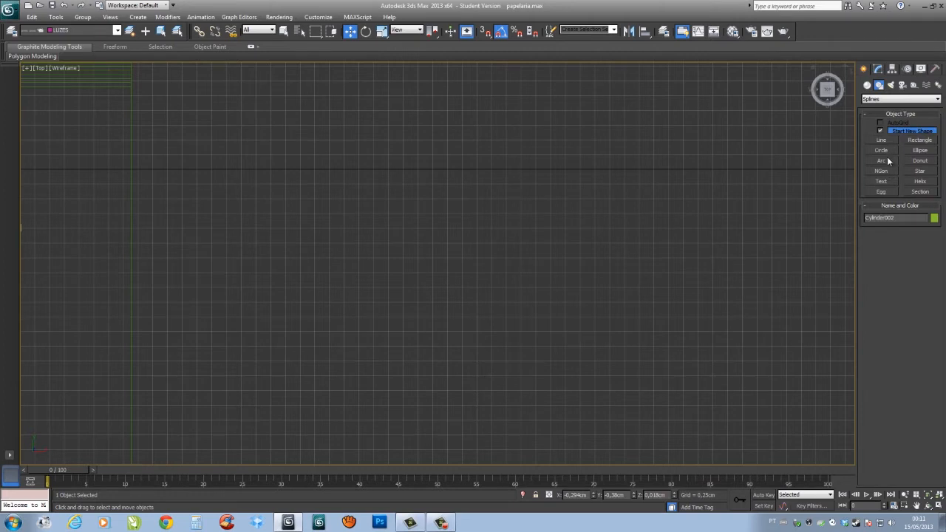
click(867, 85)
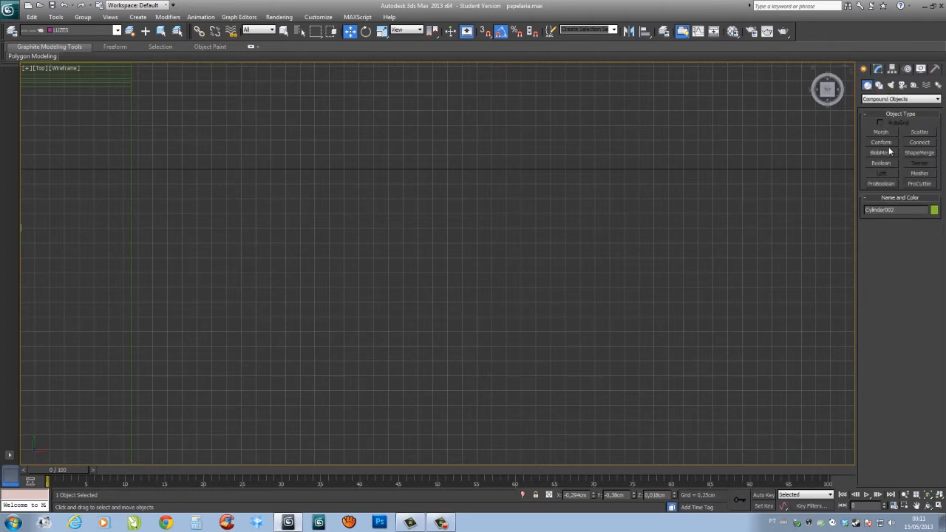
Step: Create a standard primitive cylinder with a radius of about 0.68 cm in the empty area of the Top view
click(885, 99)
click(887, 106)
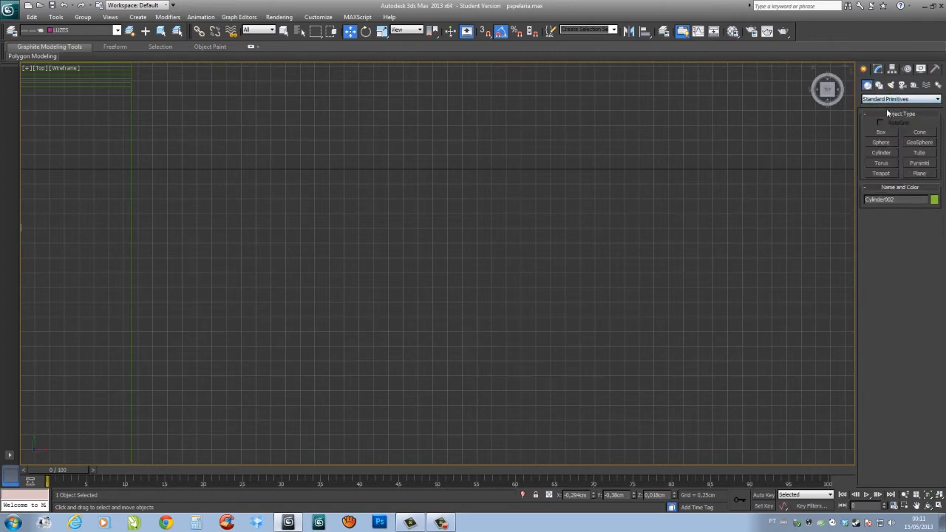
click(882, 153)
drag(312, 293, 339, 323)
click(430, 309)
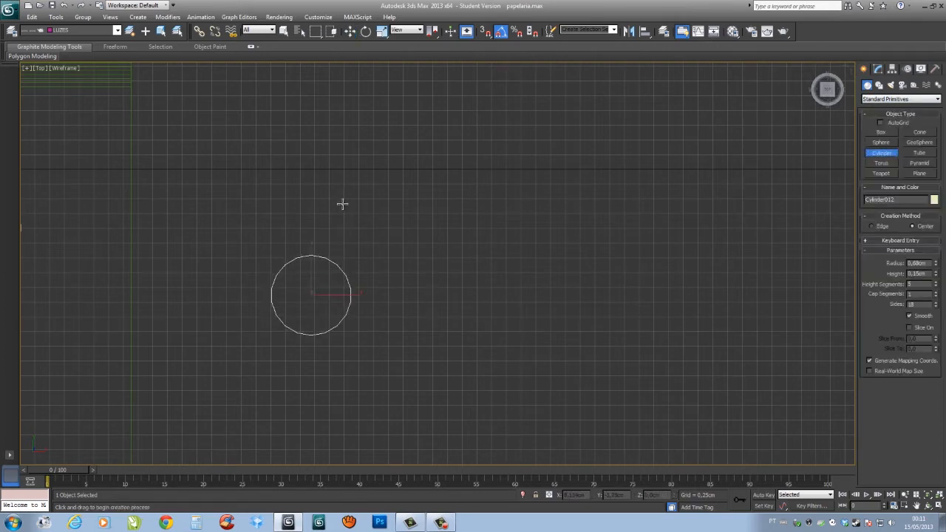
scroll(355, 297, up, 5)
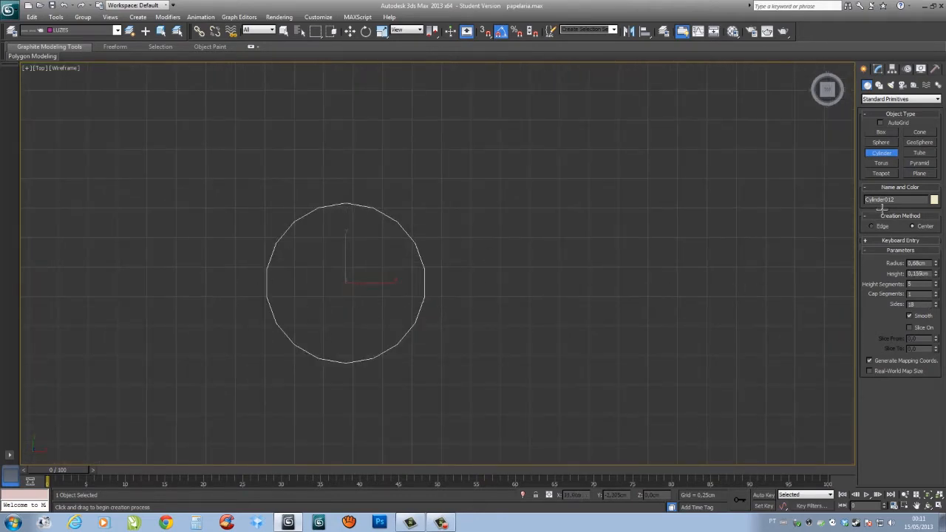
scroll(354, 246, up, 2)
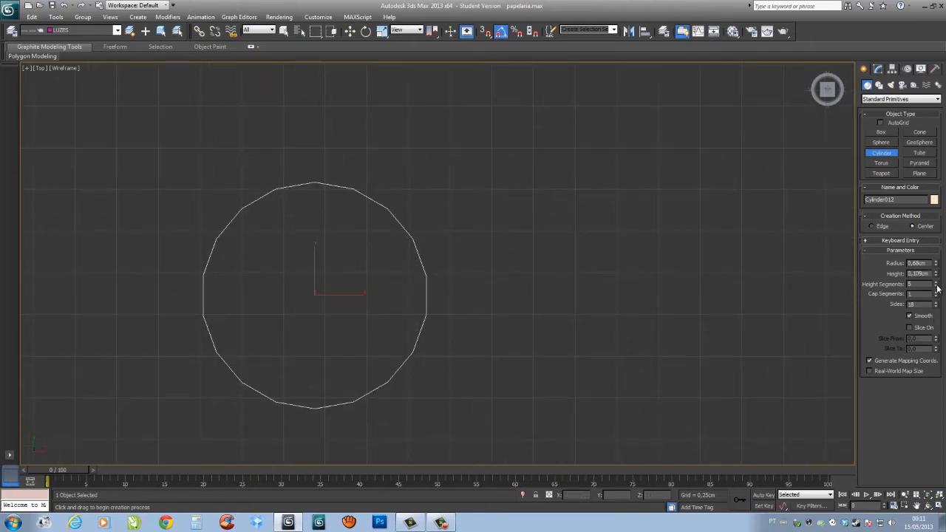
Step: Flatten the cylinder into a thin disc with a height of 0.005 cm and 55 sides, viewed in perspective without the grid
alt+middle_drag(681, 286, 390, 311)
key(g)
key(p)
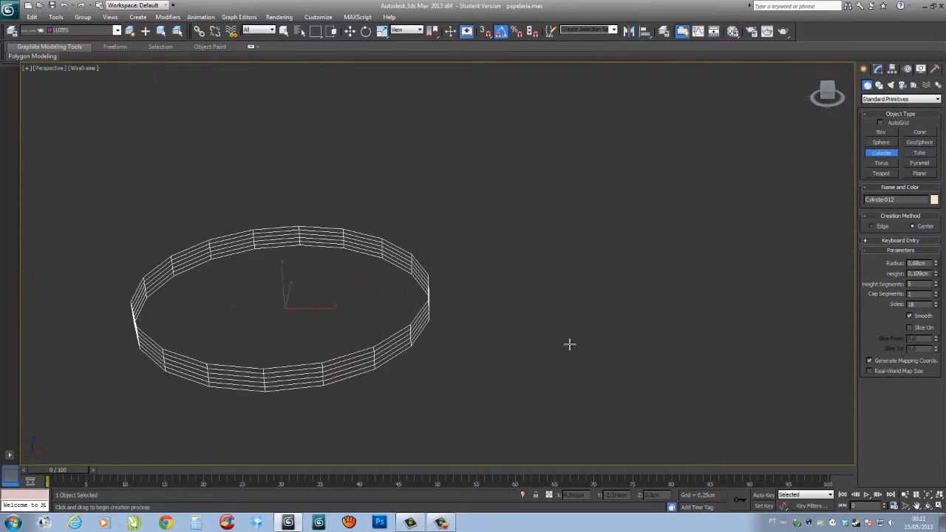
drag(936, 275, 944, 148)
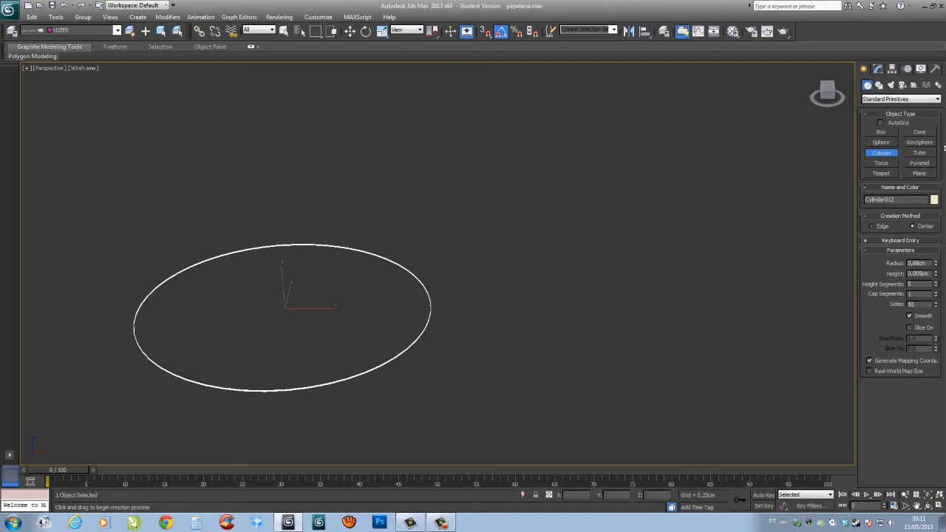
alt+middle_drag(655, 182, 359, 289)
drag(447, 210, 288, 394)
right_click(356, 373)
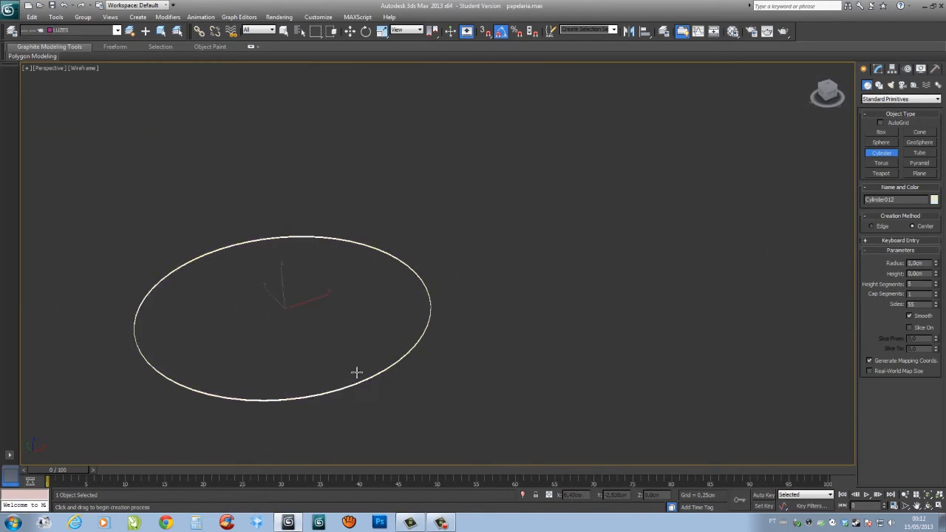
Step: Clone the thin disc in place as an independent copy and scale the clone uniformly to about 18%
click(287, 34)
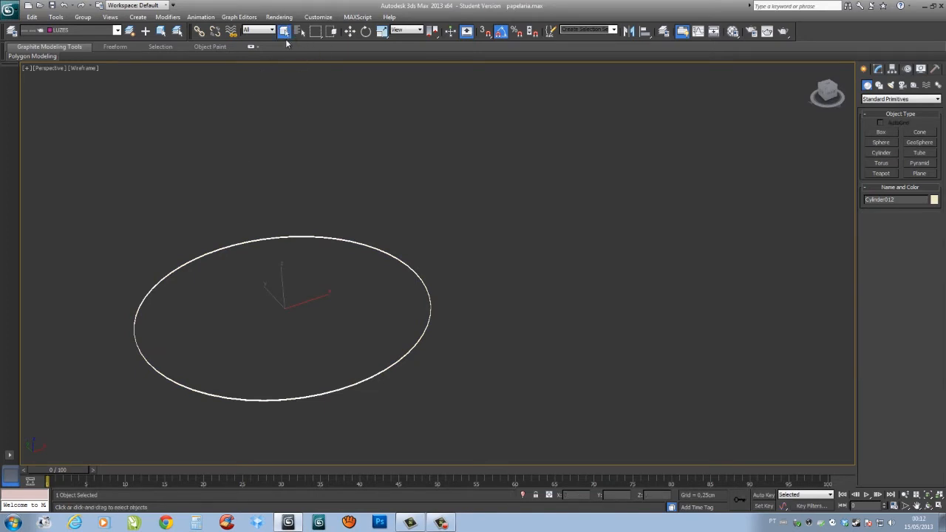
middle_drag(460, 270, 466, 260)
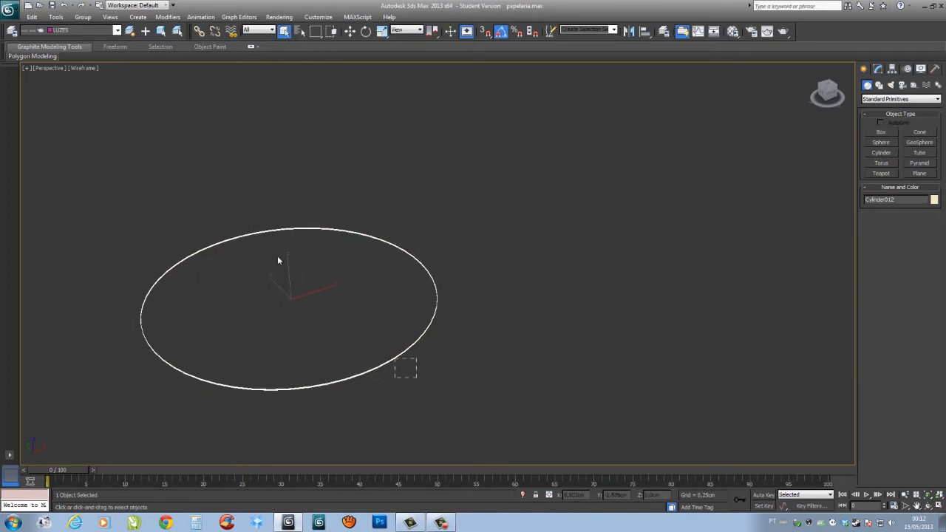
drag(483, 231, 108, 466)
key(ctrl+v)
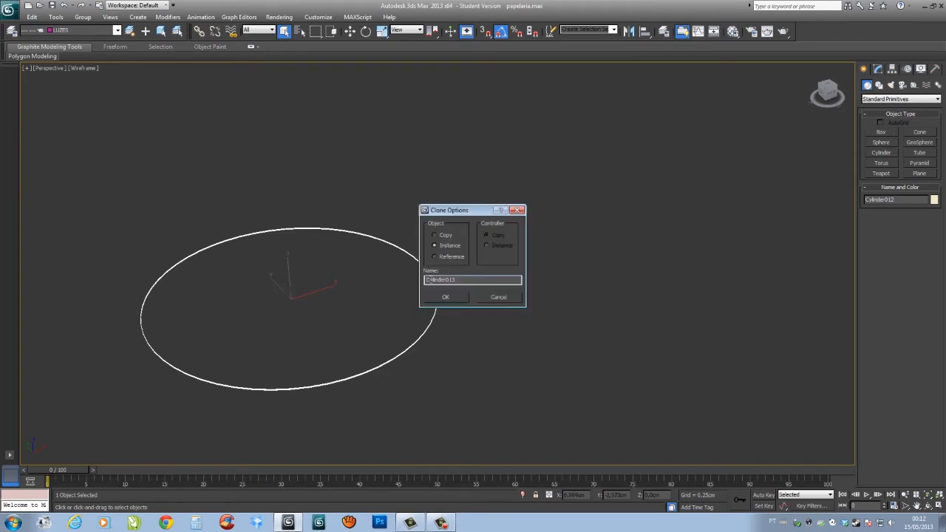
click(444, 298)
mouse_move(399, 285)
middle_down()
mouse_move(388, 291)
mouse_move(431, 326)
middle_up()
key(r)
drag(302, 290, 306, 522)
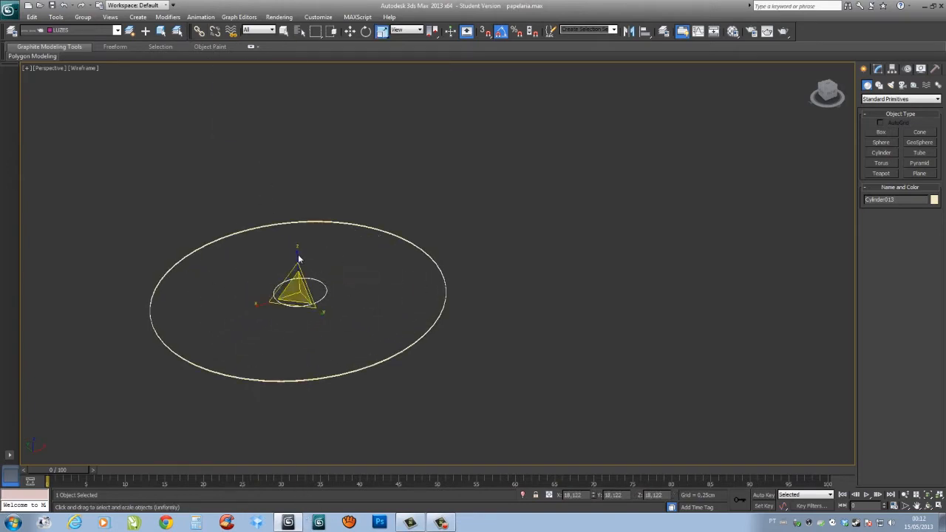
Step: Set the small cylinder's height to about 1.742 cm and lower it to about Z -0.198 cm through the disc
alt+middle_drag(321, 299, 467, 328)
alt+middle_drag(290, 303, 255, 297)
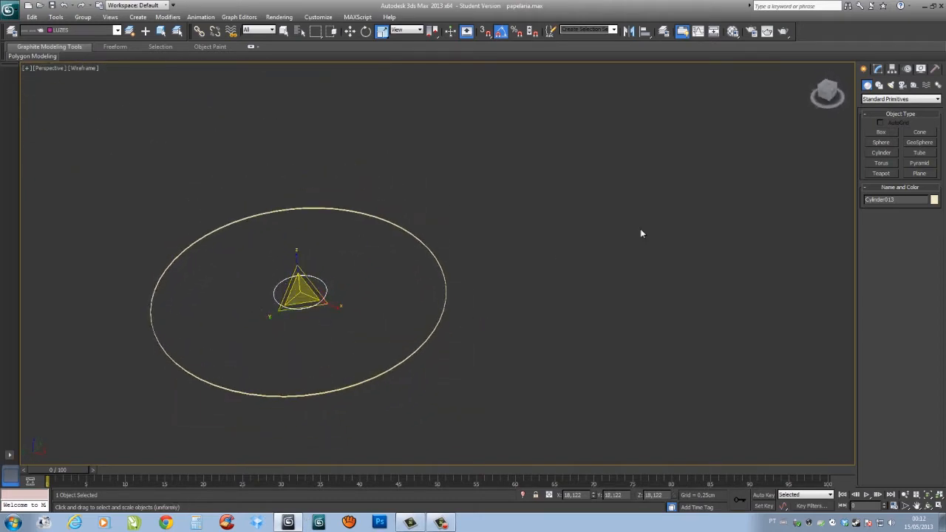
click(878, 69)
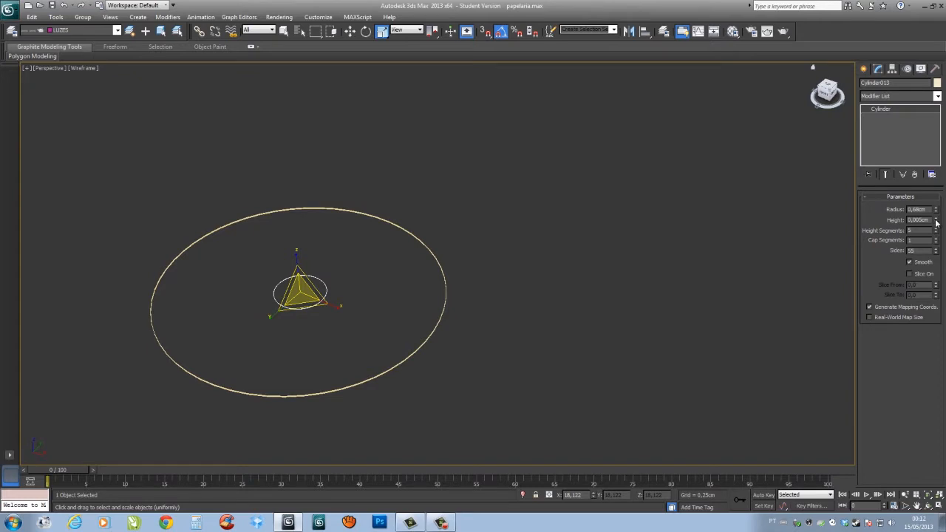
drag(936, 224, 884, 40)
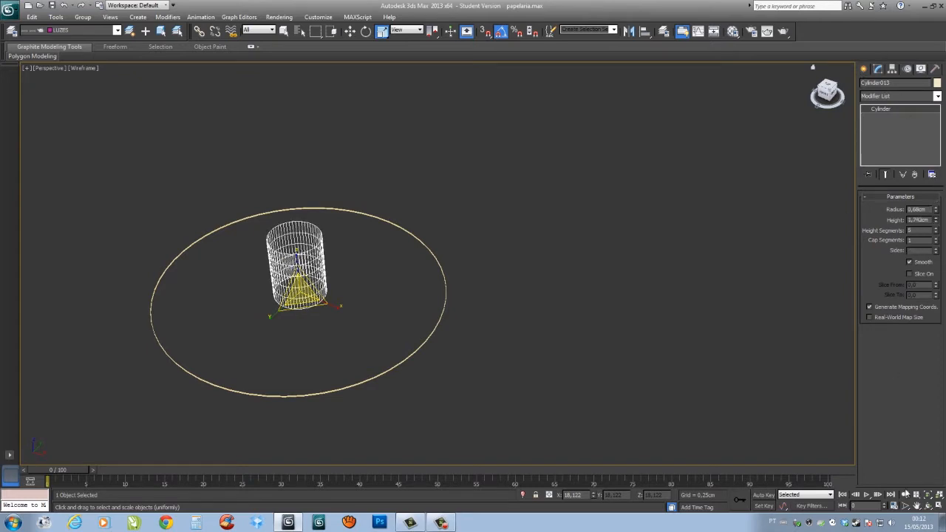
key(w)
alt+middle_drag(212, 327, 242, 272)
drag(298, 269, 303, 302)
alt+middle_drag(303, 302, 358, 317)
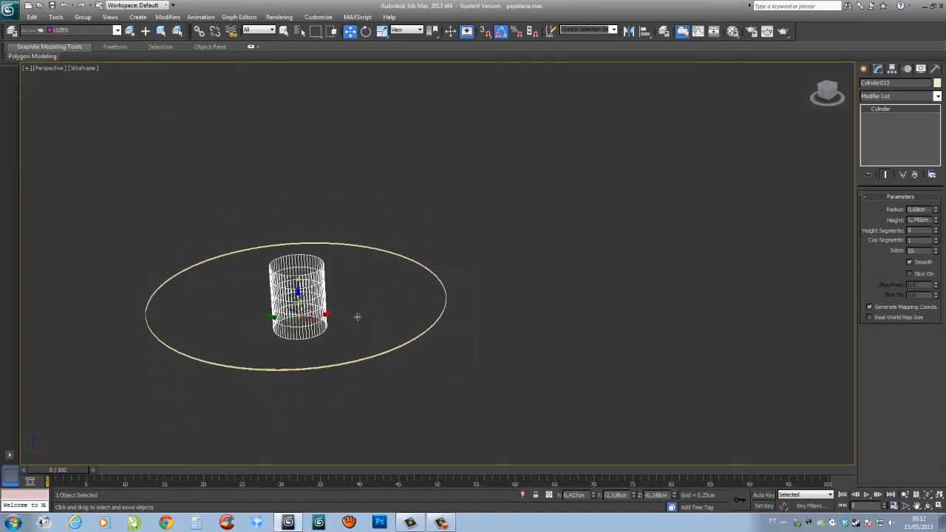
click(486, 303)
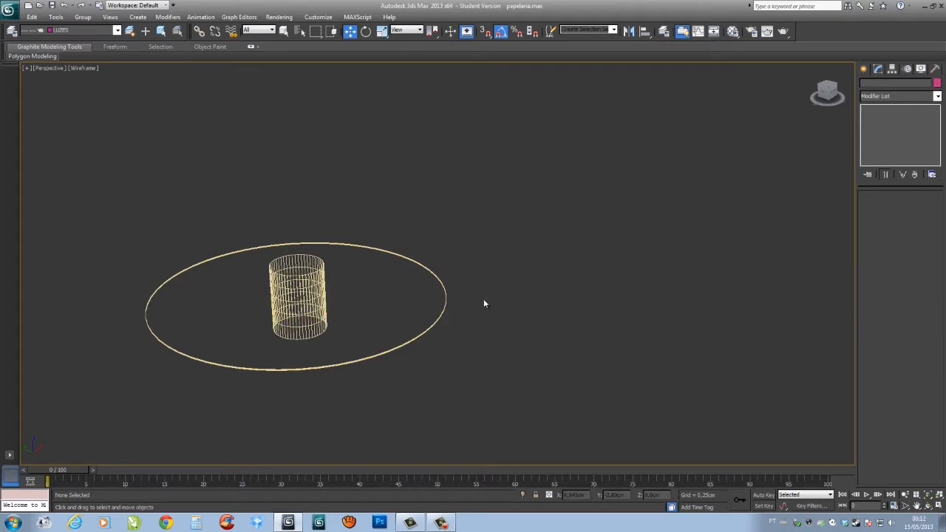
Step: Cut the disc's central hole with a Boolean Subtraction (A-B), using the large disc as operand A and the small cylinder as operand B
middle_drag(423, 295, 373, 293)
scroll(428, 292, up, 3)
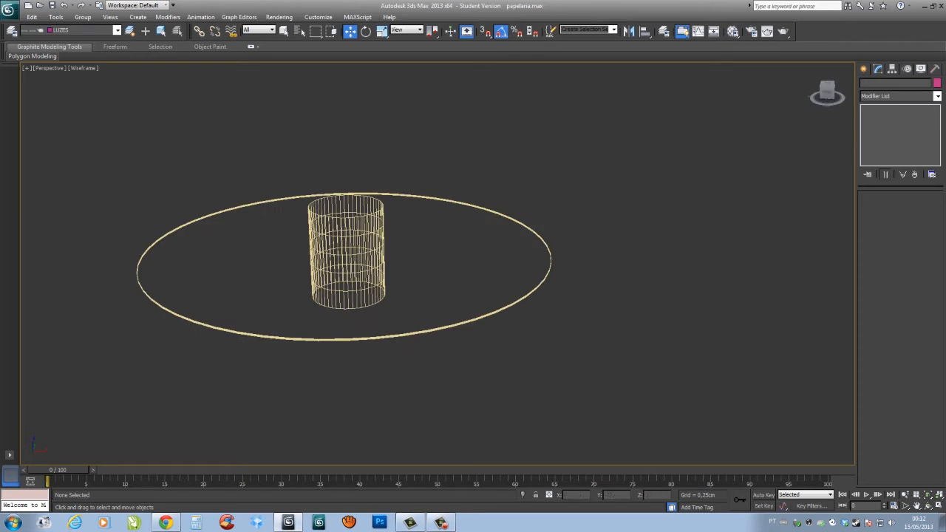
alt+middle_drag(440, 245, 591, 289)
click(418, 258)
click(592, 289)
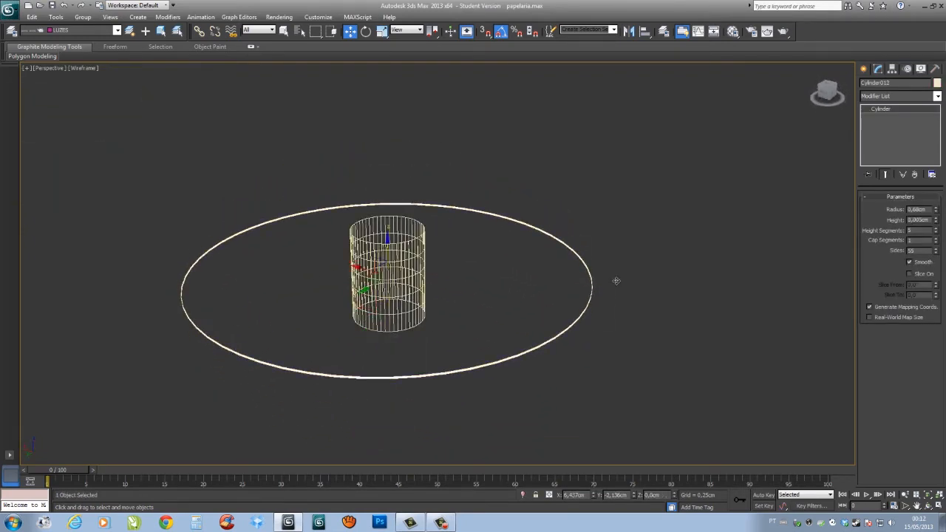
alt+middle_drag(475, 296, 632, 258)
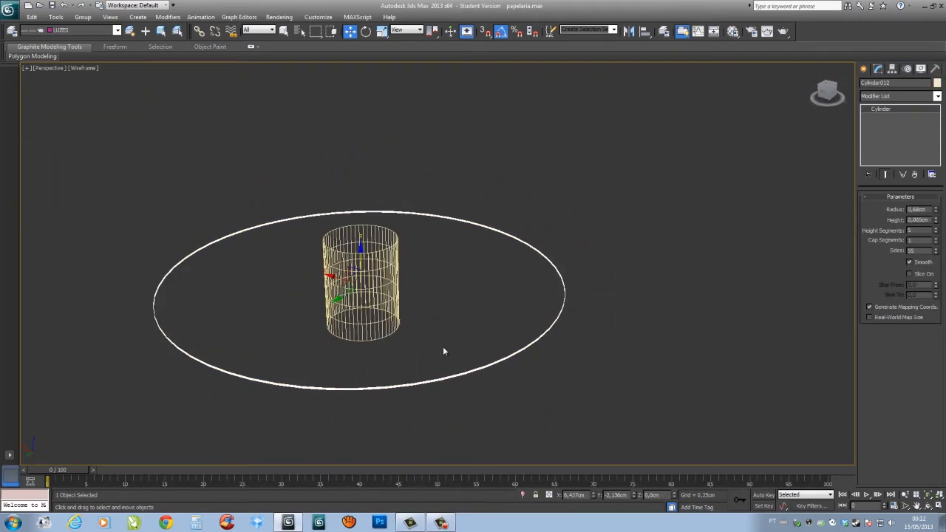
alt+middle_drag(411, 286, 518, 288)
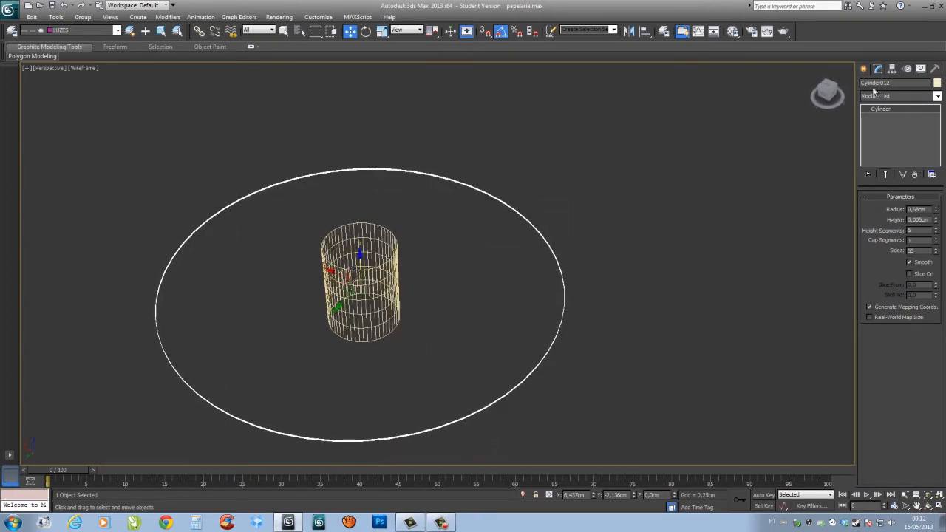
click(866, 70)
click(887, 101)
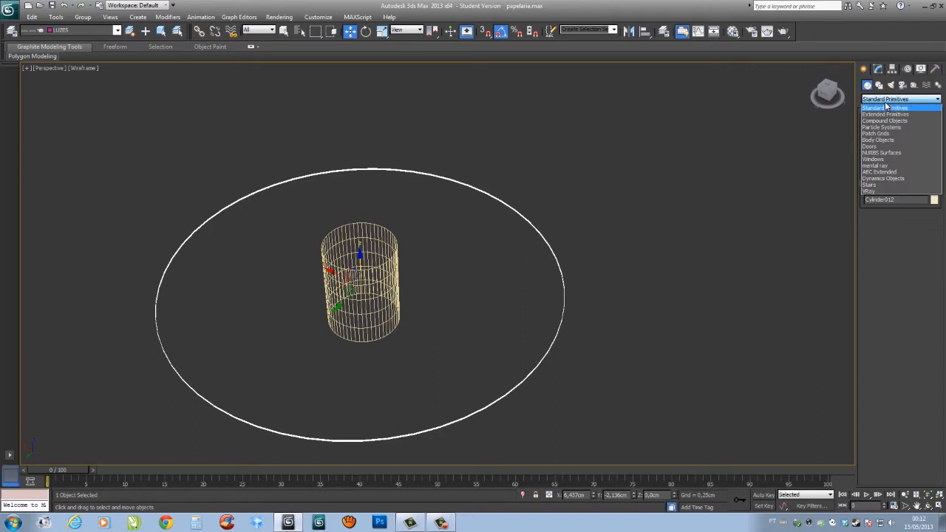
click(893, 121)
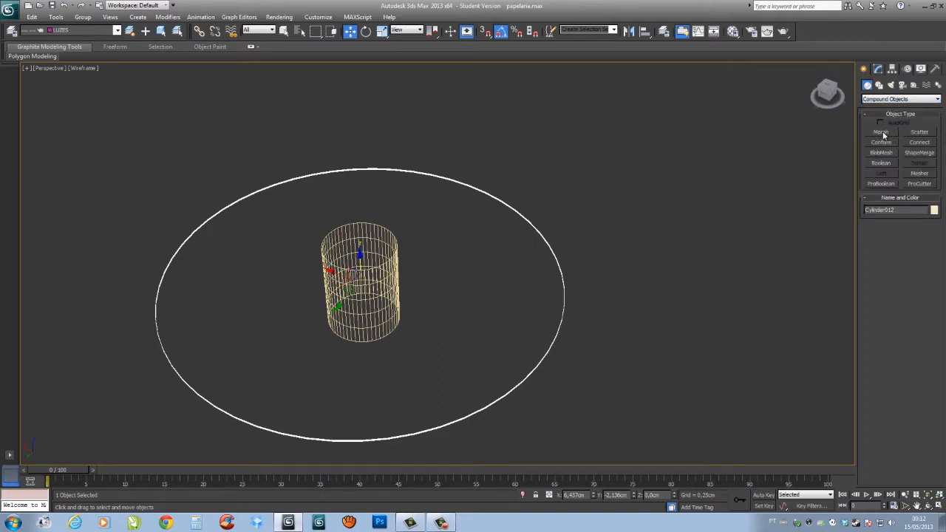
click(886, 165)
middle_drag(464, 290, 562, 254)
alt+middle_drag(745, 354, 702, 356)
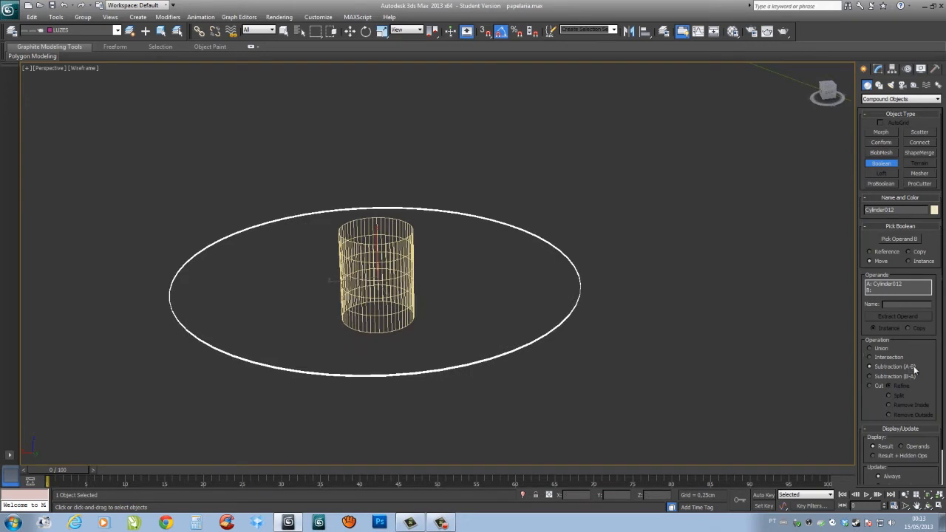
alt+middle_drag(565, 325, 564, 331)
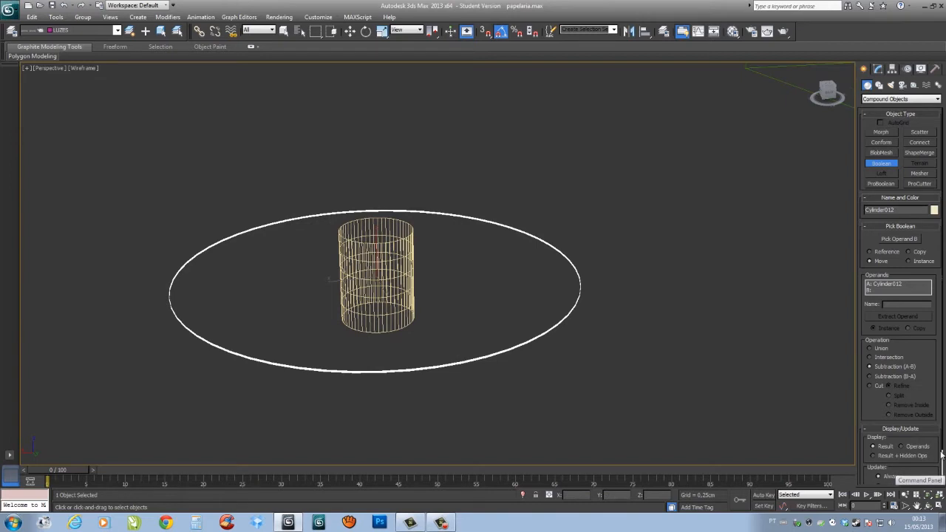
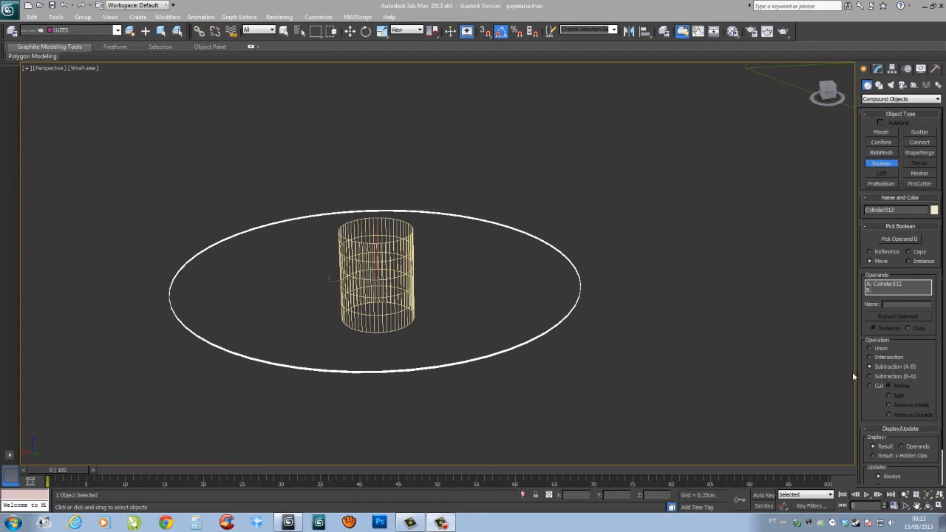
mouse_move(494, 266)
alt+middle_down()
mouse_move(446, 274)
mouse_move(478, 270)
alt+middle_up()
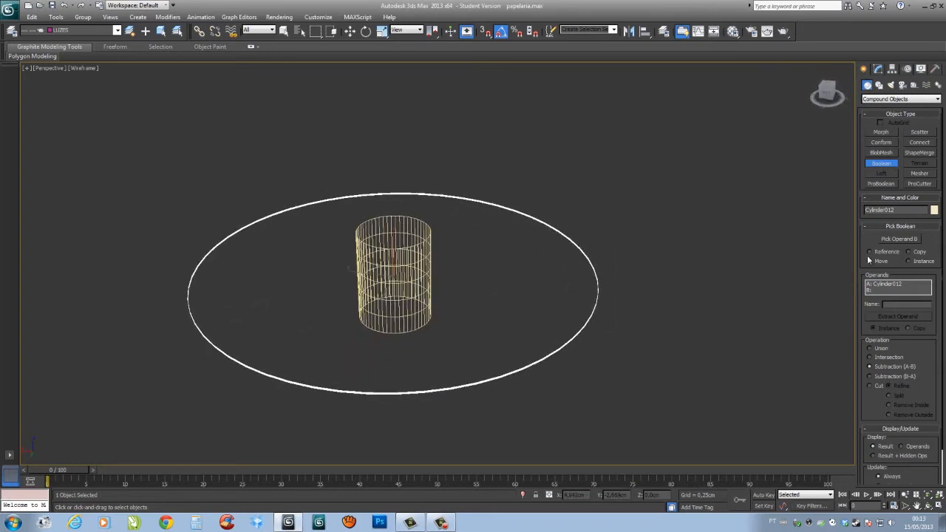
click(902, 239)
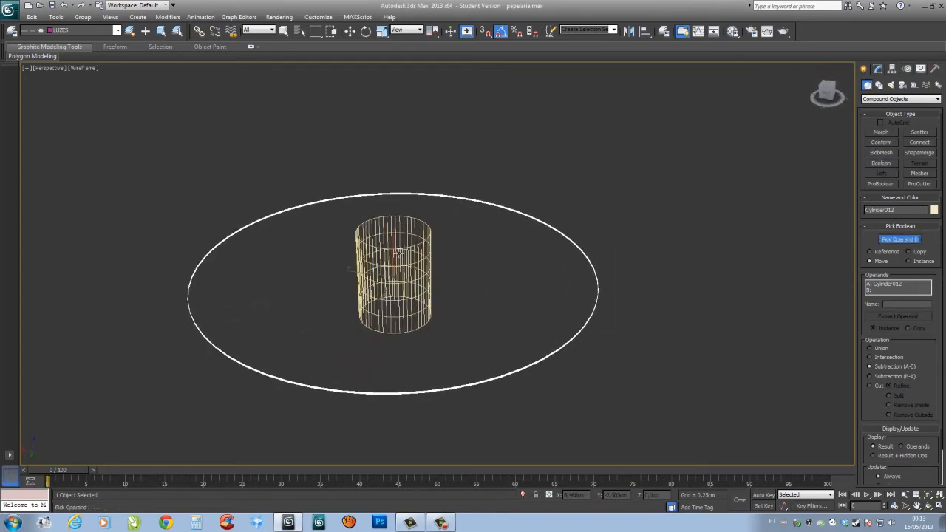
click(398, 253)
alt+middle_drag(422, 255, 522, 265)
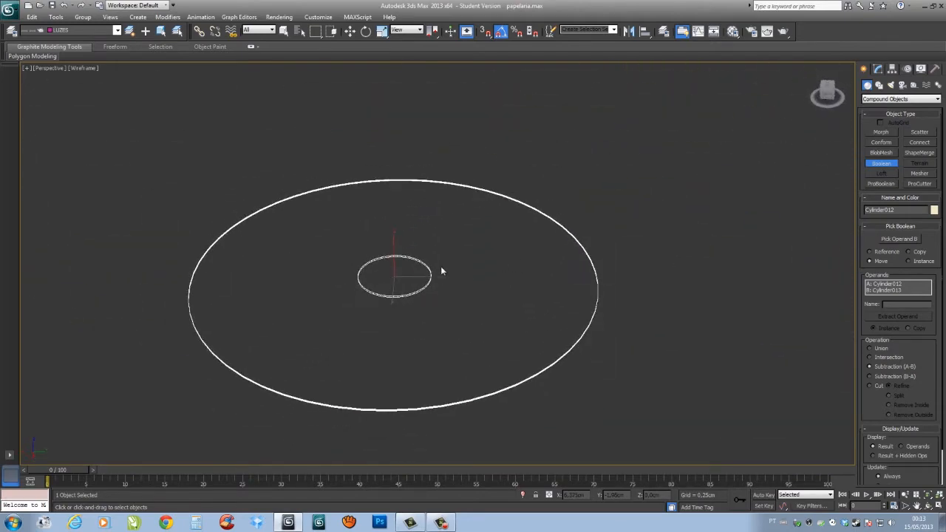
Step: Show all four viewports and move the holed disc along X to about -0.21 cm, in front of the objects in the room
key(alt+w)
mouse_move(585, 332)
alt+middle_down()
mouse_move(546, 307)
mouse_move(650, 332)
mouse_move(585, 360)
alt+middle_up()
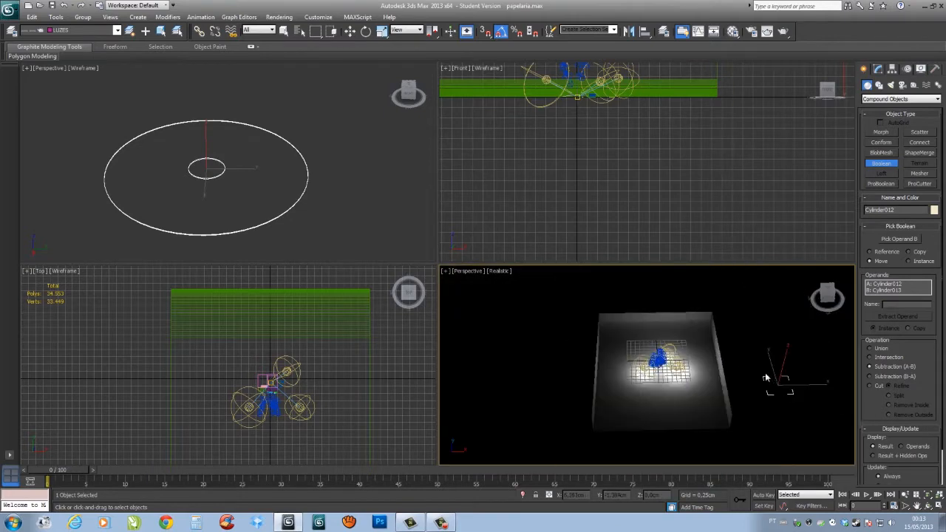
alt+middle_drag(765, 379, 707, 360)
key(w)
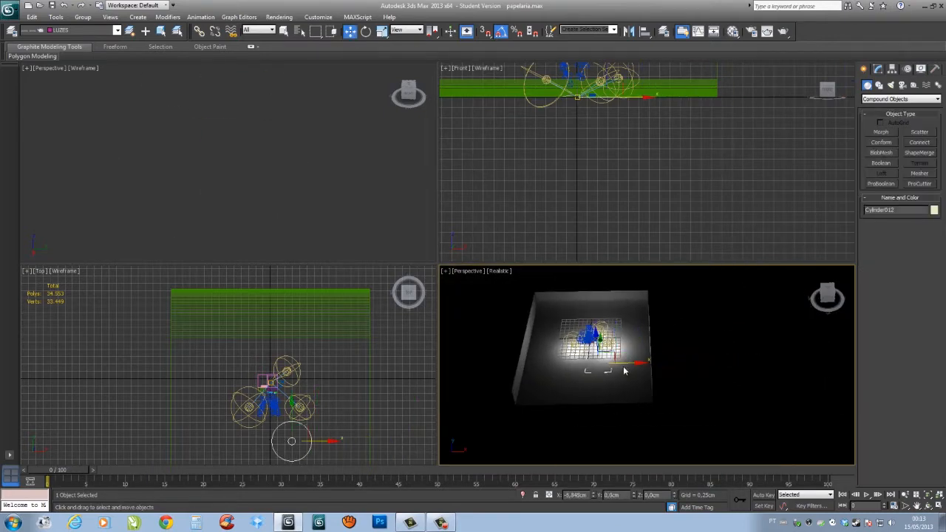
scroll(625, 371, up, 10)
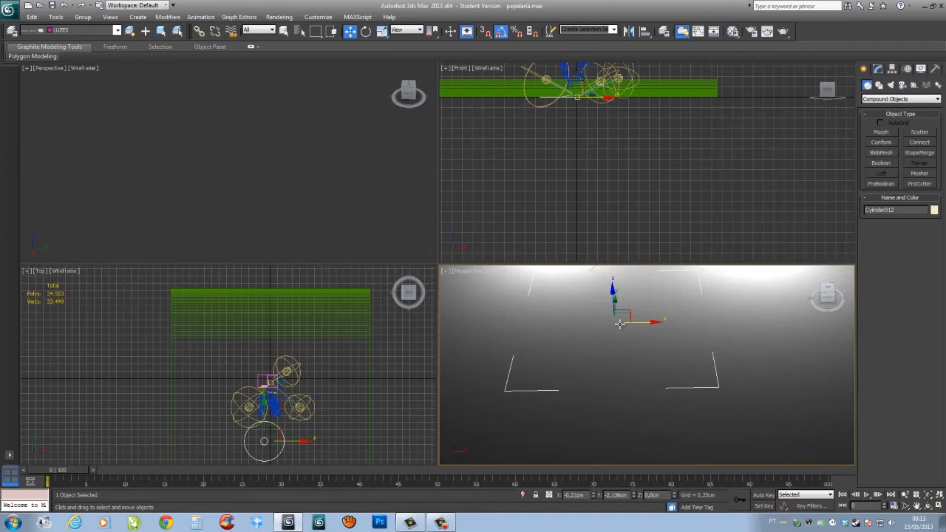
Step: Raise the disc above the floor to about Z 0.087 cm and frame it closely in the realistic perspective view
scroll(613, 298, down, 6)
alt+middle_drag(618, 310, 637, 347)
scroll(636, 347, up, 5)
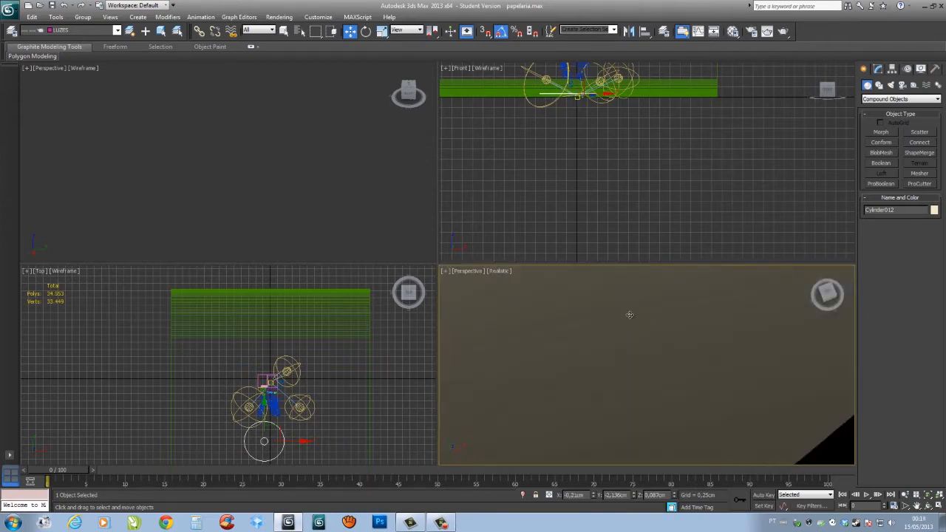
scroll(678, 386, down, 4)
mouse_move(678, 386)
alt+middle_down()
mouse_move(687, 379)
mouse_move(631, 363)
alt+middle_up()
scroll(681, 388, up, 3)
mouse_move(753, 405)
alt+middle_down()
mouse_move(755, 390)
mouse_move(644, 347)
alt+middle_up()
mouse_move(634, 385)
alt+middle_down()
mouse_move(636, 371)
mouse_move(641, 394)
mouse_move(661, 400)
mouse_move(634, 399)
mouse_move(635, 364)
mouse_move(609, 367)
mouse_move(651, 342)
mouse_move(603, 359)
alt+middle_up()
scroll(629, 369, up, 3)
scroll(620, 359, down, 3)
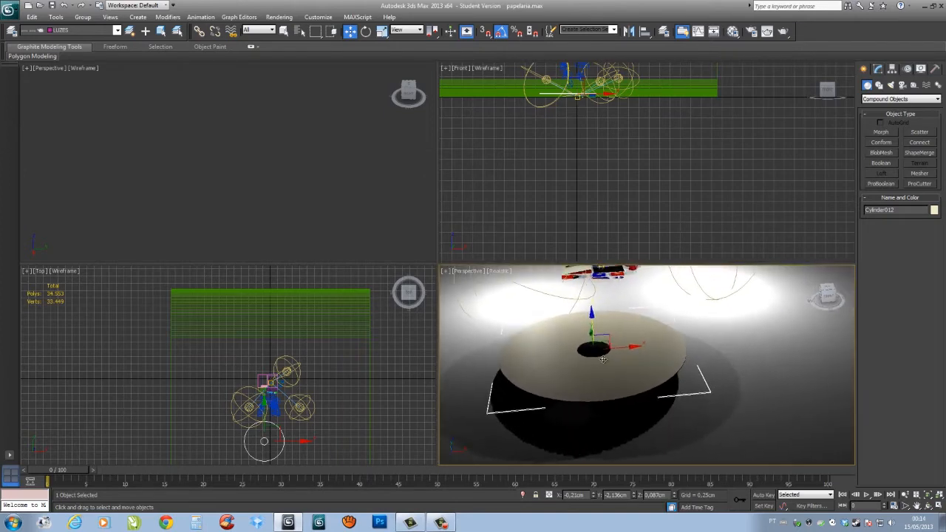
Step: Name the diffuse bitmap map of the 07 - Default material "CD VERSO" in the Material Editor
key(m)
drag(710, 70, 783, 65)
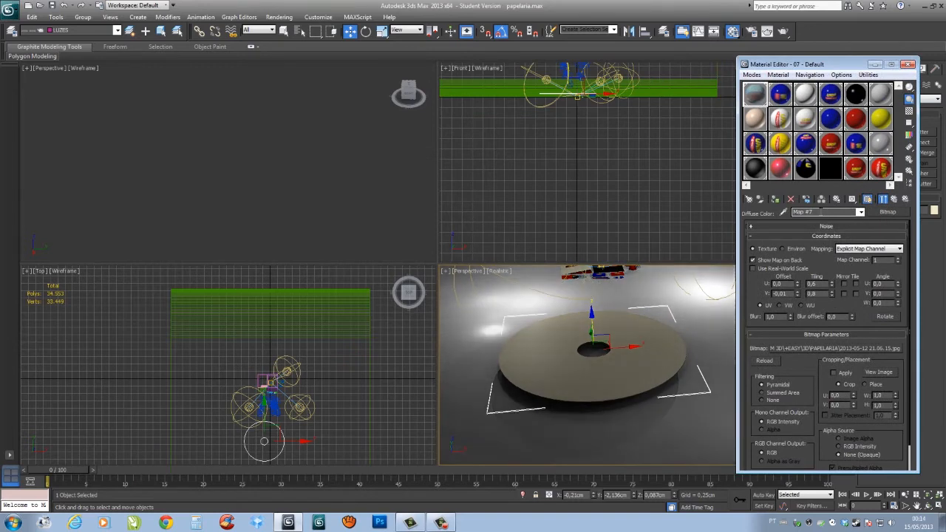
text(CD VERSO)
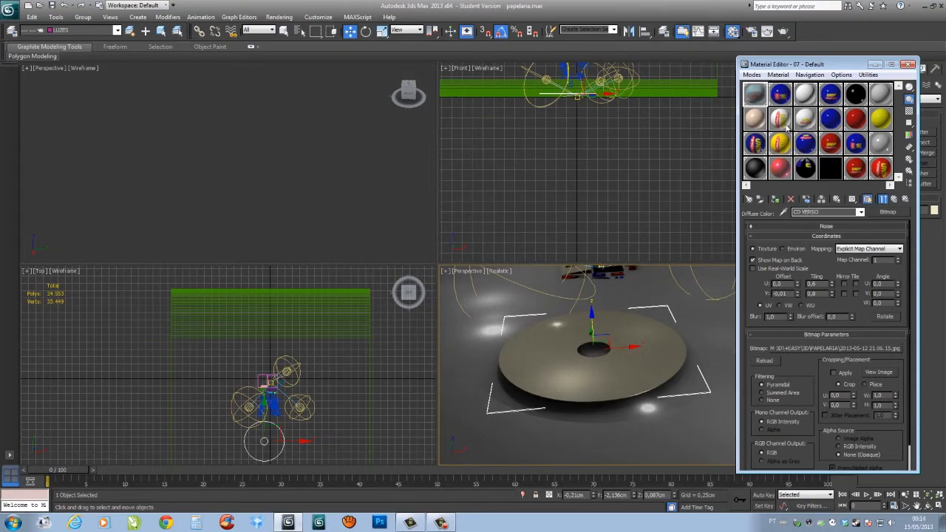
Step: Apply the 07 - Default material with the CD VERSO map to the whole disc
click(861, 142)
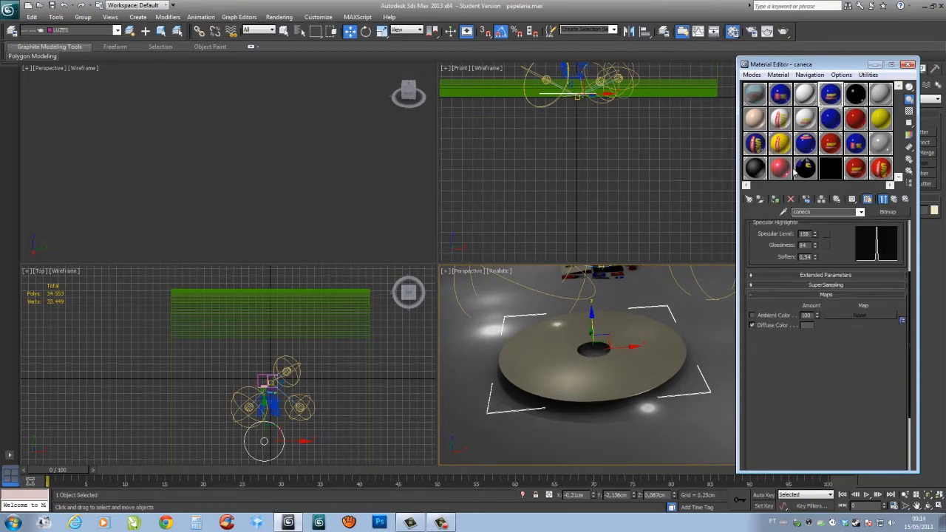
click(751, 145)
click(809, 148)
click(780, 95)
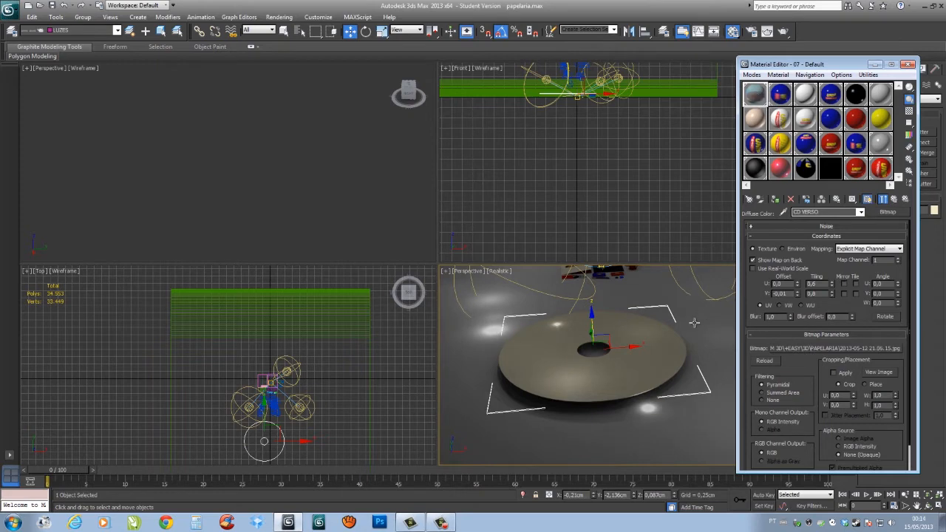
click(654, 346)
middle_drag(672, 331, 651, 336)
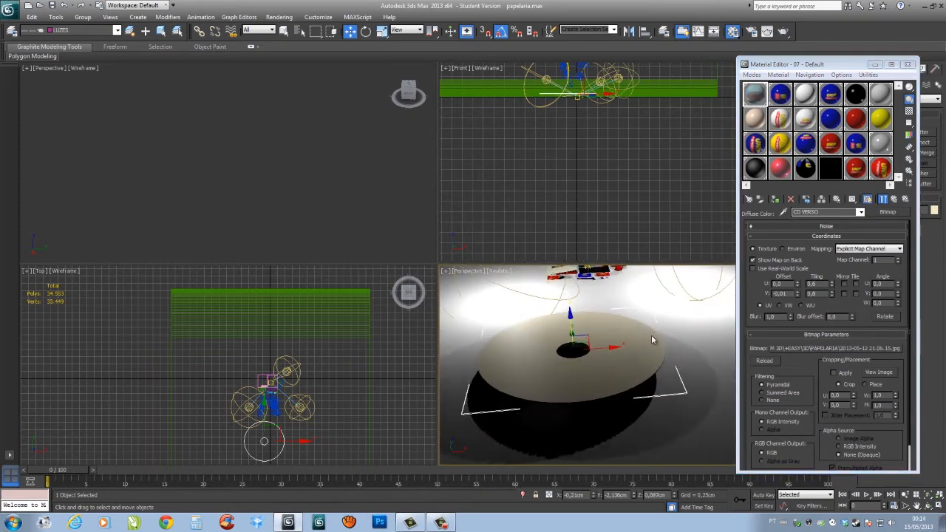
drag(752, 111, 636, 361)
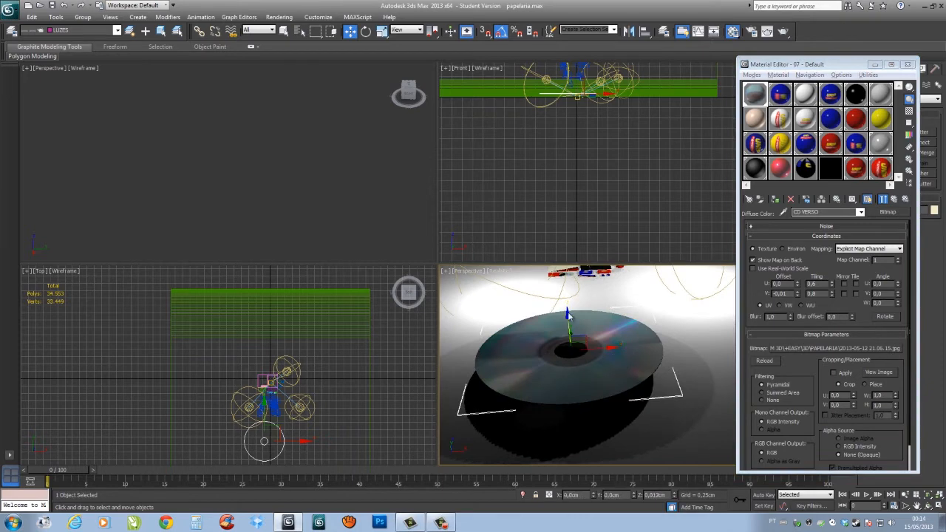
Step: Raise the disc to about Z 0.35 cm and close the Material Editor
drag(568, 324, 568, 322)
alt+middle_drag(559, 354, 585, 354)
drag(823, 64, 751, 89)
click(880, 69)
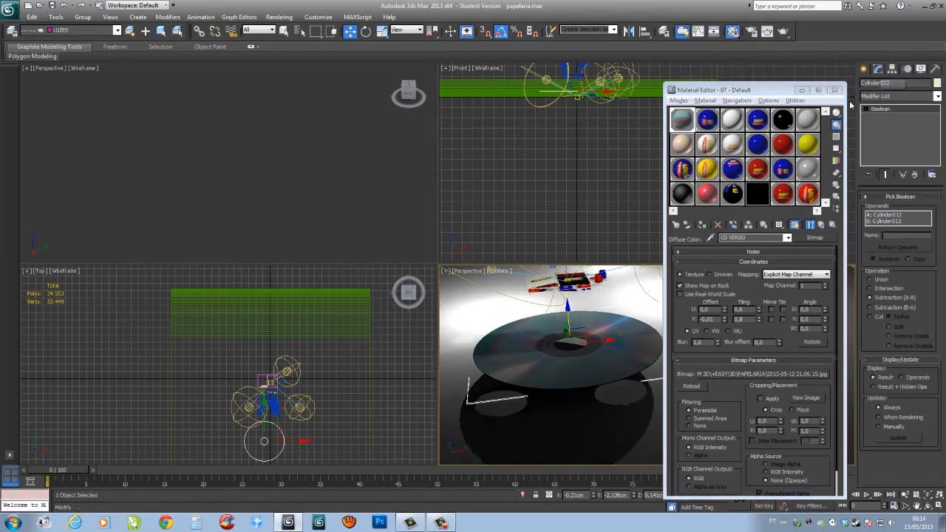
alt+middle_drag(544, 344, 567, 333)
drag(569, 328, 569, 300)
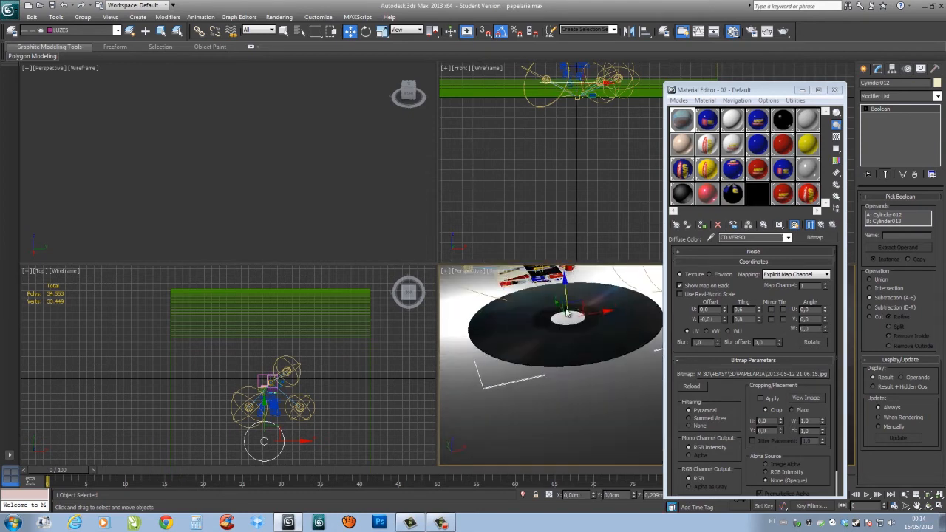
alt+middle_drag(569, 300, 568, 314)
click(833, 92)
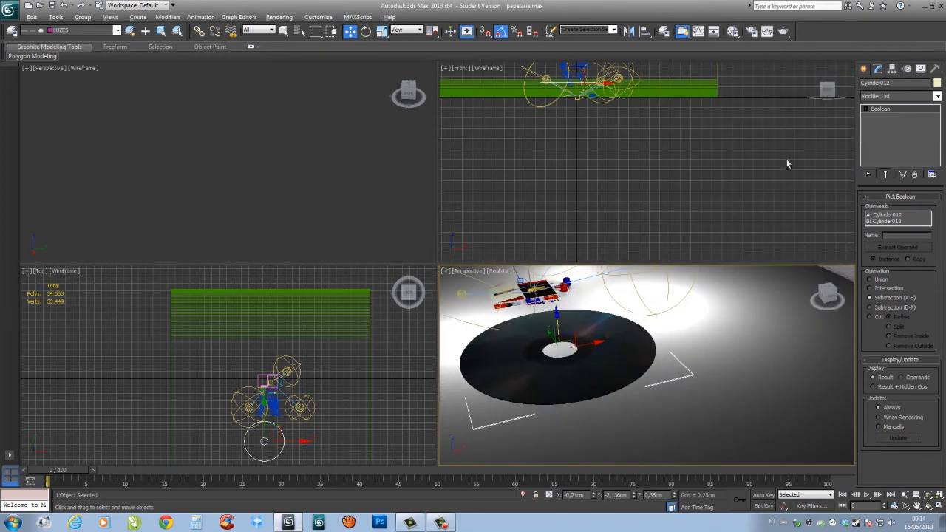
Step: Maximize the perspective viewport and display the scene with edged faces
key(alt+w)
scroll(447, 314, down, 2)
key(F3)
key(F3)
key(F4)
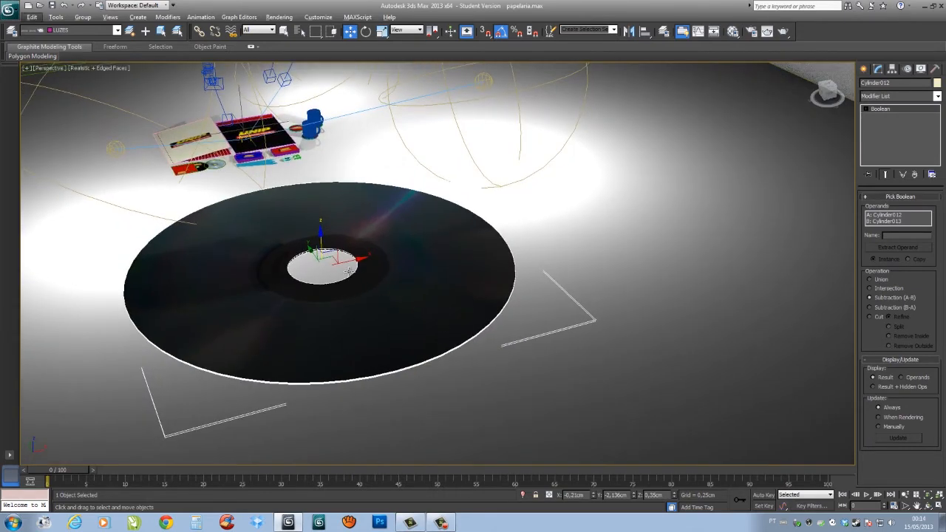
Step: Try rotating the disc about its X axis to turn its face
key(e)
drag(333, 262, 292, 184)
drag(316, 256, 330, 240)
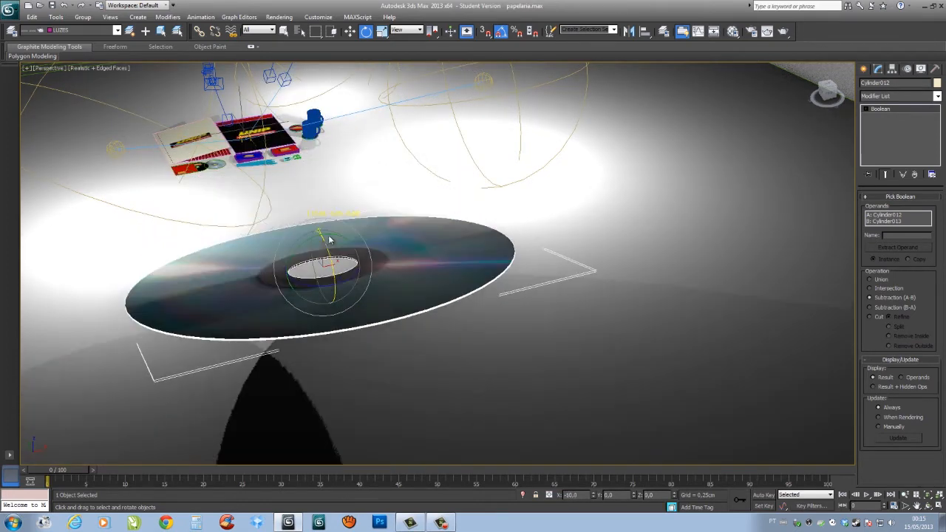
drag(337, 274, 370, 343)
Step: Undo the disc's rotations, height changes and whole-object material assignment, and reopen the Material Editor
key(ctrl+z)
key(ctrl+z)
key(ctrl+z)
key(ctrl+z)
middle_drag(367, 284, 358, 265)
key(m)
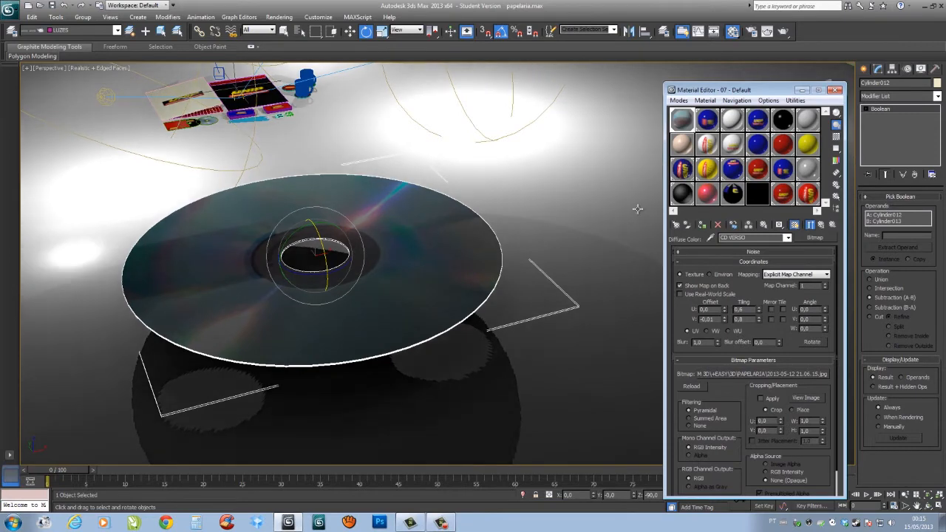
key(ctrl+z)
key(ctrl+z)
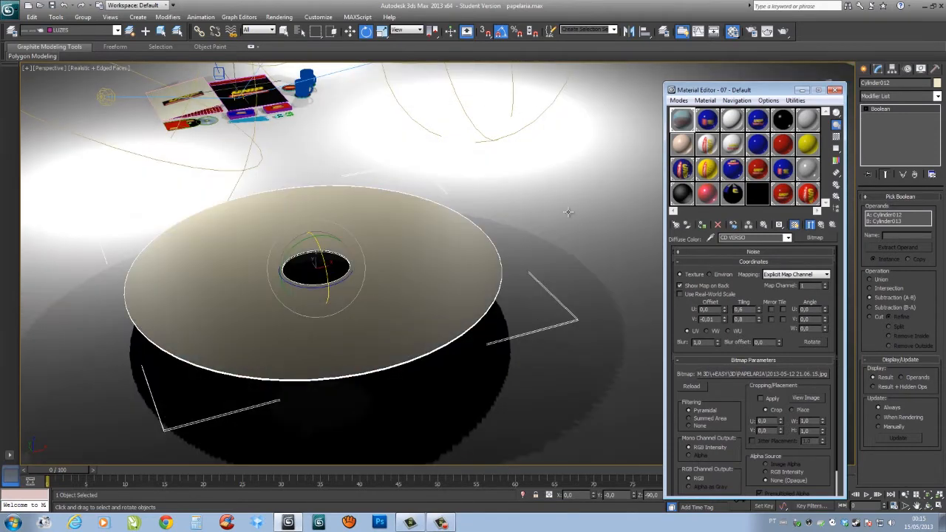
Step: Convert the holed disc from a Boolean object to an Editable Poly
alt+middle_drag(447, 268, 581, 210)
right_click(374, 283)
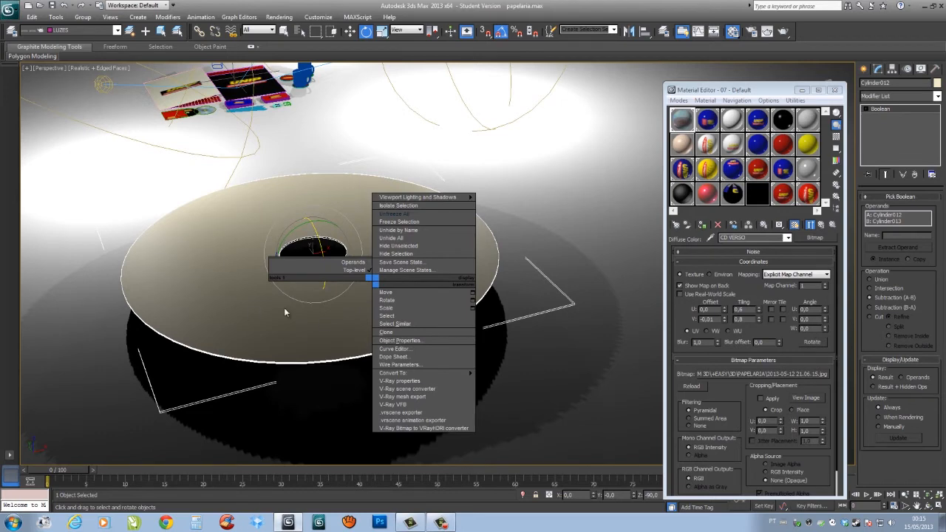
mouse_move(458, 379)
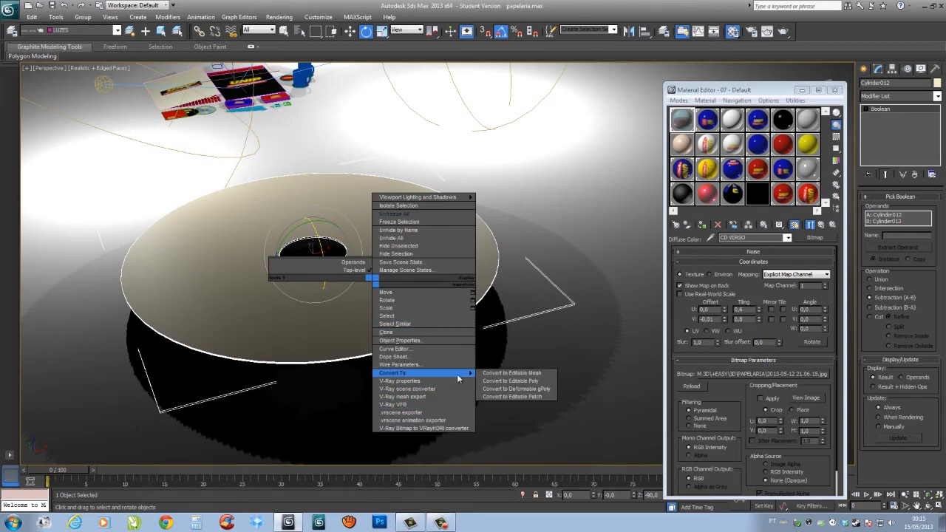
click(527, 381)
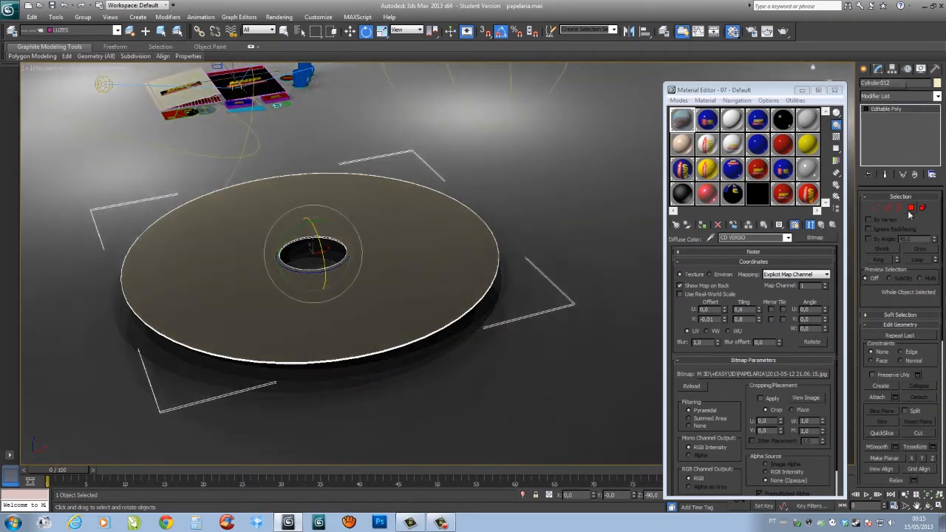
Step: Select the disc's upper face polygon and assign the 07 - Default material with the CD VERSO map to it
click(912, 208)
click(464, 281)
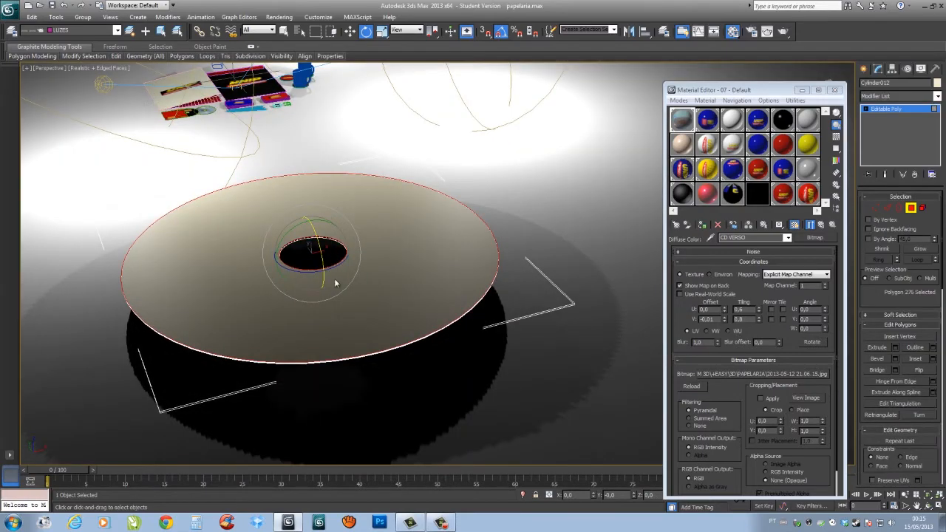
alt+middle_drag(376, 284, 386, 265)
alt+middle_drag(500, 200, 650, 152)
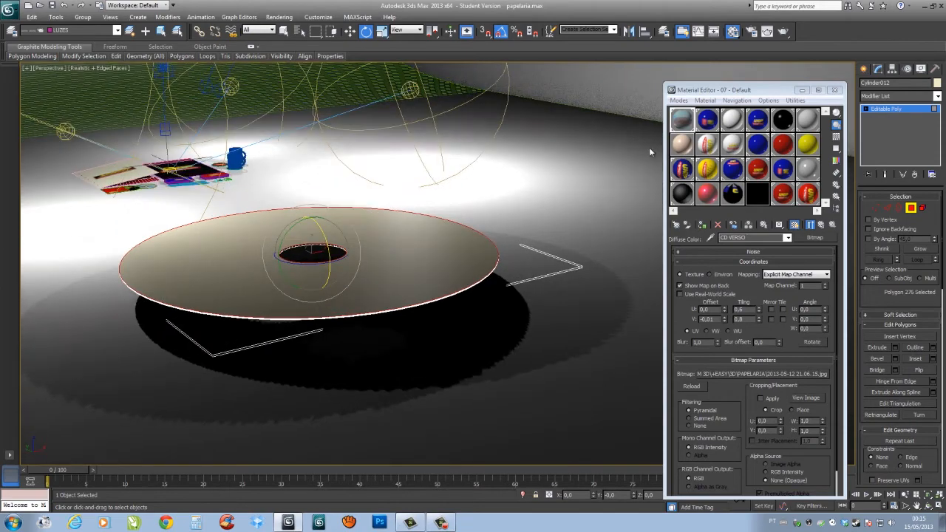
click(703, 224)
Step: Leave polygon editing, move the disc along Y to about -0.49 cm and lower it to about Z 0.1 cm
alt+middle_drag(425, 235, 365, 395)
click(863, 69)
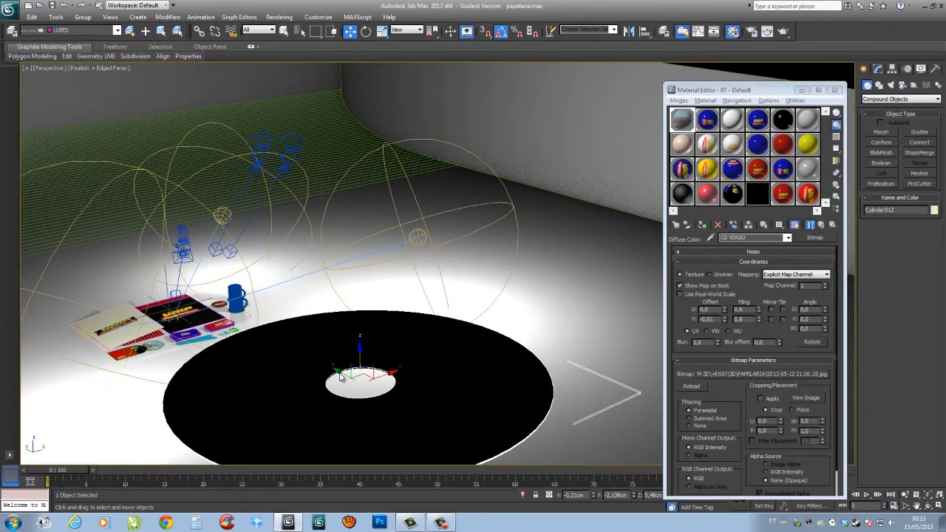
drag(342, 376, 157, 309)
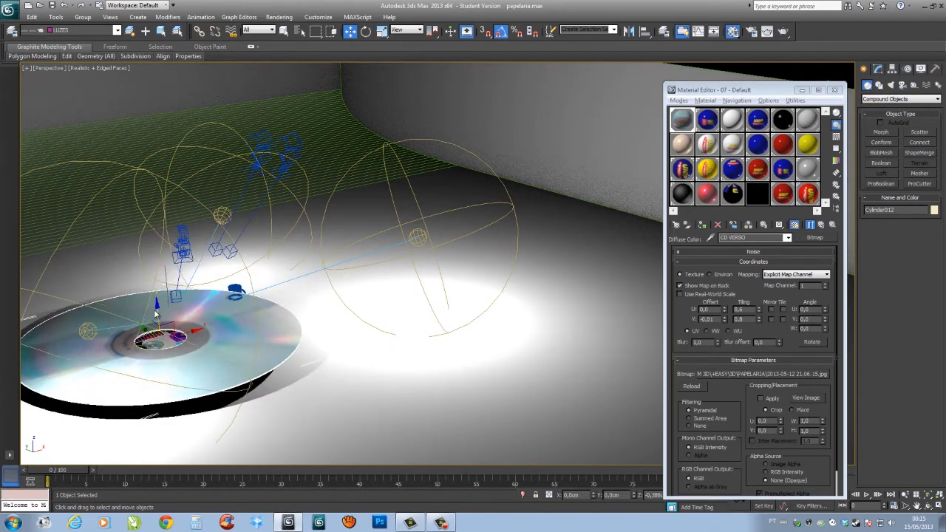
middle_drag(272, 326, 384, 332)
scroll(360, 338, up, 3)
scroll(345, 341, down, 3)
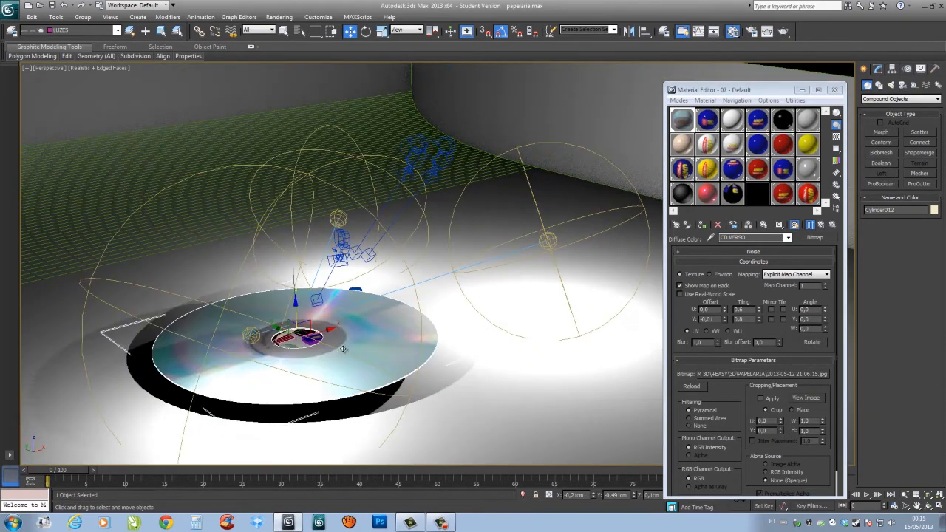
Step: Rotate the disc 5° about Y and move it along Y to about -1.13 cm, in front of the stationery
key(e)
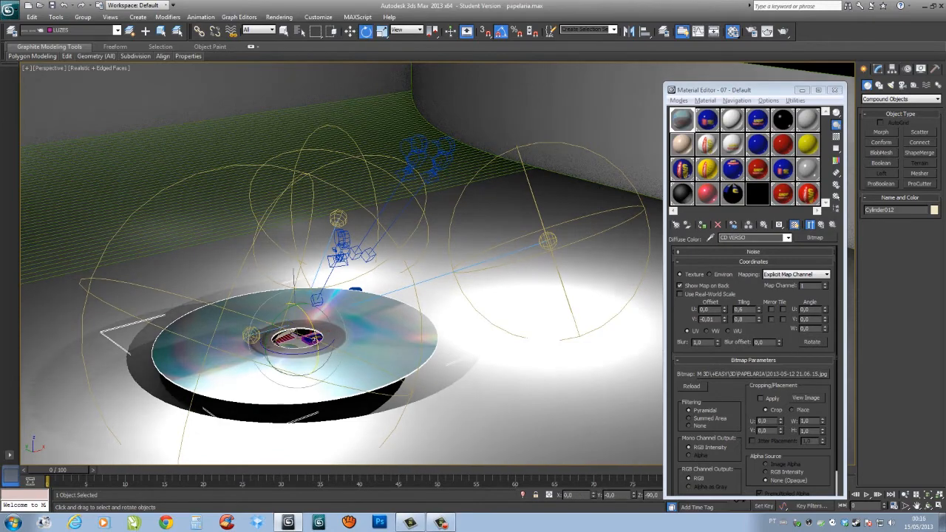
drag(310, 347, 338, 402)
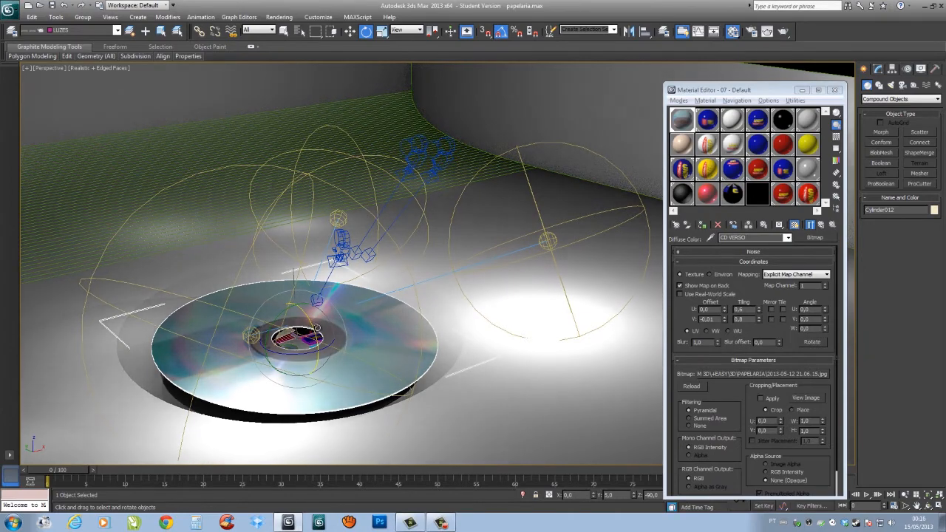
mouse_move(317, 327)
alt+middle_down()
mouse_move(294, 317)
mouse_move(305, 319)
mouse_move(303, 340)
alt+middle_up()
key(w)
drag(301, 358, 381, 343)
middle_drag(382, 347, 371, 338)
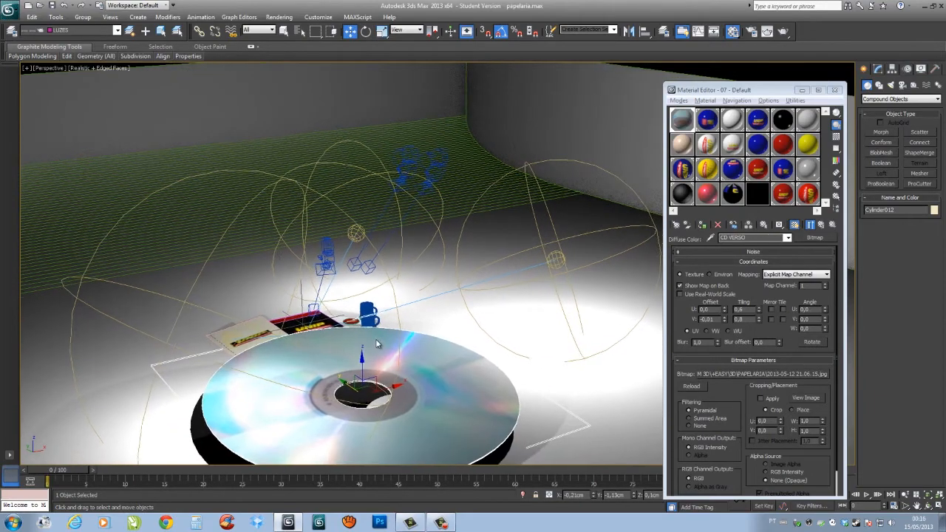
Step: Flip the disc over by 180° and assign the cd material to the polygon of its untextured face
drag(360, 366, 305, 319)
alt+middle_drag(350, 360, 389, 331)
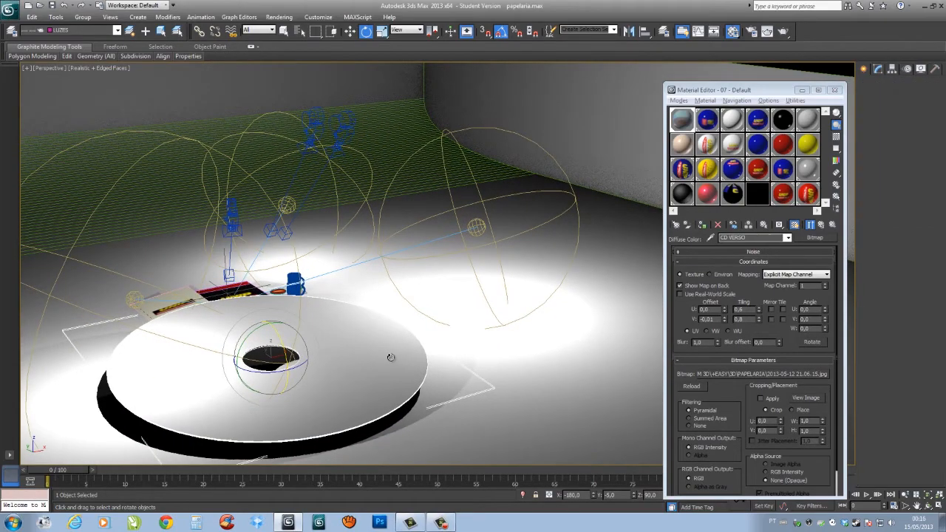
click(373, 358)
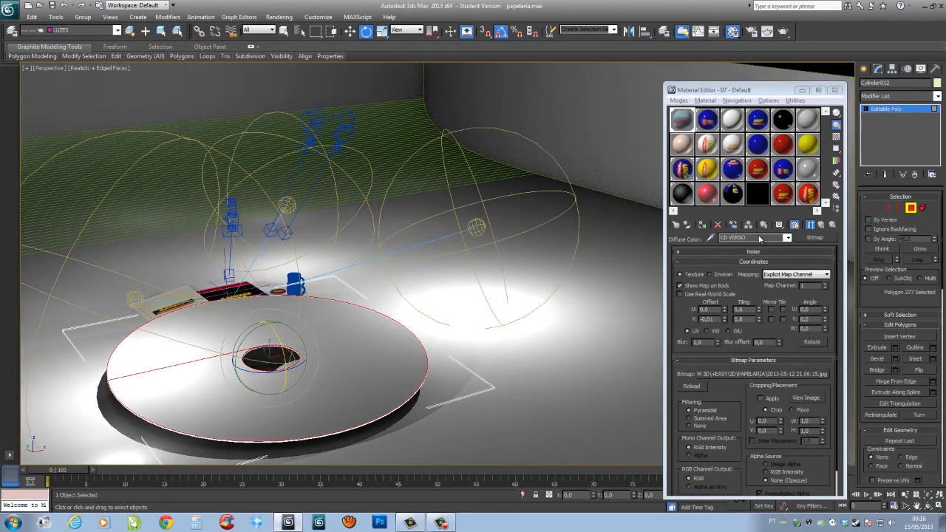
click(731, 169)
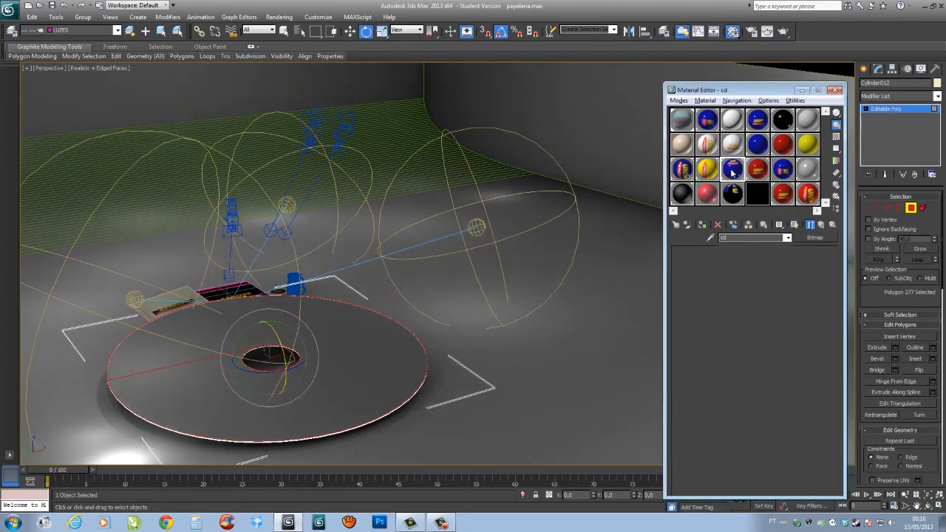
drag(733, 175, 373, 358)
alt+middle_drag(272, 339, 290, 325)
key(w)
drag(290, 325, 425, 350)
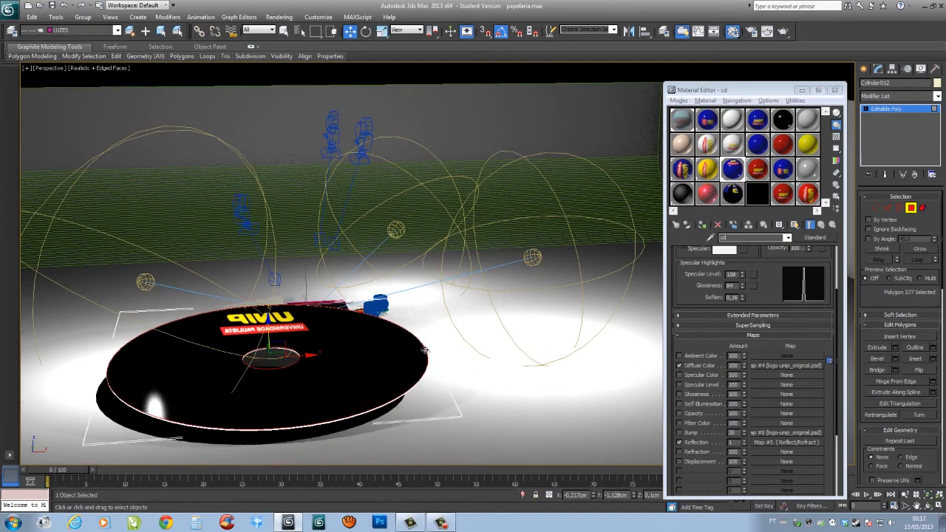
Step: Leave polygon editing, close the Material Editor and add a UVW Map modifier to the disc
click(870, 68)
alt+middle_drag(366, 296, 306, 323)
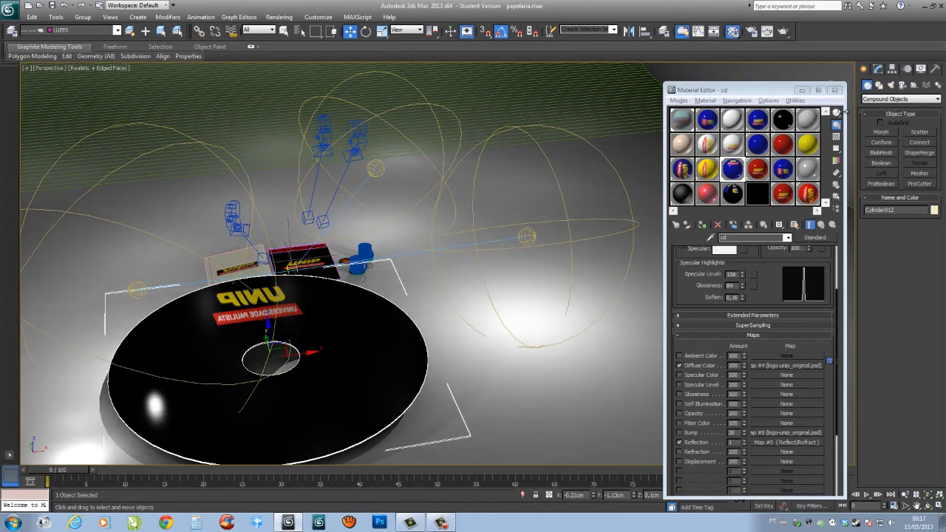
key(m)
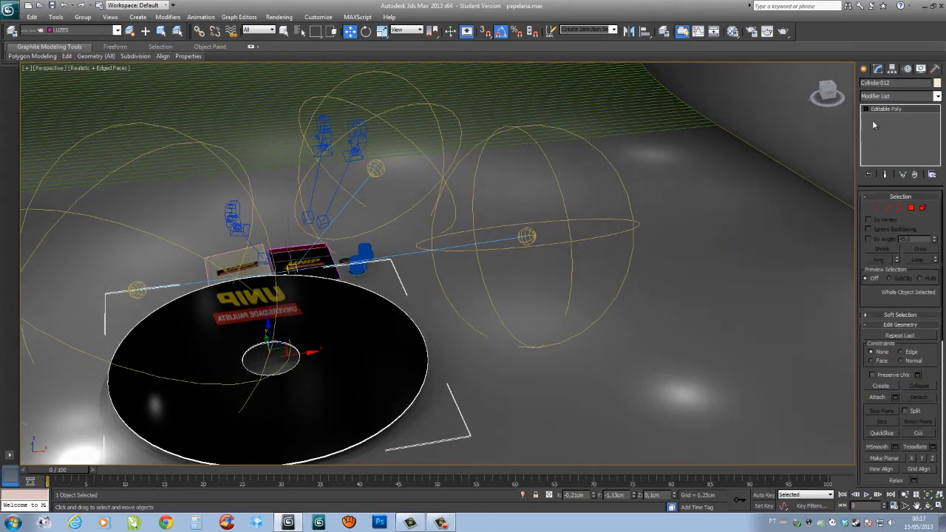
click(922, 97)
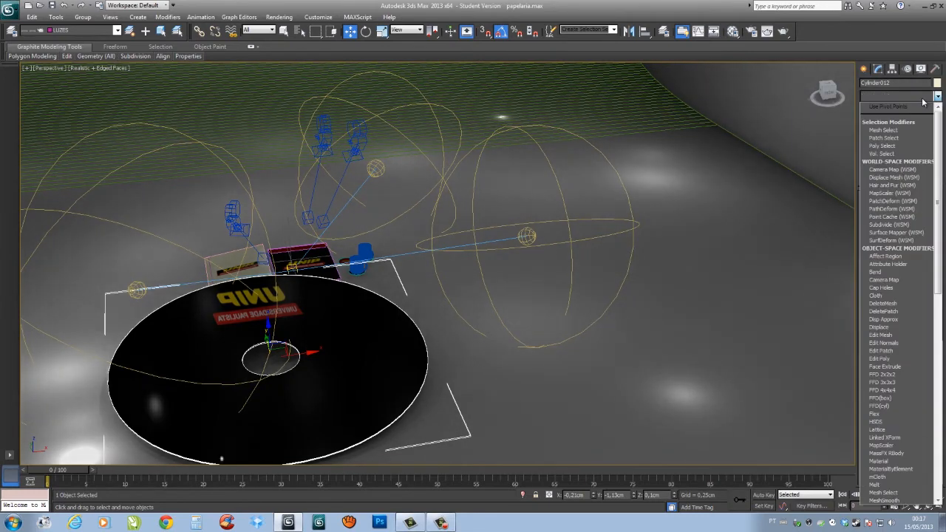
text(uvw)
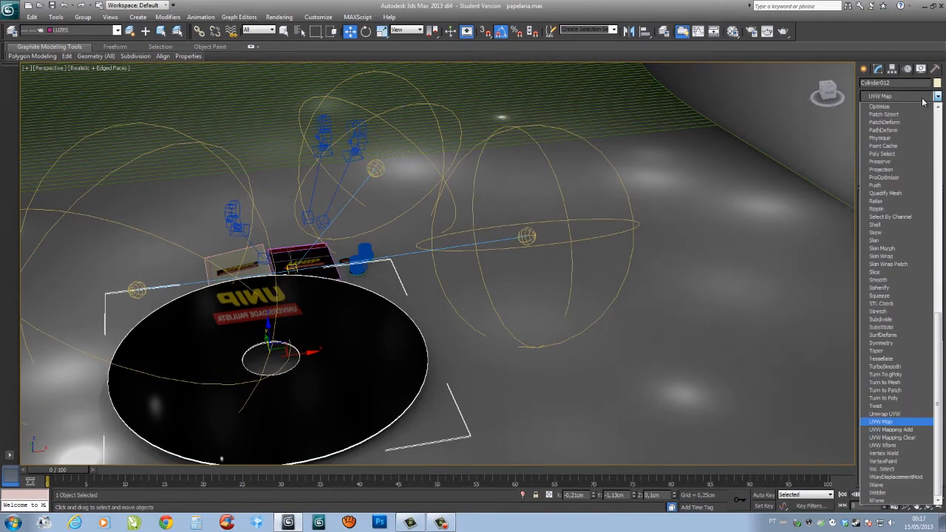
key(Return)
Step: Flip the planar UVW mapping in U so the UNIP logo is unmirrored, and reduce its length to about 1.09 cm
alt+middle_drag(358, 312, 408, 314)
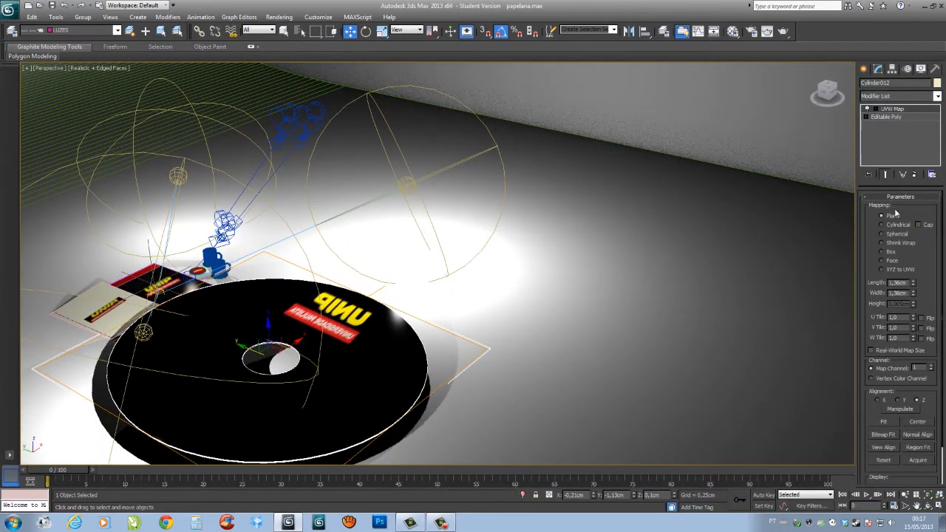
click(921, 318)
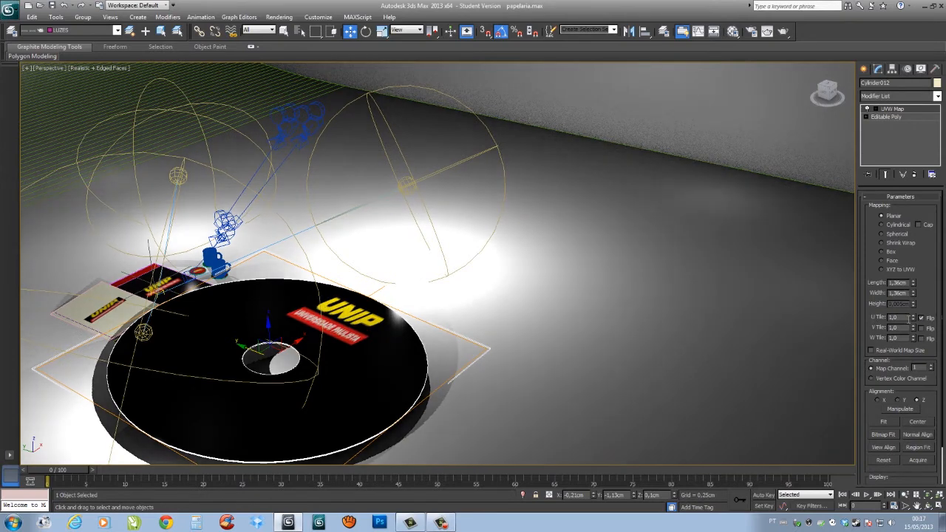
alt+middle_drag(410, 347, 427, 365)
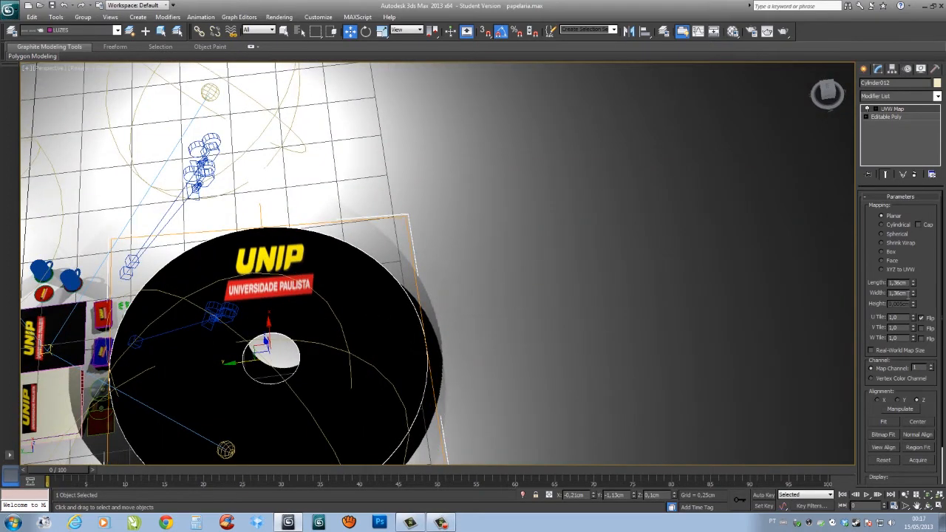
drag(914, 285, 914, 296)
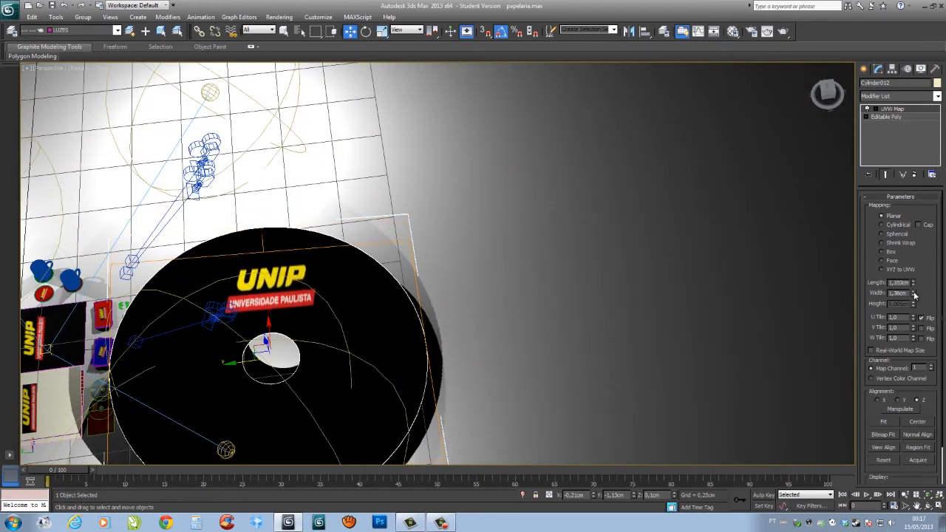
alt+middle_drag(441, 319, 270, 302)
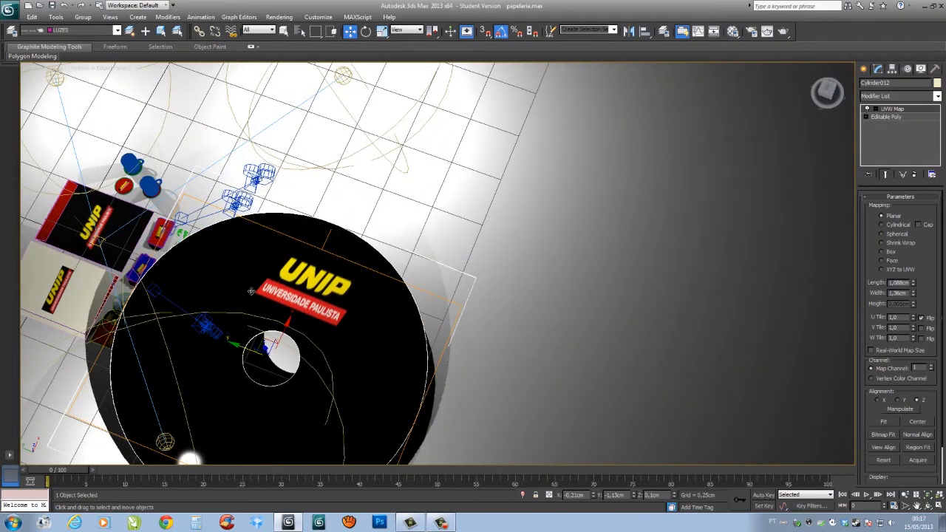
Step: Inspect the label mapping on the large holed disc and delete that disc from the scene
alt+middle_drag(244, 287, 294, 341)
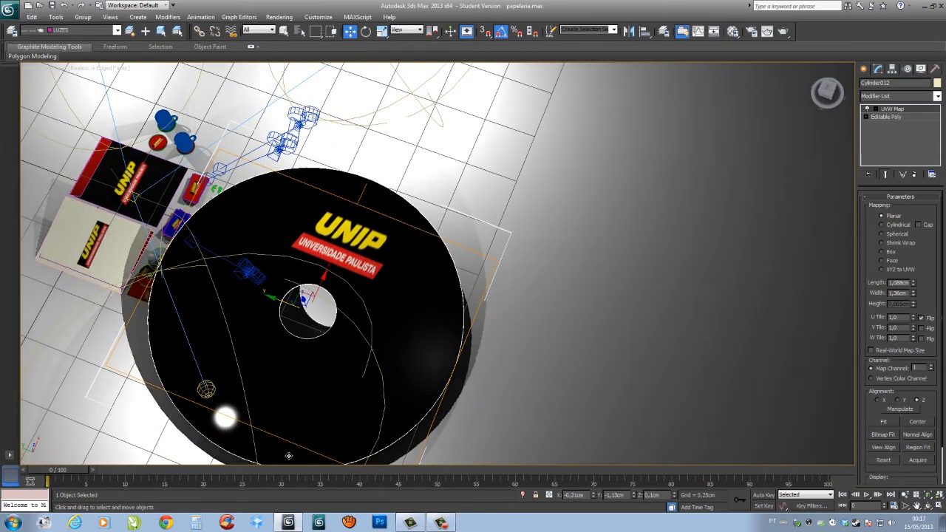
alt+middle_drag(342, 357, 389, 389)
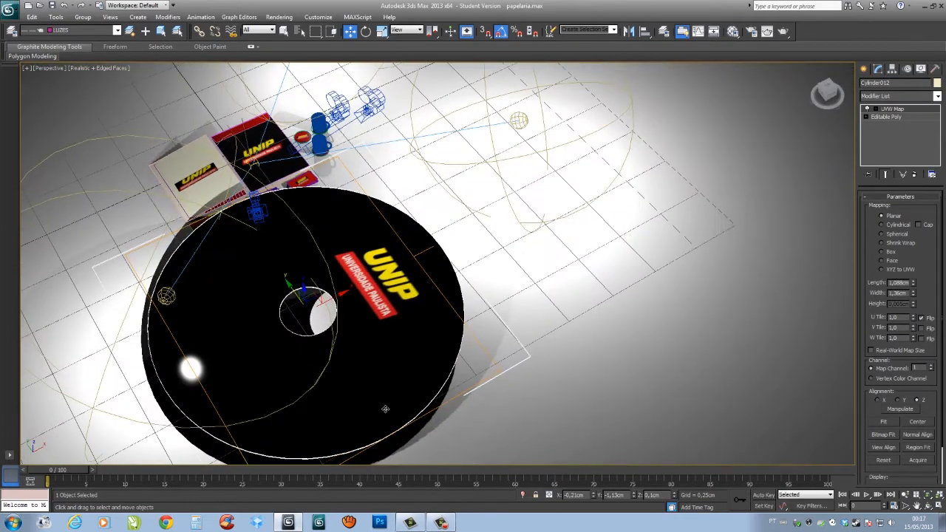
alt+middle_drag(360, 352, 360, 330)
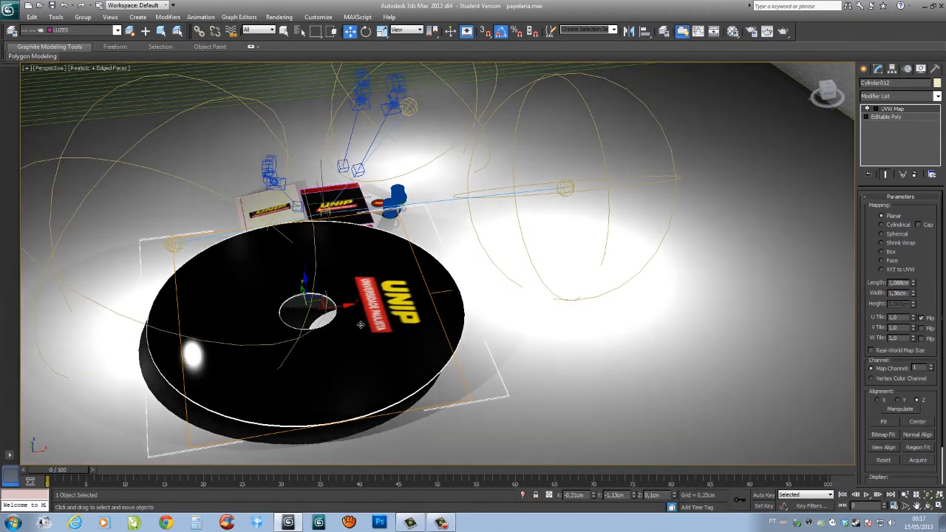
key(Delete)
Step: Examine the finished stationery set up close, including the folders, business cards, CDs, pencils, eraser and paper clips
scroll(246, 238, up, 5)
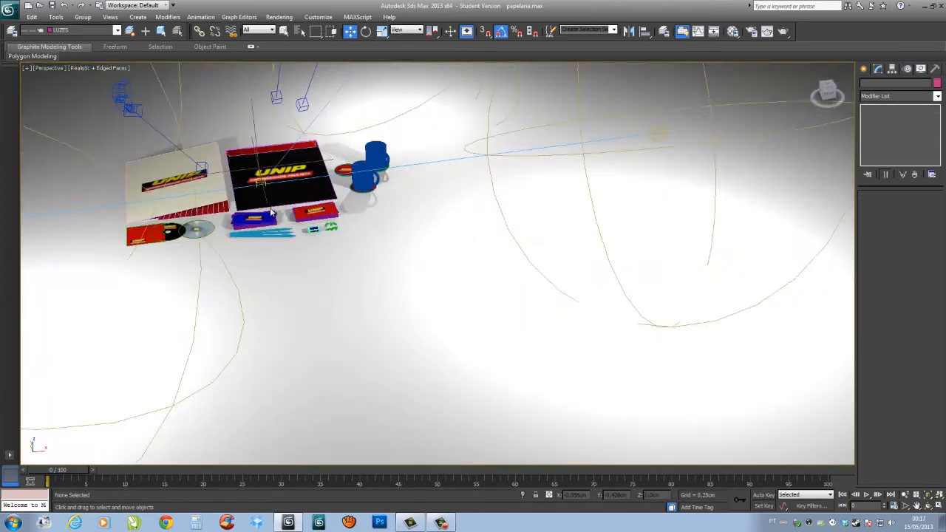
middle_drag(213, 213, 236, 162)
middle_drag(292, 229, 418, 332)
scroll(414, 327, up, 3)
mouse_move(318, 201)
middle_down()
mouse_move(407, 318)
mouse_move(411, 349)
mouse_move(414, 232)
middle_up()
scroll(407, 314, up, 4)
scroll(397, 304, down, 4)
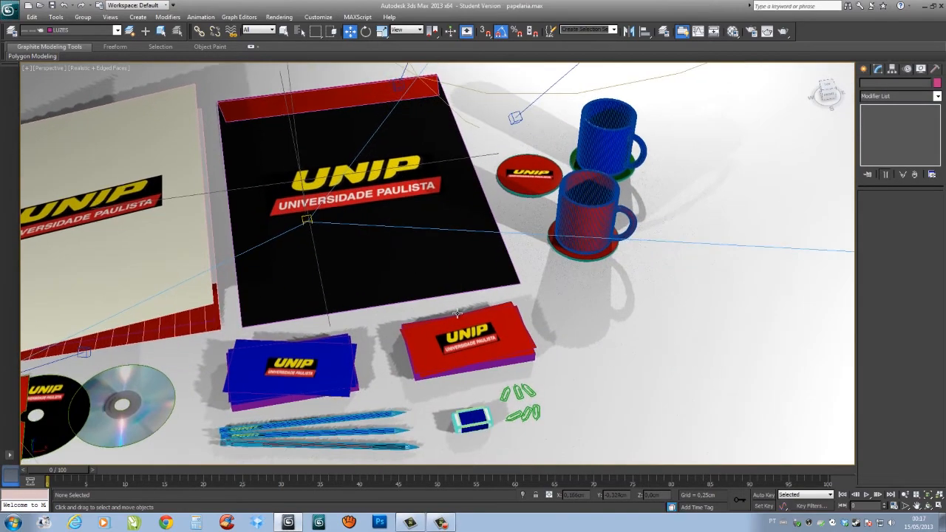
middle_drag(475, 343, 584, 306)
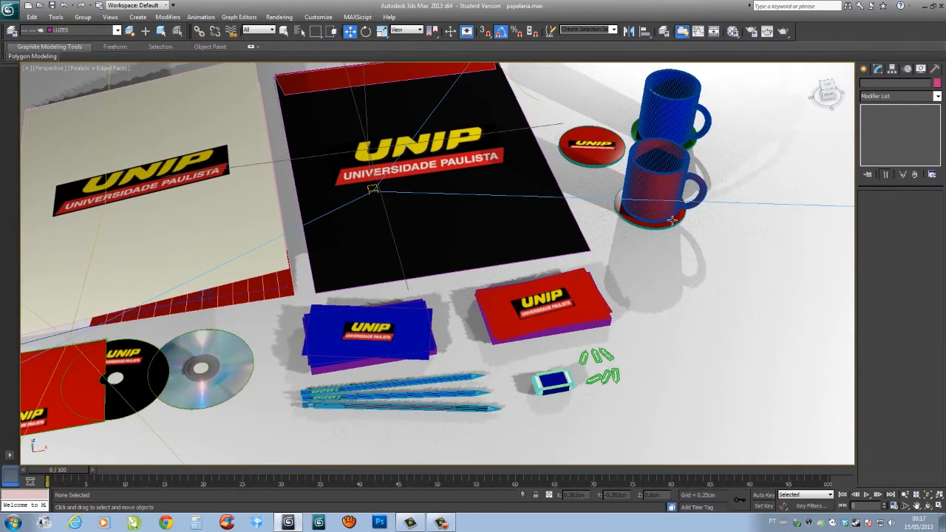
click(396, 317)
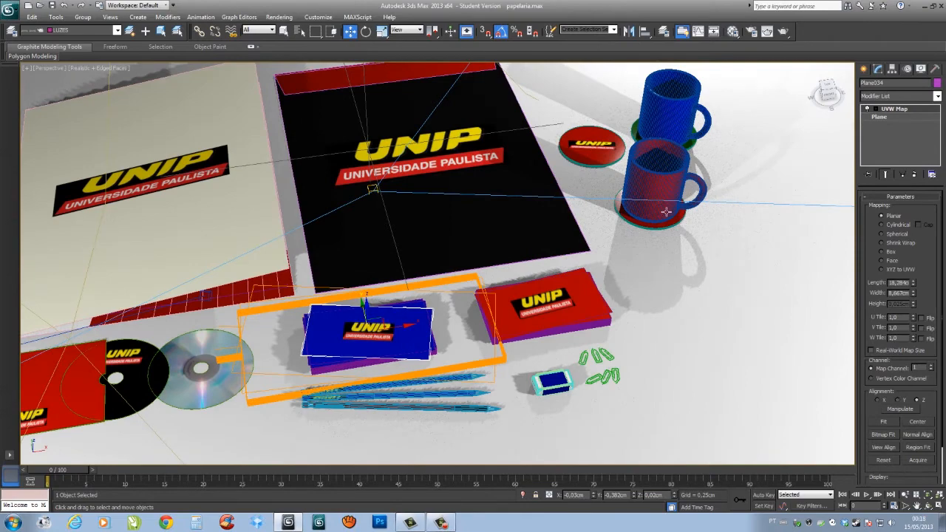
Step: Inspect the two mugs and their coasters up close, and view their placement beside the folders
middle_drag(674, 215, 655, 254)
scroll(606, 259, up, 4)
middle_drag(557, 264, 491, 289)
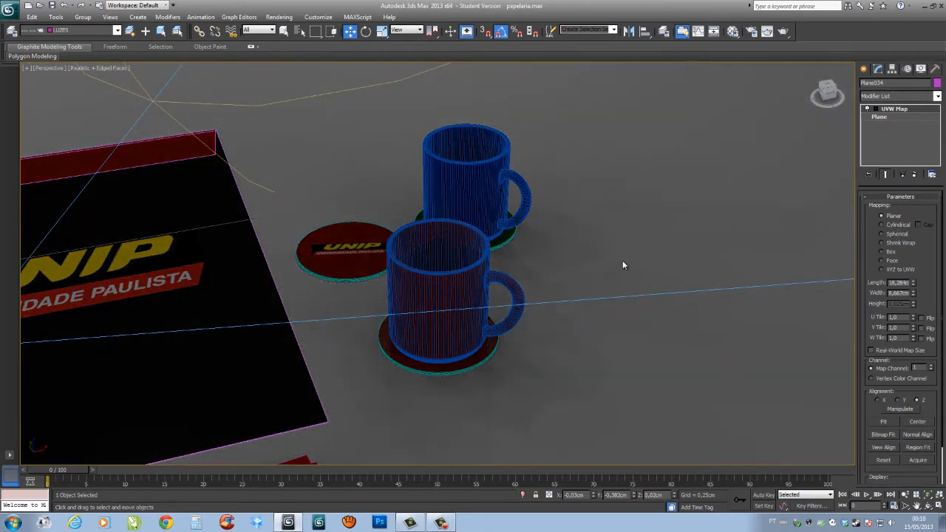
scroll(622, 264, down, 5)
middle_drag(352, 264, 546, 261)
scroll(547, 257, down, 8)
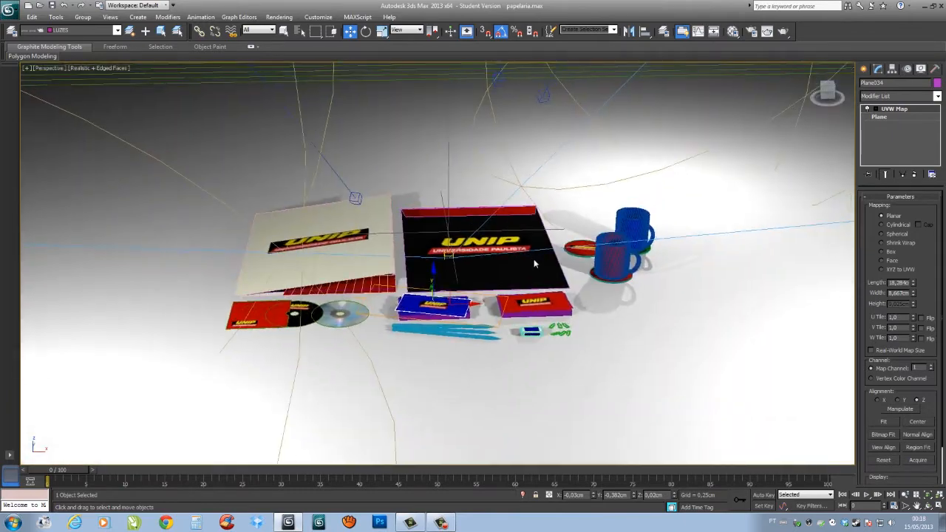
scroll(538, 286, up, 4)
alt+middle_drag(540, 286, 514, 252)
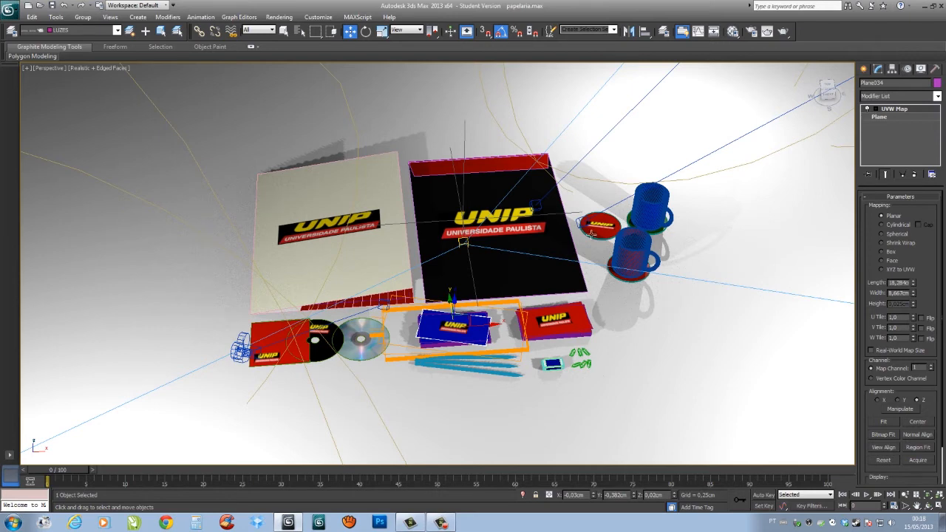
Step: Review the black folder, the loose coaster and the overall stationery layout from several angles
click(511, 227)
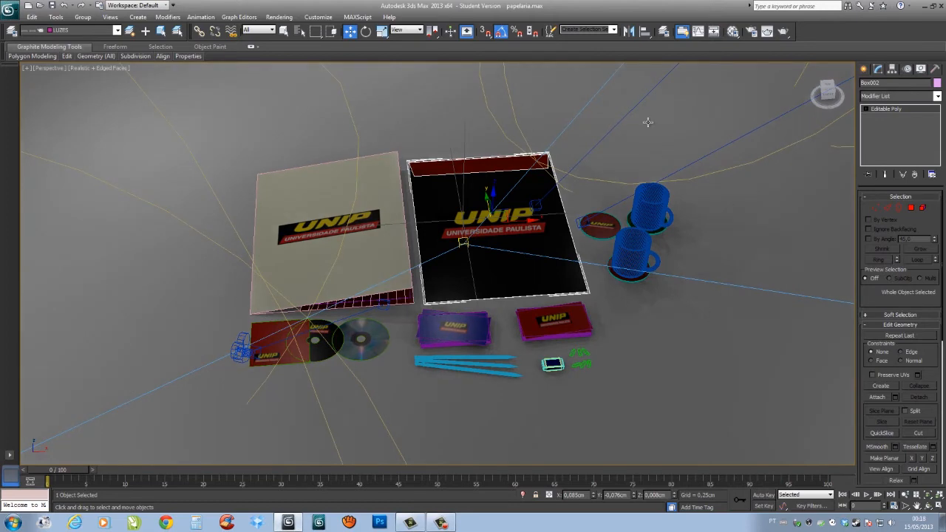
click(604, 219)
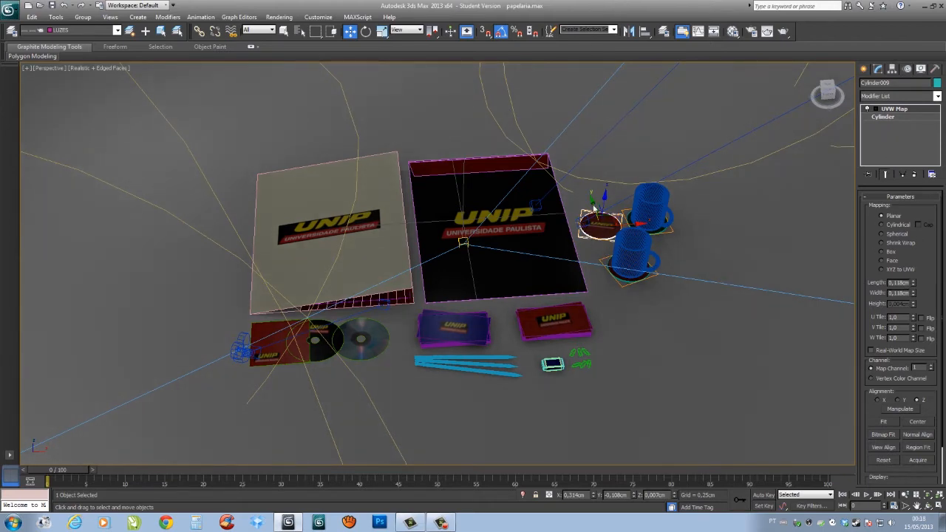
middle_drag(638, 236, 611, 245)
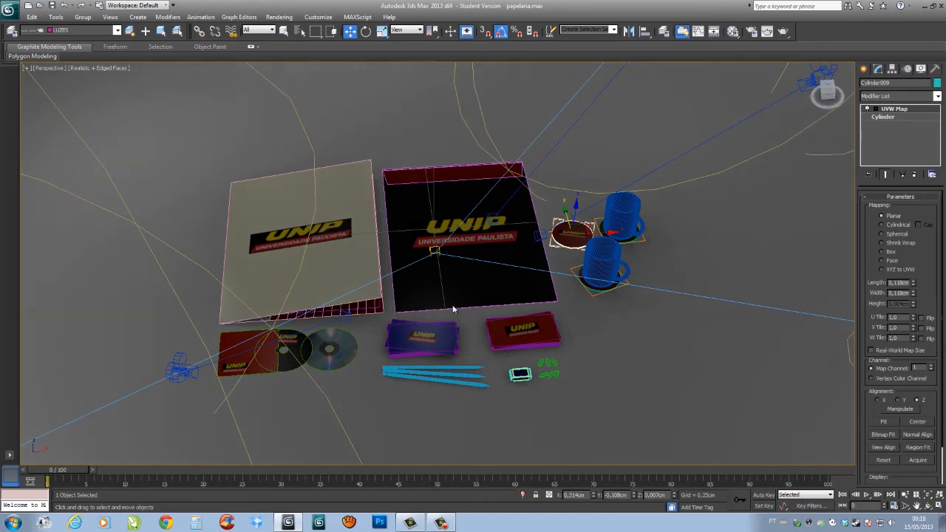
scroll(473, 273, up, 4)
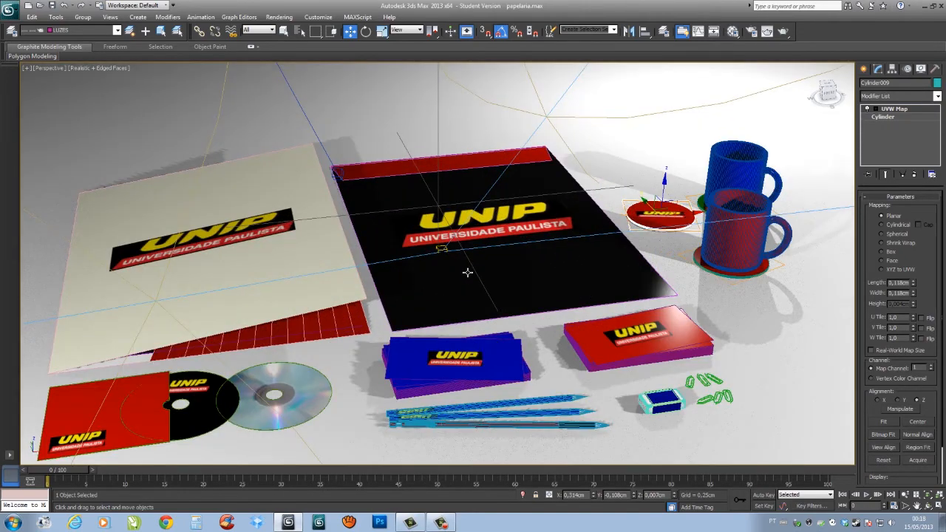
scroll(481, 280, down, 5)
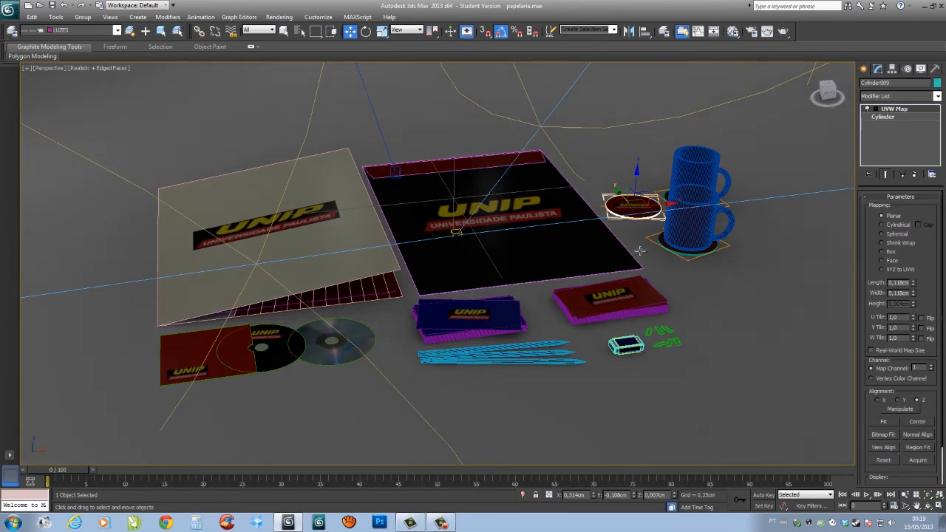
mouse_move(652, 221)
alt+middle_down()
mouse_move(689, 234)
mouse_move(665, 235)
mouse_move(663, 225)
mouse_move(481, 289)
mouse_move(442, 318)
alt+middle_up()
scroll(663, 225, up, 3)
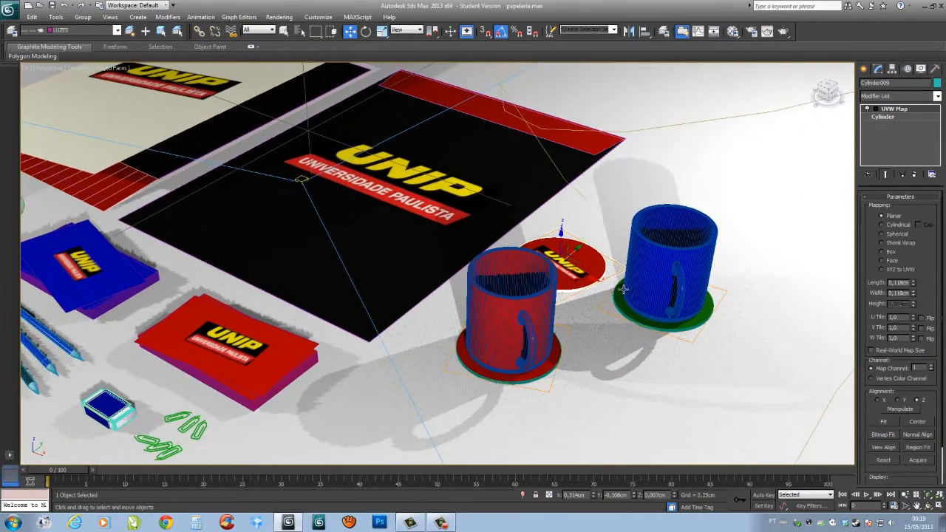
middle_drag(380, 258, 576, 233)
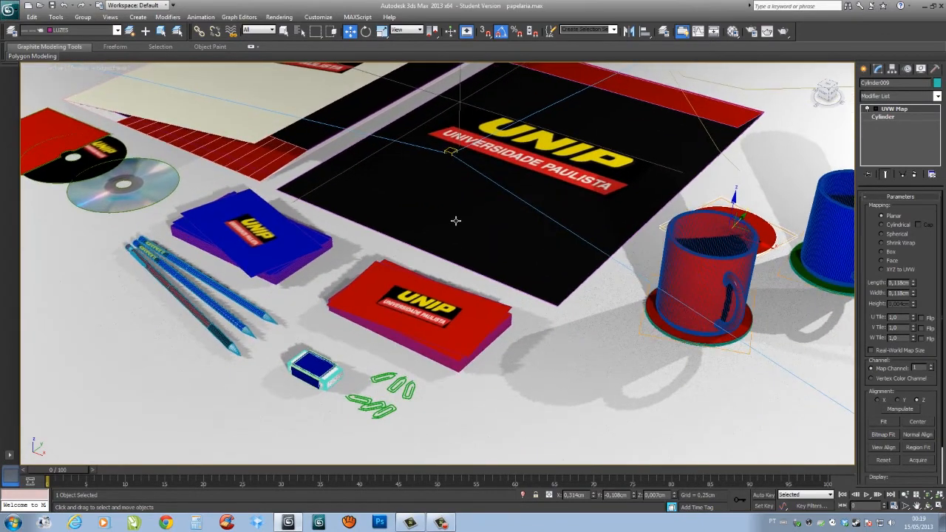
scroll(457, 230, down, 2)
middle_drag(459, 232, 504, 242)
middle_drag(507, 287, 504, 219)
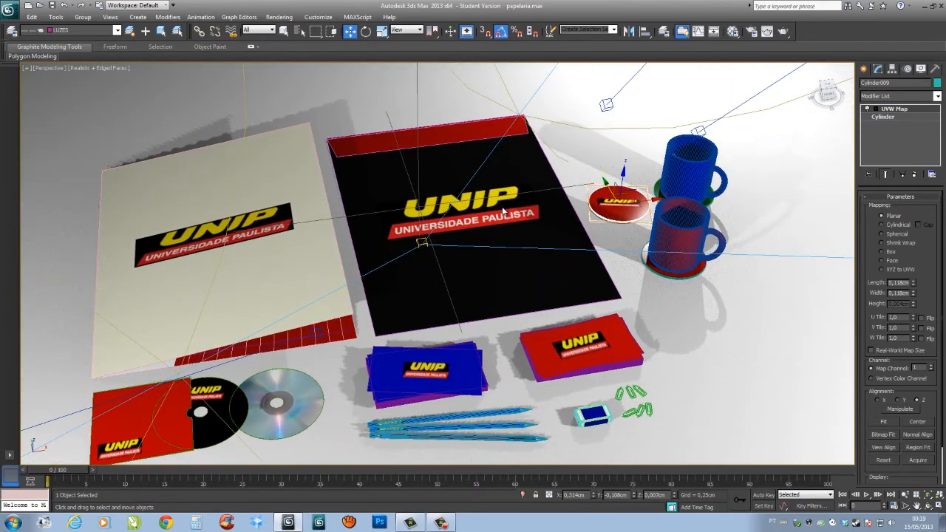
scroll(505, 219, down, 3)
Step: Check the scene's display units and system unit scale, and close both dialogs without changes
click(318, 17)
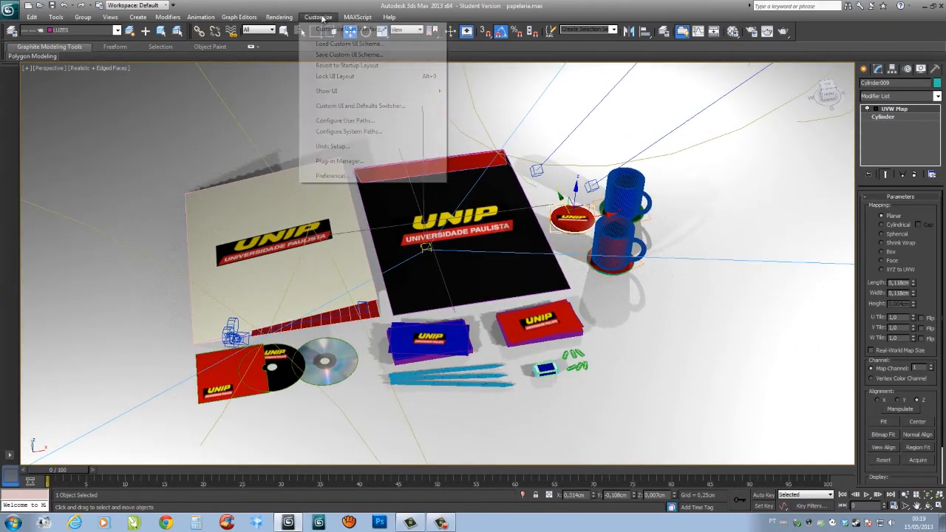
click(333, 146)
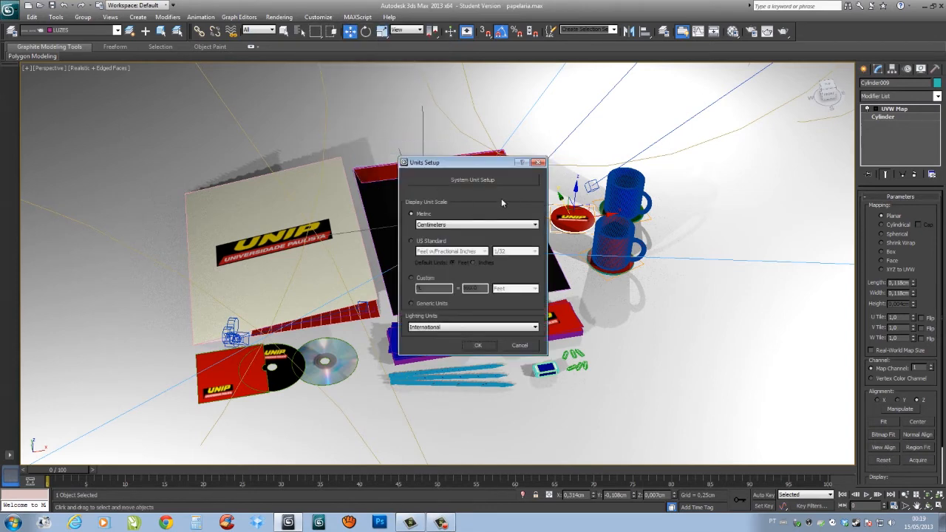
click(468, 179)
drag(472, 203, 625, 164)
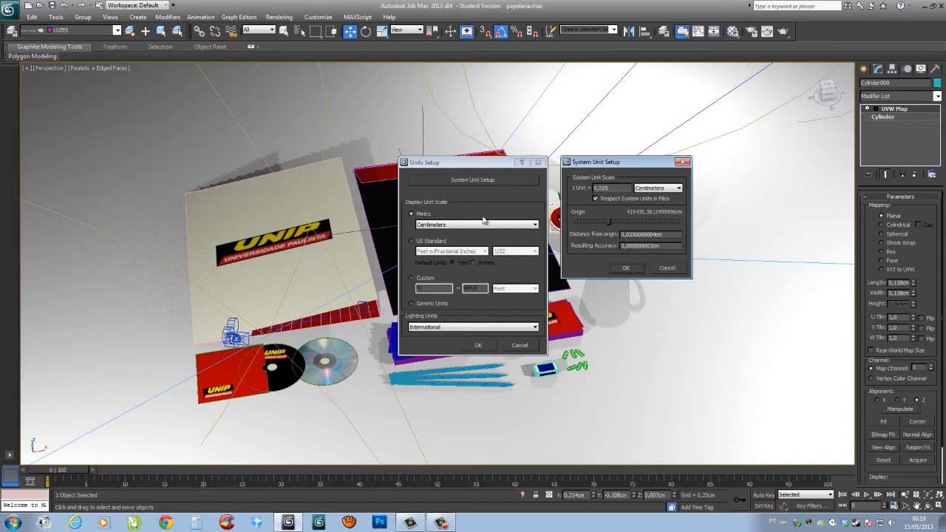
click(684, 163)
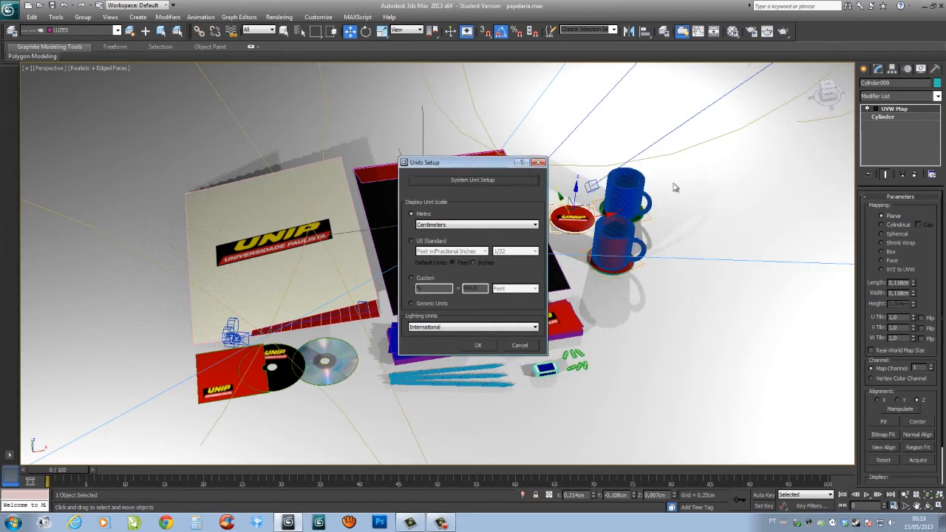
click(540, 162)
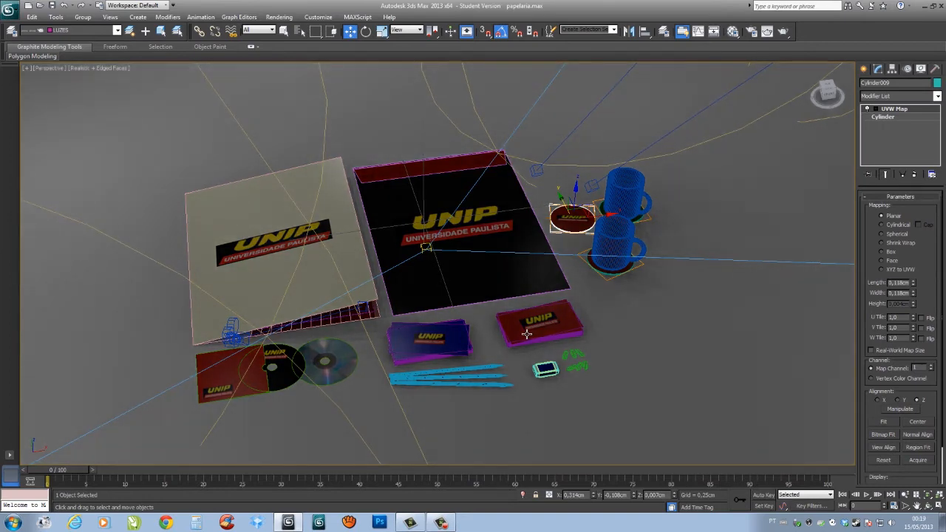
Step: Lift the top blue business card off its stack to about 0.087 cm in Z, and undo the move
scroll(498, 313, up, 3)
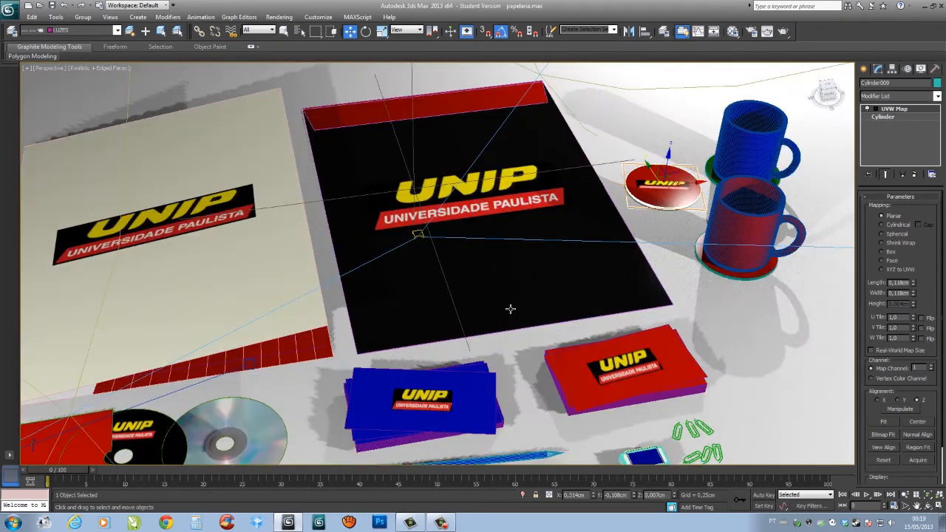
scroll(496, 255, up, 3)
alt+middle_drag(523, 265, 574, 275)
scroll(575, 284, down, 3)
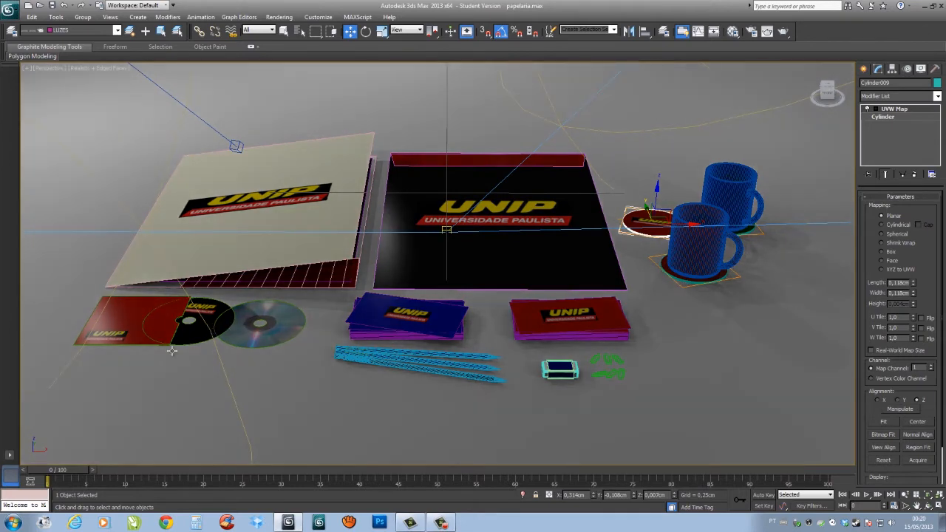
click(411, 319)
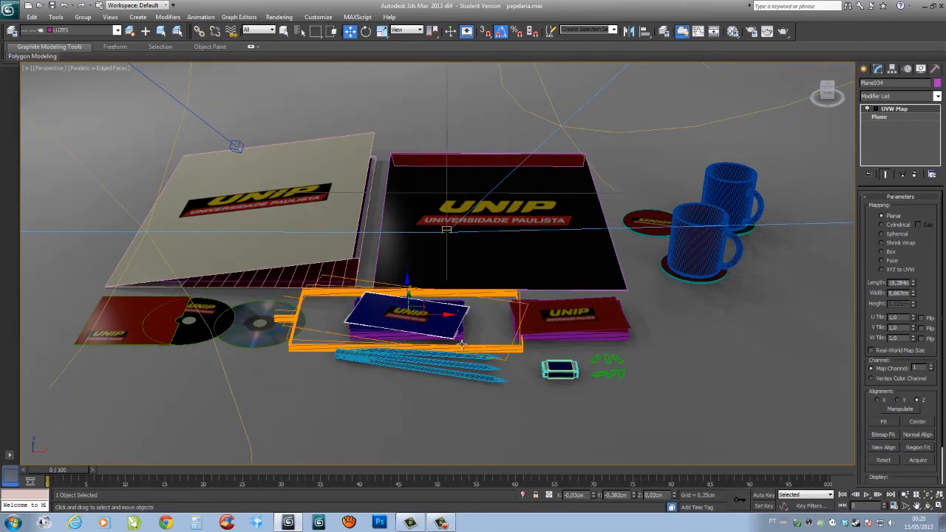
drag(407, 290, 403, 235)
click(555, 328)
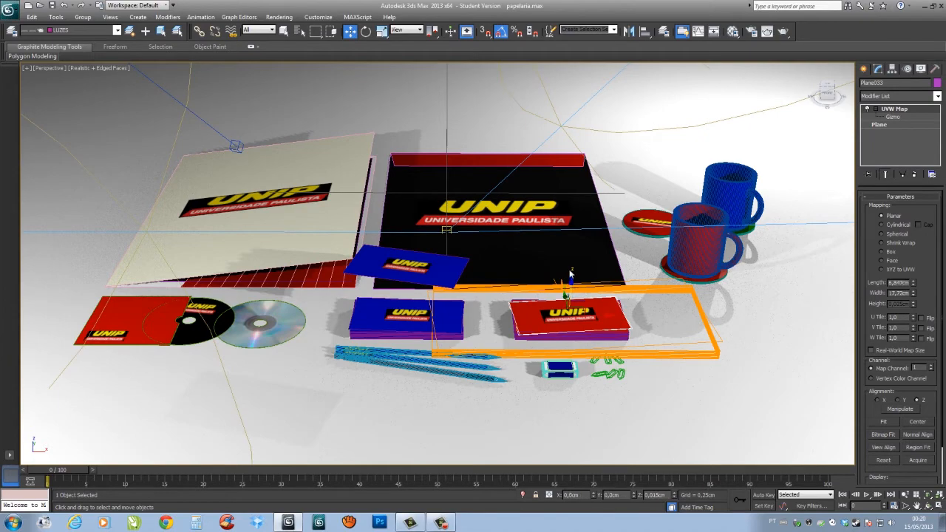
click(503, 311)
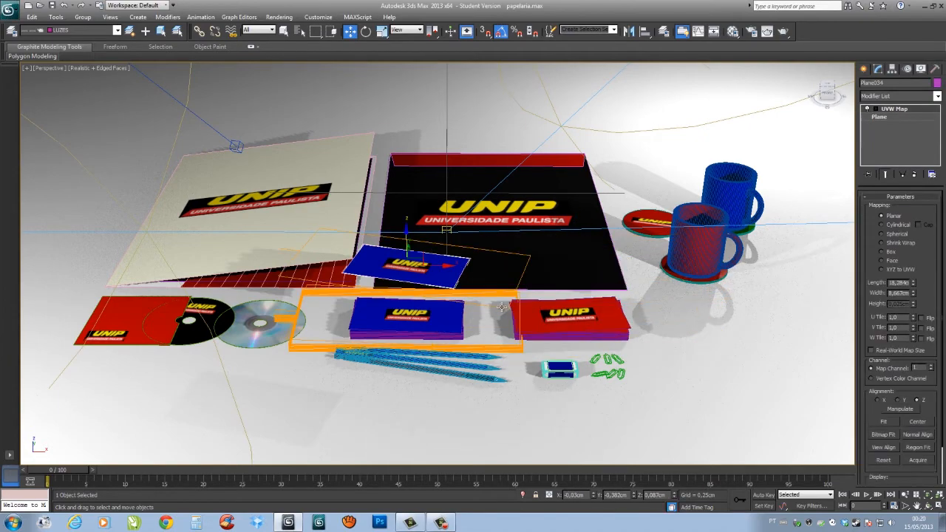
drag(503, 312, 486, 328)
scroll(524, 338, up, 5)
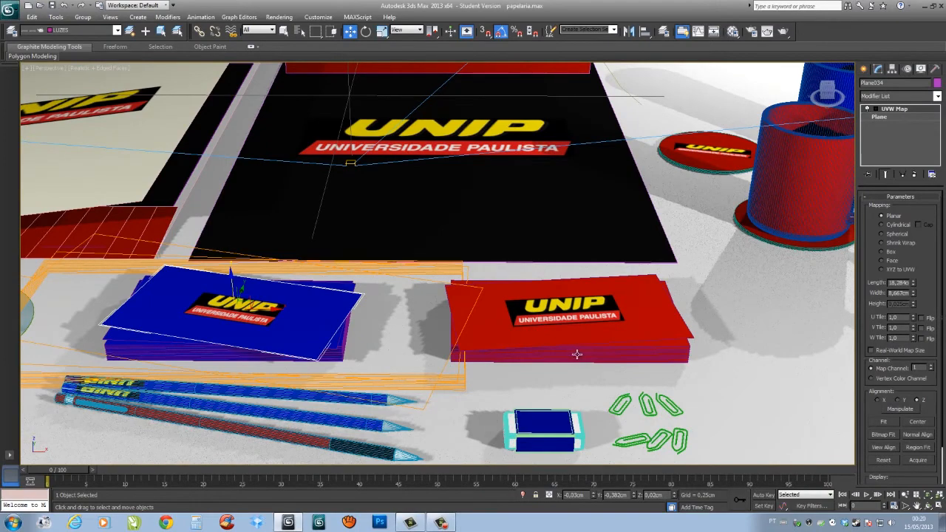
Step: Move the top red business card out of its stack along X to about 0.328 cm
middle_drag(500, 306, 518, 316)
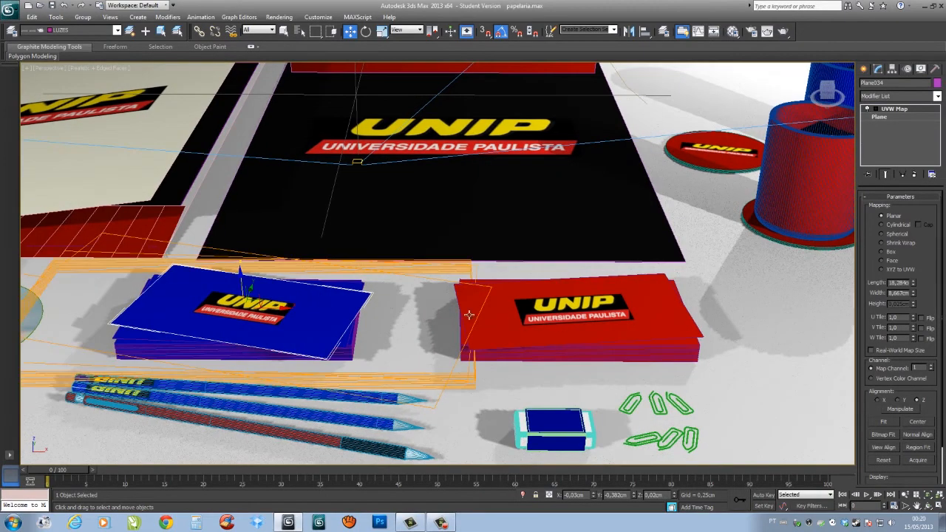
middle_drag(666, 346, 489, 318)
click(481, 295)
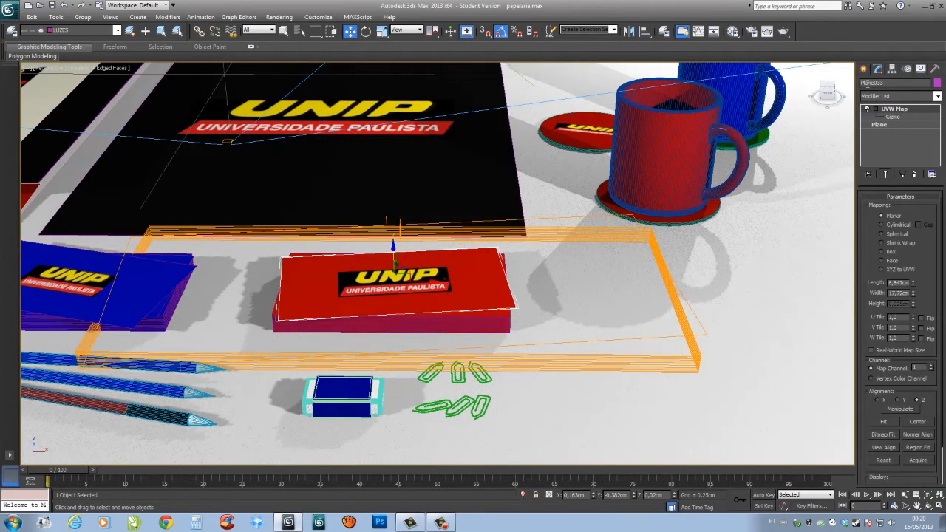
click(864, 69)
drag(478, 297, 717, 289)
Step: Try cloning the separated red card vertically into a stack of 20 copies, and undo the cloning
drag(679, 259, 679, 275)
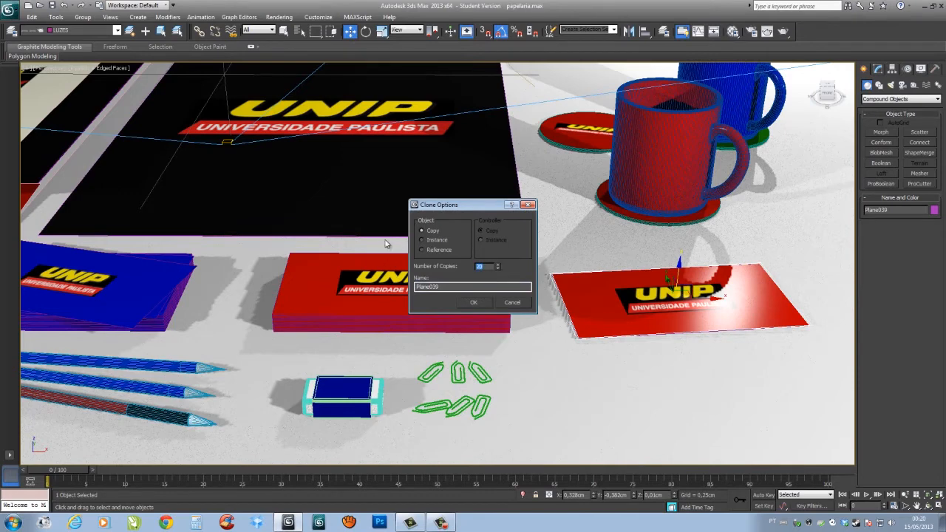
click(474, 303)
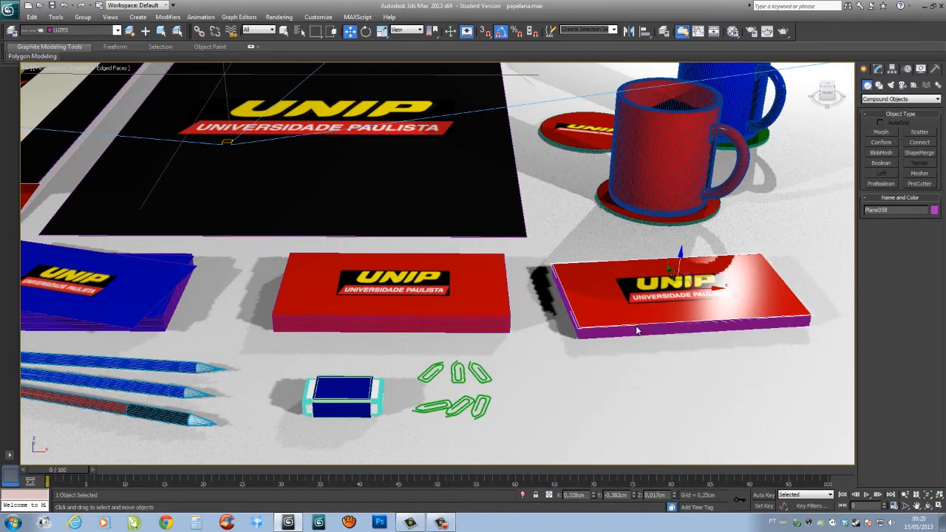
key(z)
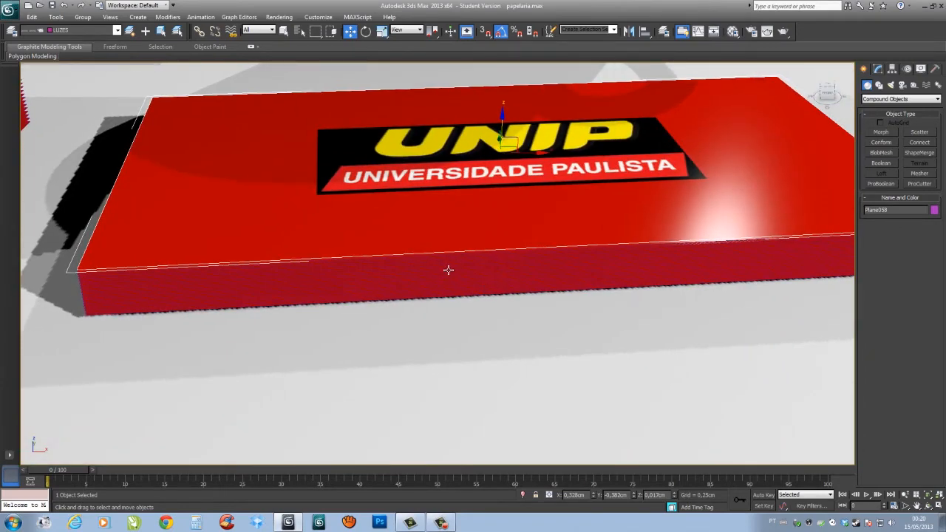
key(ctrl+z)
scroll(464, 260, down, 5)
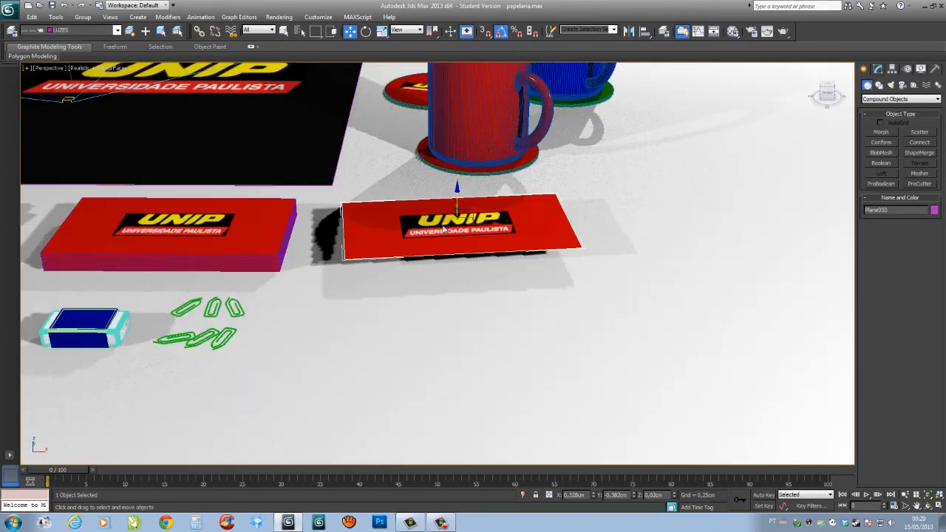
Step: Lower the separated red business card along Z to about 0.01 cm
scroll(473, 244, up, 2)
drag(523, 220, 522, 232)
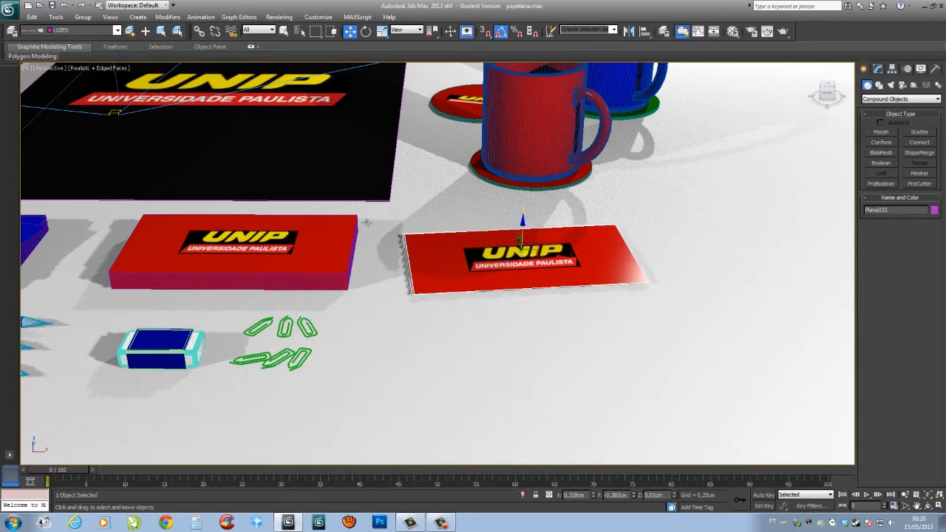
Step: Try an array of 10 copies of the red card with a 0.002 cm Z move increment, and preview it
click(57, 17)
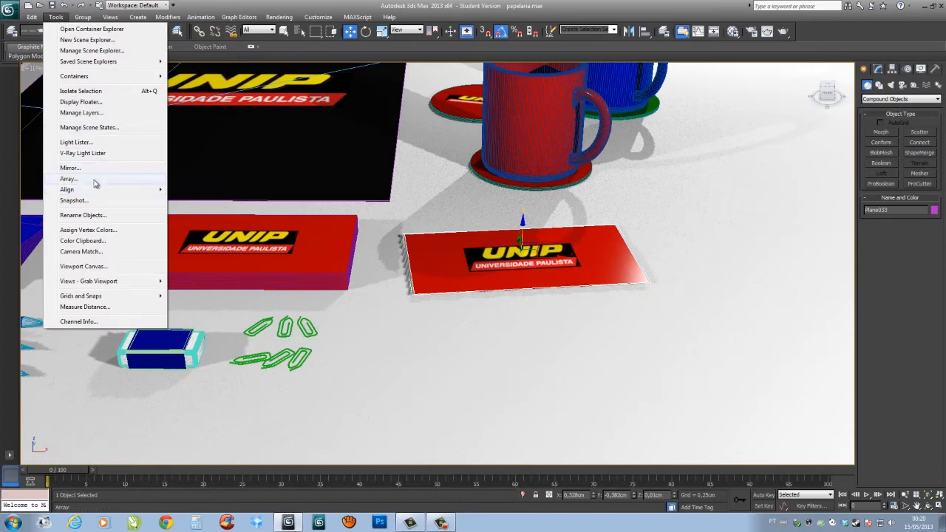
click(93, 180)
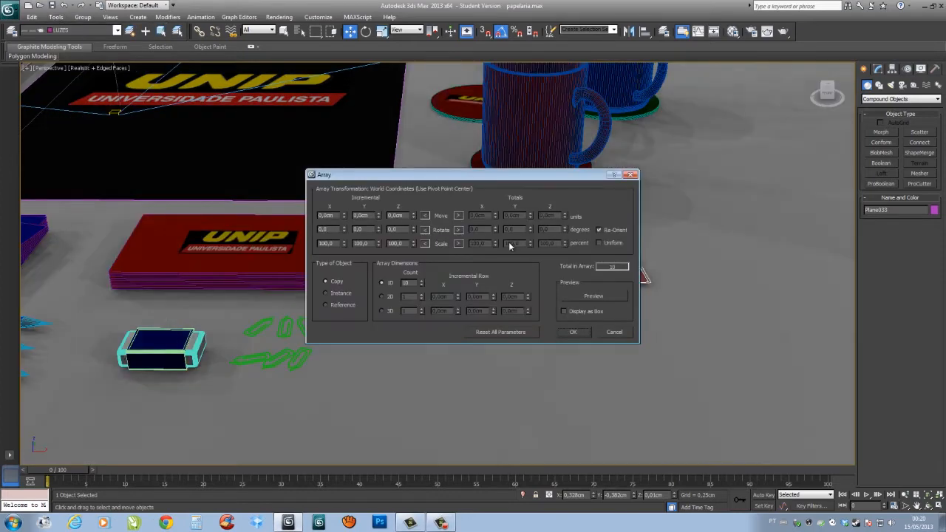
drag(453, 181, 825, 130)
middle_drag(595, 194, 521, 207)
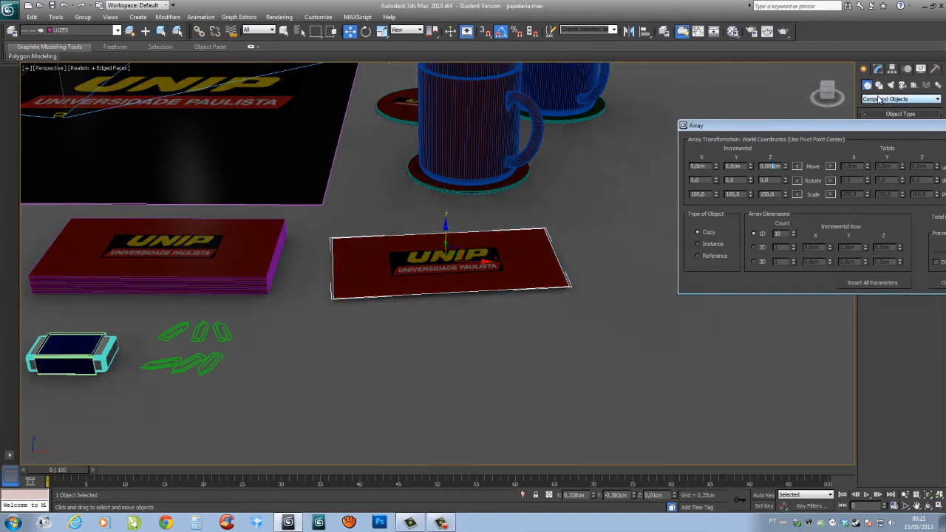
drag(846, 133, 769, 96)
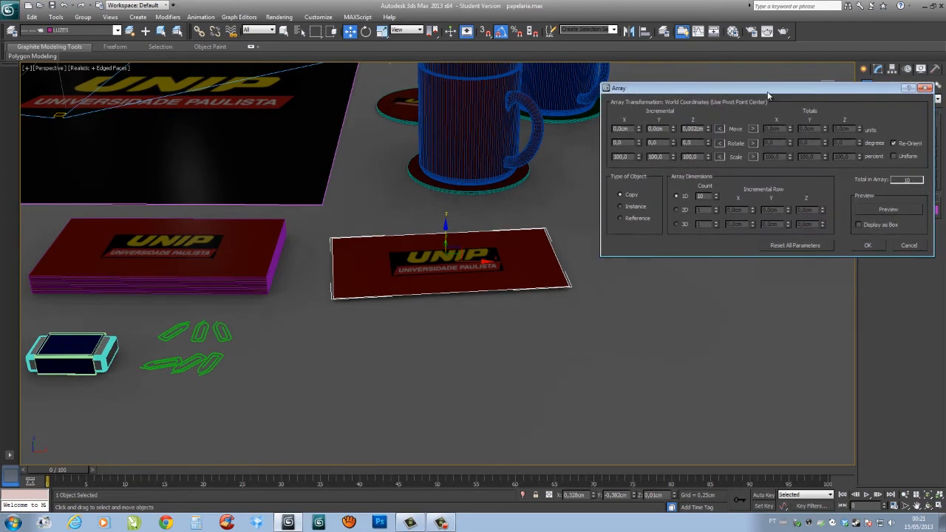
click(884, 210)
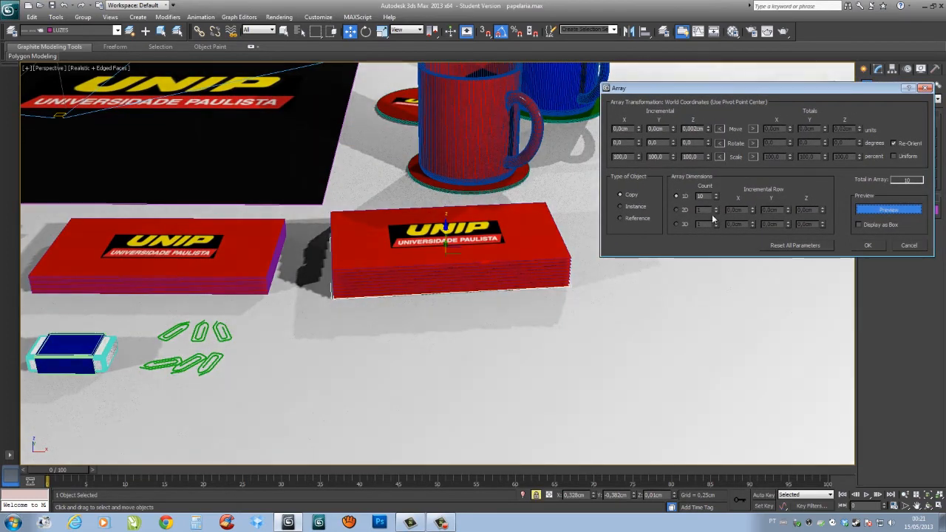
Step: Try an array count of 20 with a 0.0001 cm Z increment, inspect the preview up close, and close the Array dialog without applying
double_click(699, 196)
text(20)
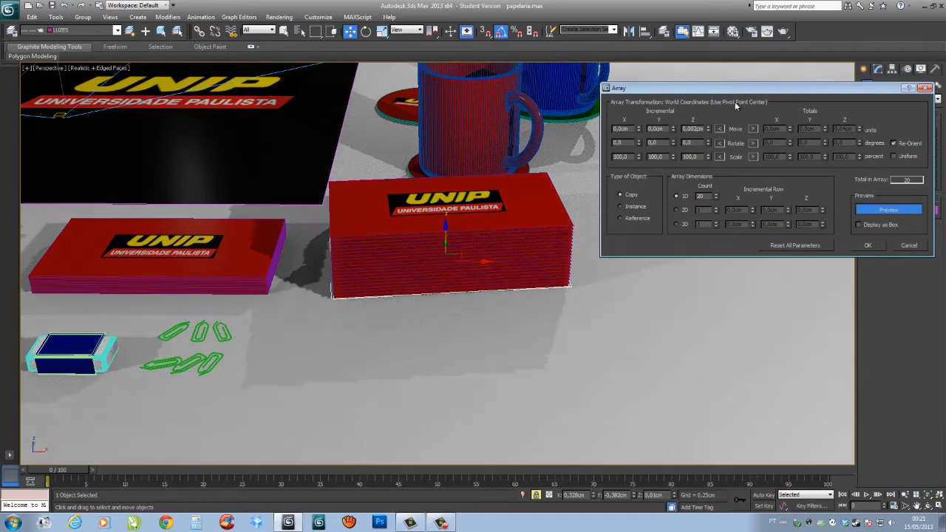
text(1)
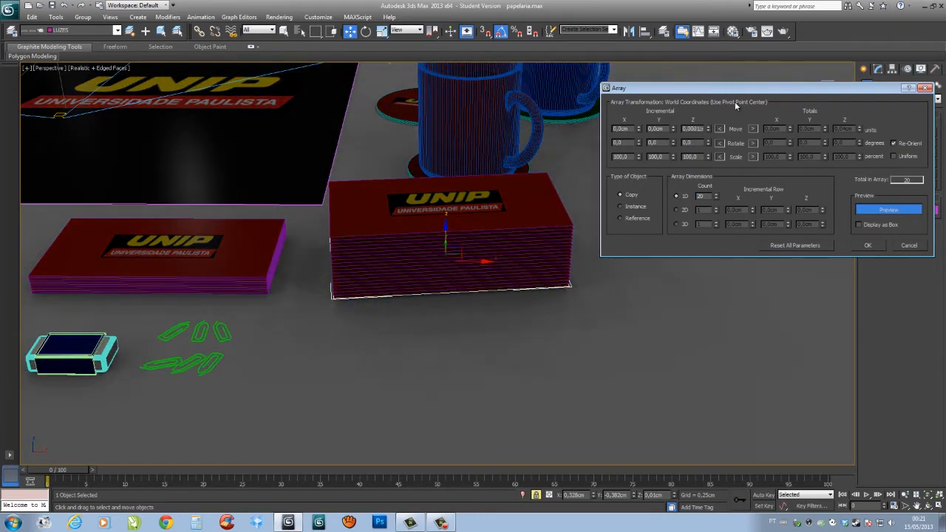
key(Return)
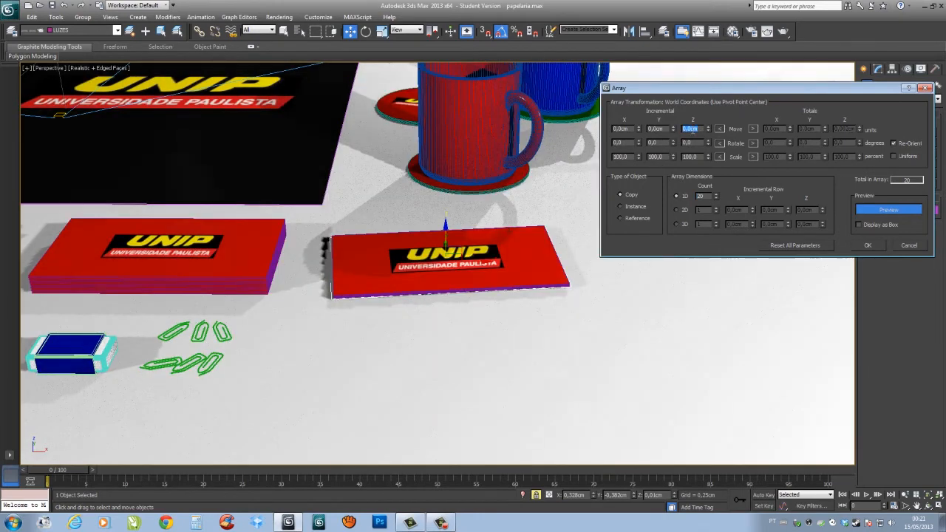
click(691, 129)
text(01)
alt+middle_drag(411, 279, 422, 257)
scroll(412, 237, up, 3)
mouse_move(380, 210)
middle_down()
mouse_move(477, 284)
mouse_move(461, 278)
mouse_move(382, 193)
middle_up()
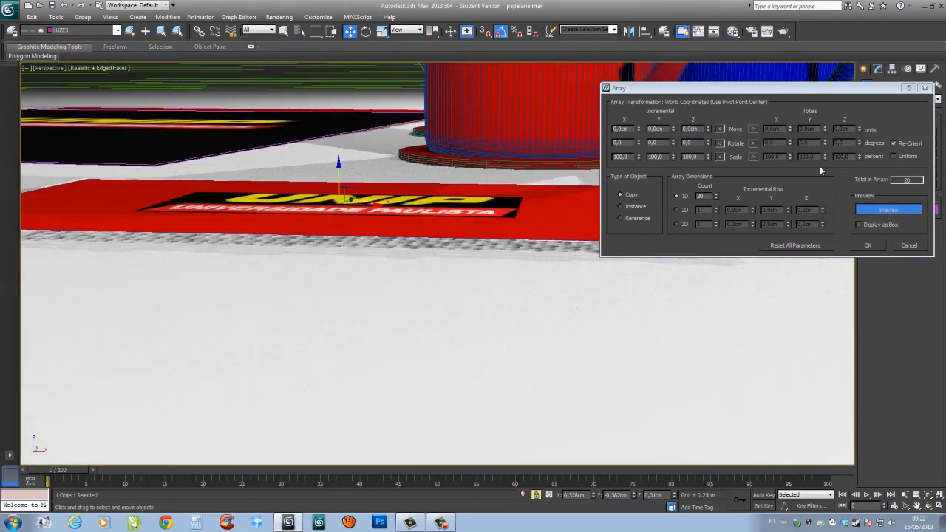
click(925, 88)
Step: Clone the red card slightly upward in Z with 20 copies to build a stack, and clear the selection
drag(338, 175, 357, 185)
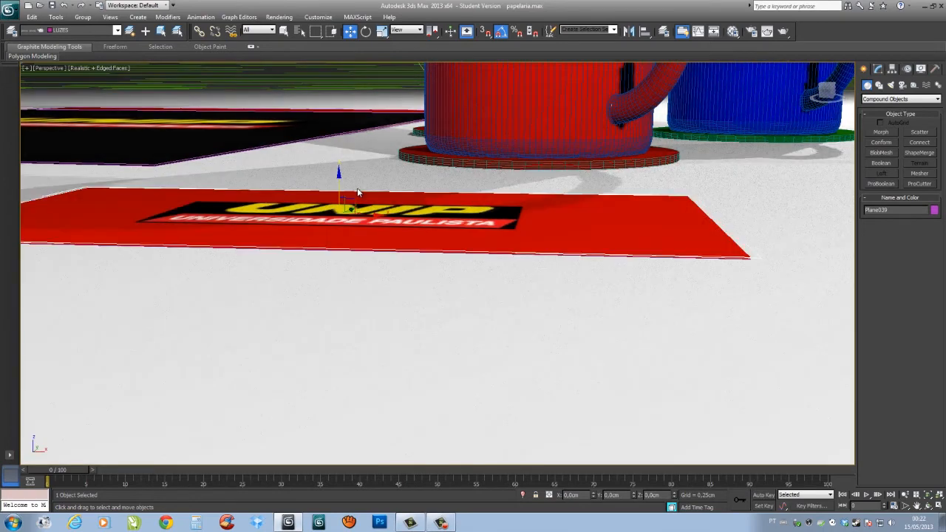
shift+drag(357, 192, 359, 194)
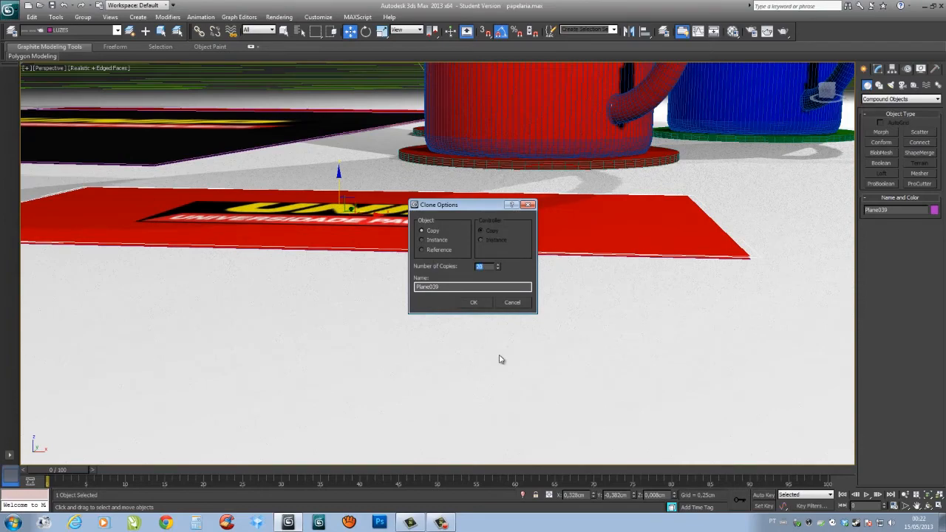
click(473, 302)
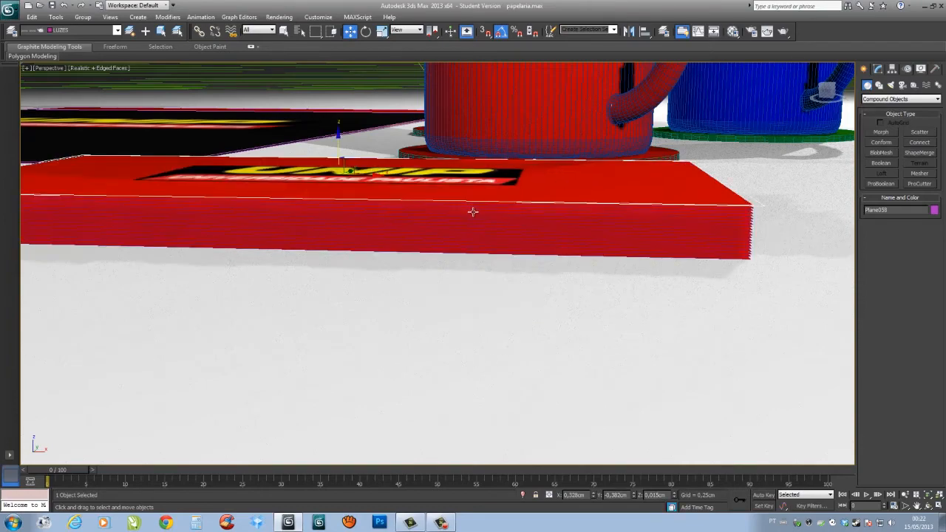
scroll(473, 212, down, 10)
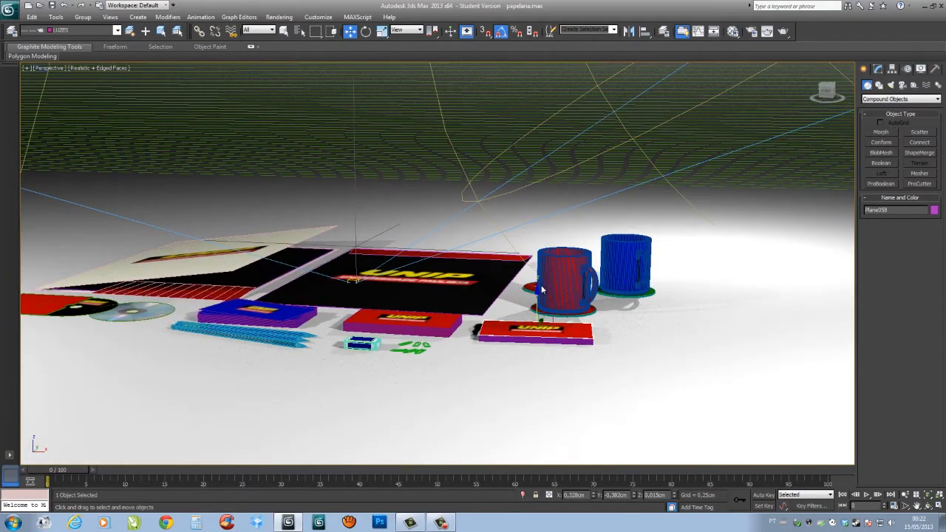
alt+middle_drag(542, 290, 534, 342)
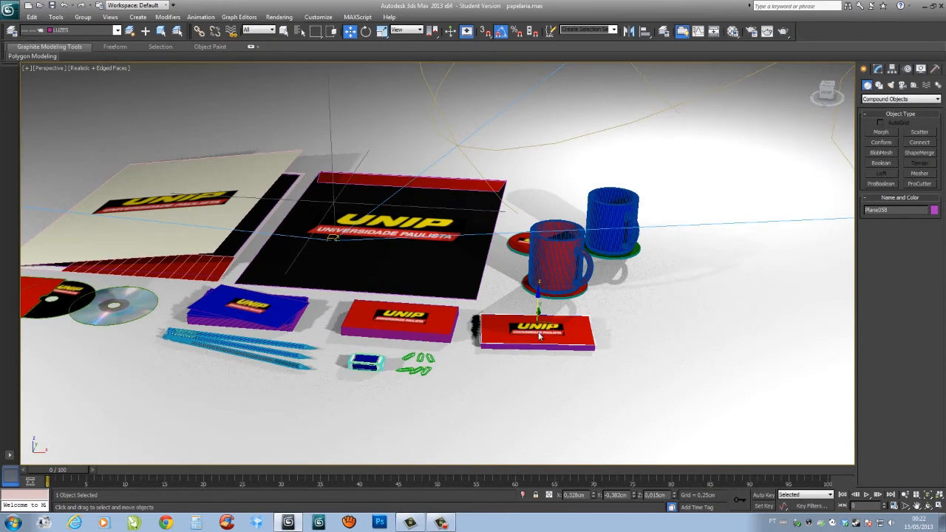
key(ctrl+d)
scroll(569, 320, up, 5)
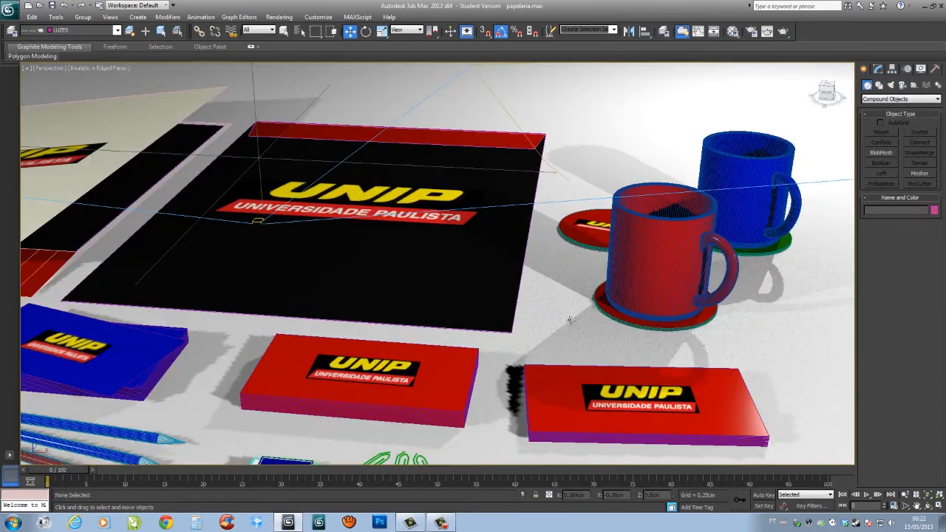
middle_drag(743, 325, 632, 320)
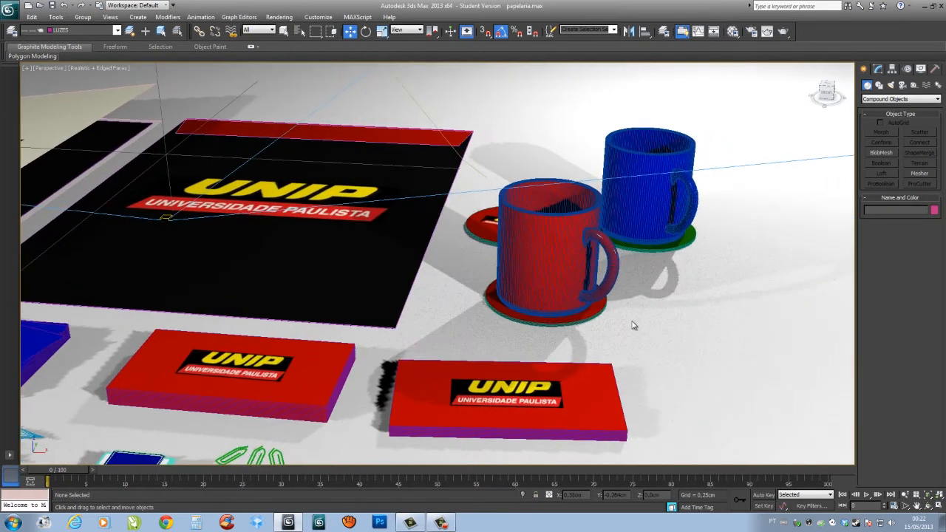
Step: Select the red mug group and examine its body and handle from several angles
click(558, 254)
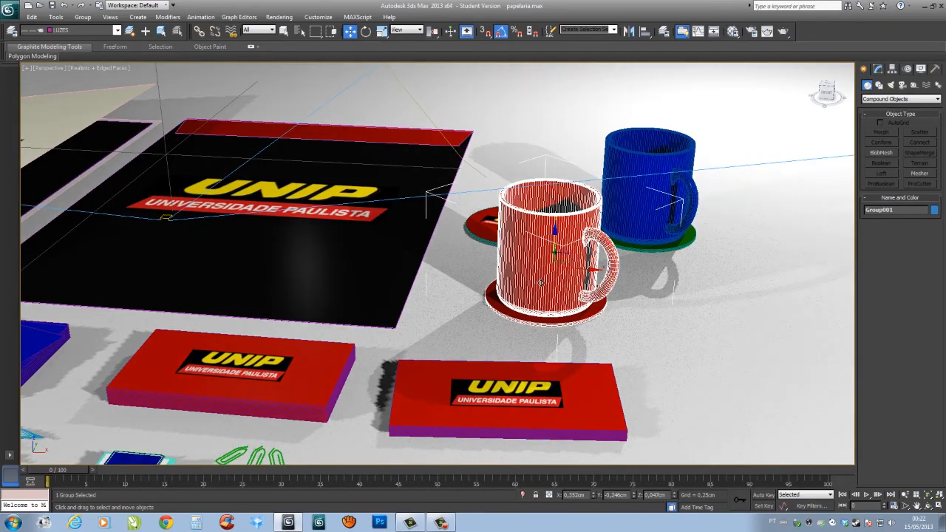
scroll(554, 277, up, 5)
alt+middle_drag(561, 295, 398, 299)
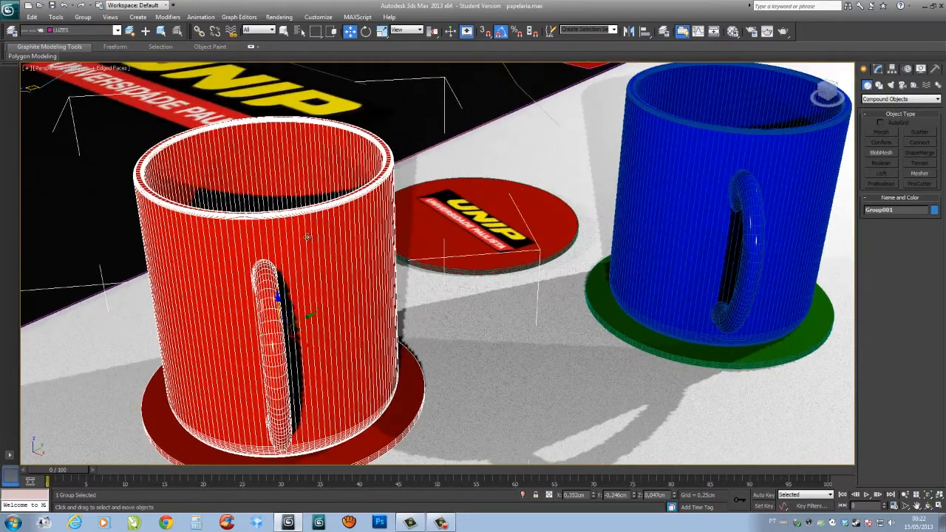
alt+middle_drag(281, 213, 322, 230)
middle_drag(323, 231, 425, 247)
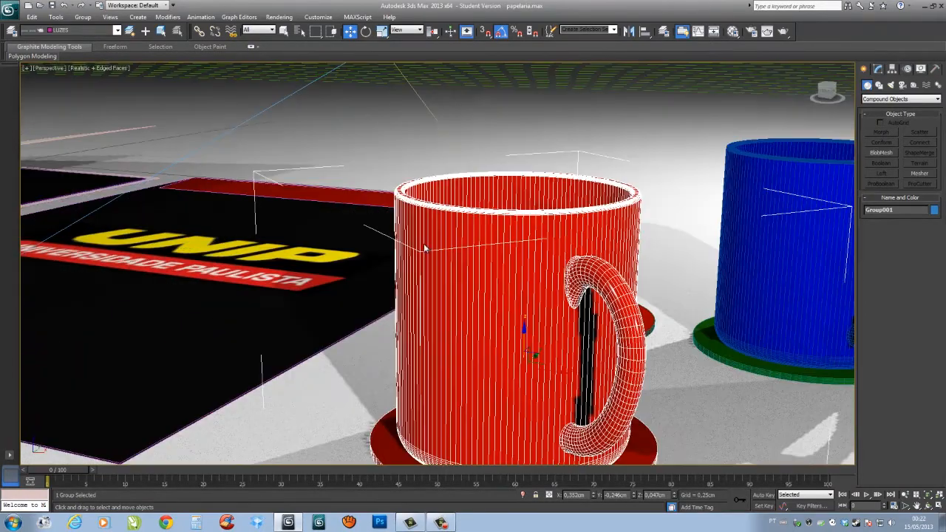
scroll(444, 255, down, 4)
middle_drag(494, 274, 428, 238)
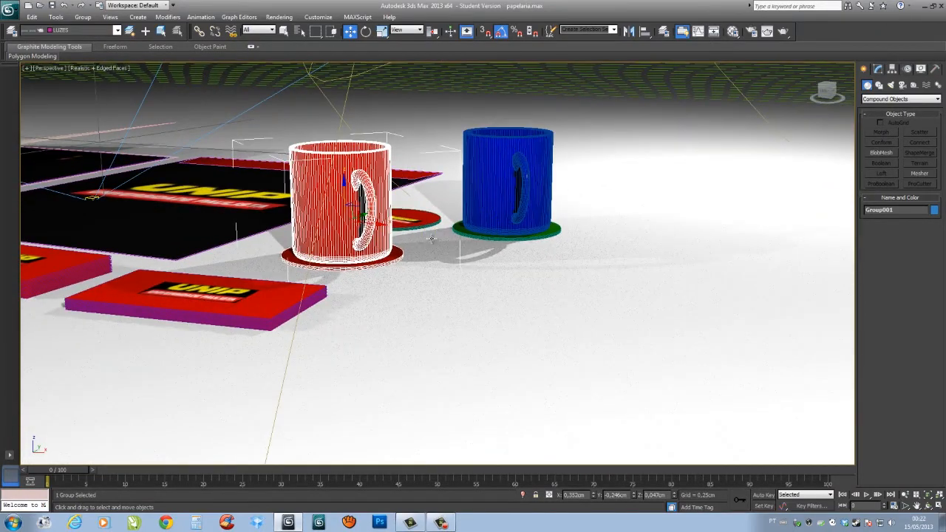
alt+middle_drag(490, 289, 592, 273)
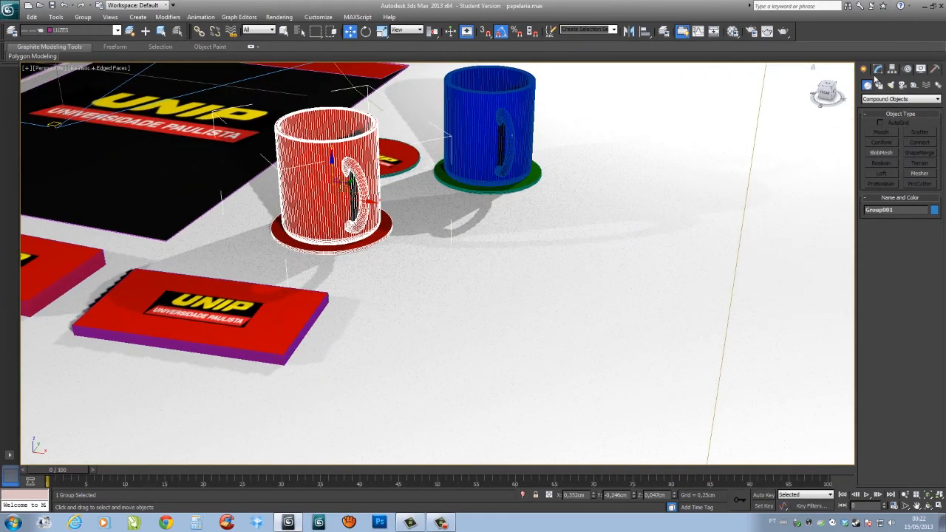
Step: Try drawing a straight spline with the Line tool on the empty floor beside the mugs, and undo it
click(879, 68)
click(864, 69)
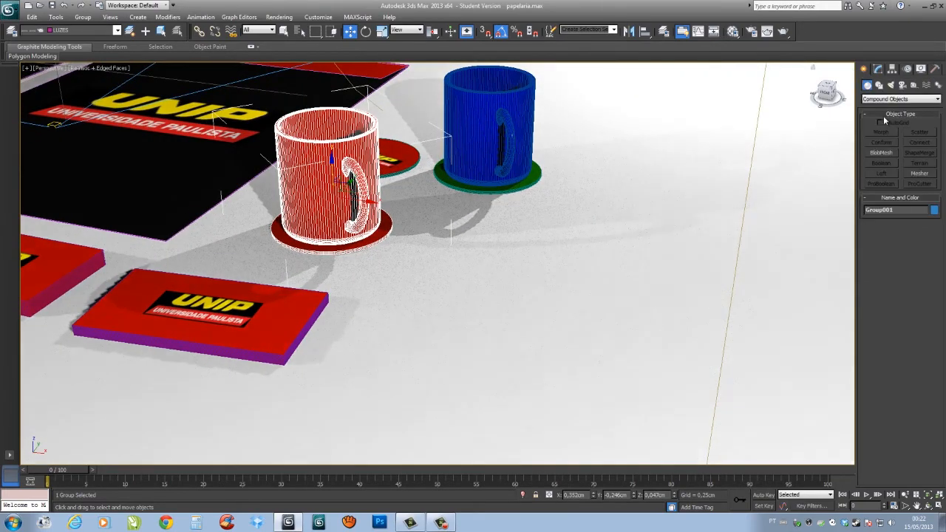
click(879, 85)
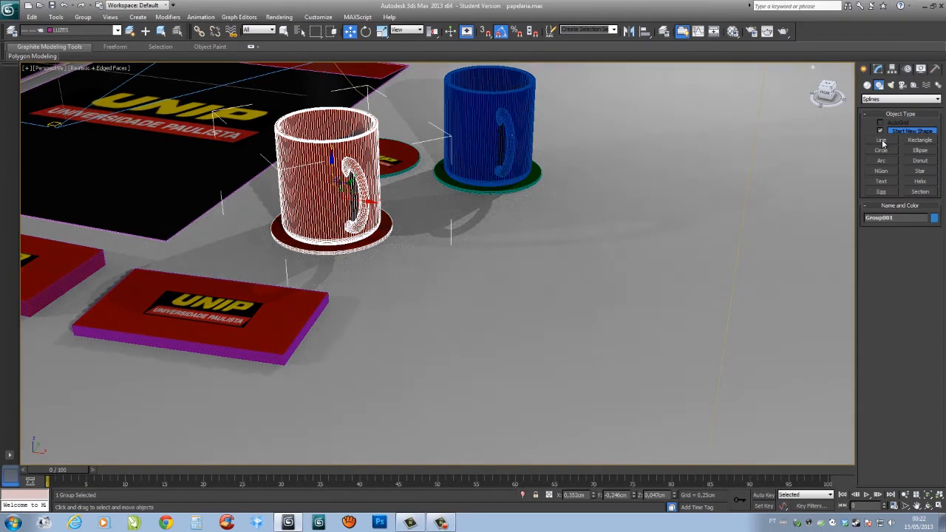
click(881, 139)
click(649, 224)
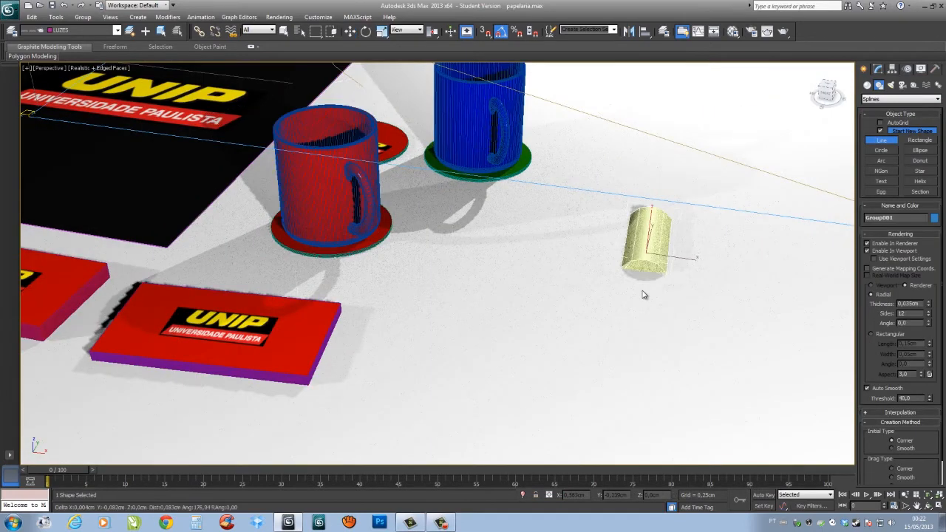
click(644, 309)
right_click(646, 309)
key(ctrl+z)
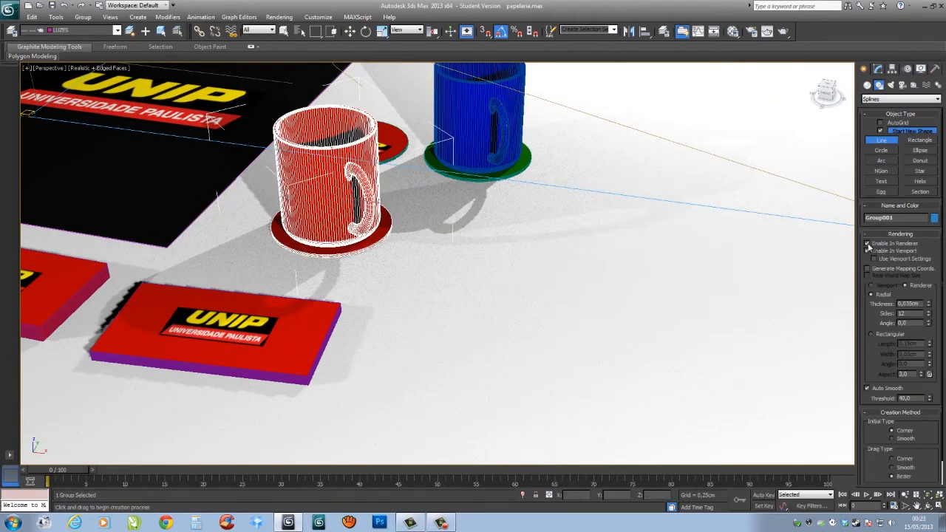
Step: Draw a three-point L-shaped line profile beside the blue mug, with Enable In Renderer and Enable In Viewport turned off
click(695, 198)
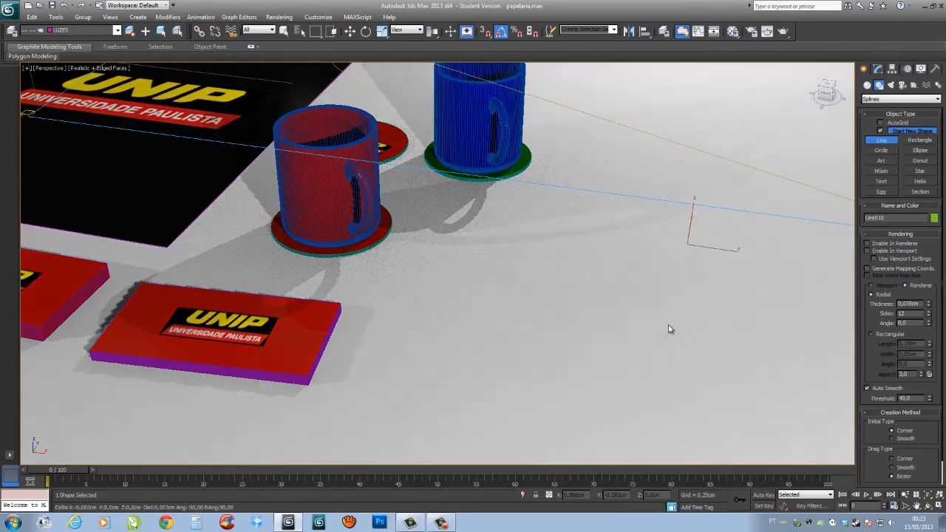
key(F3)
click(673, 325)
click(693, 328)
middle_drag(751, 297, 671, 305)
right_click(669, 305)
alt+right_click(576, 271)
click(617, 269)
alt+middle_drag(564, 255, 527, 259)
Step: Revolve the L-shaped profile into a solid cylinder with the Lathe modifier, aligned to Max
click(882, 69)
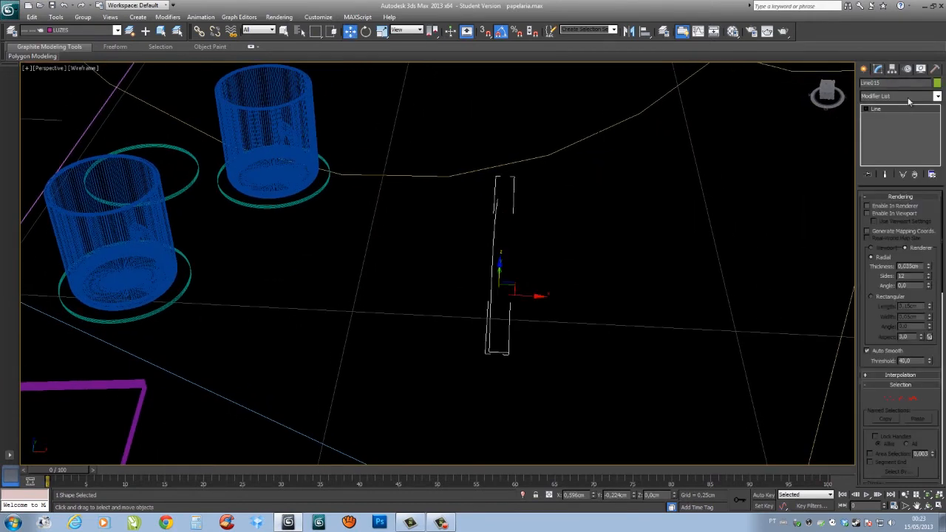
click(908, 96)
scroll(908, 96, down, 2)
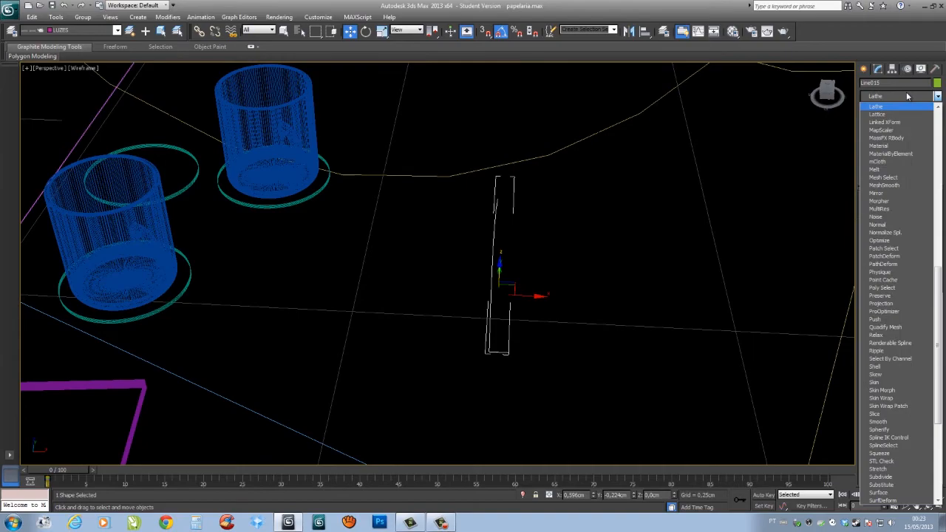
click(878, 461)
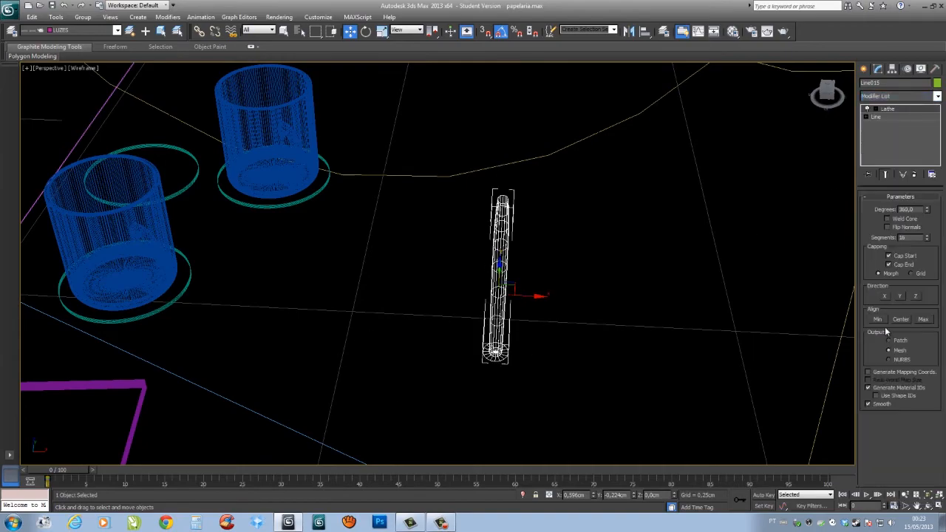
click(923, 319)
alt+middle_drag(512, 283, 445, 278)
key(F3)
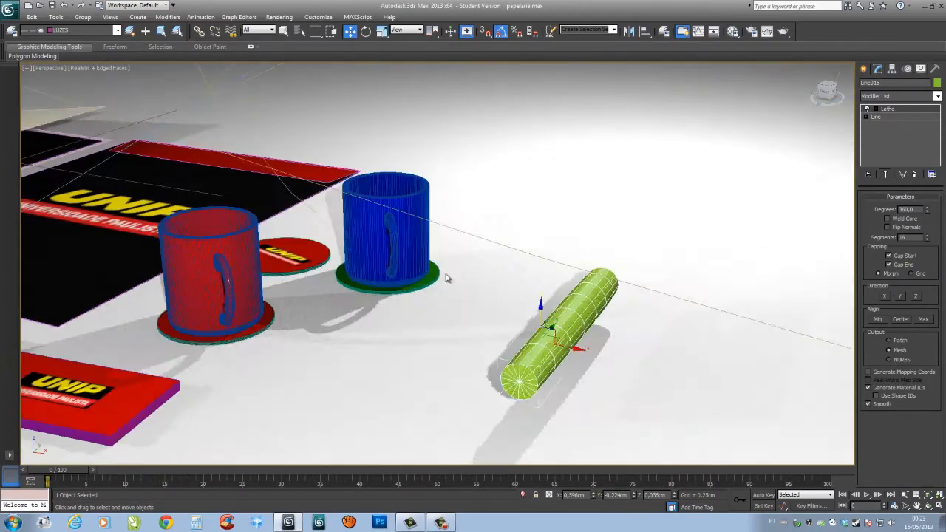
Step: Select the red mug group and examine the curve of its handle from the side
scroll(441, 268, up, 5)
middle_drag(306, 227, 485, 229)
click(393, 256)
alt+middle_drag(313, 288, 375, 298)
scroll(402, 315, down, 3)
Step: Draw an open, C-shaped curved spline with five vertices using the Line tool, on the floor beside the red mug, in wireframe display
click(864, 70)
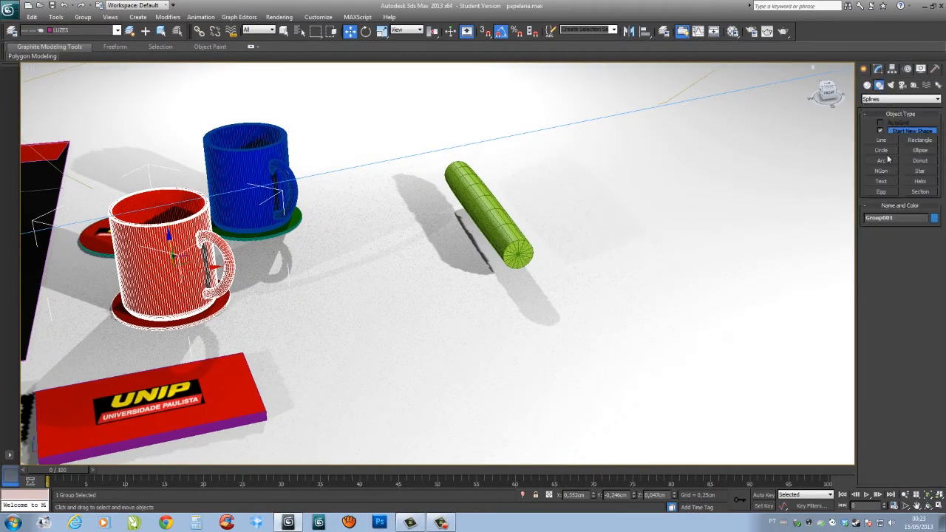
click(887, 146)
mouse_move(399, 235)
alt+middle_down()
mouse_move(388, 243)
mouse_move(406, 219)
alt+middle_up()
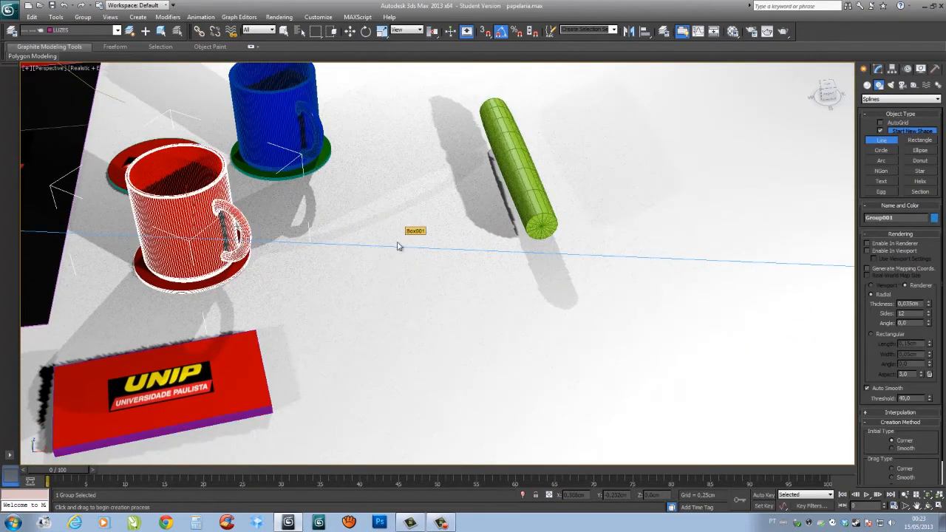
click(379, 274)
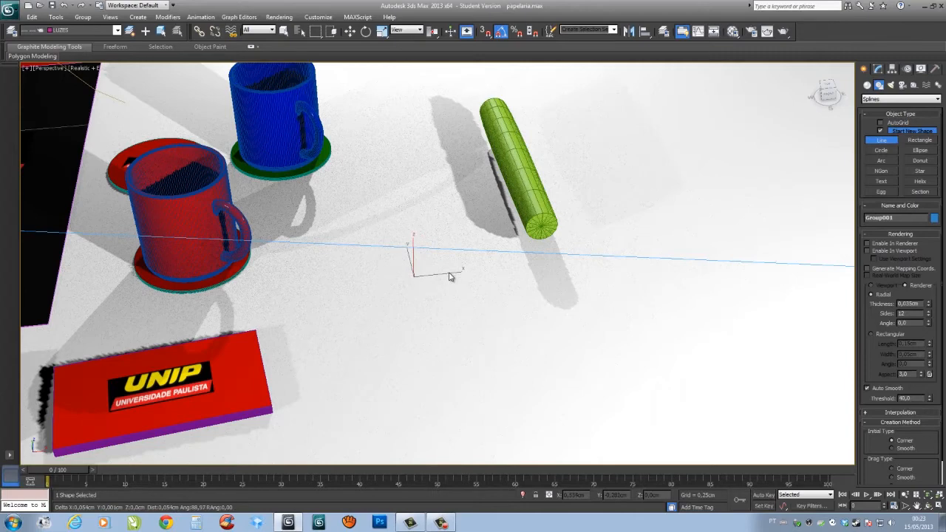
key(F3)
click(397, 261)
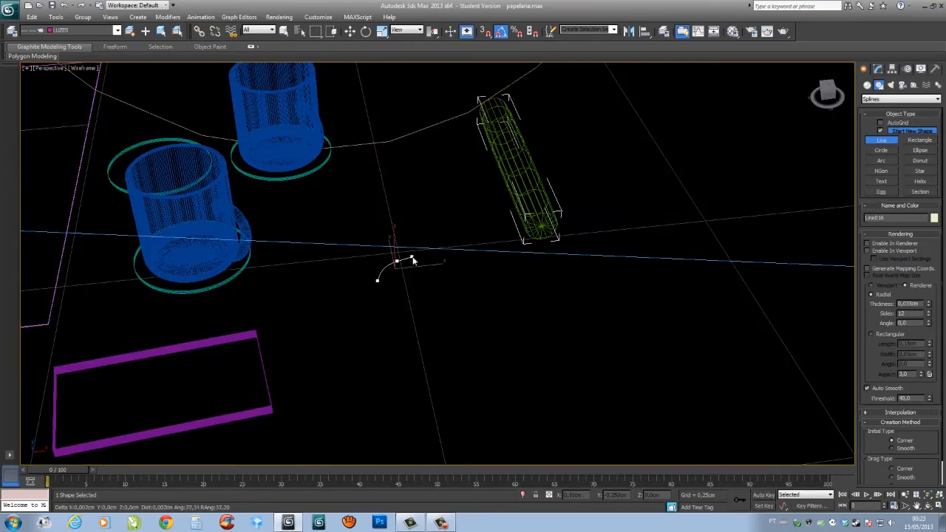
click(439, 274)
click(442, 347)
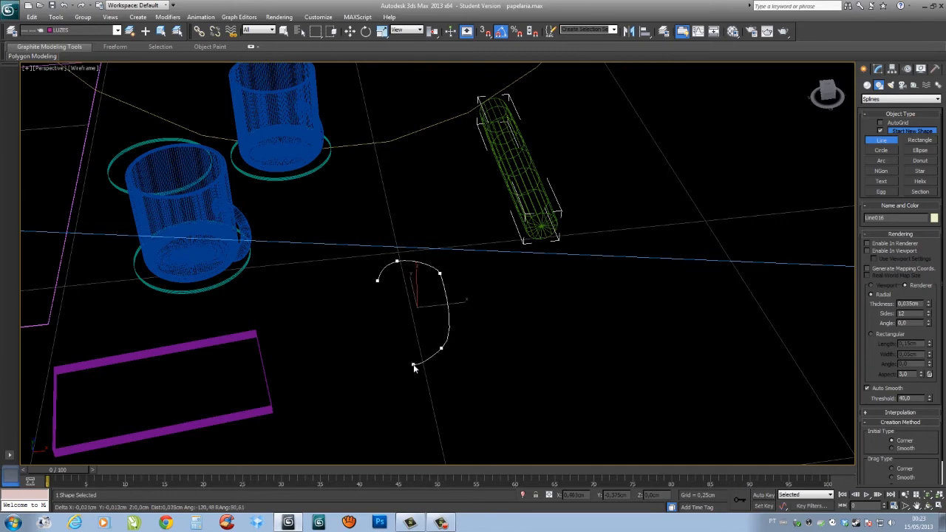
click(404, 362)
right_click(422, 380)
alt+middle_drag(456, 296, 451, 319)
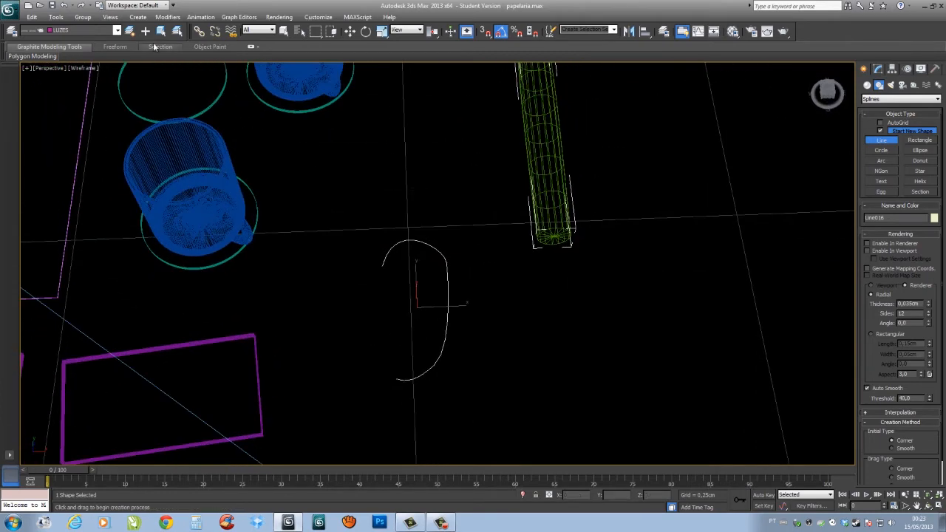
Step: Reshape the handle spline at vertex level, shifting its vertices so the outer curve bulges further from the mug
key(1)
drag(462, 247, 418, 287)
drag(463, 252, 465, 260)
drag(431, 227, 392, 261)
drag(419, 350, 450, 380)
drag(470, 255, 435, 285)
drag(464, 254, 464, 259)
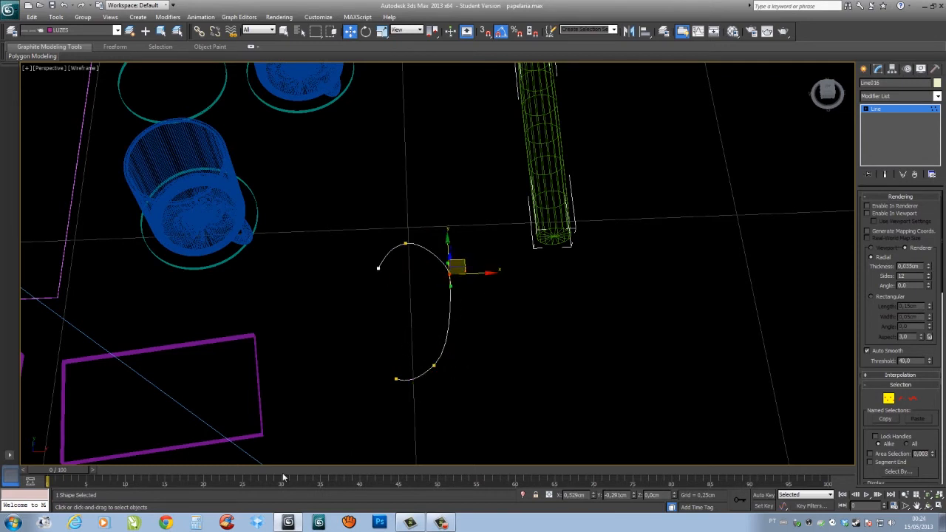
drag(463, 260, 462, 262)
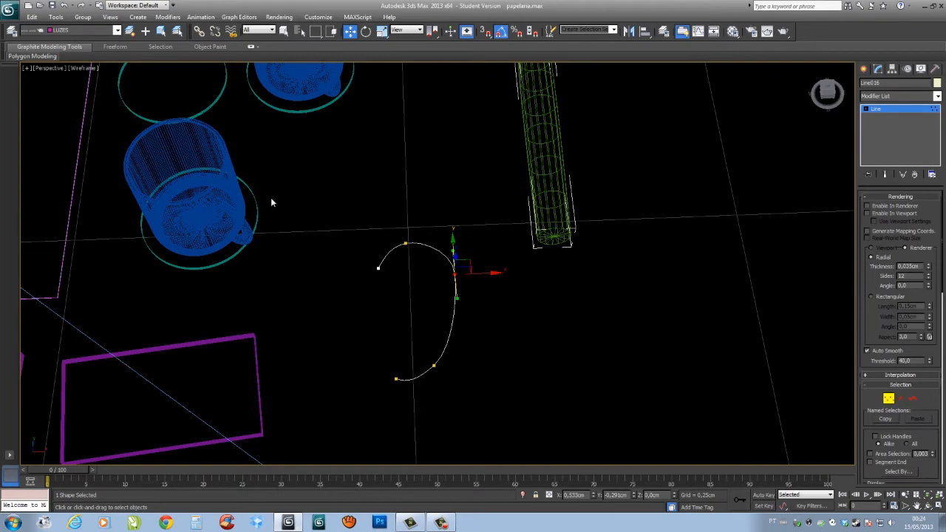
Step: Insert extra vertices along the handle spline with Refine, between the existing vertices
middle_drag(257, 195, 362, 176)
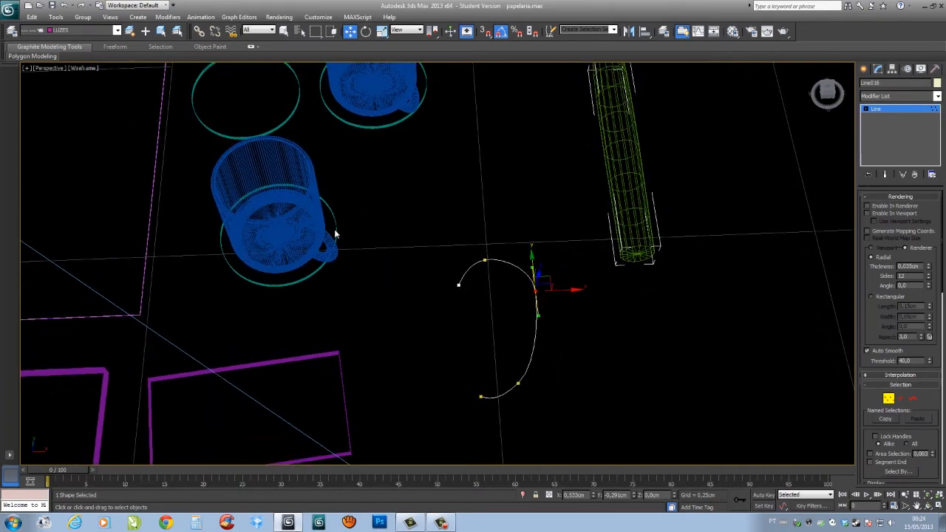
key(super)
key(super)
mouse_move(387, 227)
alt+middle_down()
mouse_move(391, 184)
mouse_move(366, 211)
mouse_move(377, 215)
alt+middle_up()
scroll(467, 289, up, 5)
middle_drag(467, 291, 464, 228)
scroll(472, 254, down, 5)
scroll(446, 252, up, 5)
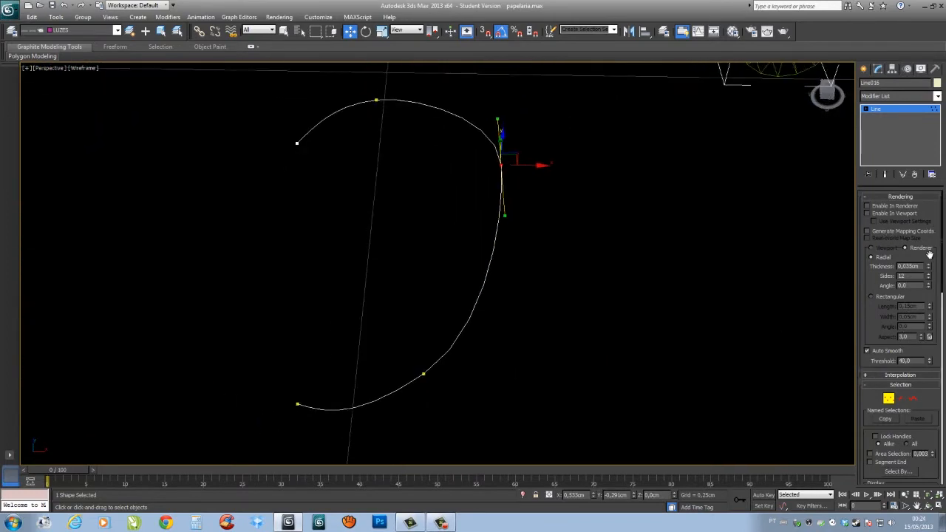
scroll(880, 321, down, 5)
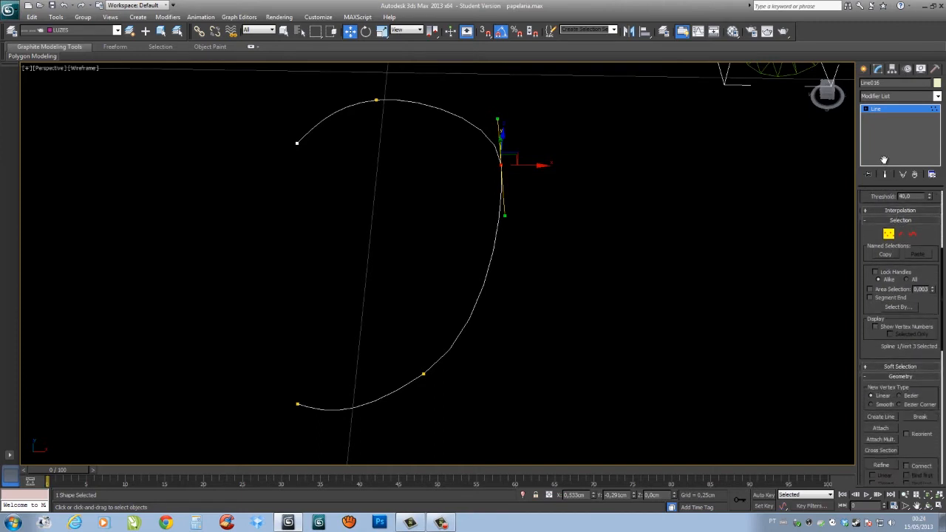
scroll(878, 355, down, 2)
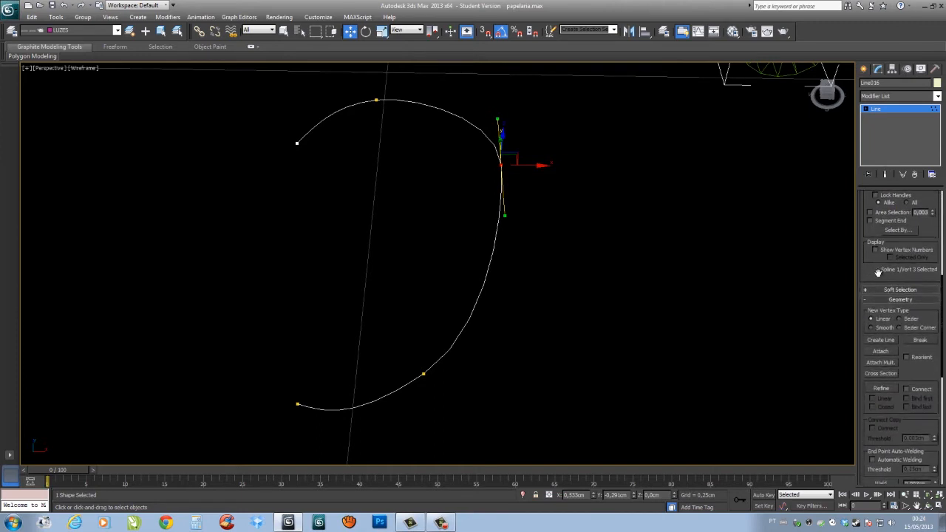
click(881, 388)
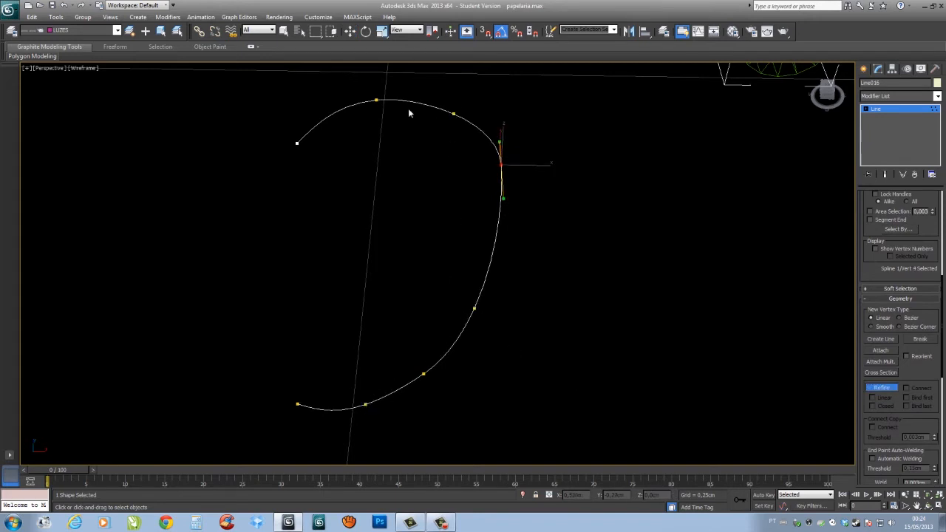
alt+middle_drag(357, 125, 344, 219)
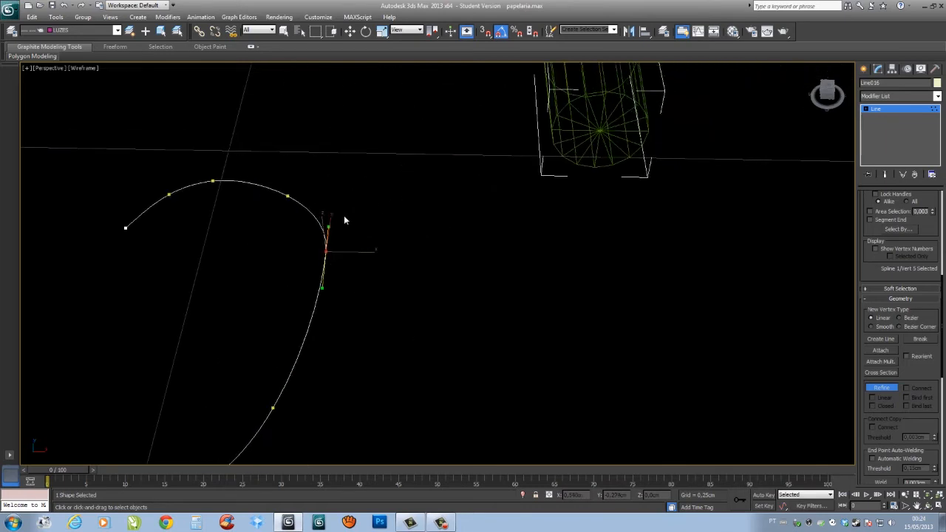
alt+middle_drag(402, 235, 451, 221)
scroll(456, 214, down, 4)
scroll(899, 229, up, 5)
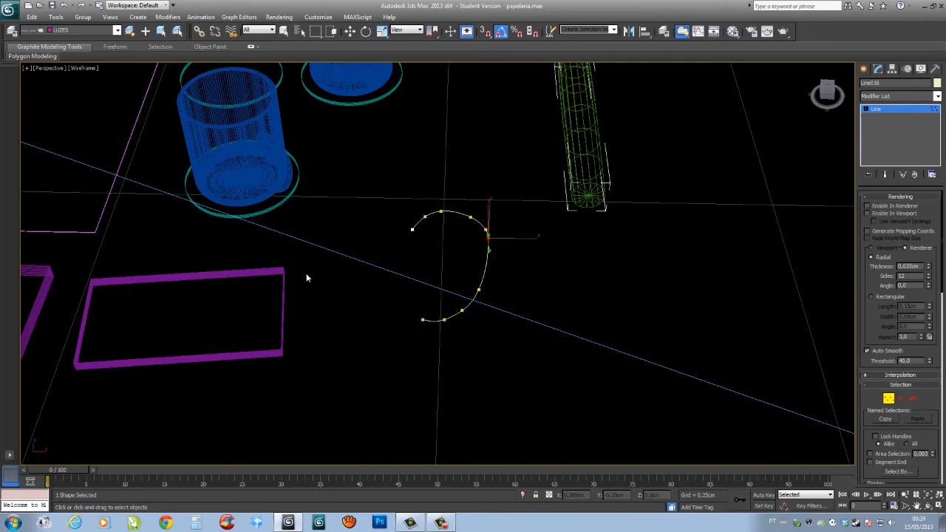
Step: Turn on Enable In Renderer and Enable In Viewport for the handle spline and set its radial thickness to 0,014 cm
alt+middle_drag(303, 264, 248, 203)
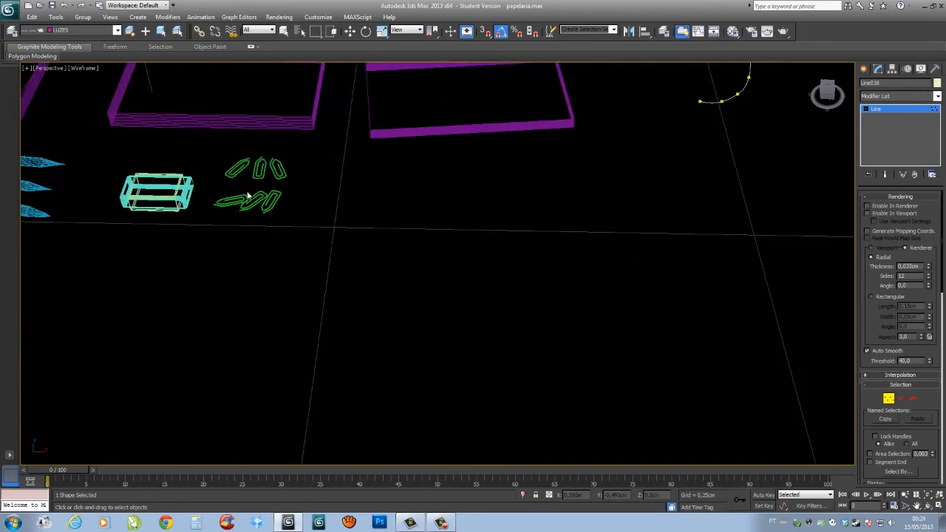
alt+middle_drag(411, 190, 158, 264)
key(z)
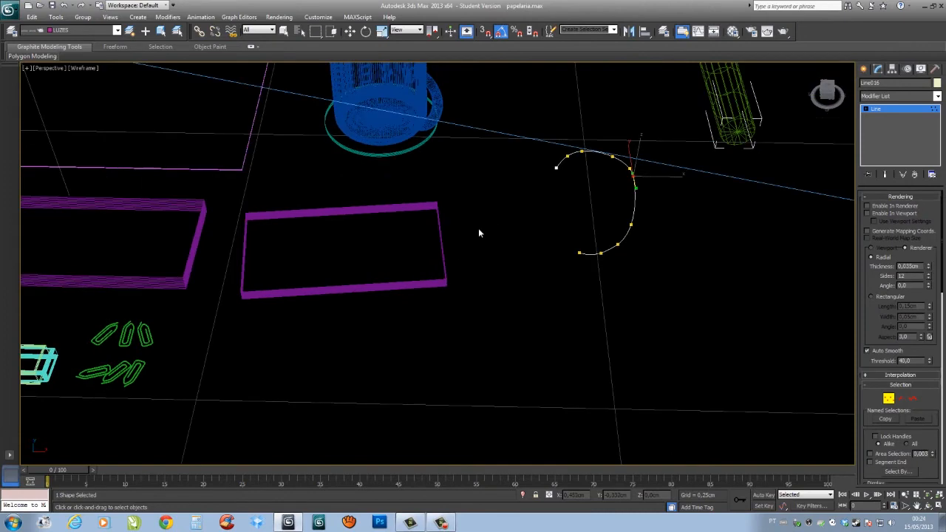
click(868, 213)
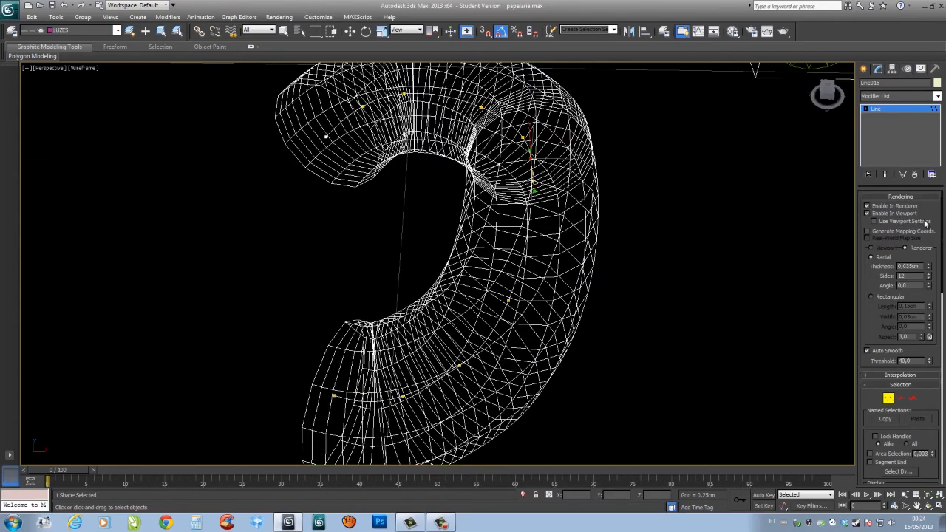
drag(929, 271, 926, 299)
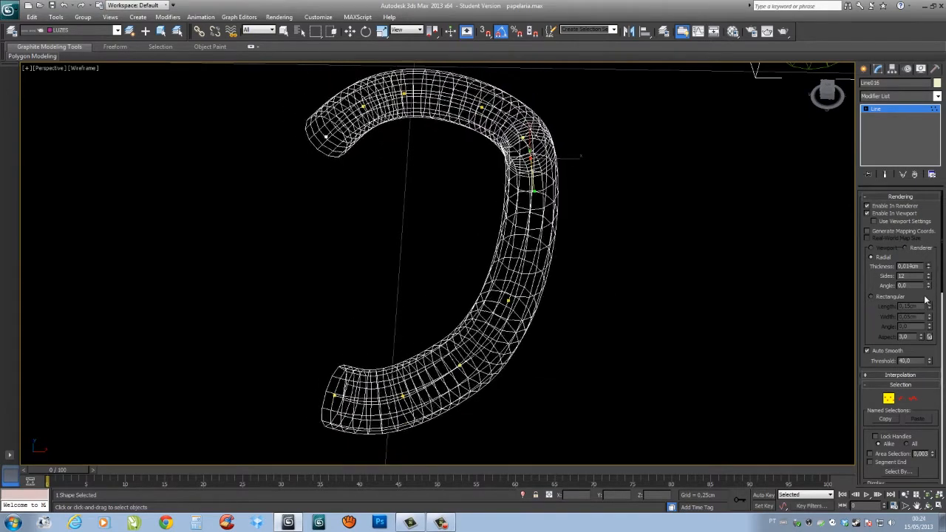
scroll(609, 222, down, 5)
mouse_move(443, 244)
alt+middle_down()
mouse_move(452, 258)
mouse_move(436, 236)
mouse_move(442, 150)
mouse_move(394, 177)
mouse_move(436, 210)
mouse_move(463, 191)
mouse_move(473, 218)
mouse_move(438, 234)
mouse_move(445, 216)
alt+middle_up()
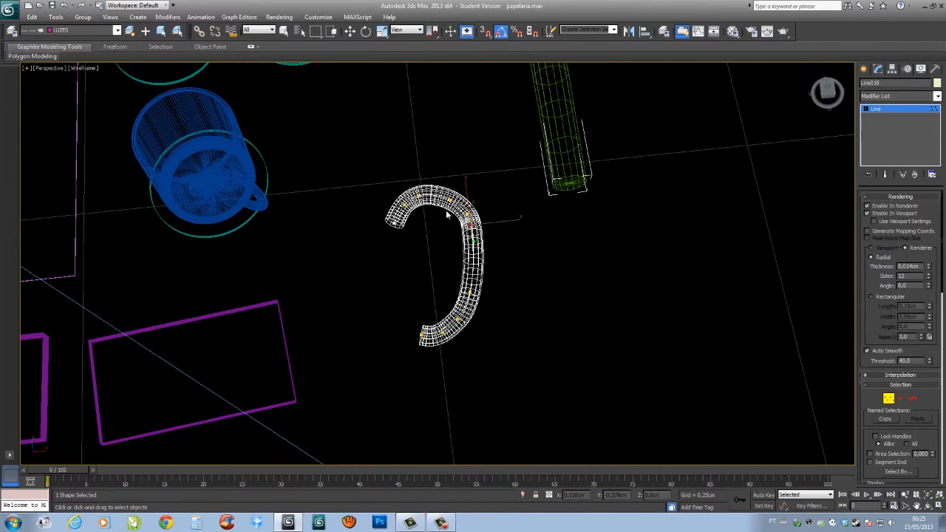
Step: Try moving the selected spline vertex upward in shaded display, undo the move, and save the scene
key(F3)
scroll(422, 254, down, 3)
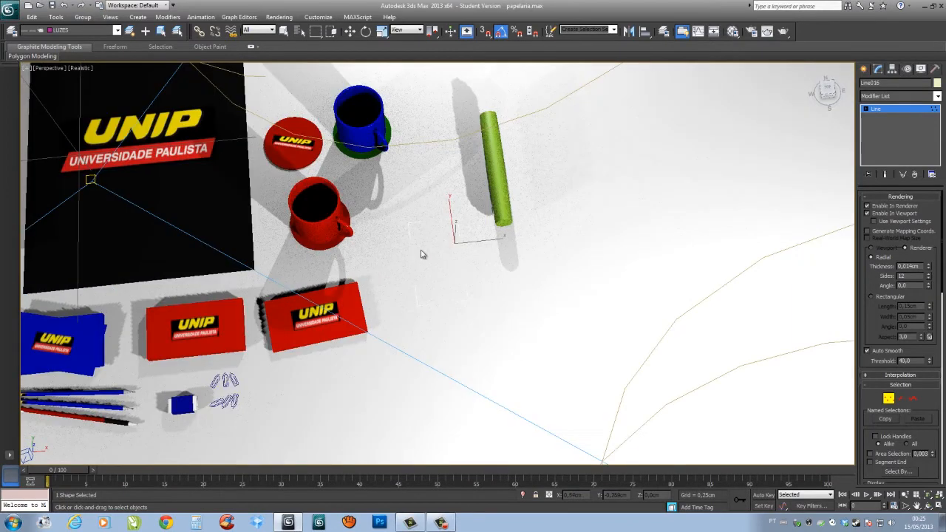
alt+middle_drag(447, 257, 465, 239)
scroll(442, 241, up, 4)
drag(441, 192, 431, 72)
key(ctrl+z)
key(ctrl+s)
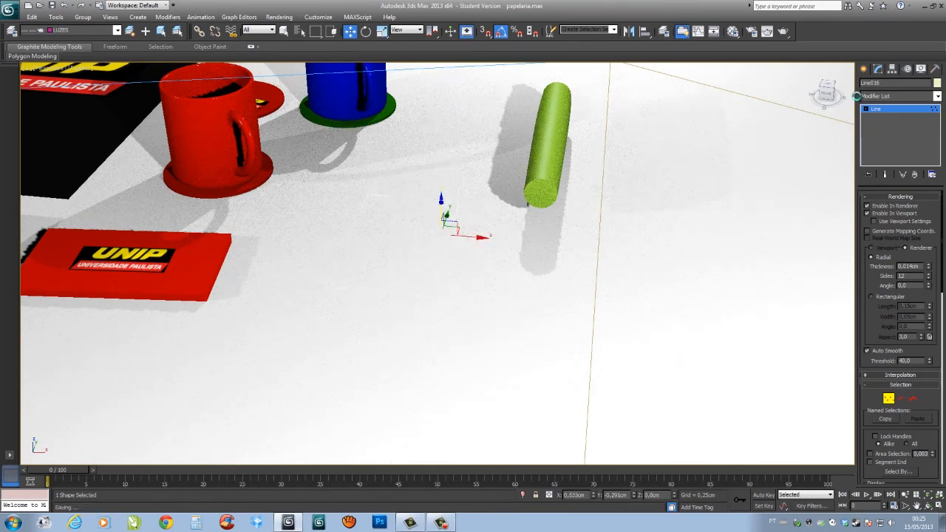
Step: Raise the tubular handle to about 0,029 cm in Z and convert it to an Editable Poly
click(864, 69)
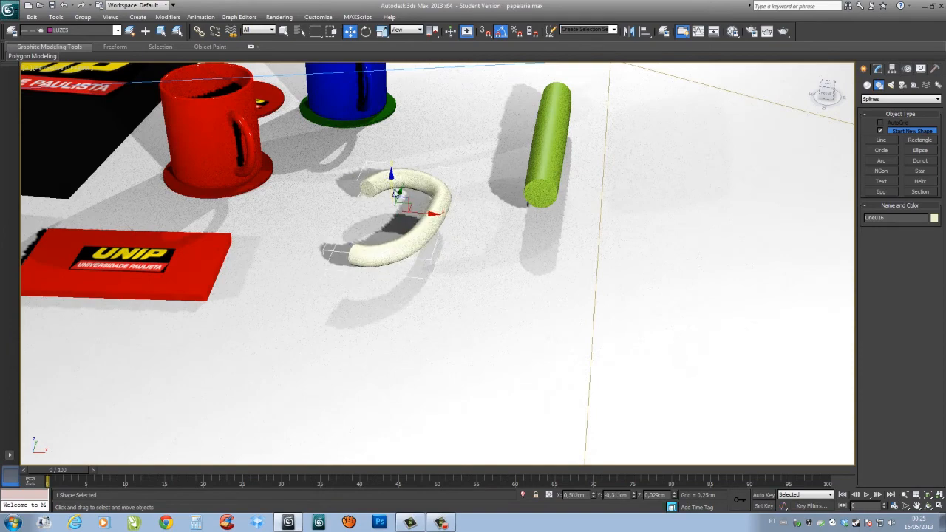
alt+middle_drag(409, 233, 433, 261)
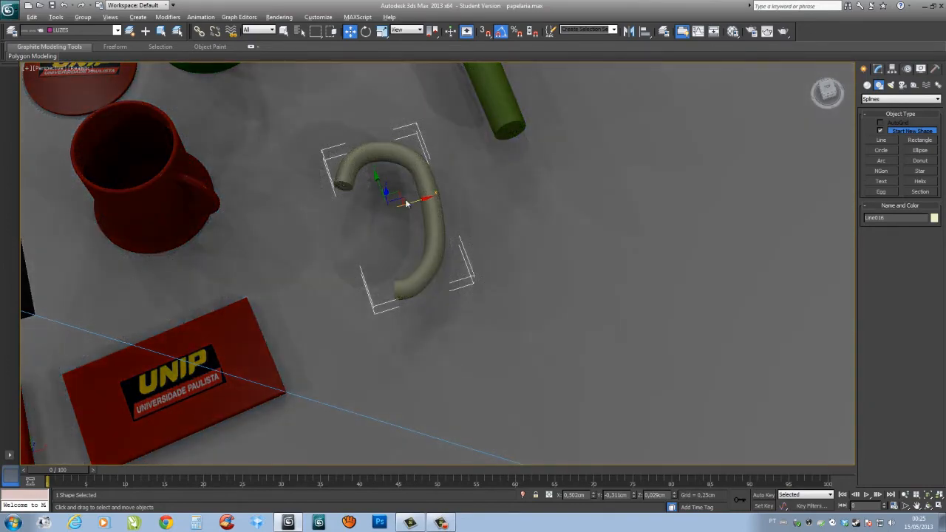
mouse_move(406, 203)
alt+middle_down()
mouse_move(494, 265)
mouse_move(515, 230)
alt+middle_up()
right_click(485, 264)
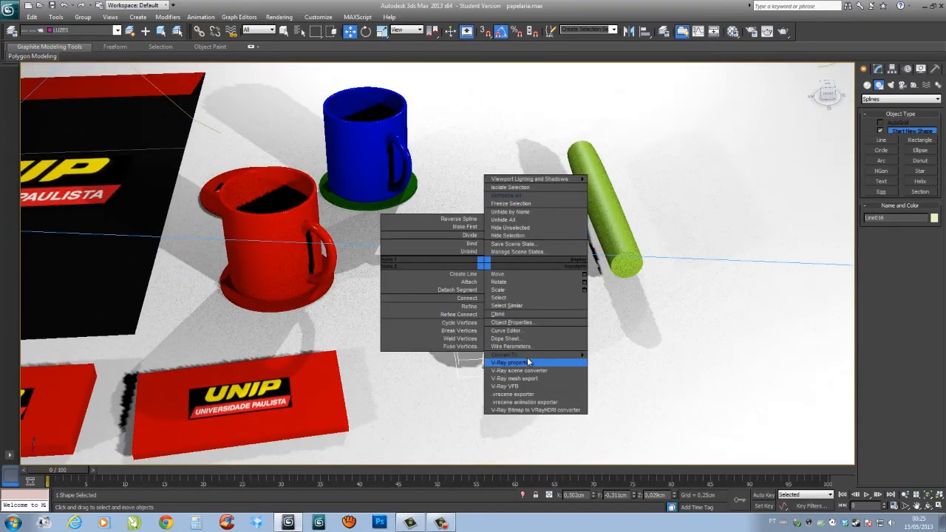
mouse_move(532, 355)
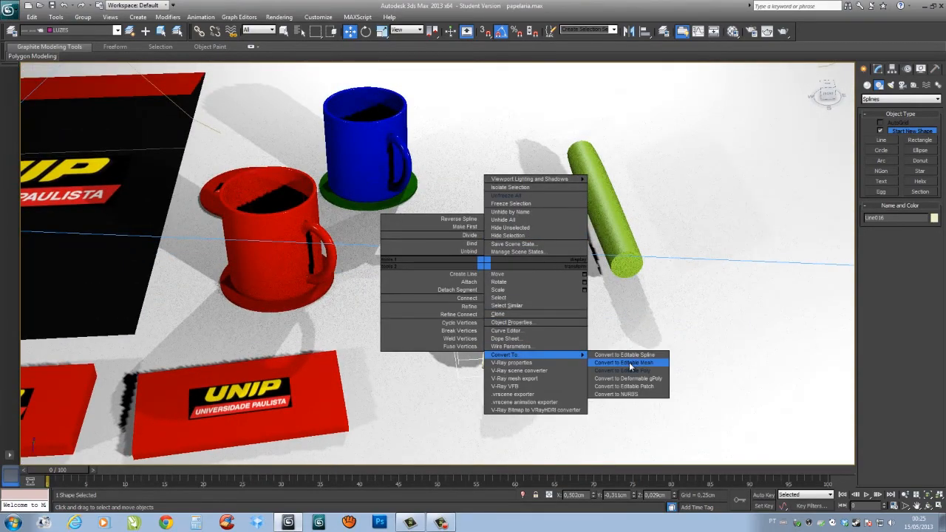
click(624, 370)
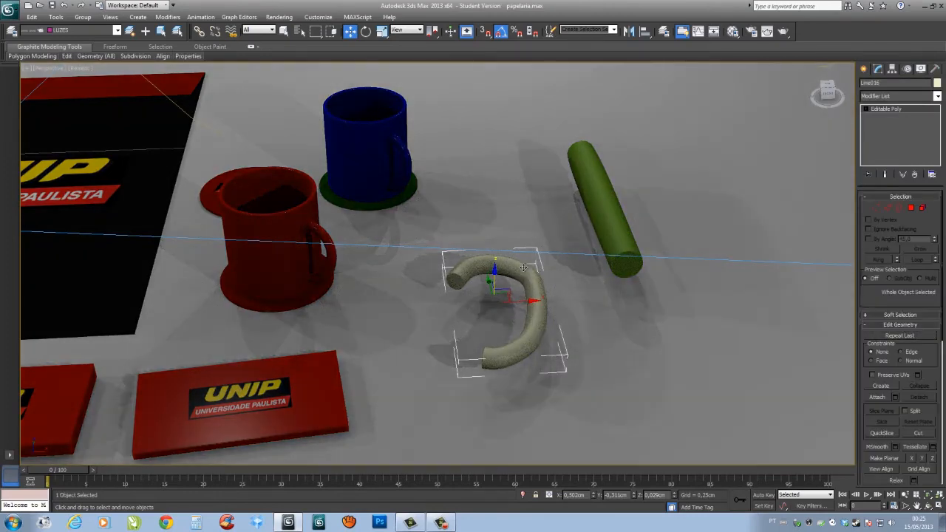
Step: Rotate the handle 95 degrees about X so it stands upright, and raise it to about 0,105 cm in Z
click(863, 68)
key(e)
drag(498, 281, 499, 333)
alt+middle_drag(519, 241, 504, 230)
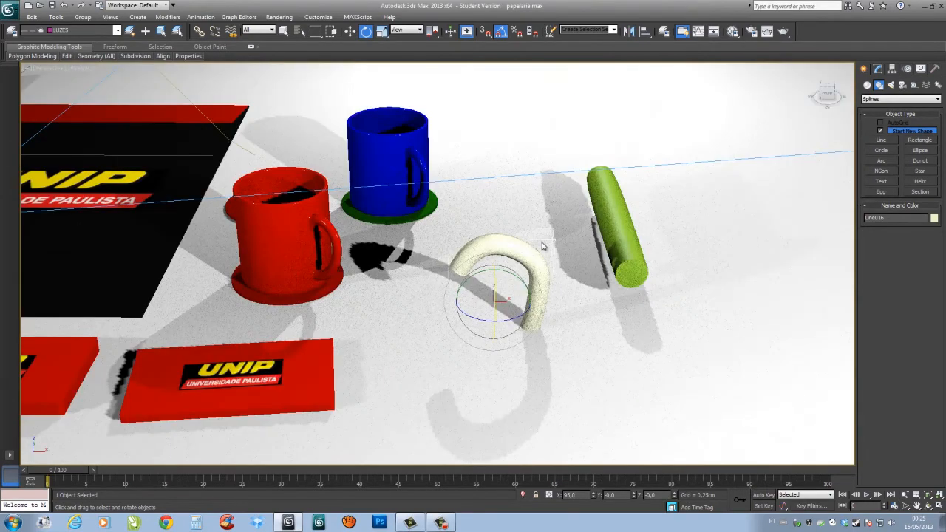
key(w)
drag(494, 275, 500, 182)
mouse_move(508, 171)
alt+middle_down()
mouse_move(516, 210)
mouse_move(506, 162)
alt+middle_up()
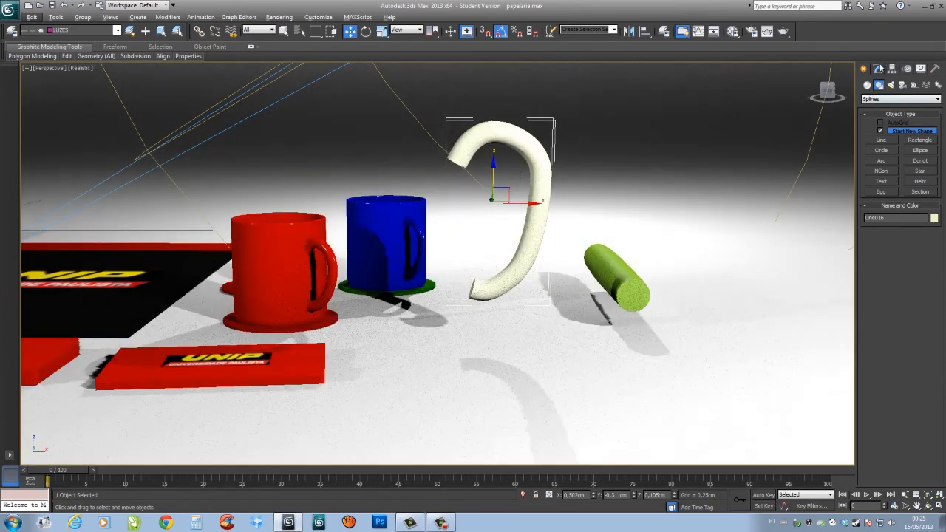
Step: Select all of the handle's mesh at Element level and activate Slice Plane
click(879, 68)
click(921, 209)
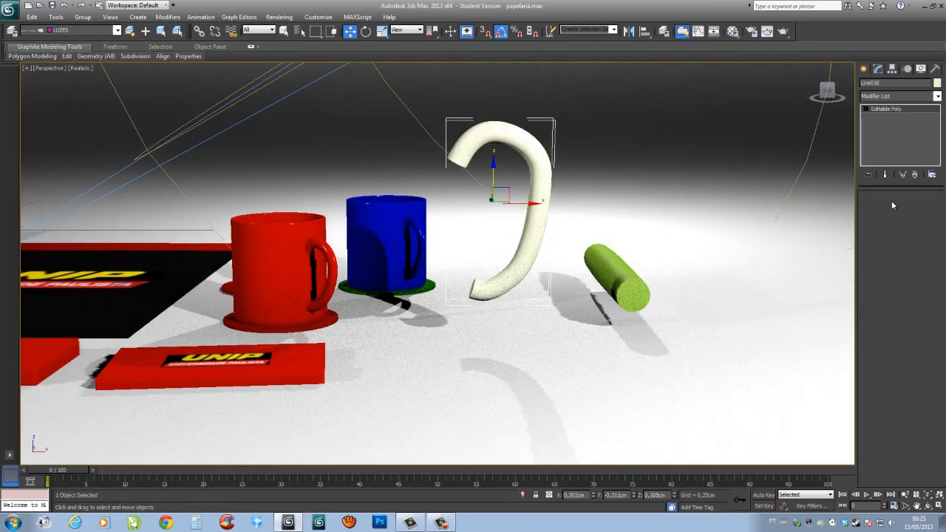
middle_drag(548, 247, 545, 239)
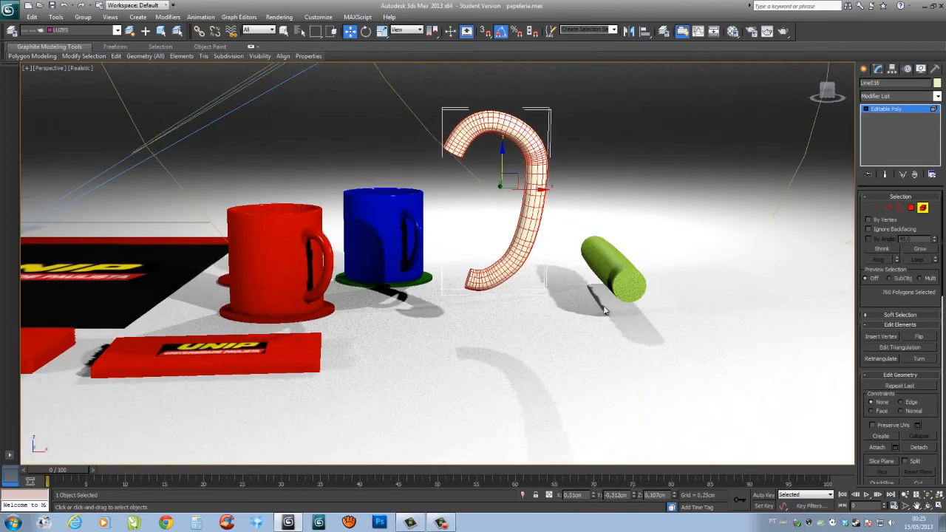
click(882, 461)
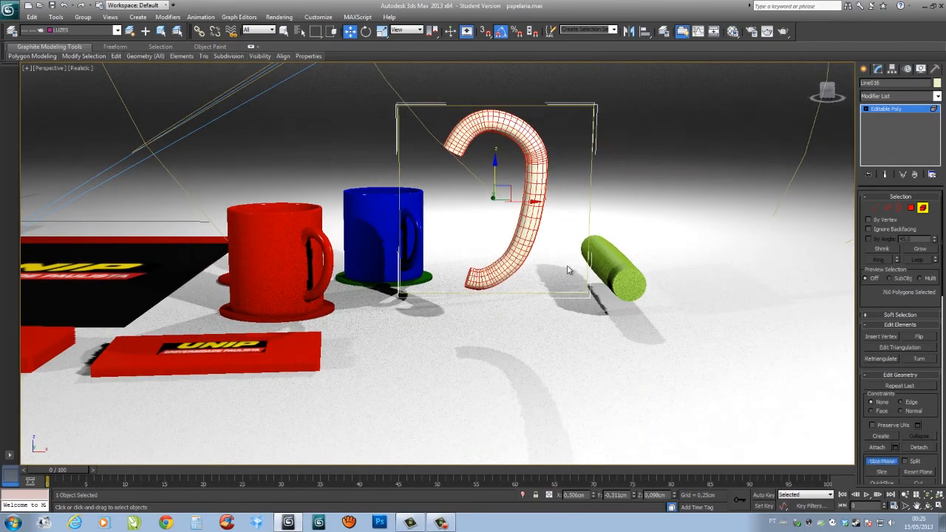
Step: Try rotating the slice plane 90 degrees about Z
alt+middle_drag(509, 165, 480, 150)
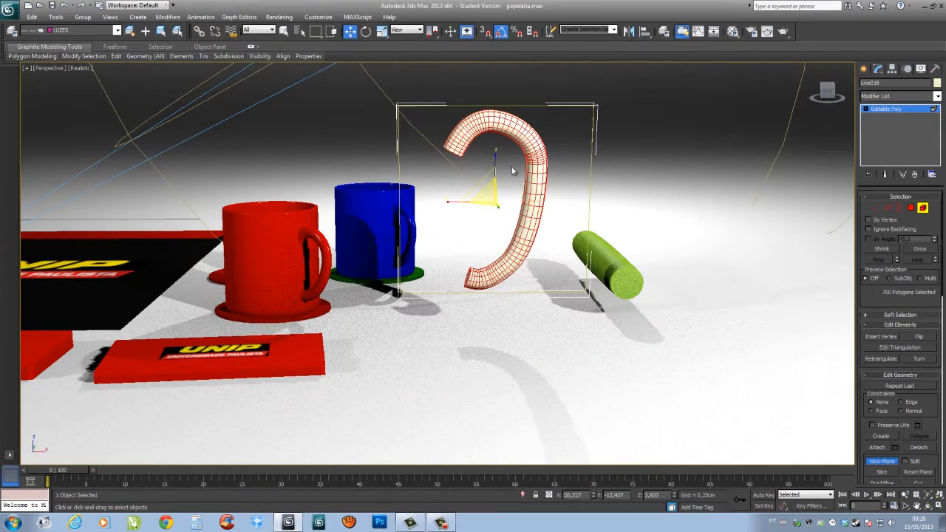
key(e)
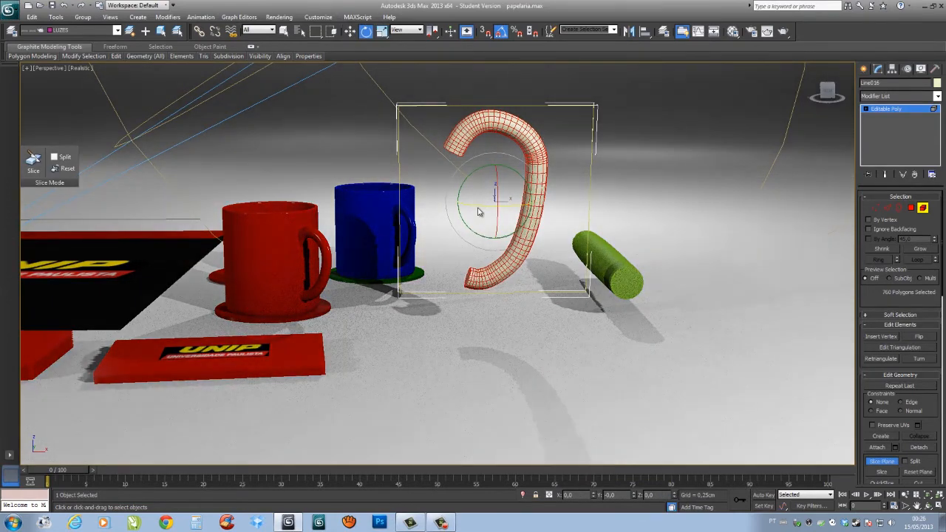
drag(477, 212, 522, 213)
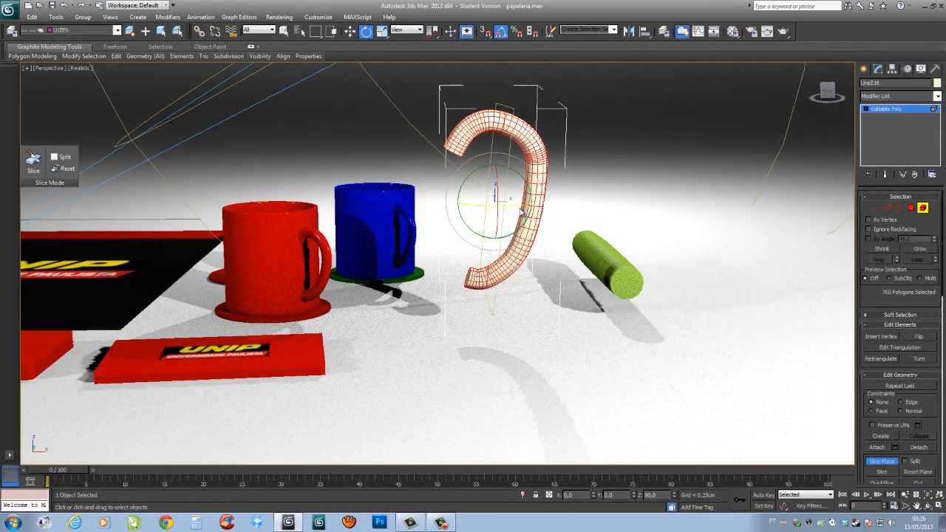
alt+middle_drag(522, 212, 506, 183)
key(z)
scroll(519, 186, down, 2)
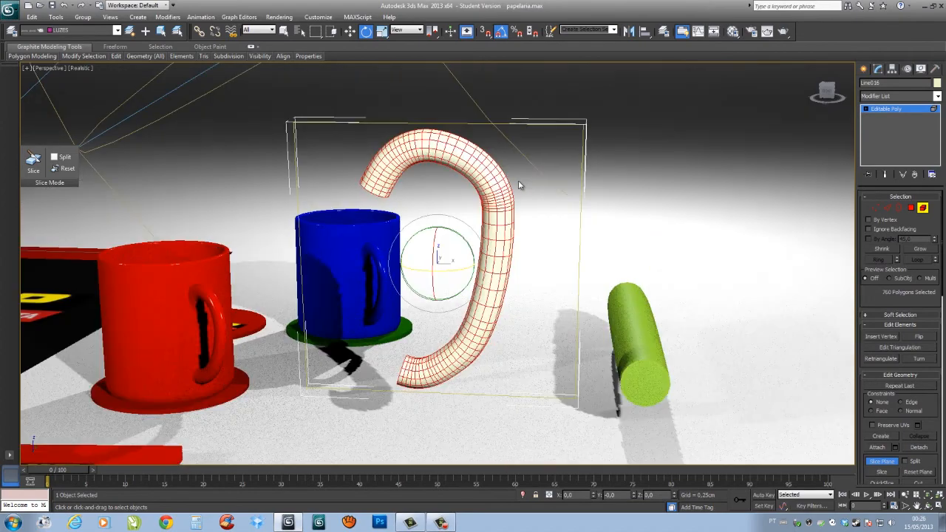
alt+middle_drag(513, 189, 513, 182)
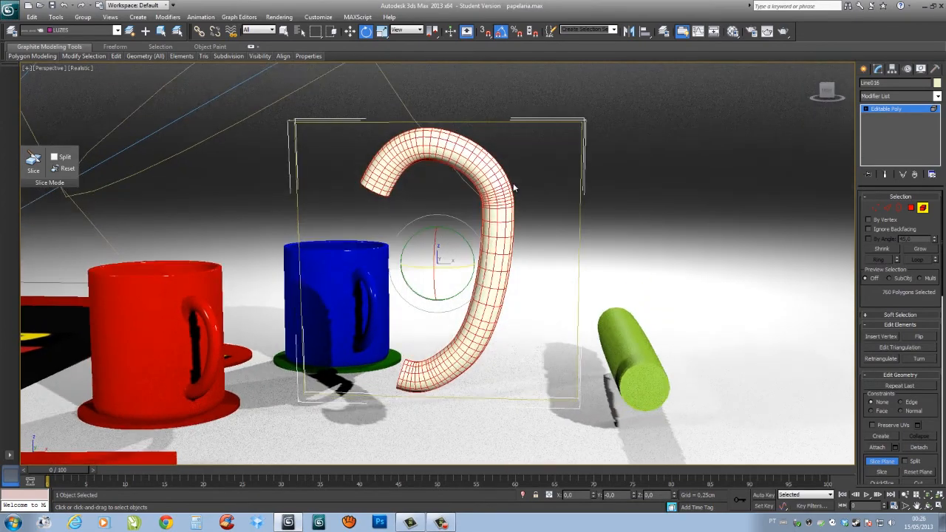
Step: Set the angle snap increment to 30 degrees
right_click(502, 34)
text(30)
key(Return)
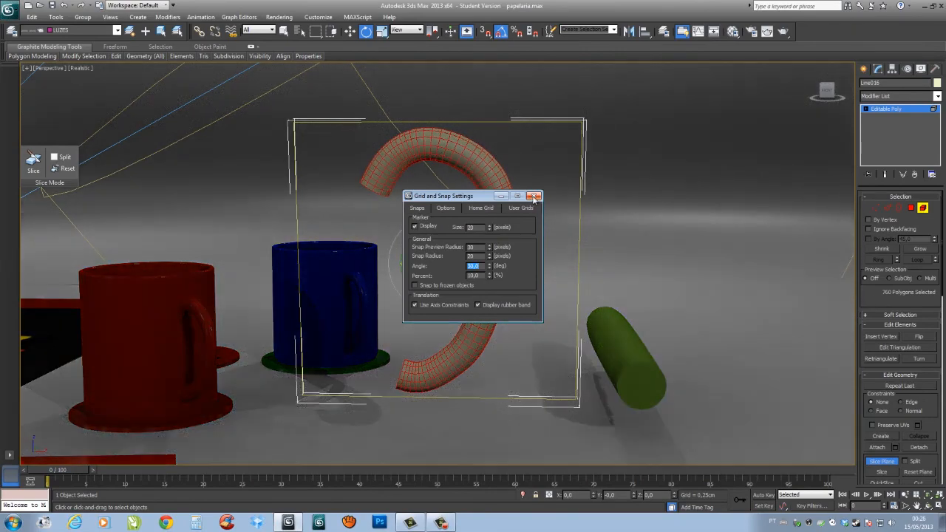
click(534, 197)
Step: Change the rotation reference coordinate system to Local and turn the slice plane upright so it crosses both arms of the handle
drag(424, 269, 438, 276)
key(ctrl+z)
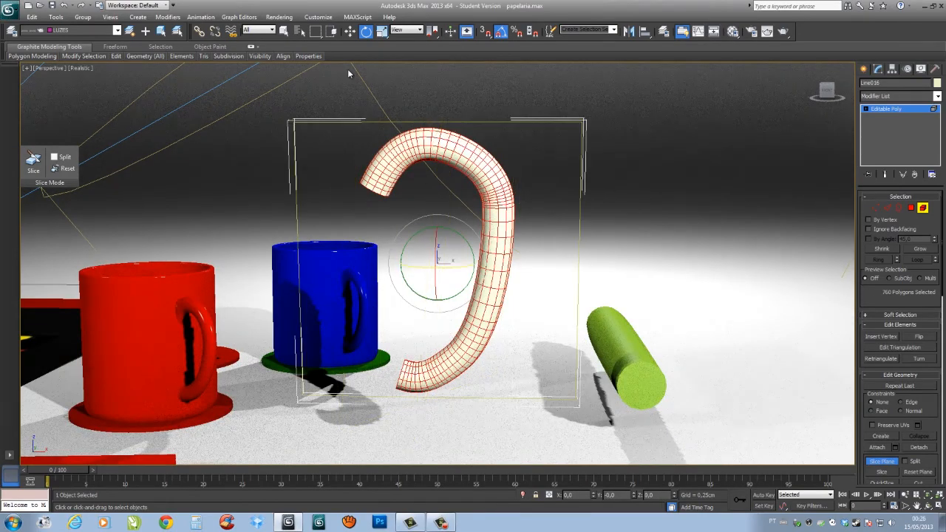
click(408, 30)
click(397, 64)
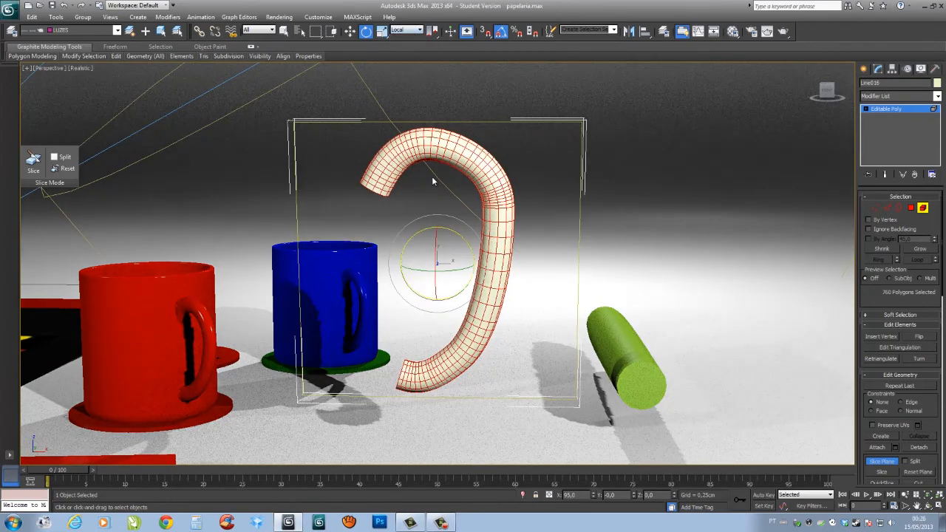
drag(419, 271, 434, 284)
alt+middle_drag(422, 250, 437, 270)
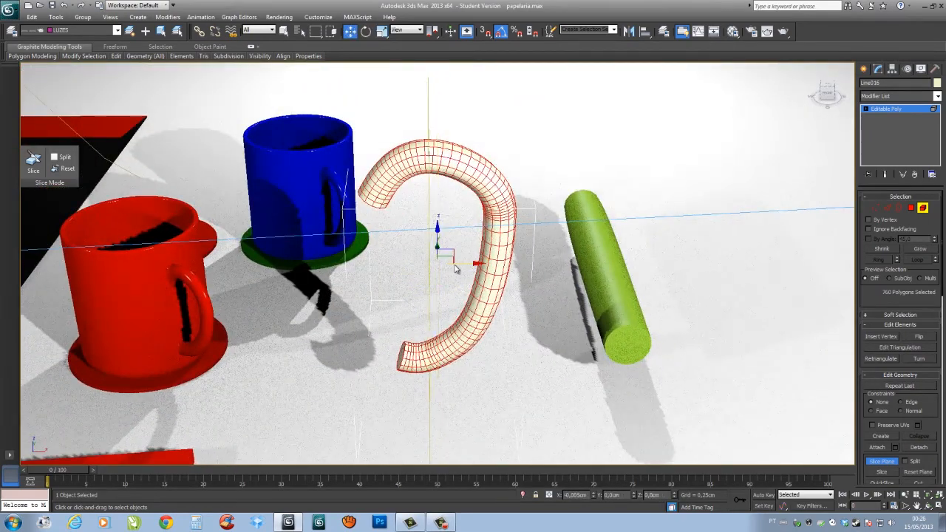
Step: Position the slice plane at about 0,493 cm in X across both handle ends and slice the mesh
mouse_move(439, 262)
alt+middle_down()
mouse_move(448, 235)
mouse_move(439, 235)
mouse_move(443, 253)
alt+middle_up()
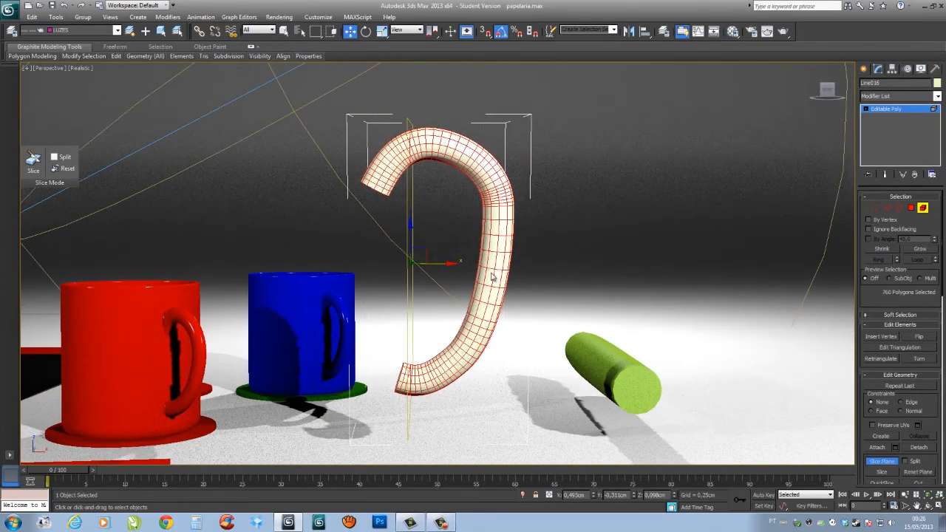
scroll(927, 419, down, 3)
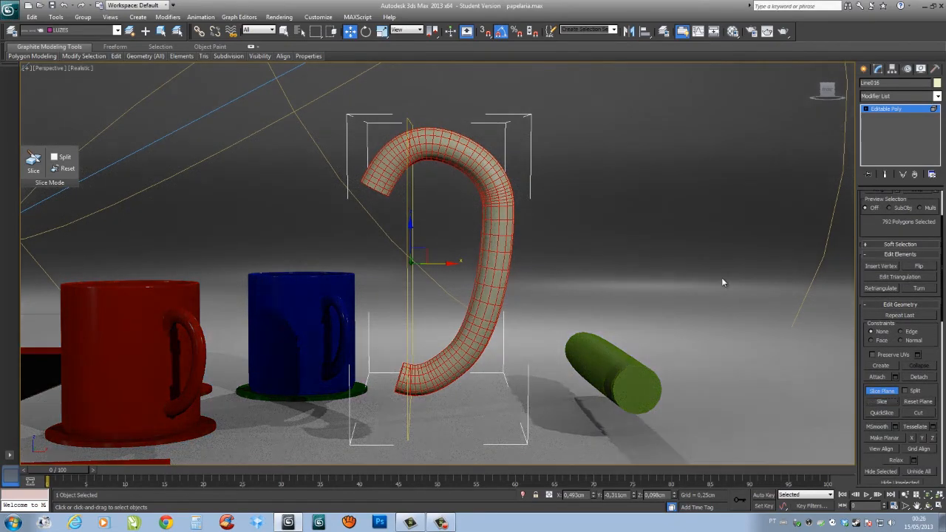
drag(446, 267, 482, 245)
middle_drag(488, 233, 577, 252)
scroll(903, 234, up, 3)
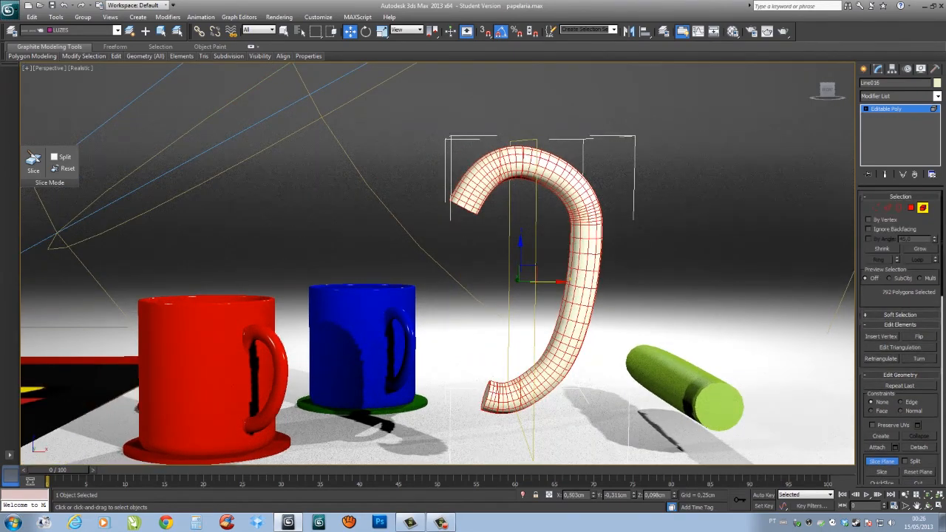
Step: Select the polygons beyond the cut at both handle ends and delete them
key(4)
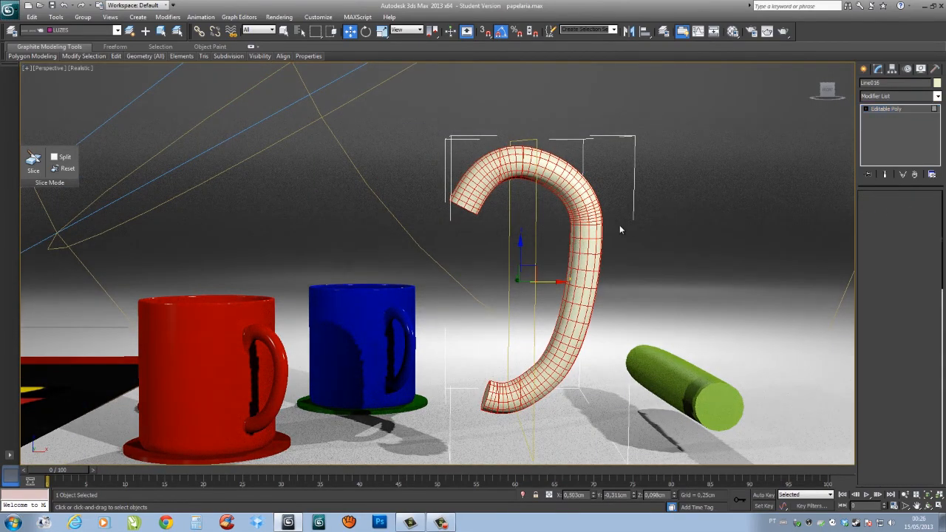
alt+middle_drag(605, 217, 601, 213)
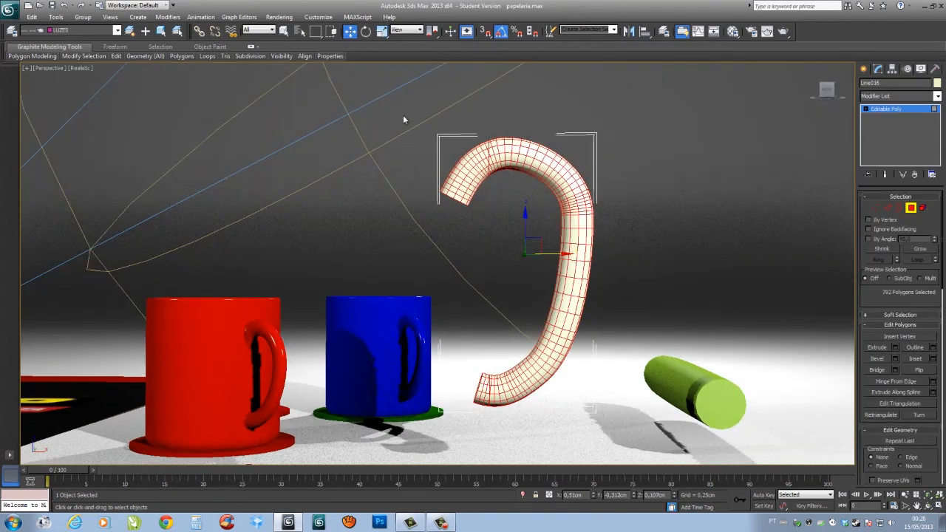
drag(471, 422, 488, 454)
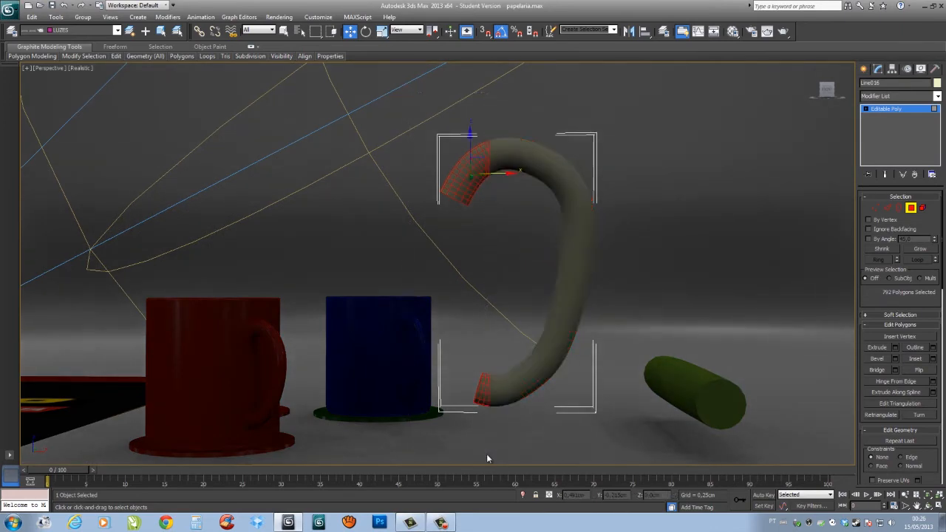
Step: Examine the handle's cut upper opening and compare it with how the finished red mug's handle meets its body
alt+middle_drag(442, 291, 547, 259)
middle_drag(502, 173, 491, 253)
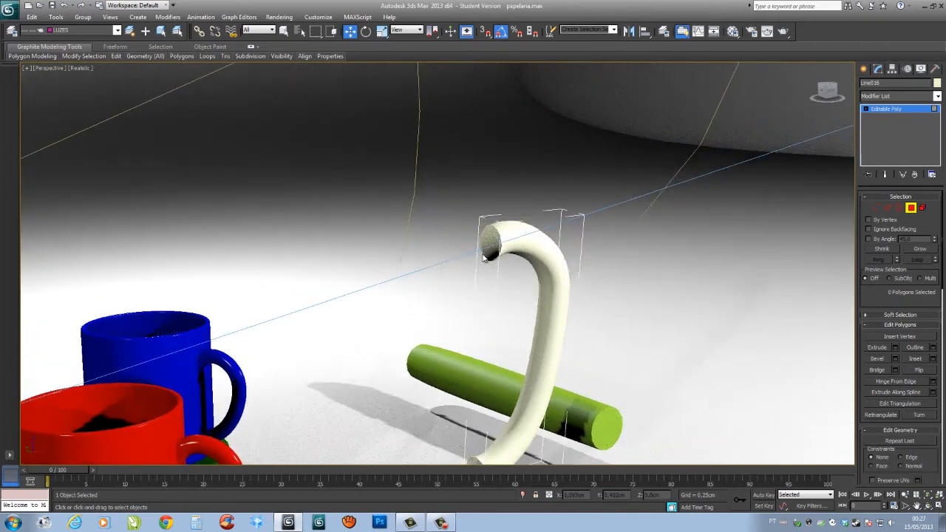
scroll(518, 257, up, 4)
scroll(587, 247, up, 3)
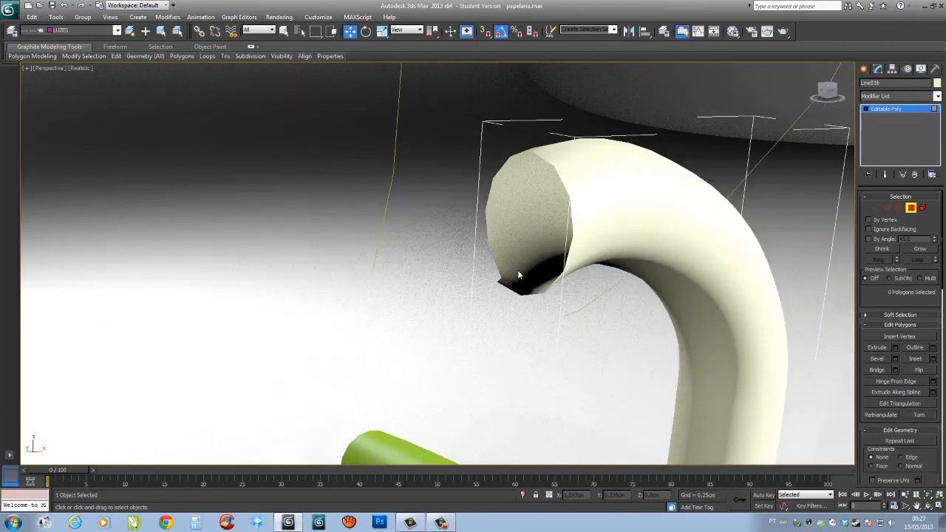
scroll(530, 279, up, 3)
alt+middle_drag(537, 275, 512, 345)
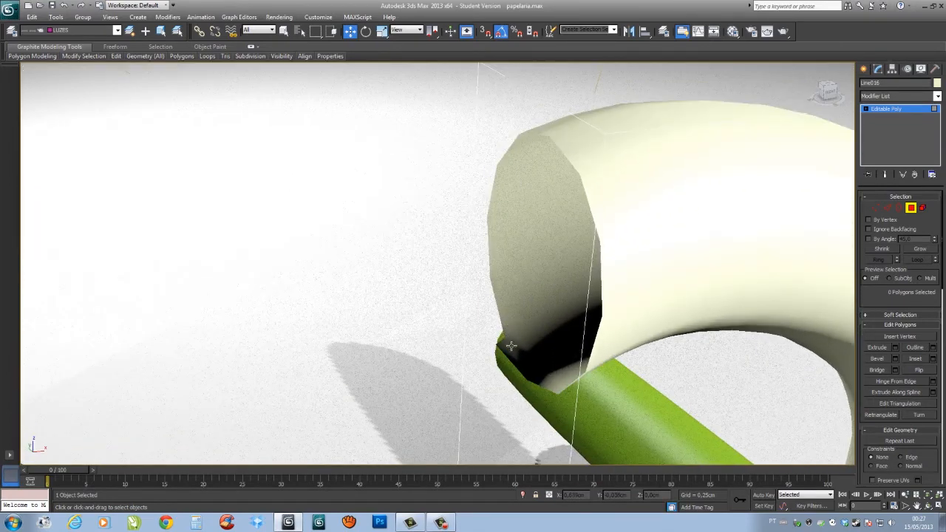
click(549, 385)
scroll(605, 284, down, 10)
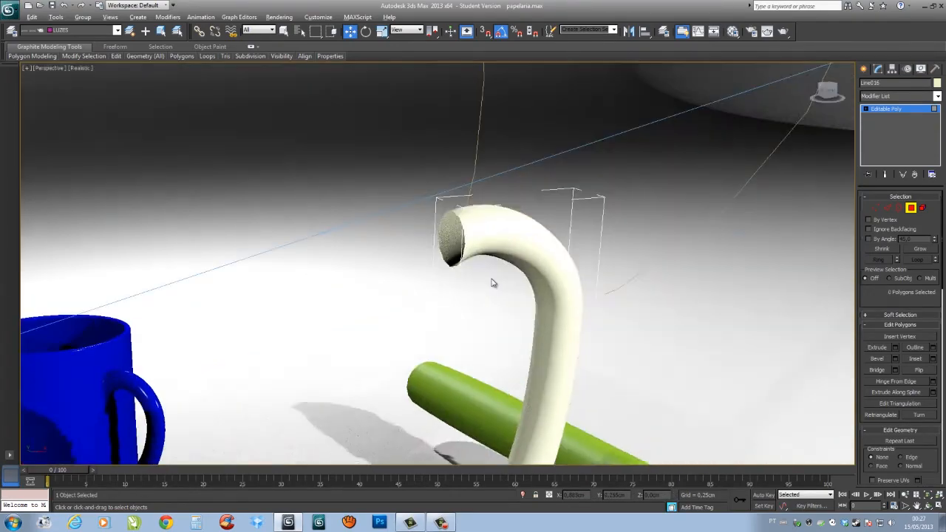
alt+middle_drag(493, 283, 294, 284)
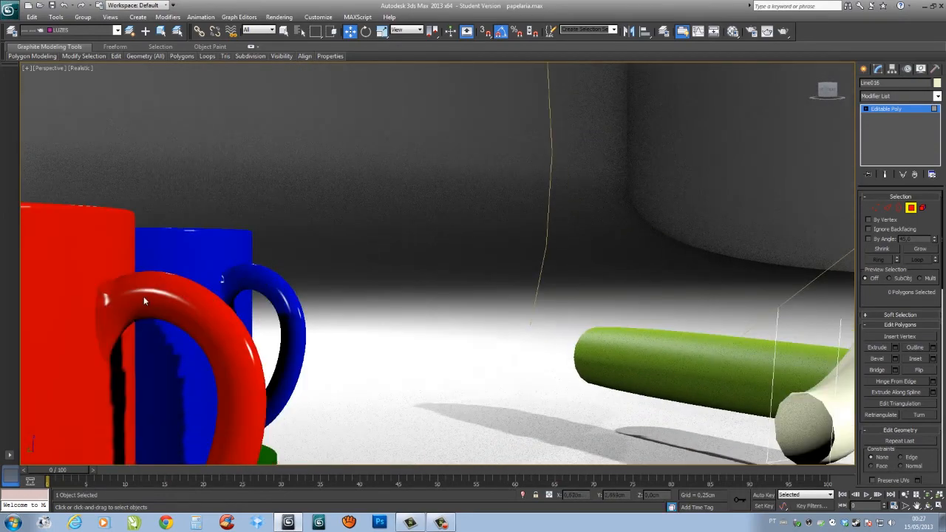
alt+middle_drag(149, 337, 135, 270)
Step: Select the open border edges at the handle's two cut ends in Edge mode
alt+middle_drag(734, 319, 501, 229)
scroll(584, 307, up, 2)
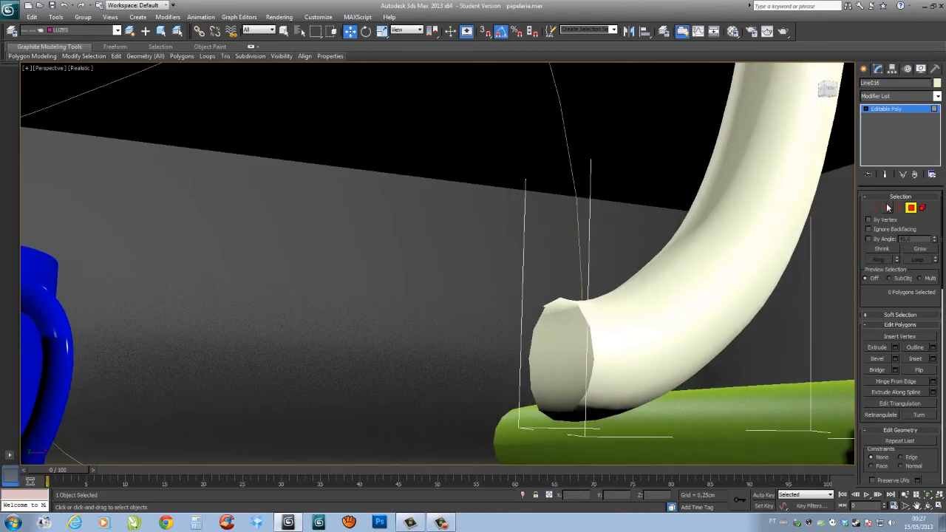
key(2)
double_click(558, 295)
alt+middle_drag(558, 296, 588, 290)
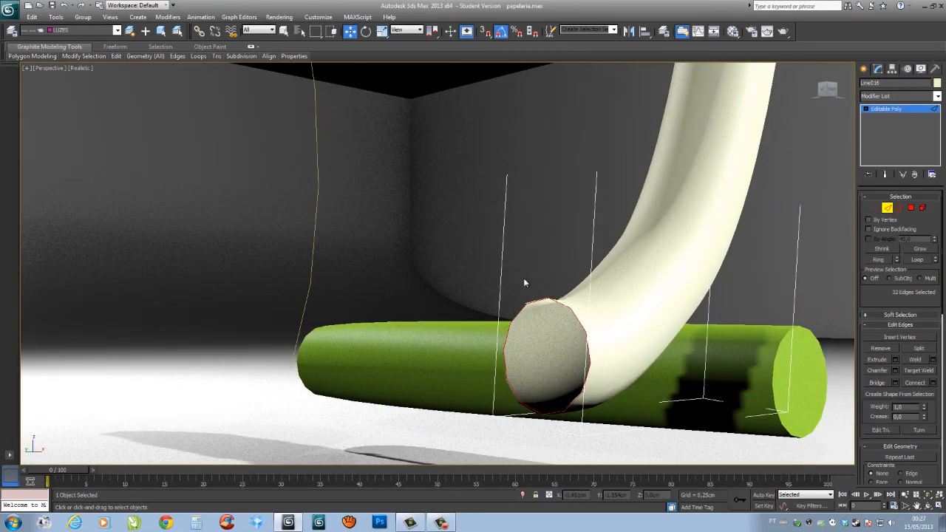
Step: Scale the selected border edges to about 158 percent in Z to flare the handle ends
key(r)
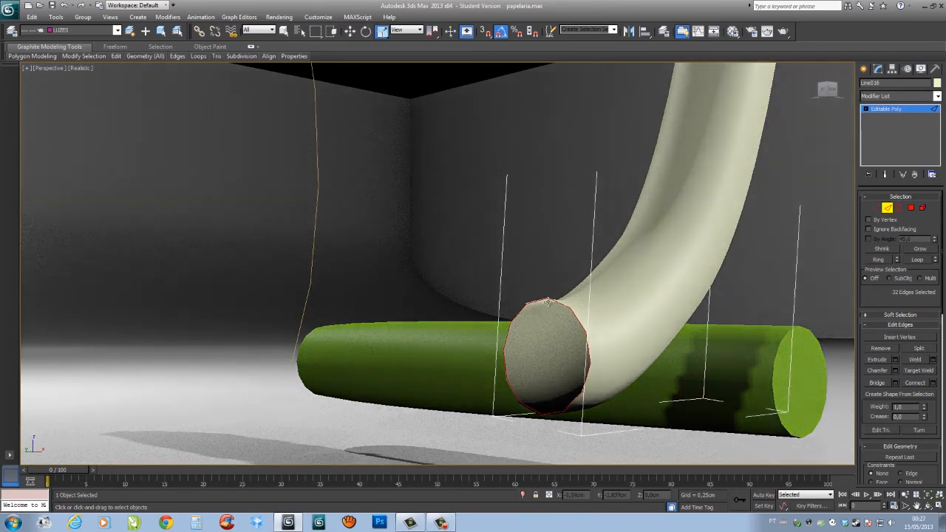
scroll(527, 308, down, 5)
middle_drag(511, 207, 466, 322)
scroll(442, 137, up, 4)
middle_drag(445, 114, 418, 345)
mouse_move(937, 402)
mouse_down()
mouse_move(944, 135)
mouse_move(940, 303)
mouse_up()
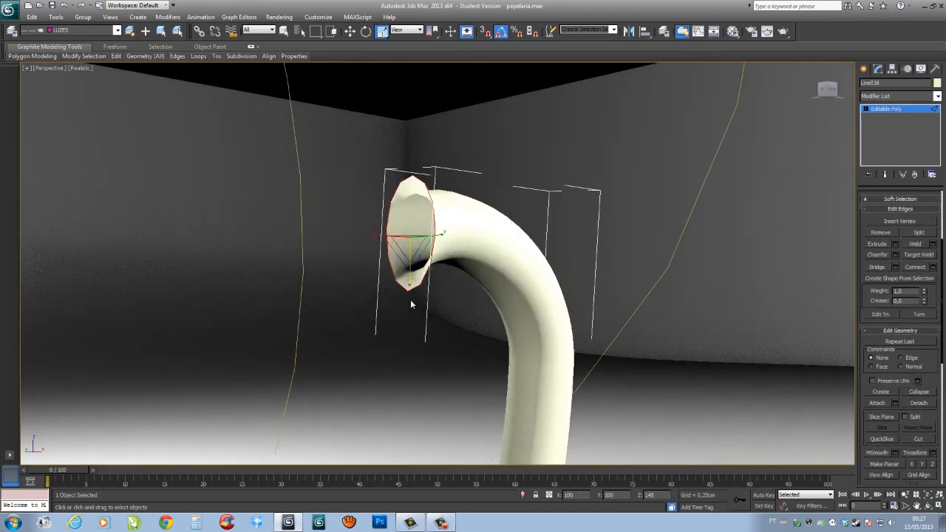
drag(410, 300, 415, 262)
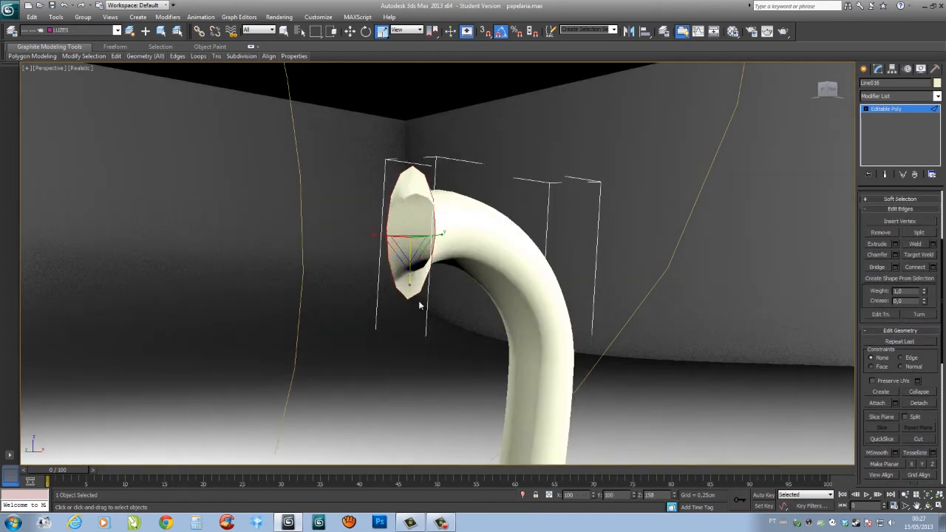
Step: Pull the flared border edges outward along X, away from the handle's curve, and lower them about 0,004 cm in Z
alt+middle_drag(415, 241, 366, 247)
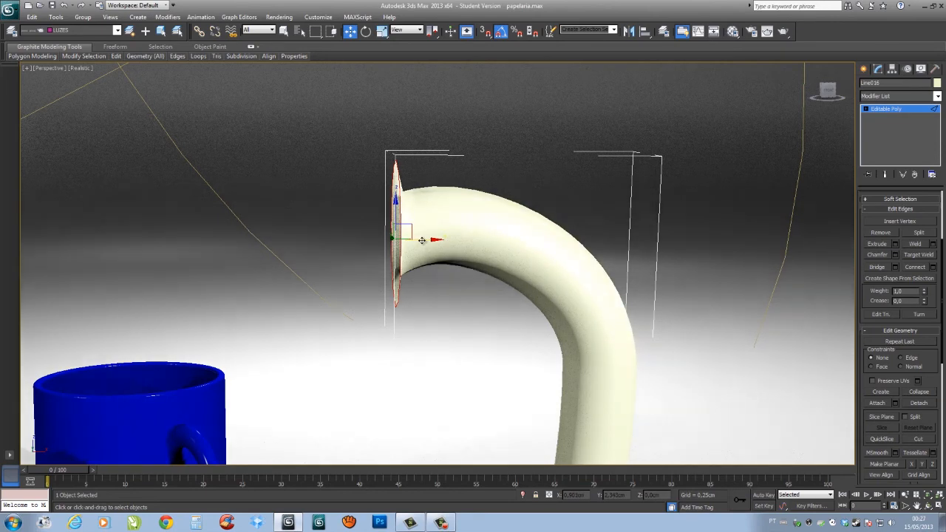
drag(396, 238, 410, 244)
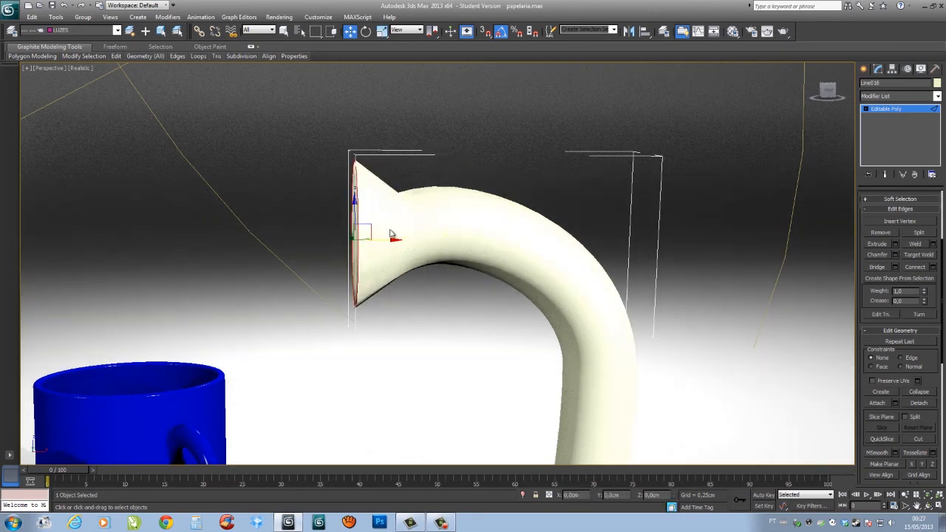
drag(354, 214, 355, 235)
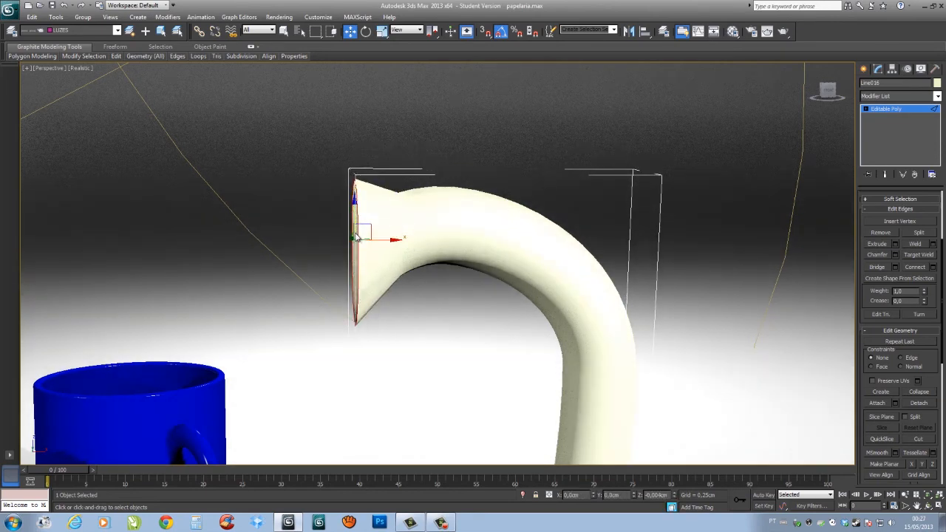
alt+middle_drag(386, 262, 446, 214)
Step: Examine the handle's flared upper and lower ends from several angles, beside the finished mugs
scroll(374, 257, down, 3)
alt+middle_drag(455, 375, 443, 380)
scroll(442, 379, up, 2)
alt+middle_drag(425, 348, 373, 321)
scroll(373, 315, down, 3)
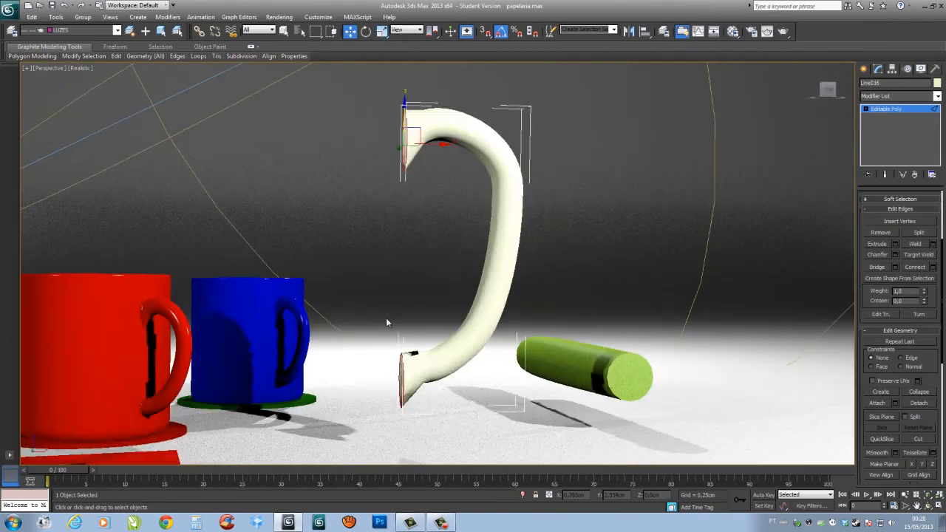
alt+middle_drag(409, 340, 425, 317)
scroll(425, 362, up, 3)
Step: Select the full edge loop around the handle's lower opening and raise it about 0,01 cm in Z
middle_drag(440, 190, 442, 191)
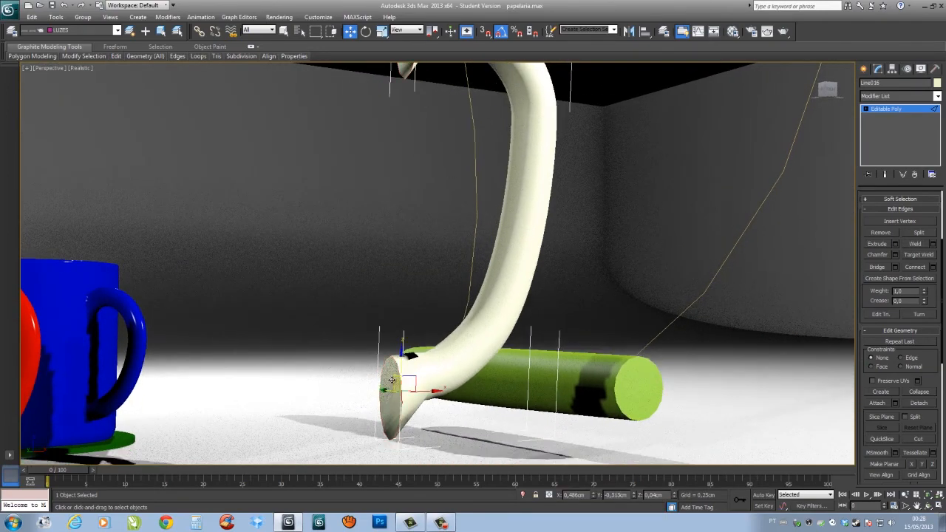
alt+middle_drag(399, 364, 444, 318)
scroll(404, 366, up, 3)
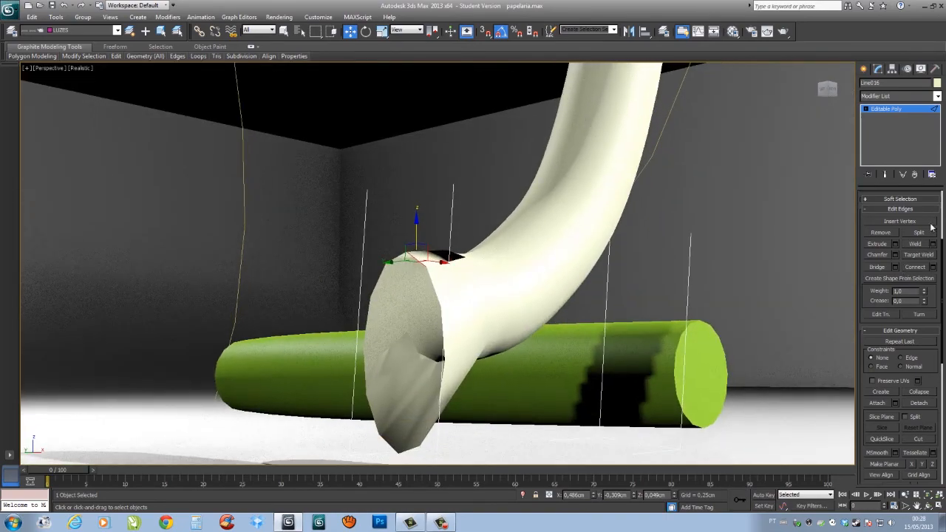
scroll(937, 221, up, 5)
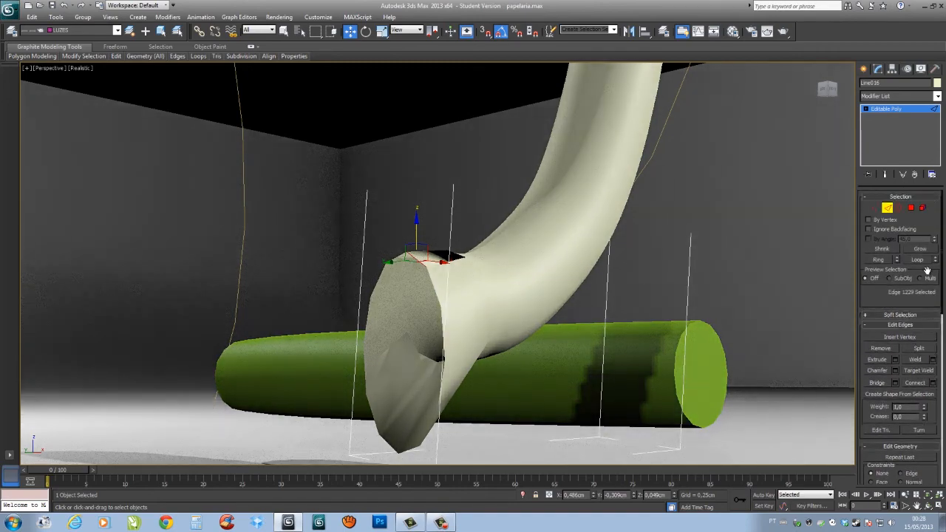
click(920, 260)
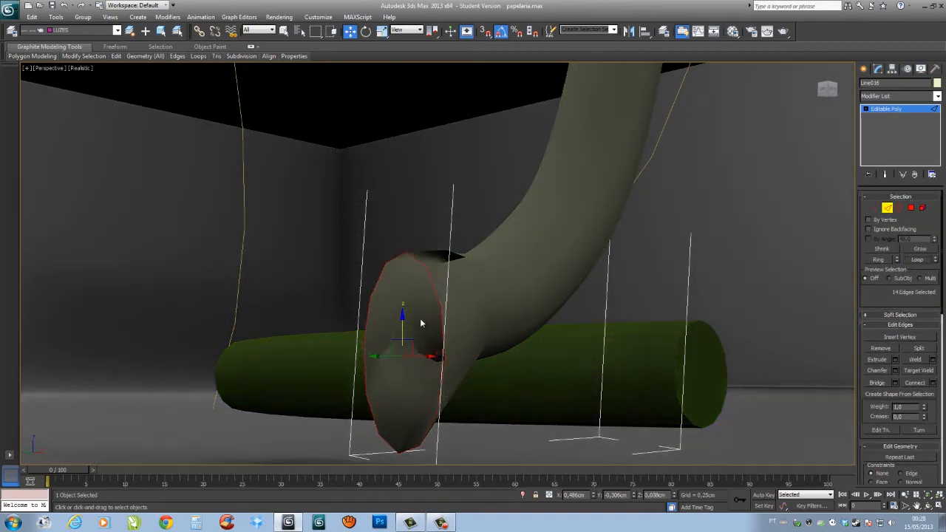
drag(405, 291, 412, 245)
Step: Examine the handle's overall shape and both flared openings from different sides, against the red and blue mugs
alt+middle_drag(423, 260, 498, 271)
alt+middle_drag(631, 270, 511, 262)
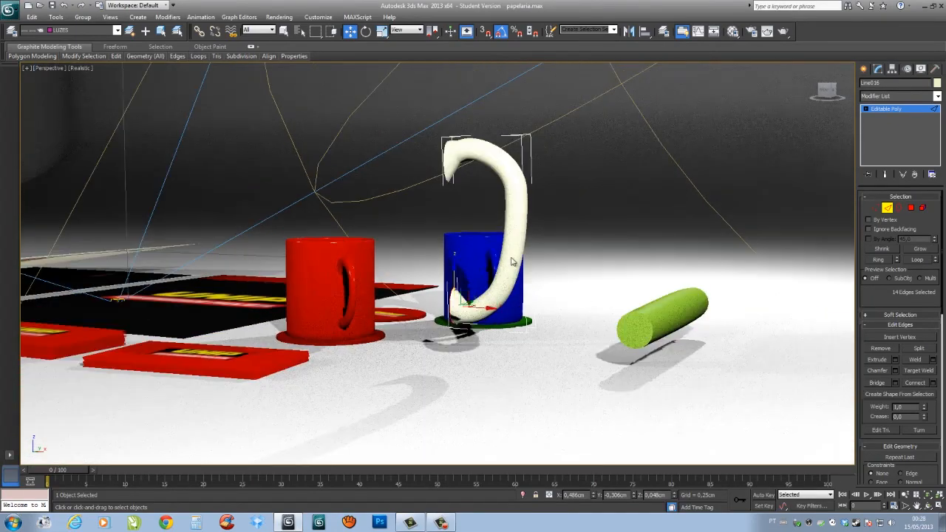
alt+middle_drag(449, 221, 415, 115)
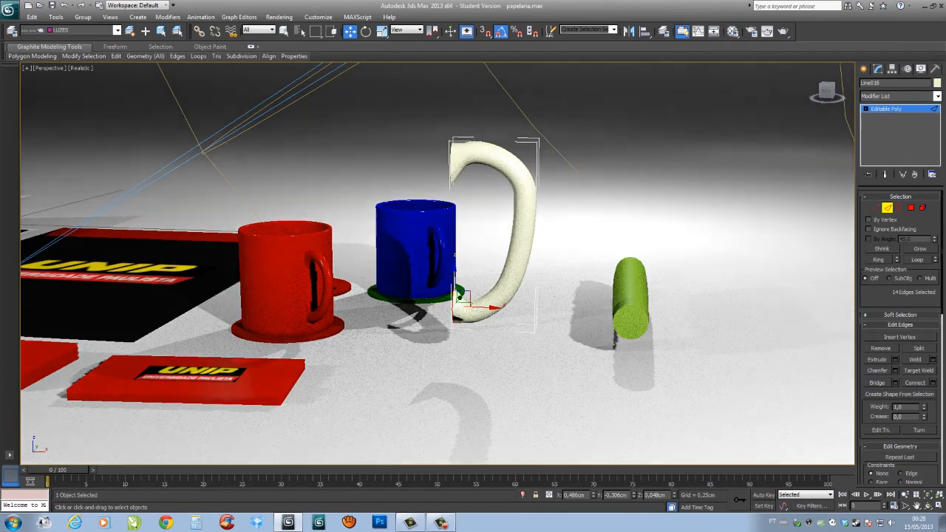
alt+middle_drag(486, 173, 623, 295)
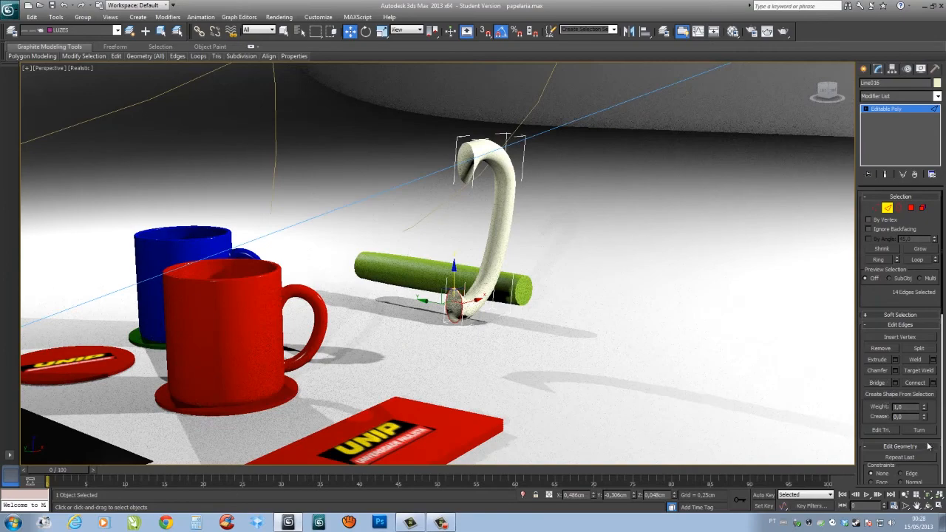
scroll(935, 401, down, 5)
alt+middle_drag(539, 260, 499, 268)
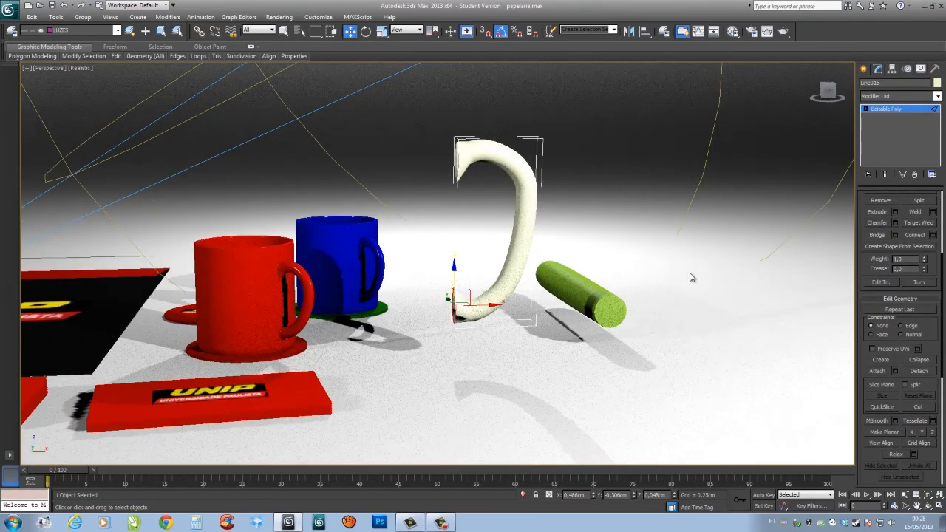
Step: Select the whole handle as an element, try a slice plane moved along X across it, and delete the element
key(5)
click(523, 226)
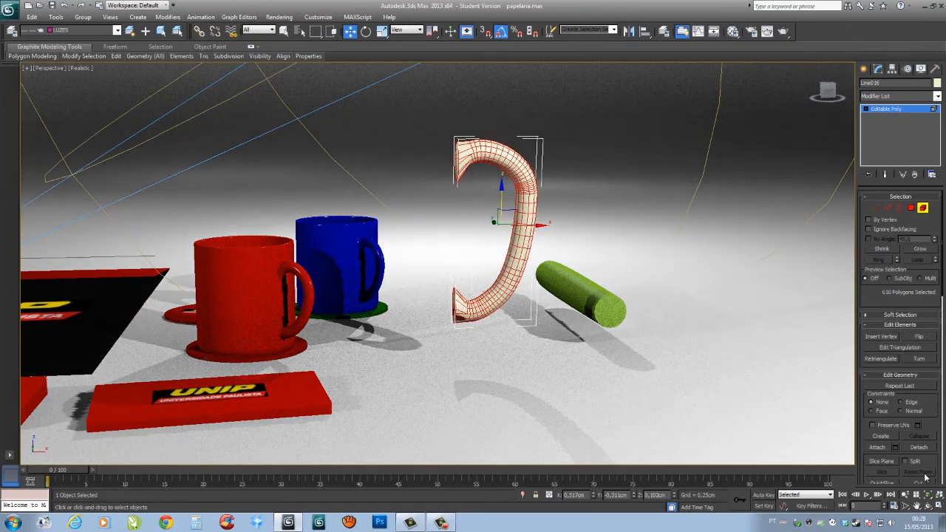
scroll(916, 444, down, 3)
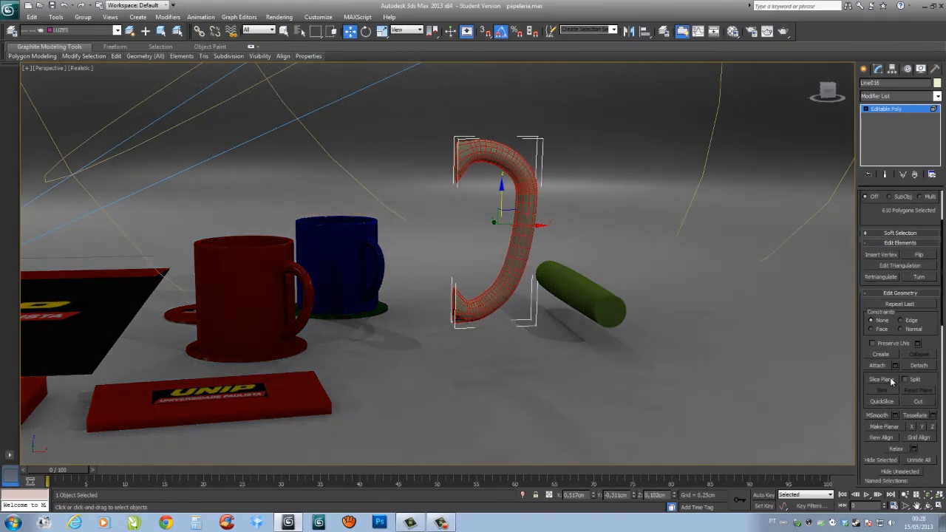
click(882, 379)
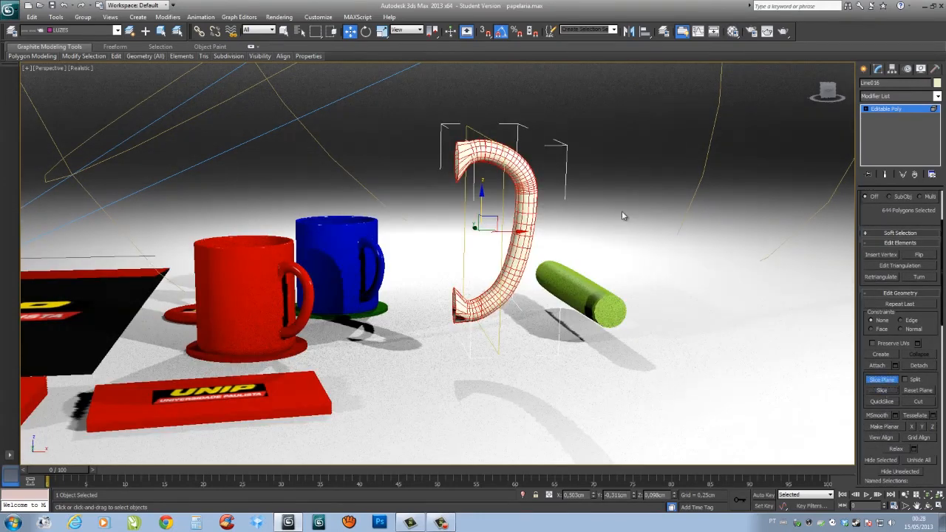
drag(511, 233, 558, 233)
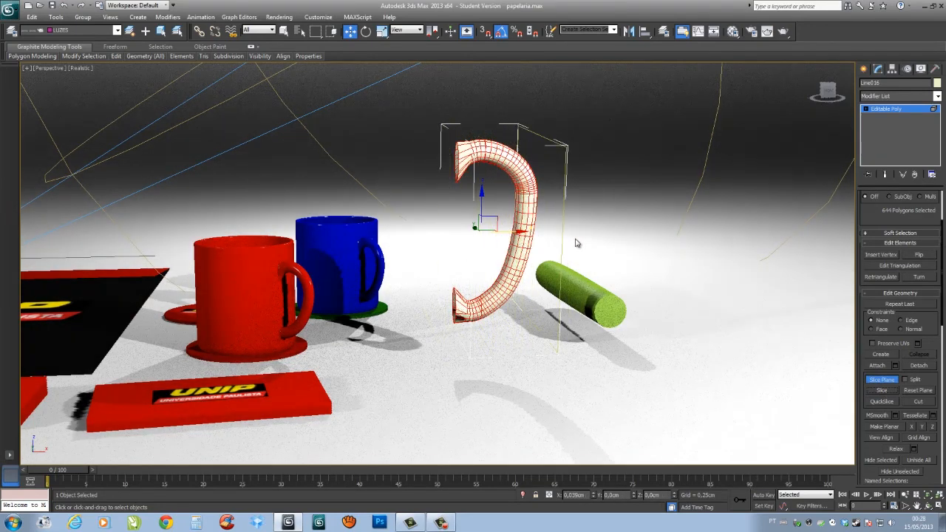
drag(546, 254, 544, 255)
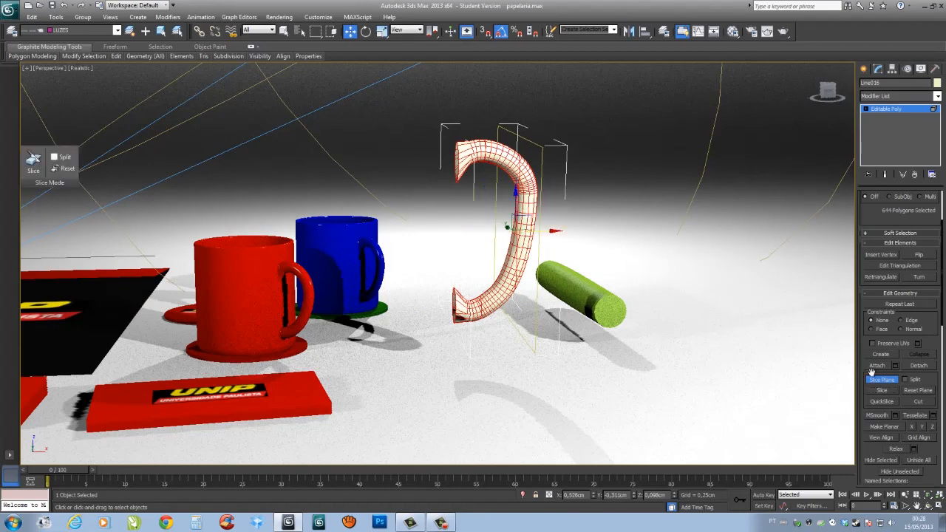
click(881, 380)
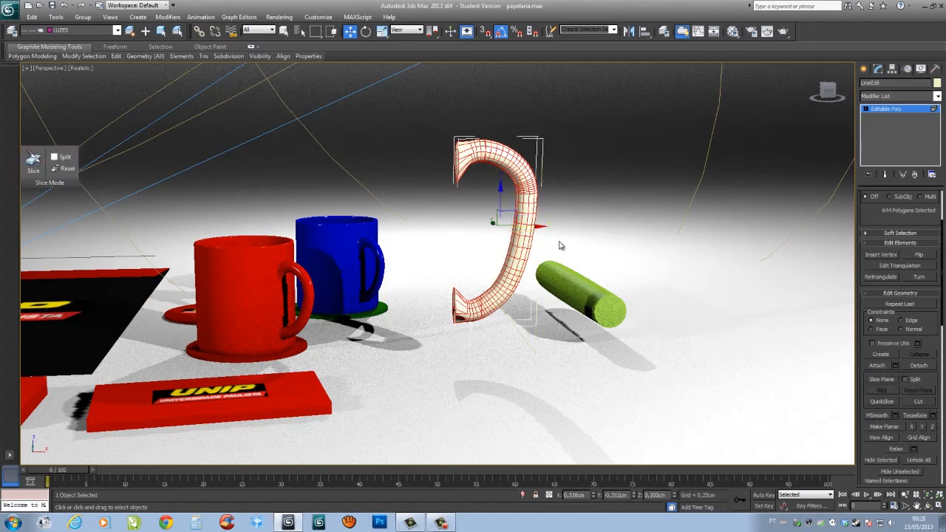
key(Delete)
Step: Review the complete UNIP stationery scene, from the folders and CD to the pencils, eraser, paper clips and mugs
middle_drag(556, 243, 629, 237)
scroll(508, 233, down, 3)
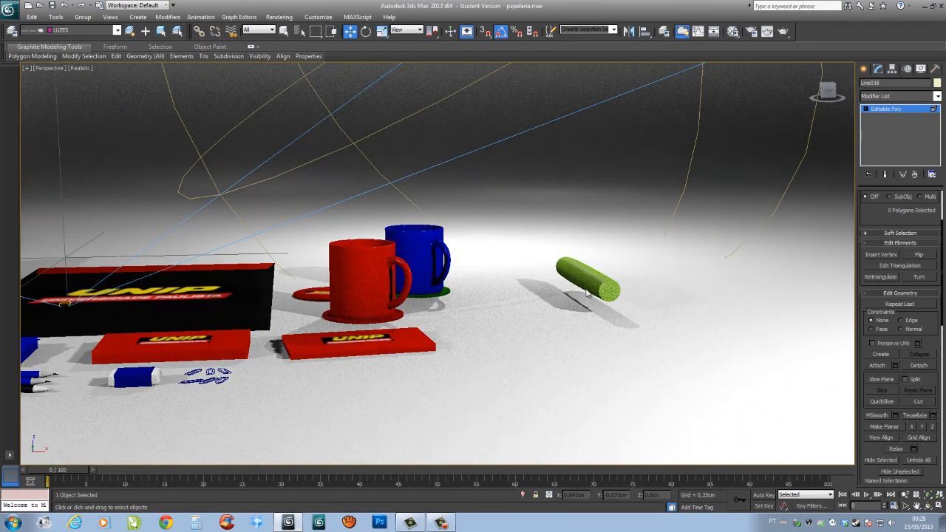
alt+middle_drag(348, 273, 473, 262)
scroll(473, 262, down, 5)
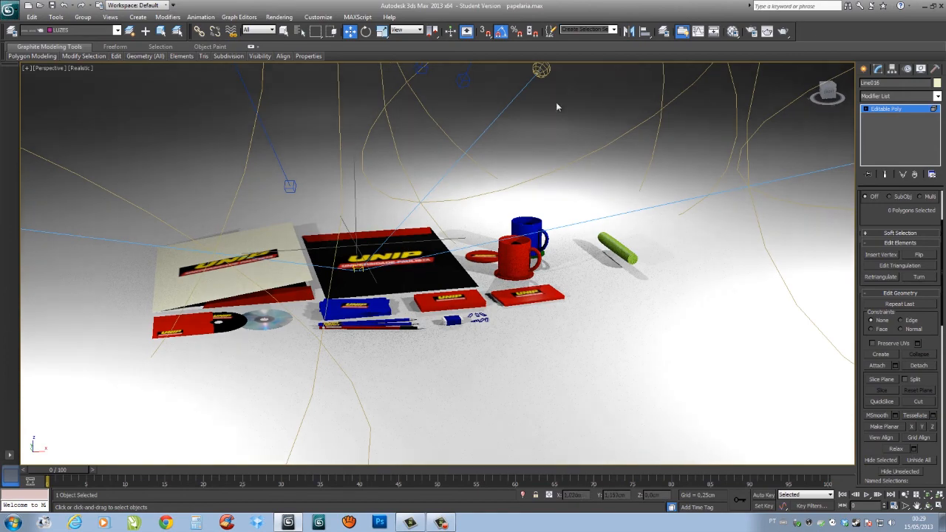
middle_drag(392, 146, 453, 162)
scroll(452, 162, up, 5)
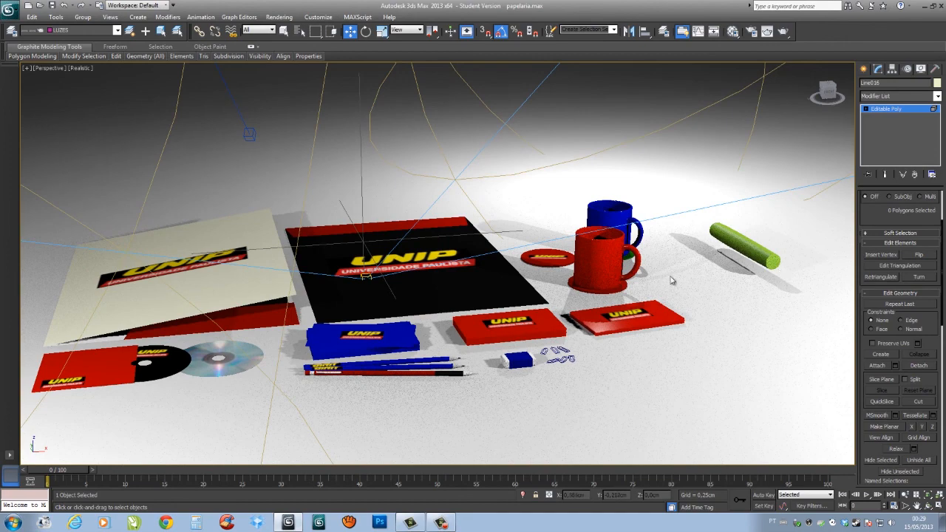
middle_drag(458, 236, 504, 228)
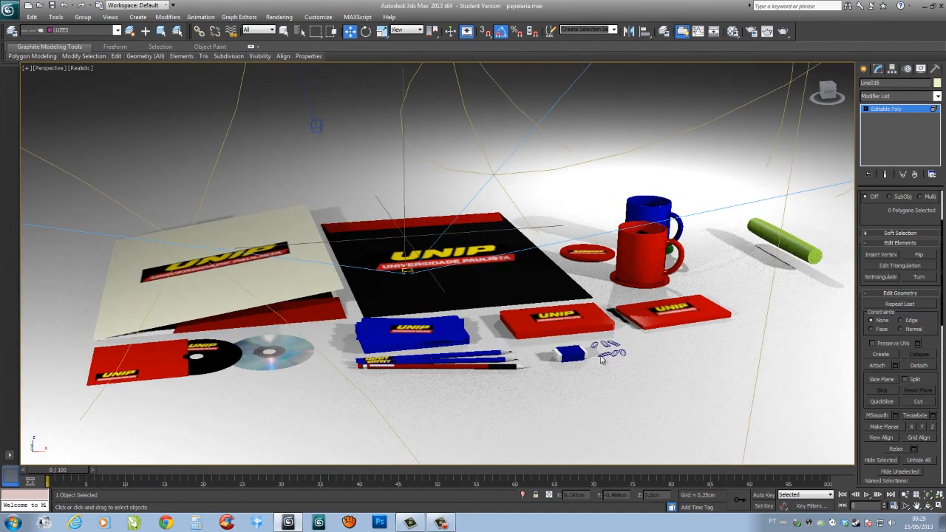